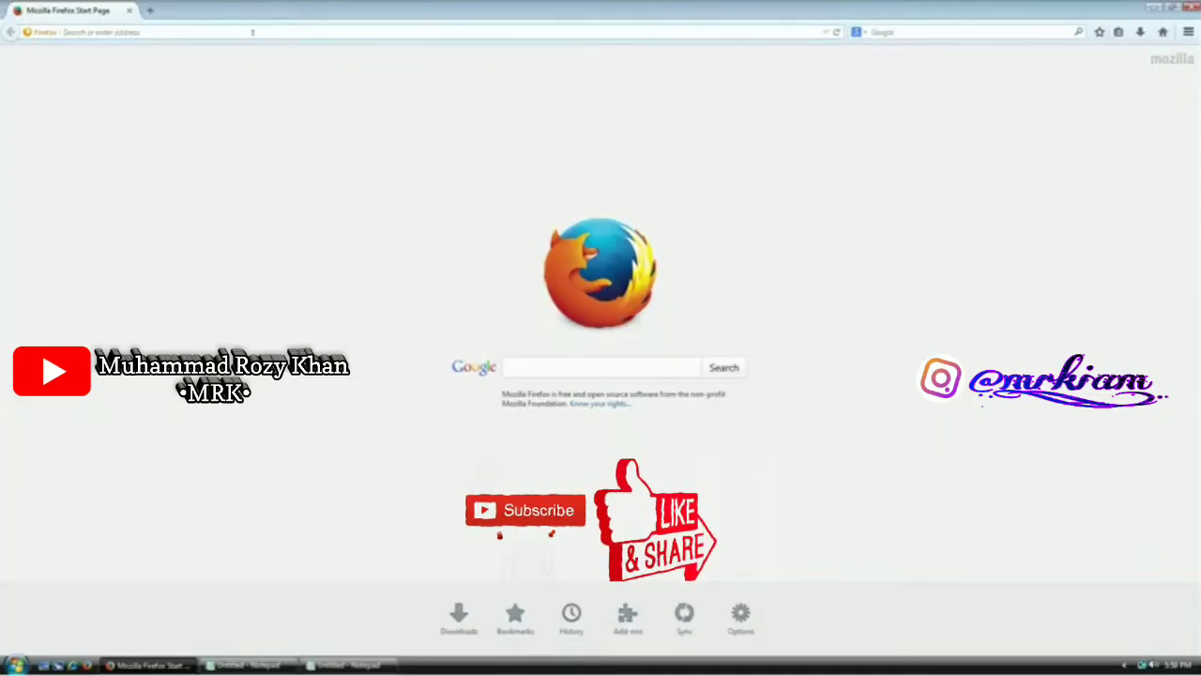
Load keepass.info in Firefox to show the KeePass 2.27 release news page
type("keepass.in")
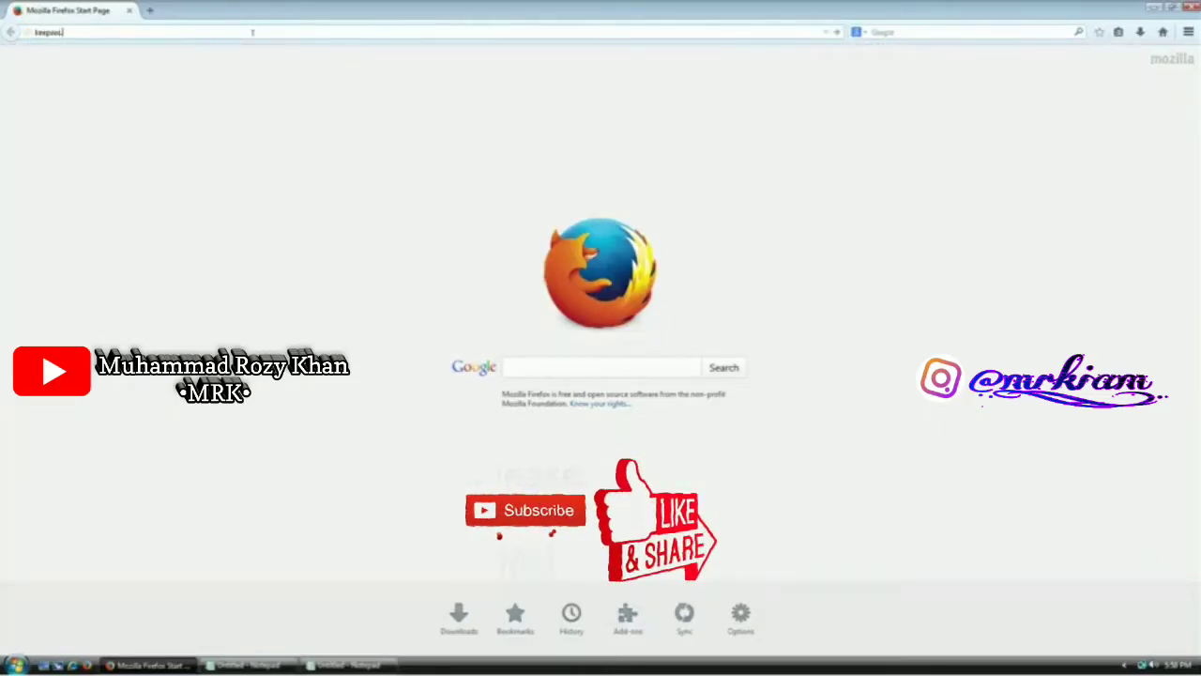
type("fo")
key("Return")
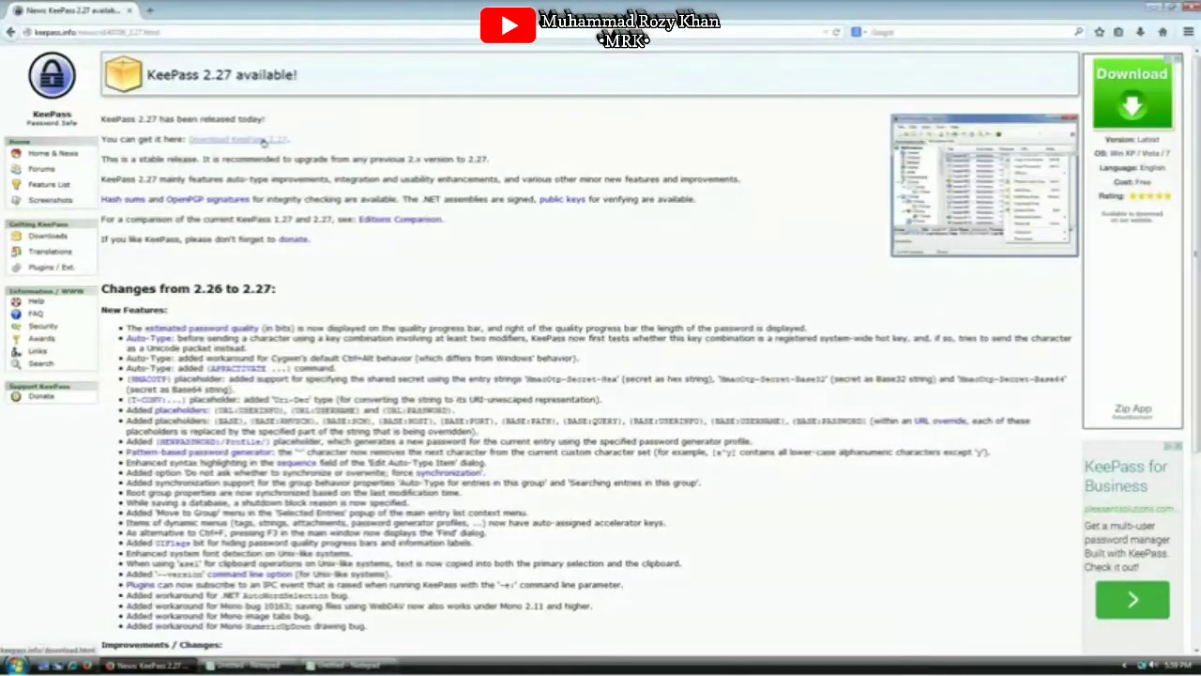
Open the Downloads page and highlight the Classic Edition 1.27 heading and its Windows XP prerequisite
left_click(263, 141)
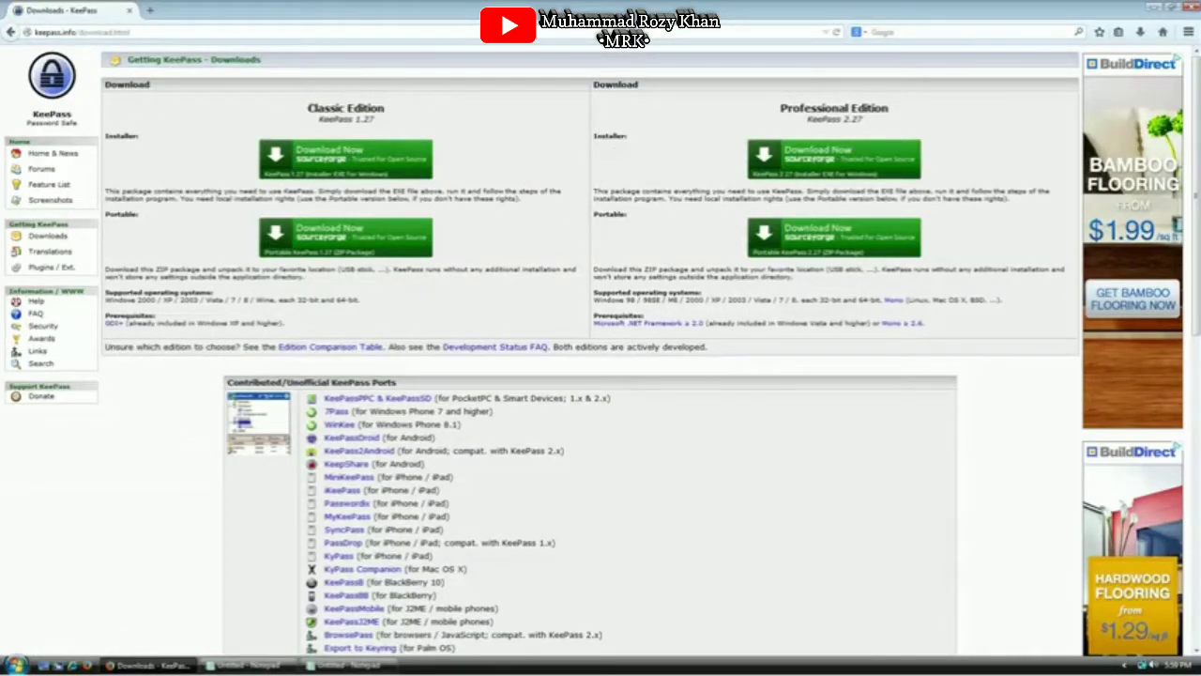
mouse_move(309, 107)
left_mouse_down()
mouse_move(385, 109)
mouse_move(322, 119)
left_mouse_up()
left_click_drag(778, 106, 927, 121)
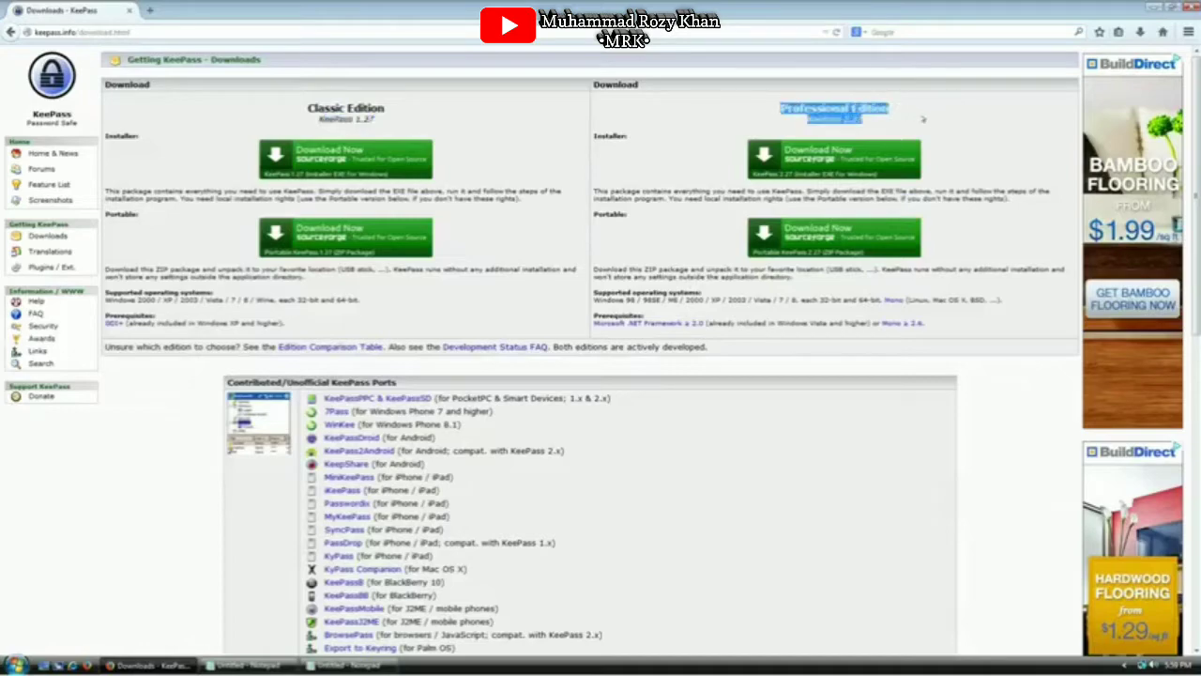
left_click(910, 118)
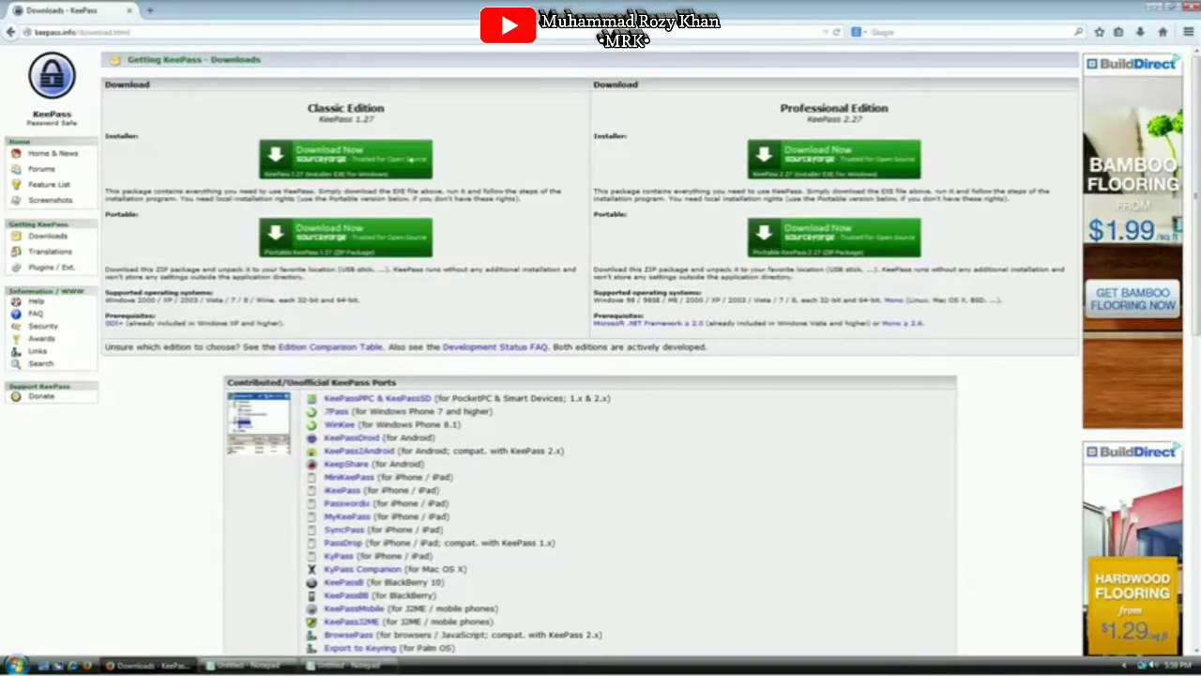
left_click_drag(366, 109, 314, 109)
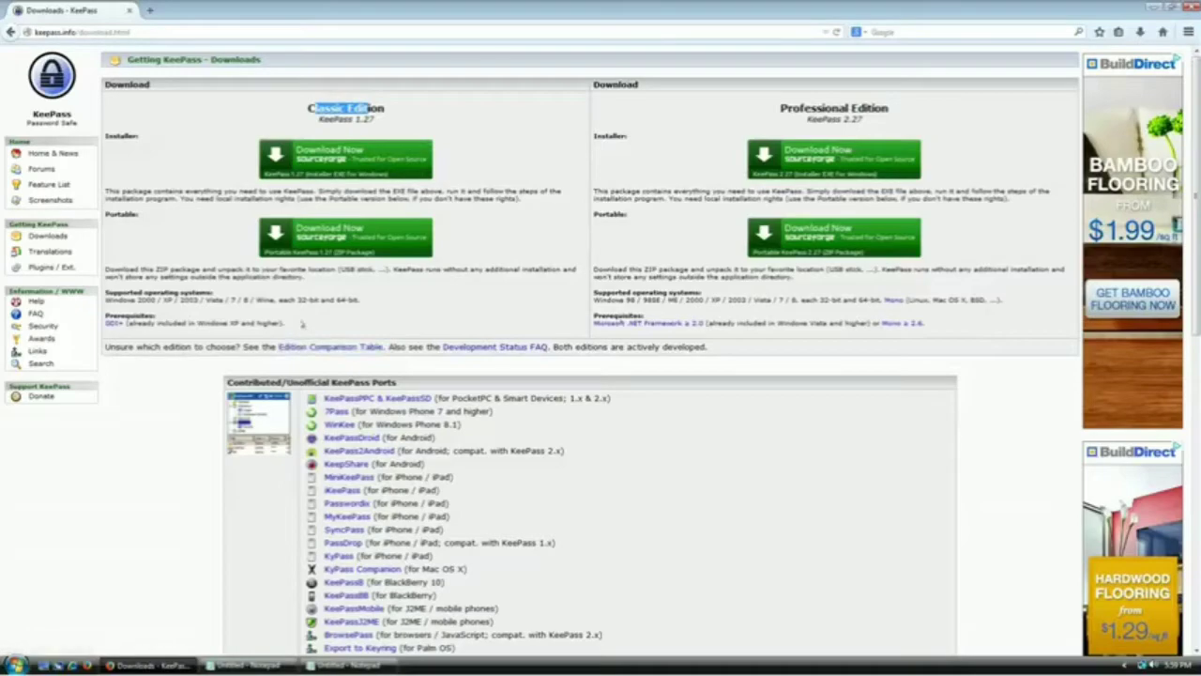
left_click_drag(302, 324, 98, 319)
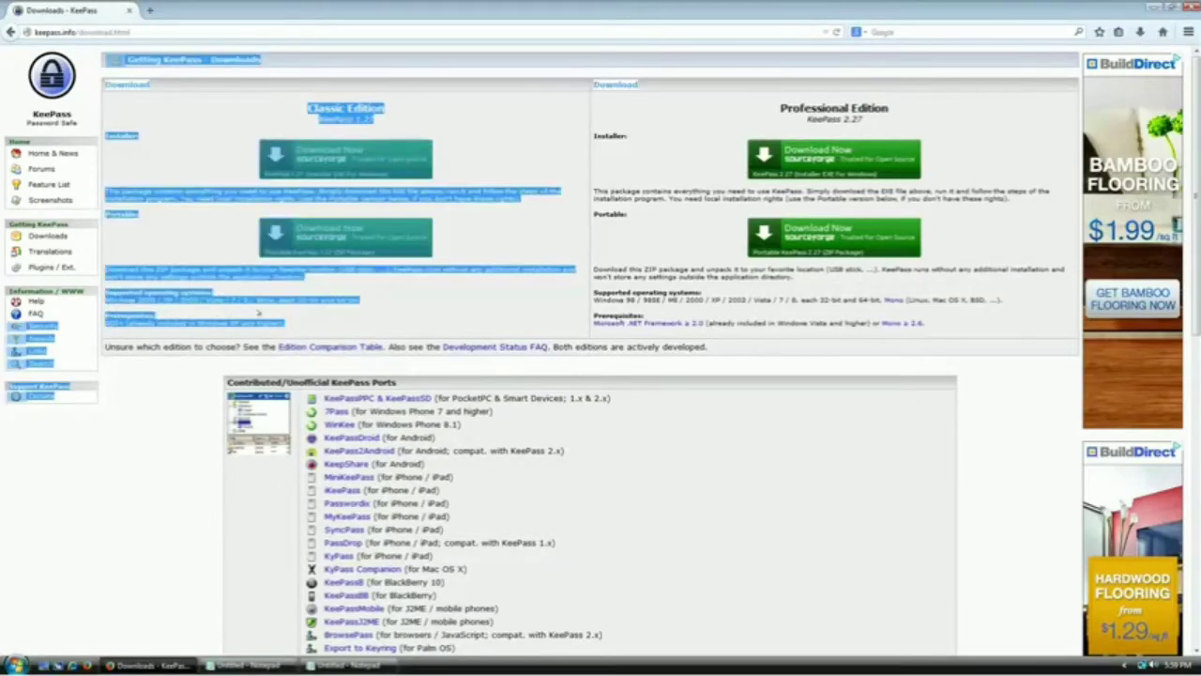
left_click(249, 322)
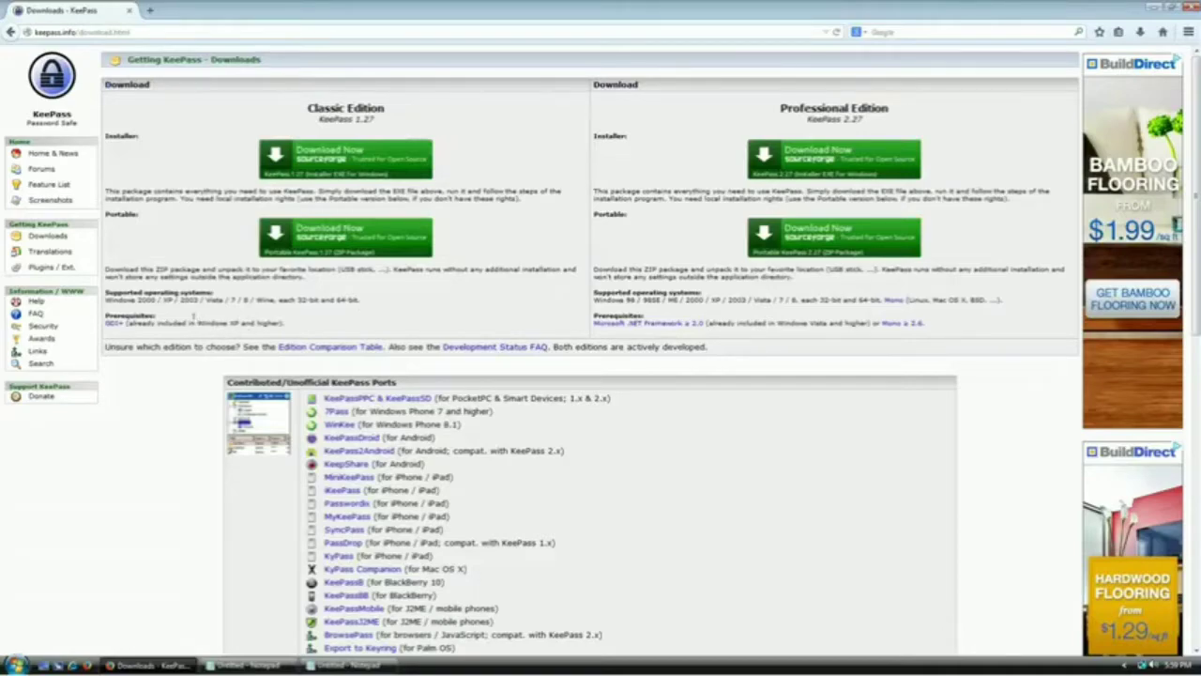
left_click_drag(197, 321, 269, 330)
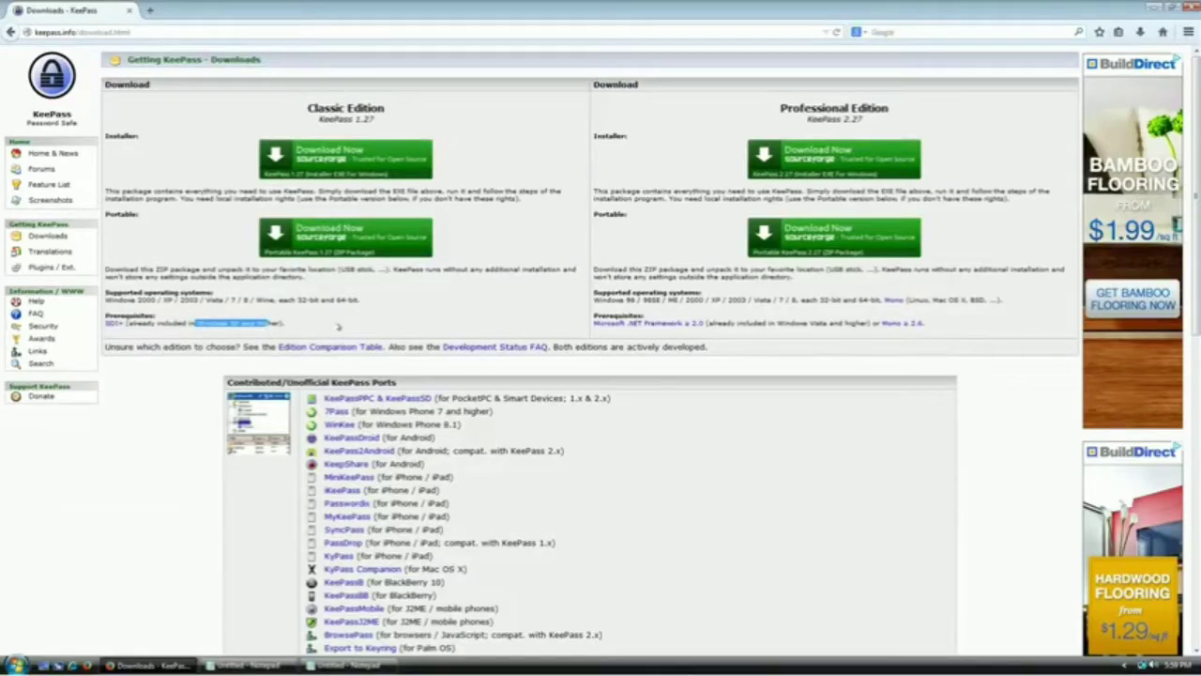
left_click(339, 327)
Highlight the Professional Edition 2.27 heading, Windows Vista prerequisites, and installer and portable labels
left_click_drag(903, 121, 794, 109)
left_click_drag(928, 325, 596, 325)
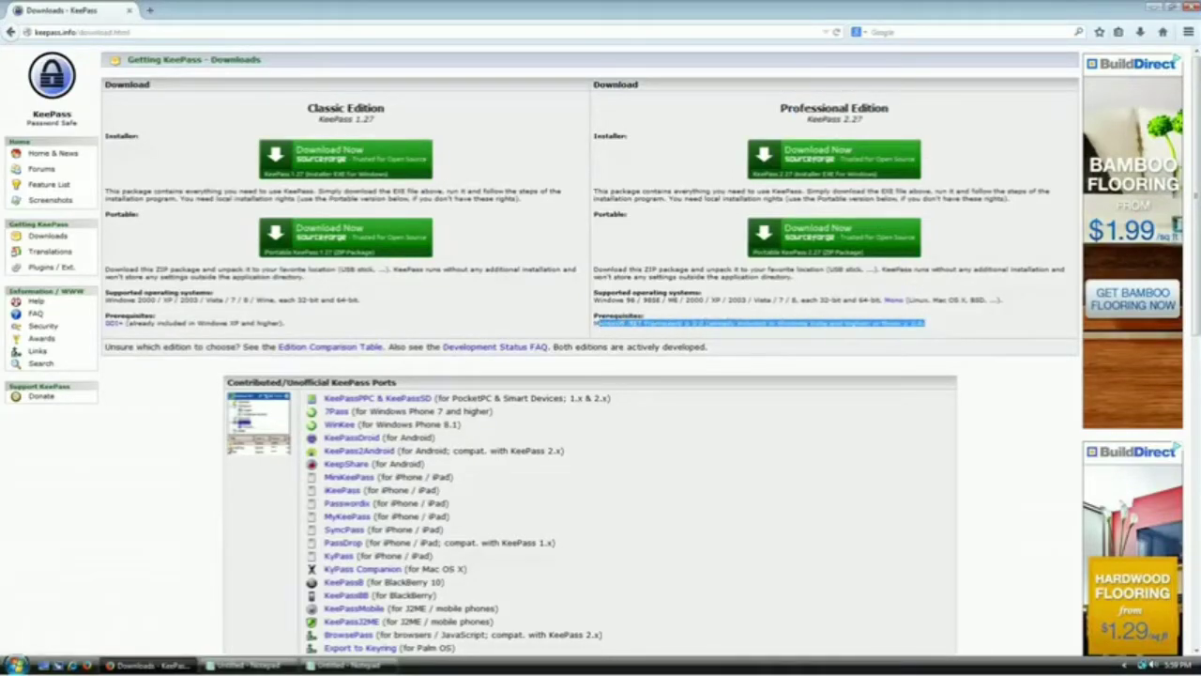
left_click(779, 330)
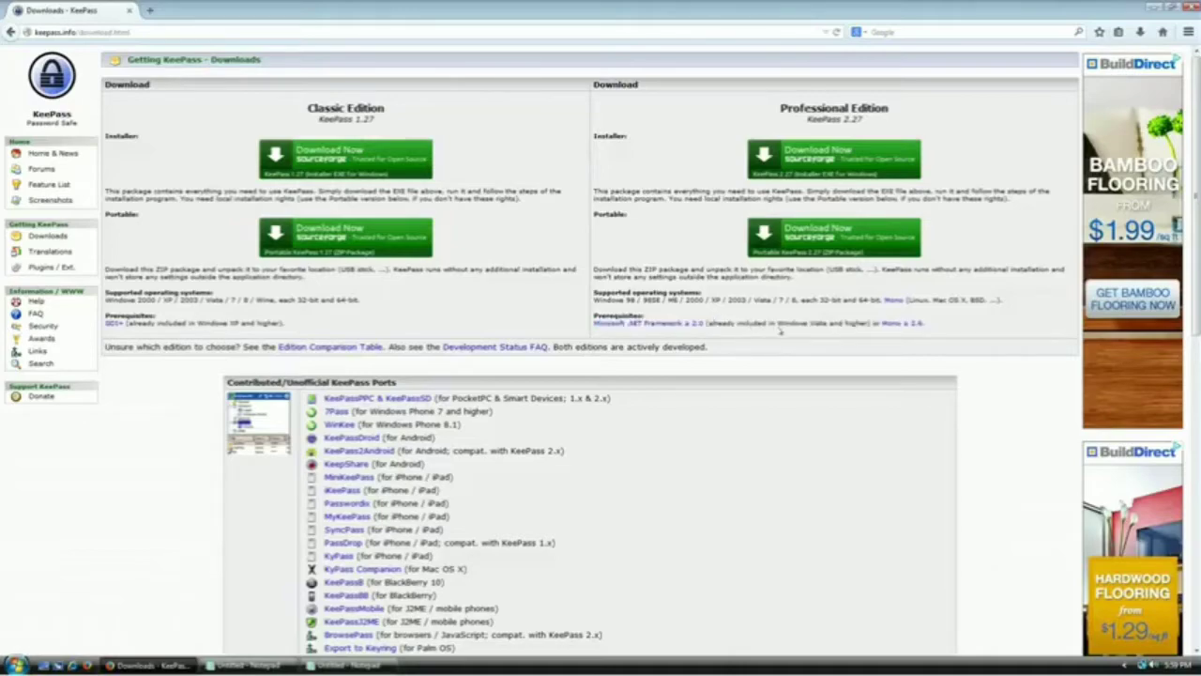
left_click_drag(774, 323, 856, 322)
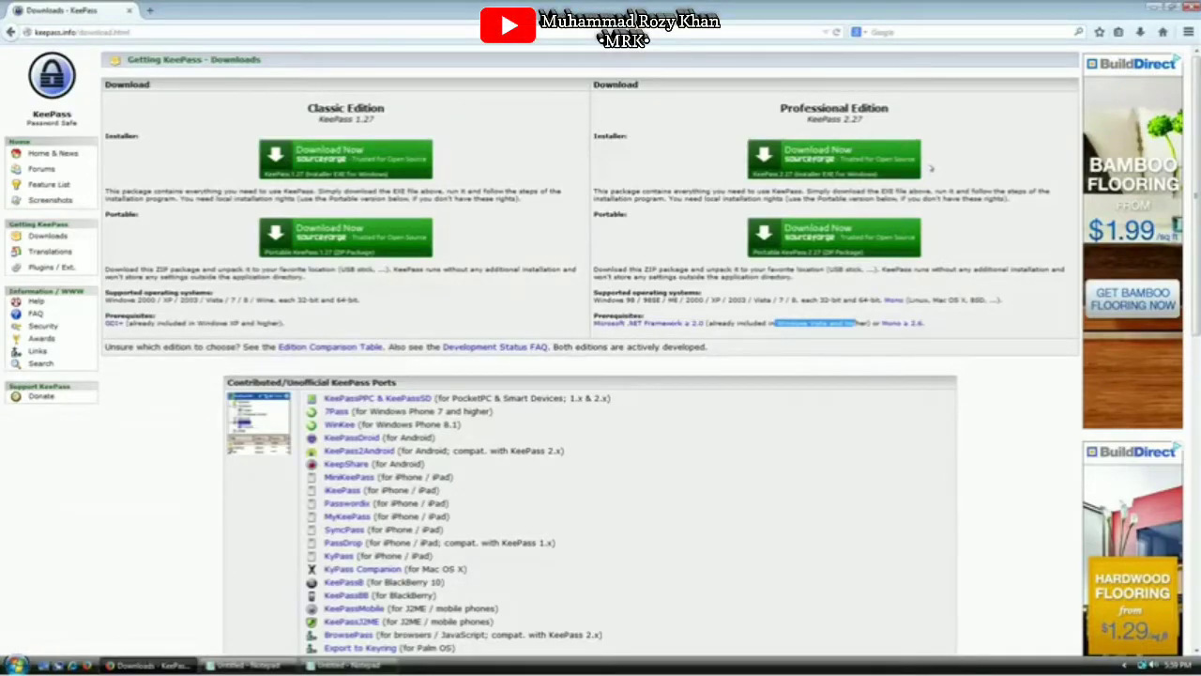
left_click(852, 164)
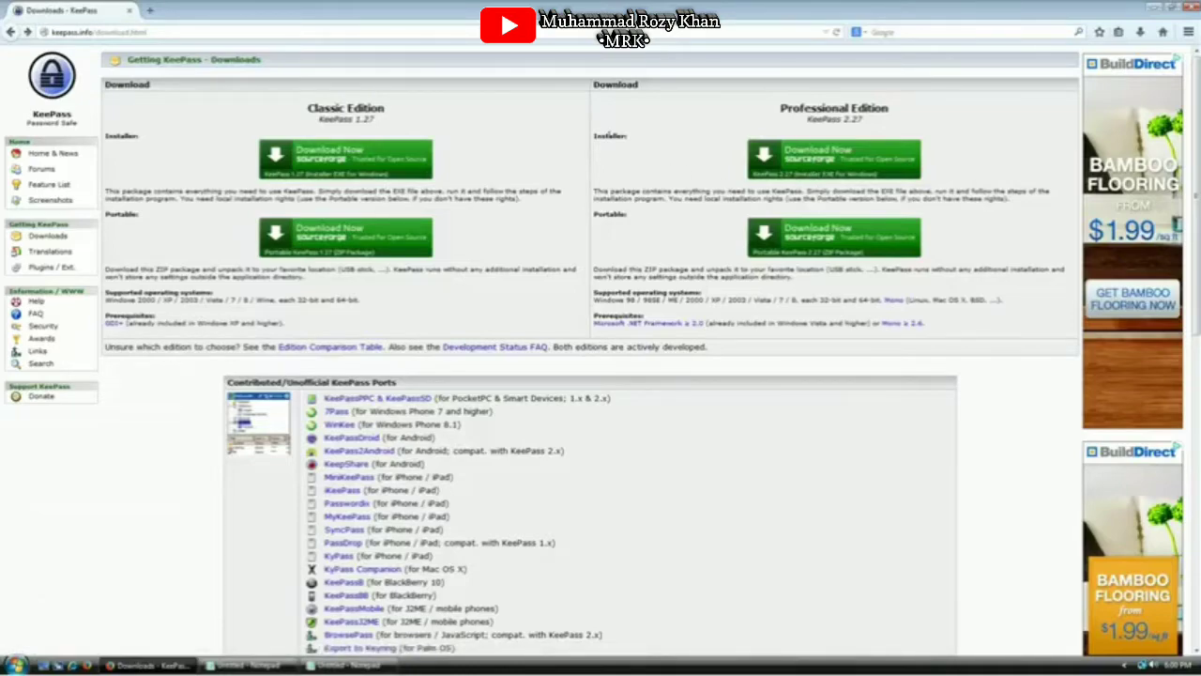
left_click_drag(611, 136, 627, 137)
left_click_drag(602, 214, 645, 223)
left_click(675, 220)
left_click_drag(612, 135, 677, 135)
left_click(676, 135)
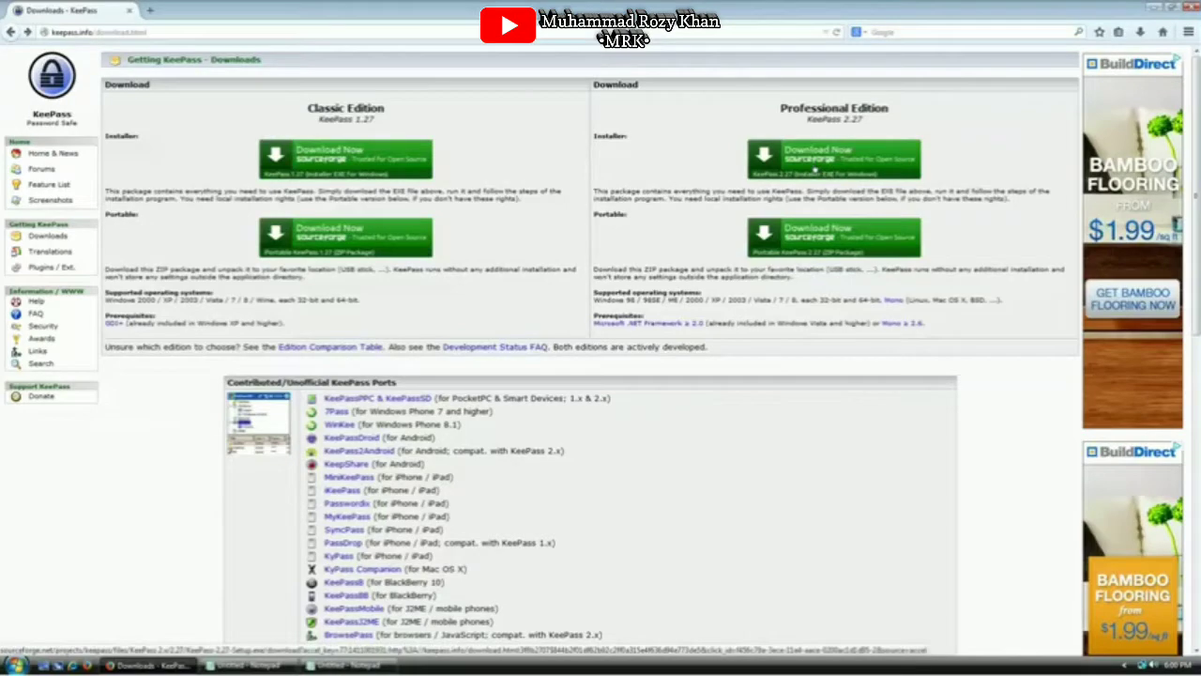
Save KeePass-2.27-Setup.exe from SourceForge and run it despite the unverified-publisher warning
left_click(815, 161)
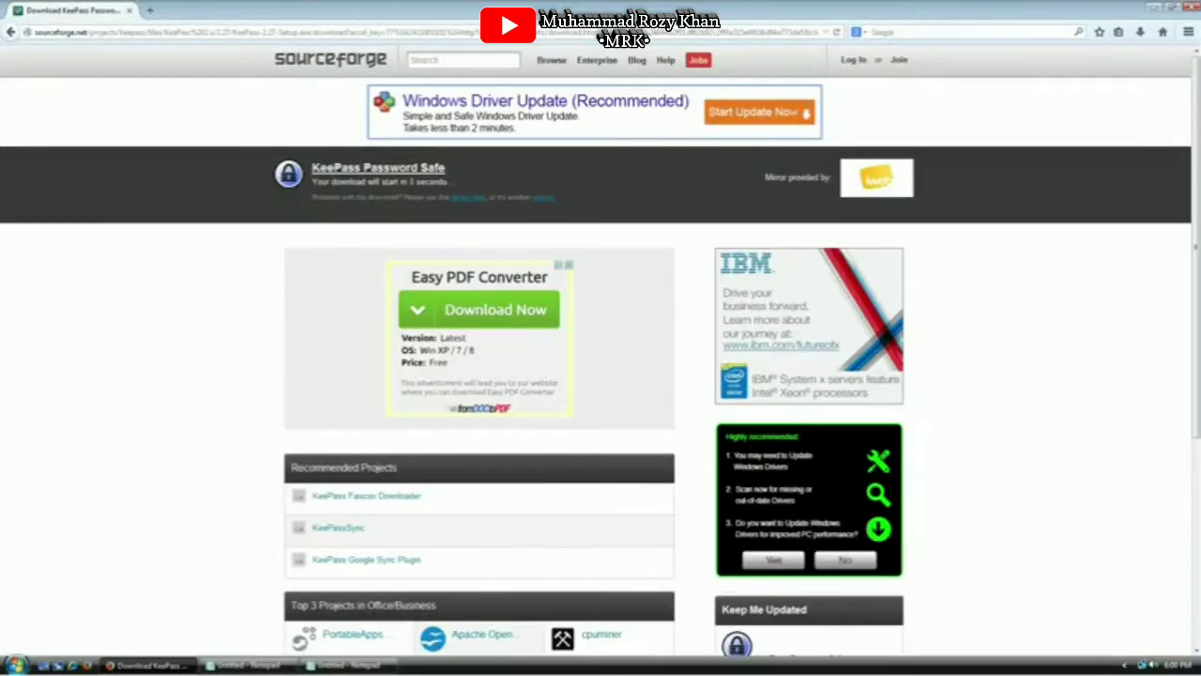
left_click_drag(380, 182, 430, 197)
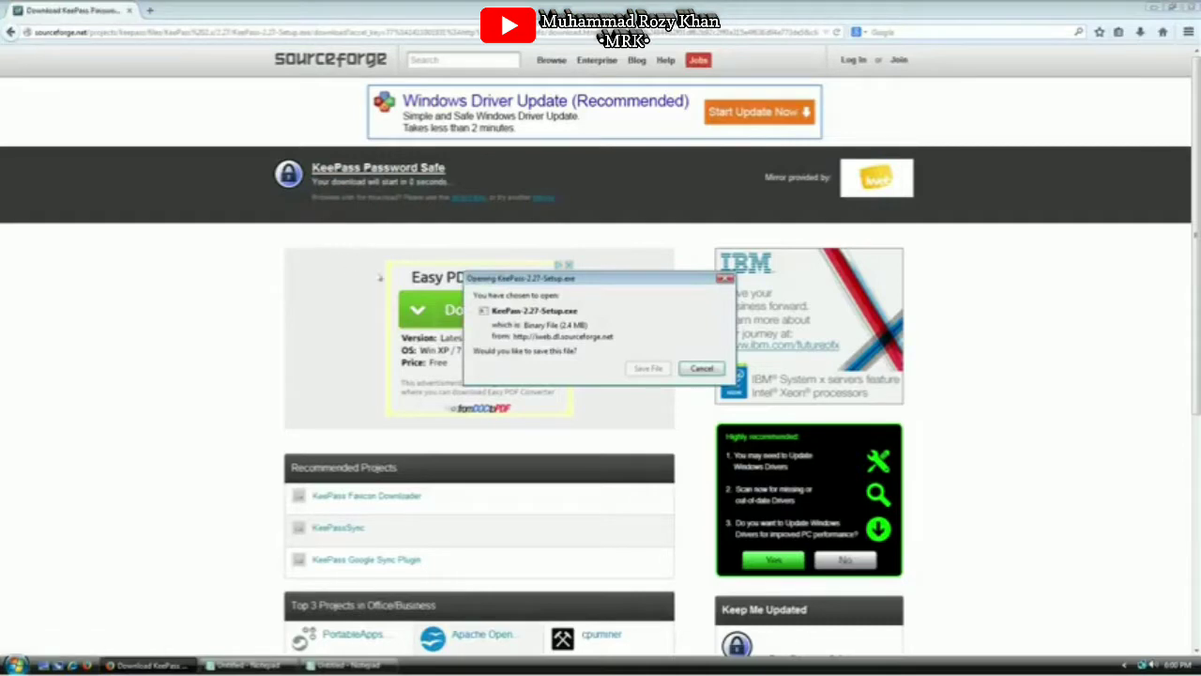
left_click(648, 369)
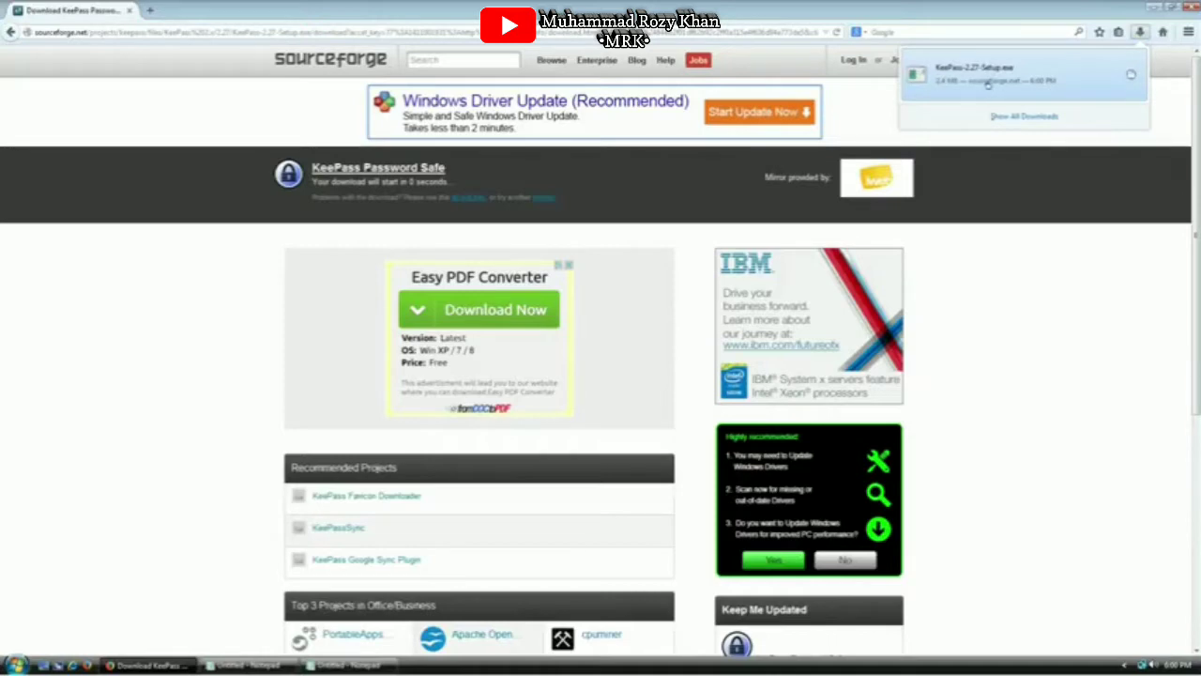
left_click(988, 81)
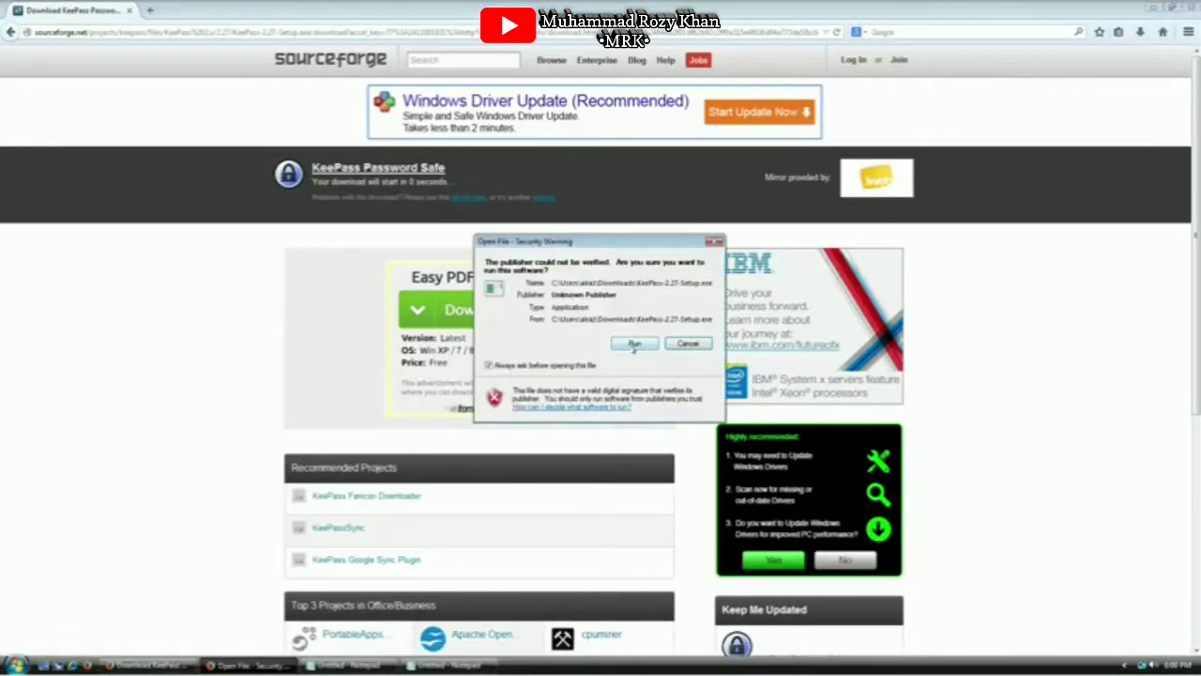
left_click(634, 345)
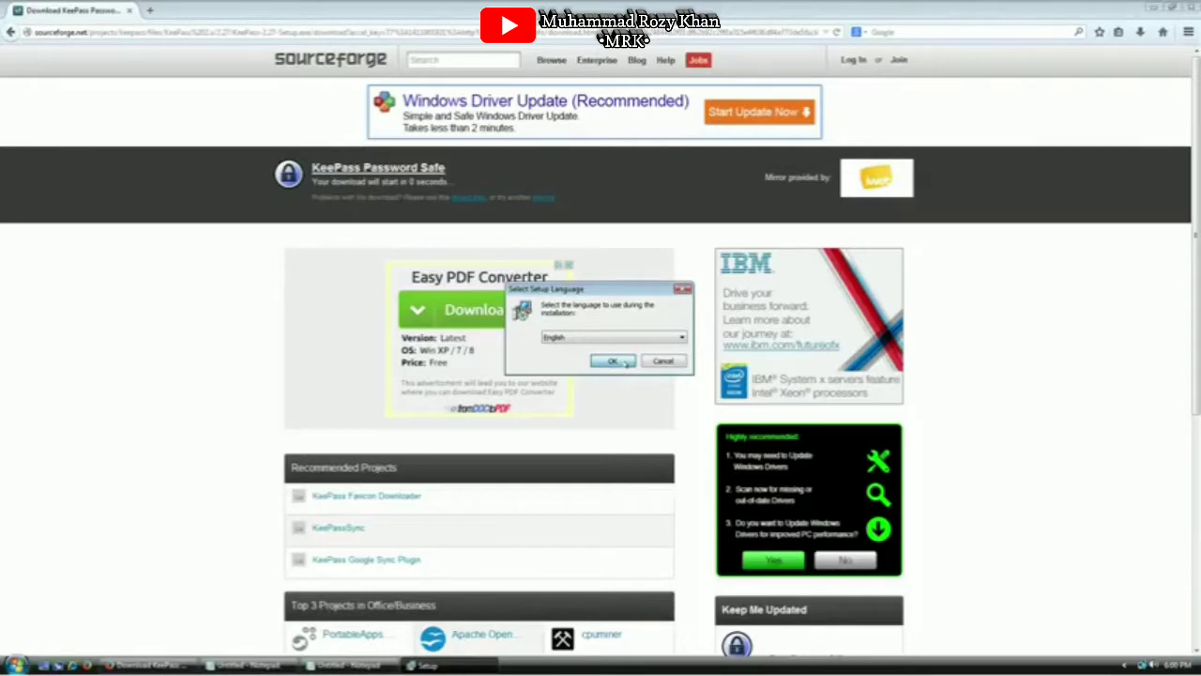
Choose English, accept the license, and keep the default install folder and full components
left_click(624, 363)
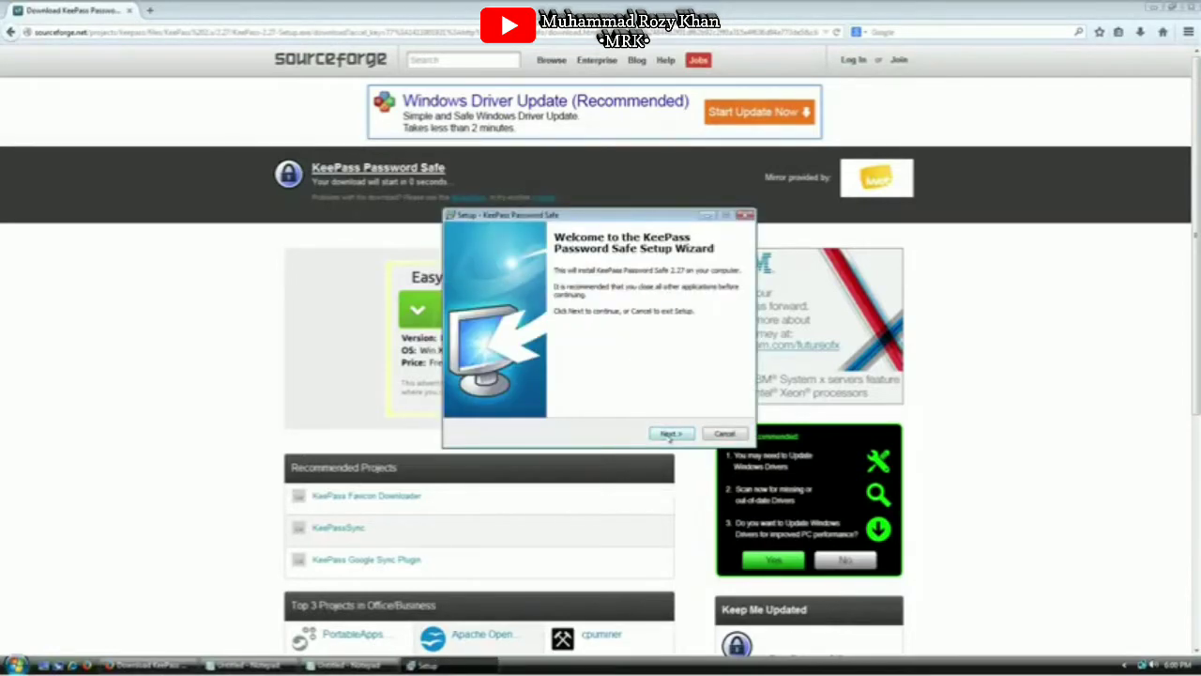
left_click(672, 434)
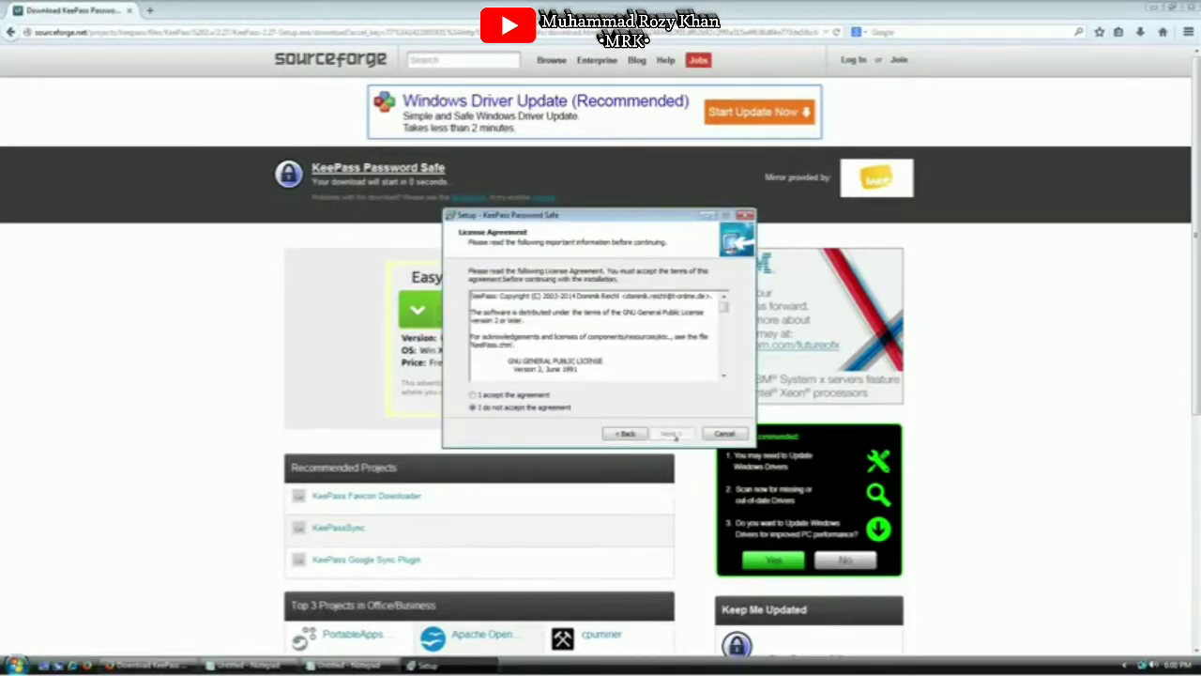
left_click(533, 395)
left_click(672, 433)
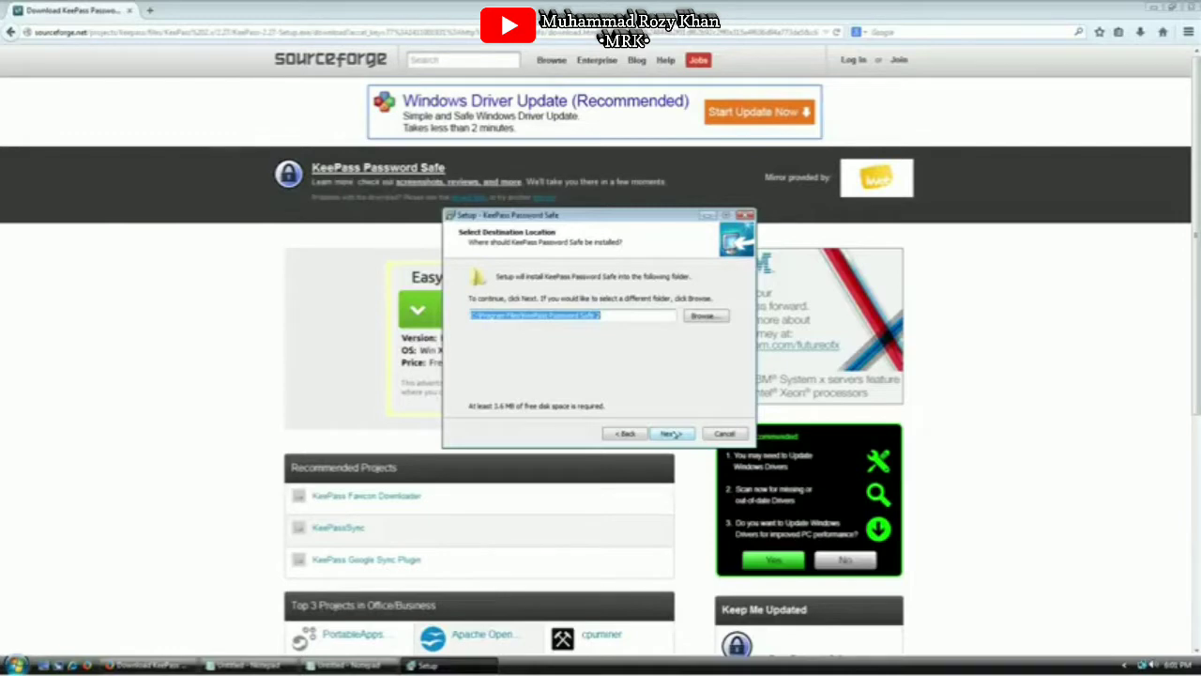
left_click(671, 434)
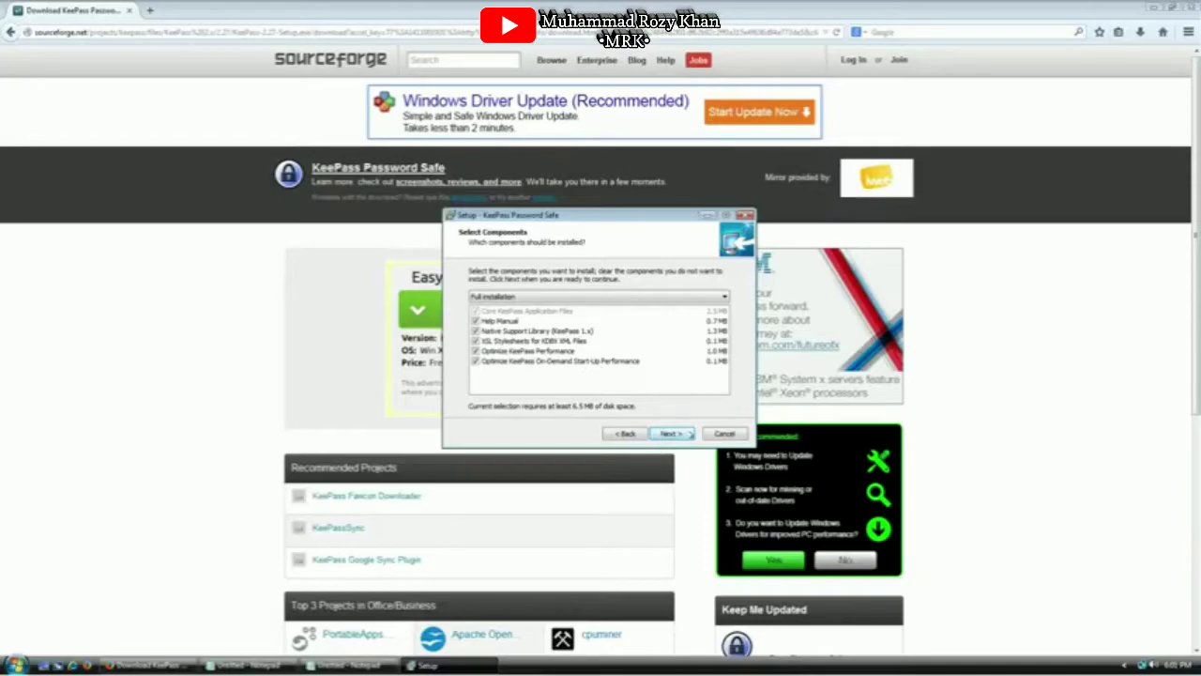
left_click(689, 435)
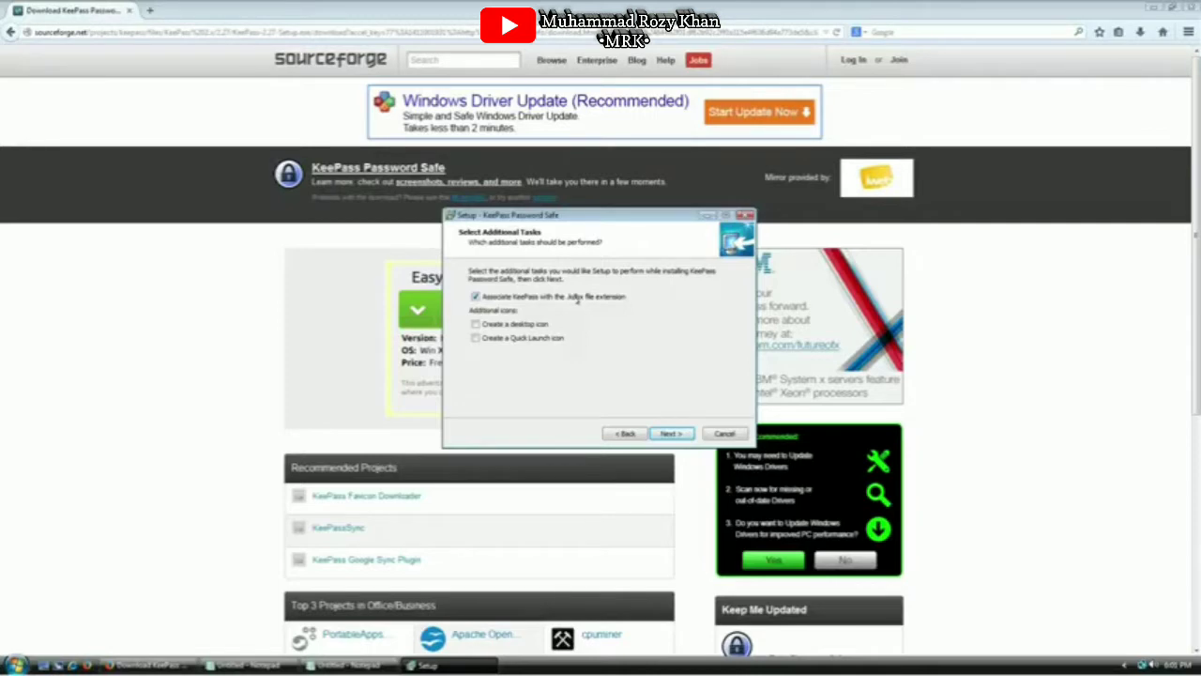
Toggle the .kdbx file association, close the SourceForge tab, and start the installation
left_click(577, 297)
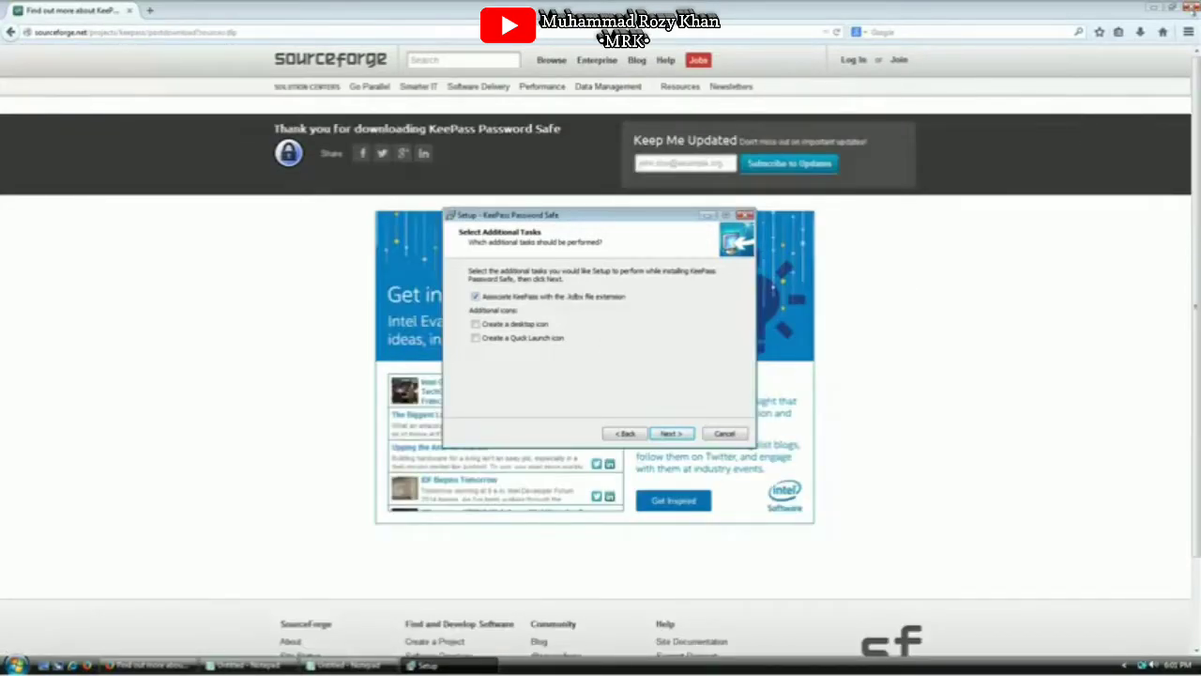
left_click(1191, 10)
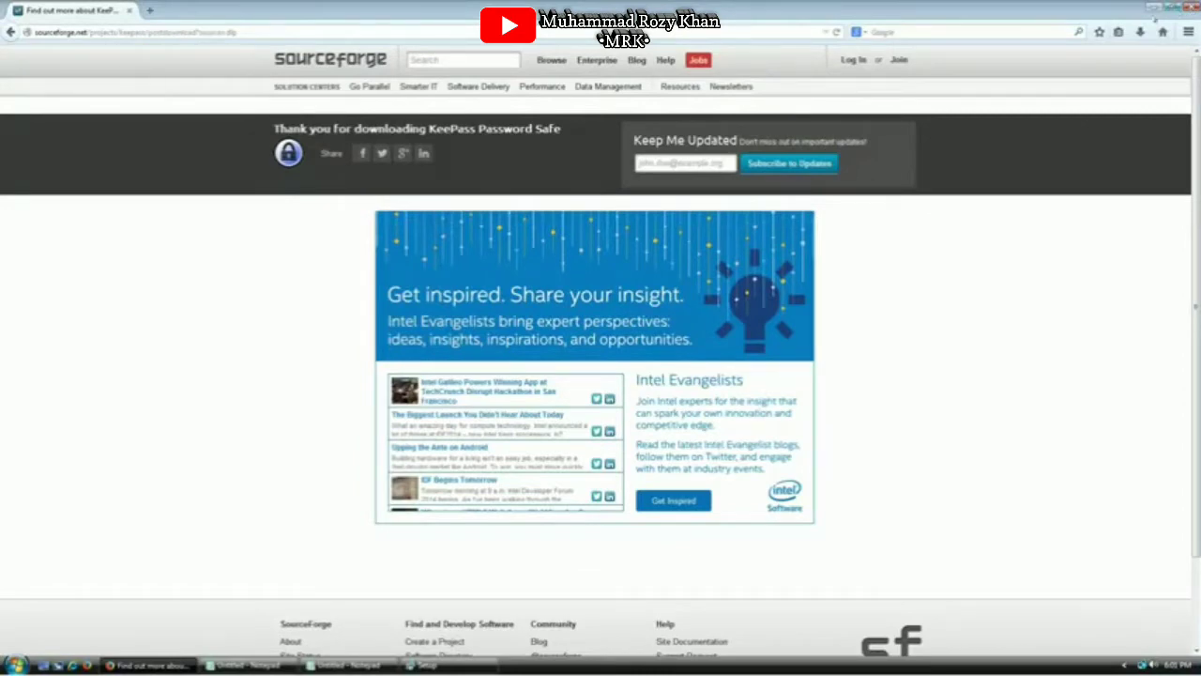
left_click(150, 11)
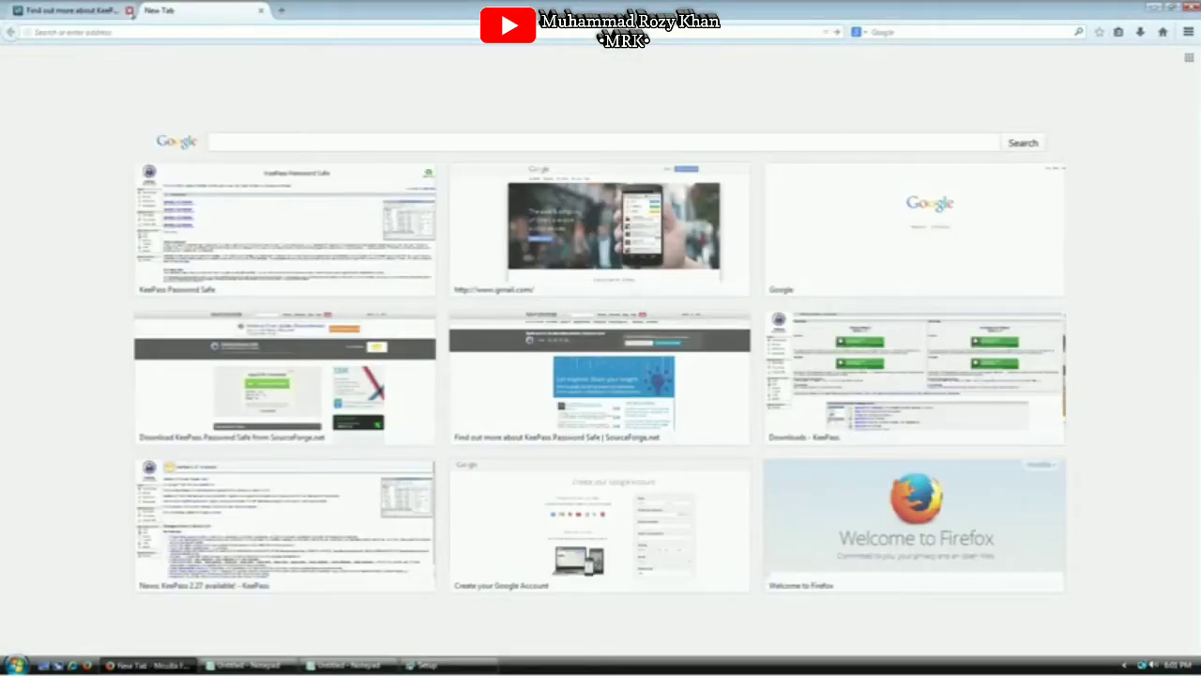
left_click(130, 10)
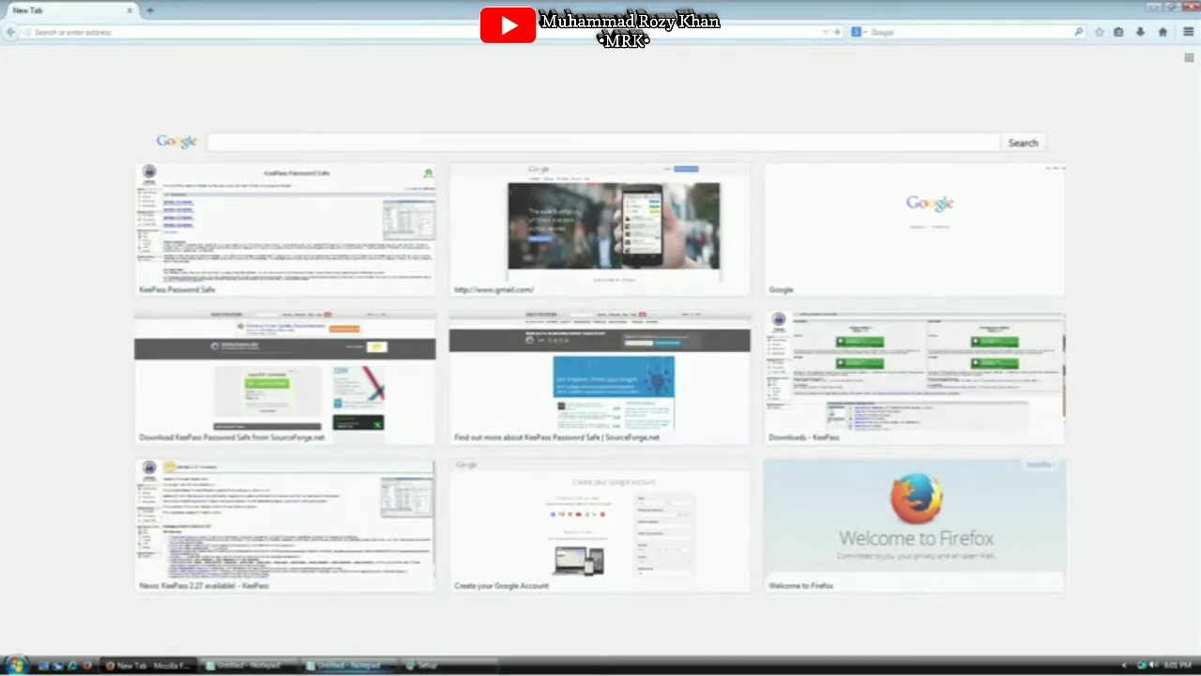
left_click(452, 667)
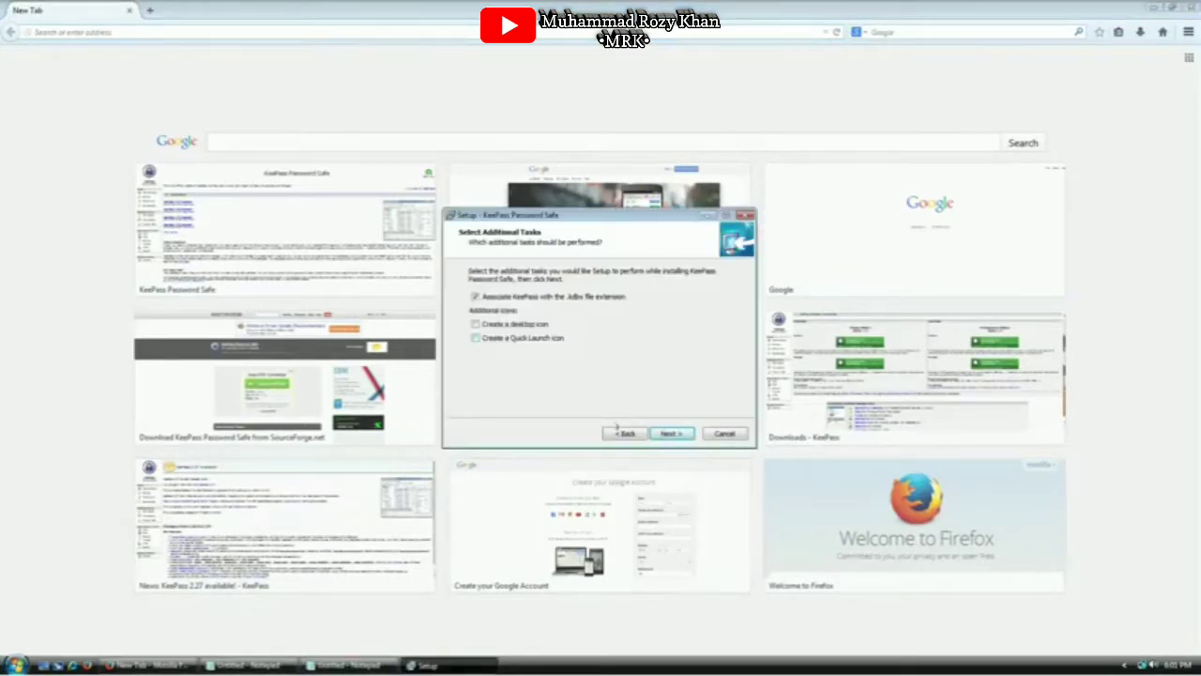
left_click(663, 435)
left_click(663, 435)
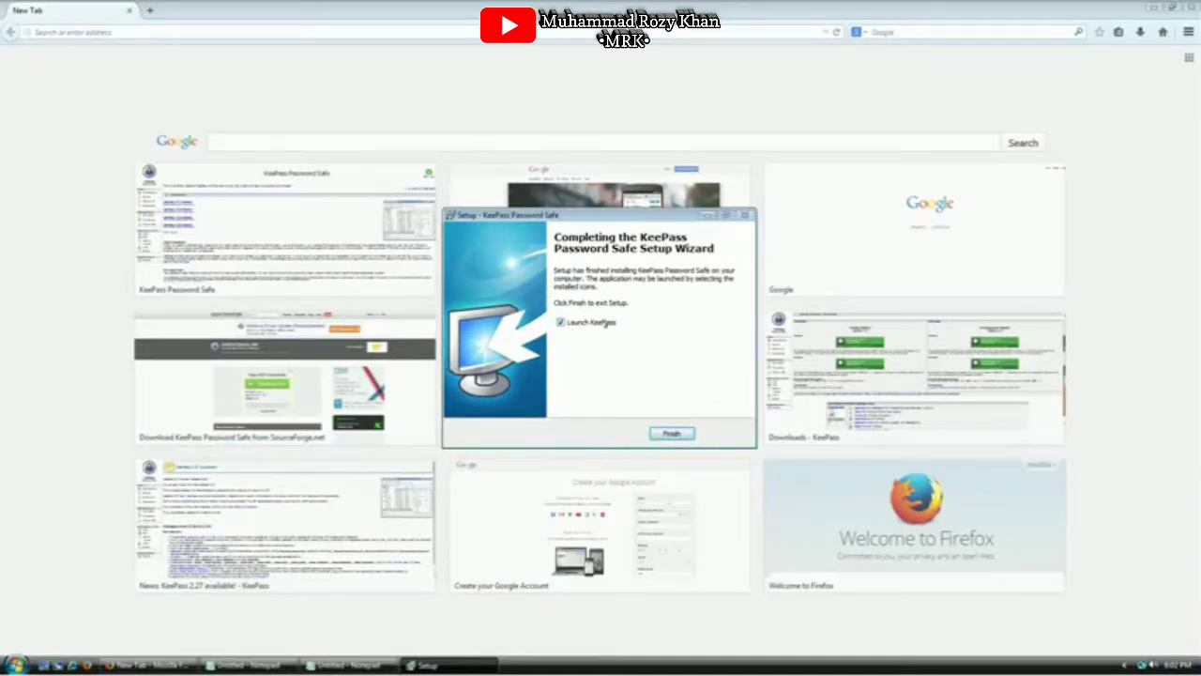
Finish setup with KeePass launching, and enable automatic update checks
left_click(672, 435)
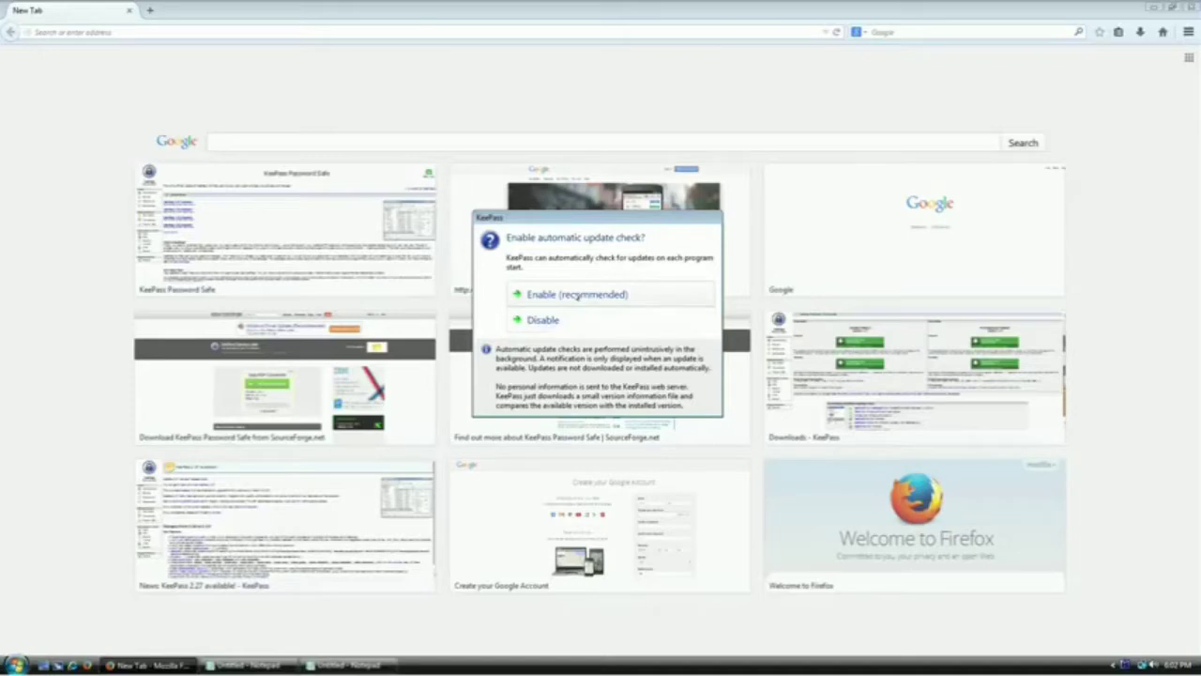
left_click(577, 294)
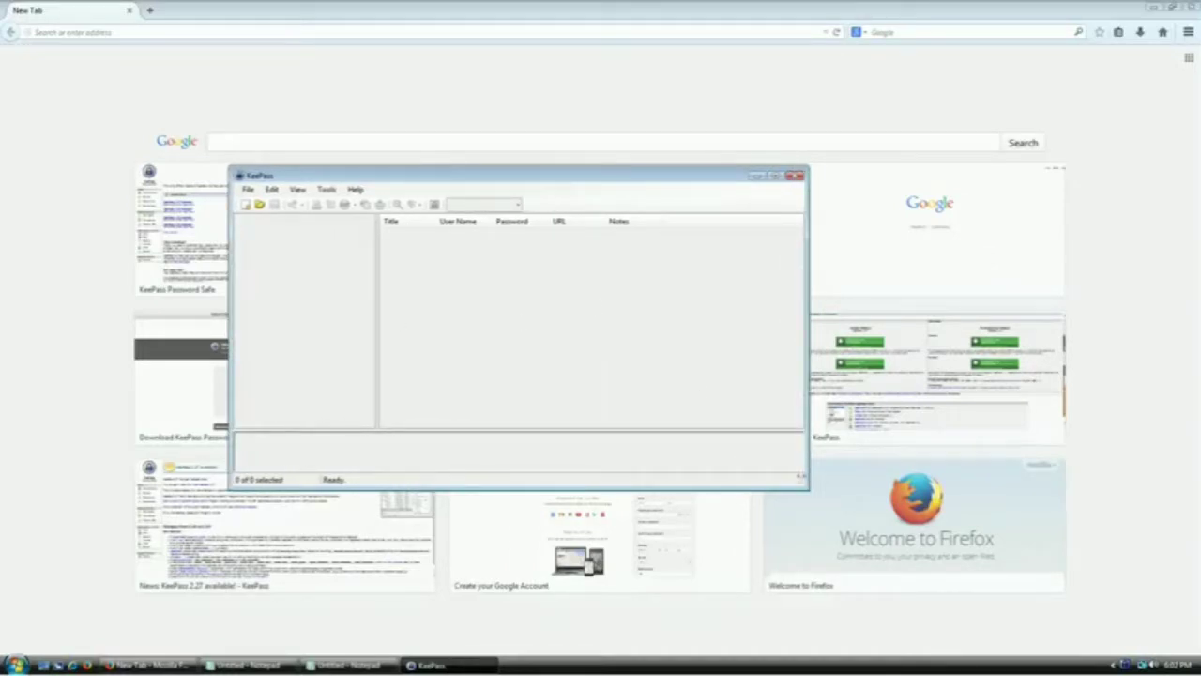
Enlarge the KeePass window, glance at the File menu, and begin a new database
left_click_drag(794, 477, 825, 531)
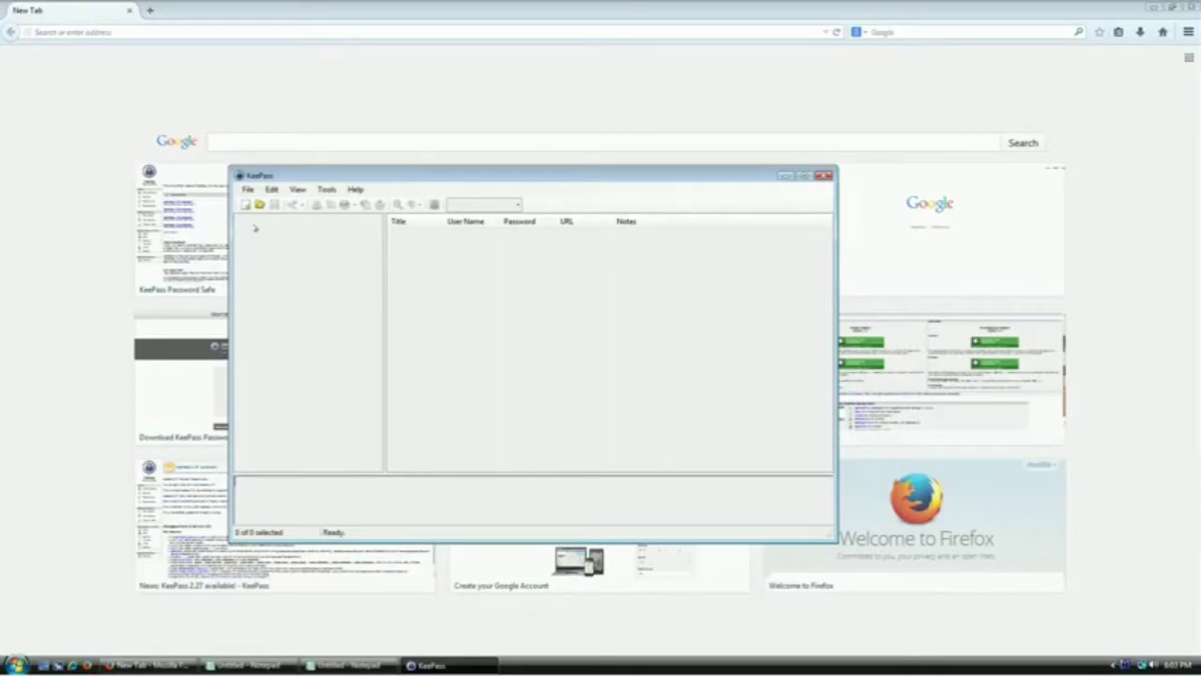
left_click(248, 191)
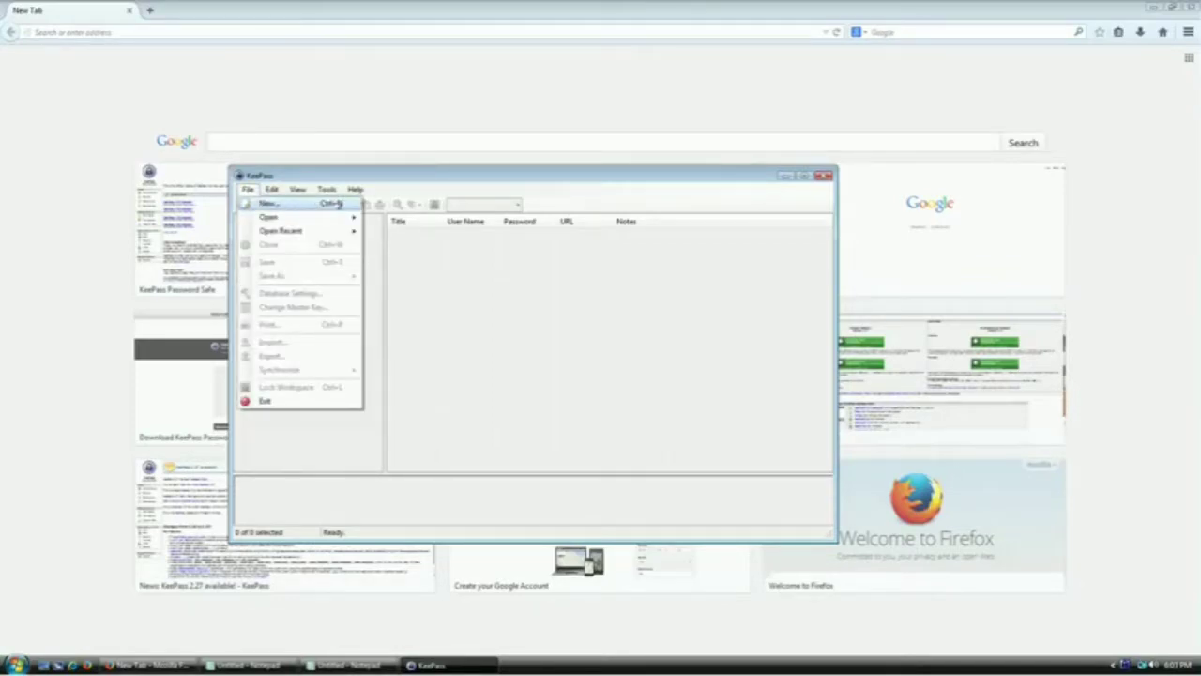
left_click(487, 259)
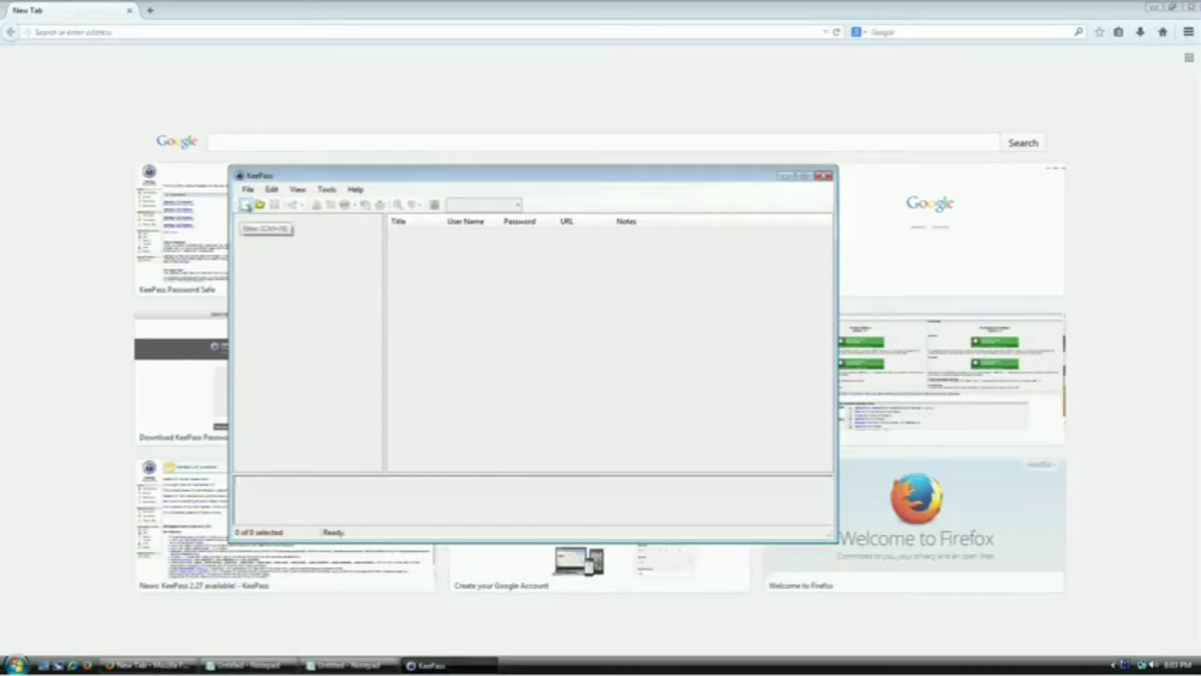
left_click(245, 205)
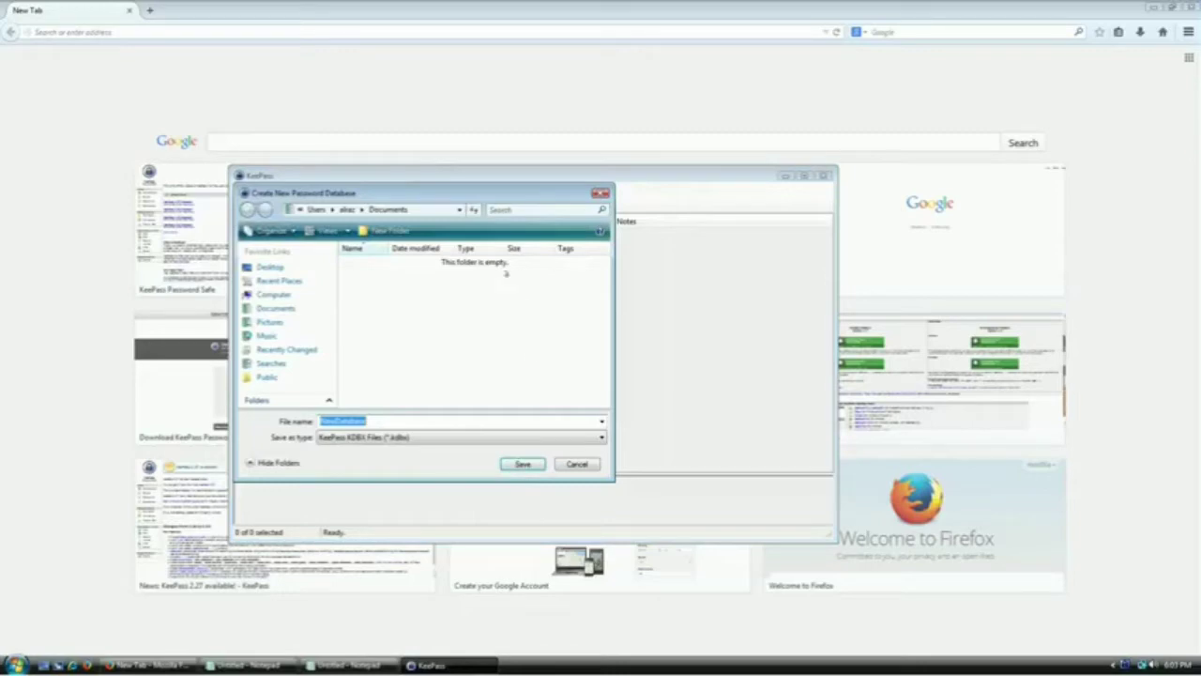
Enlarge and reposition the Create New Password Database dialog
left_click_drag(612, 481, 783, 527)
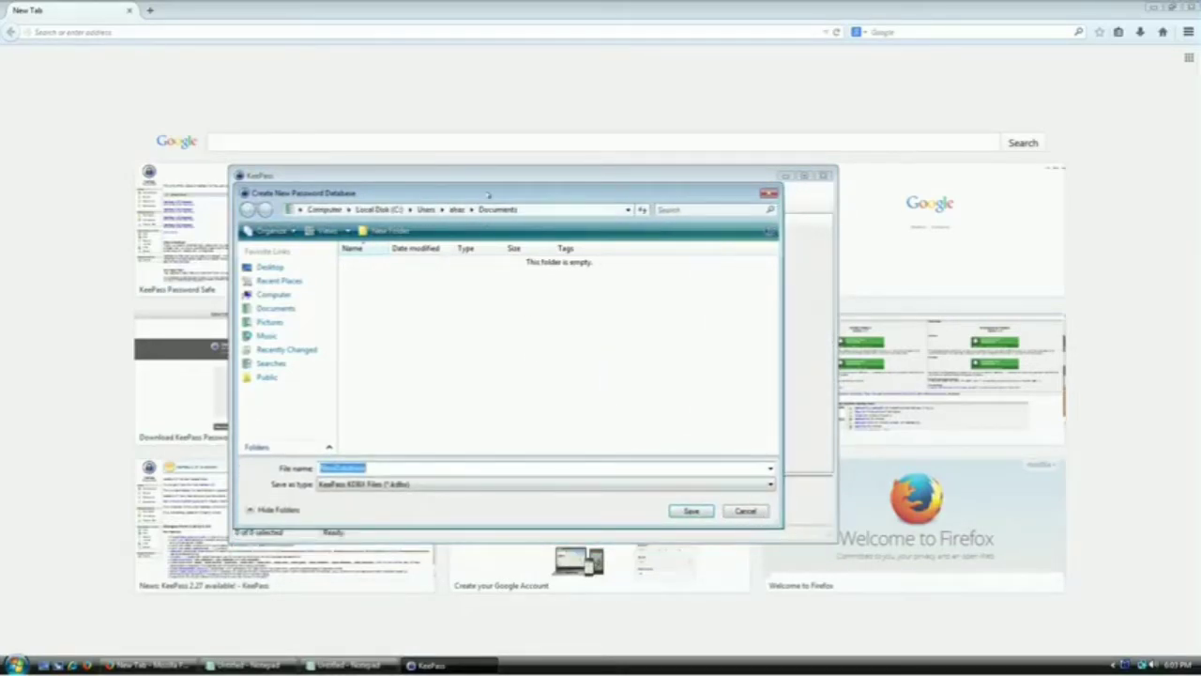
left_click_drag(488, 195, 454, 103)
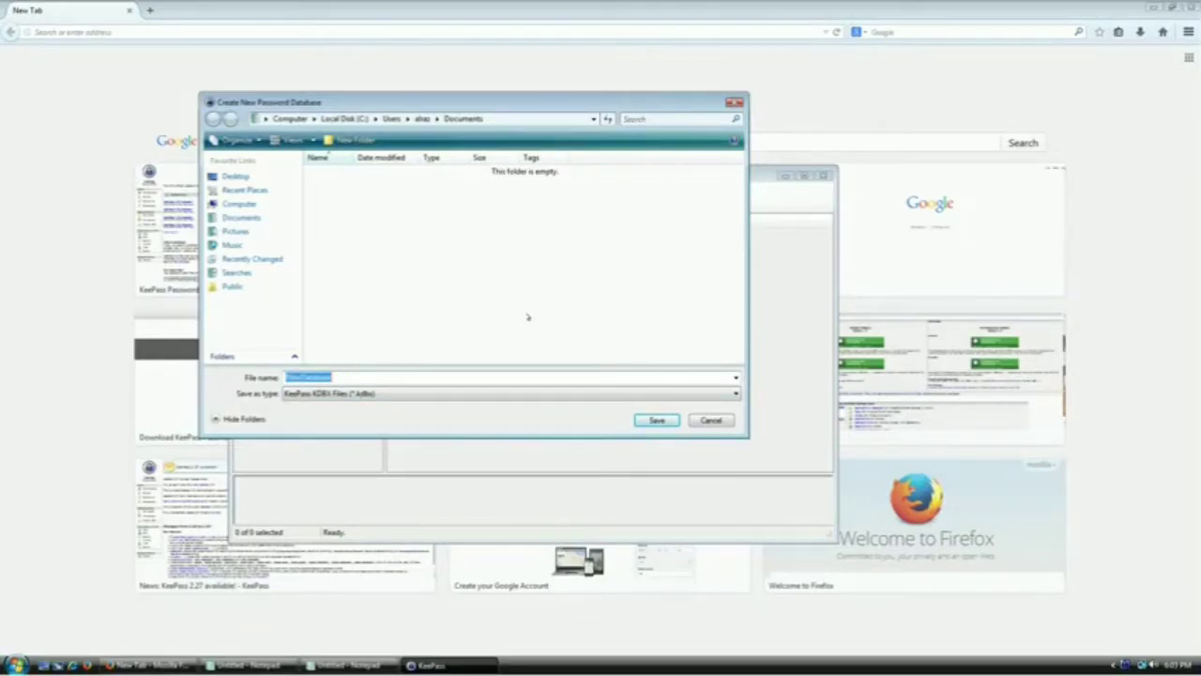
left_click_drag(501, 113, 563, 139)
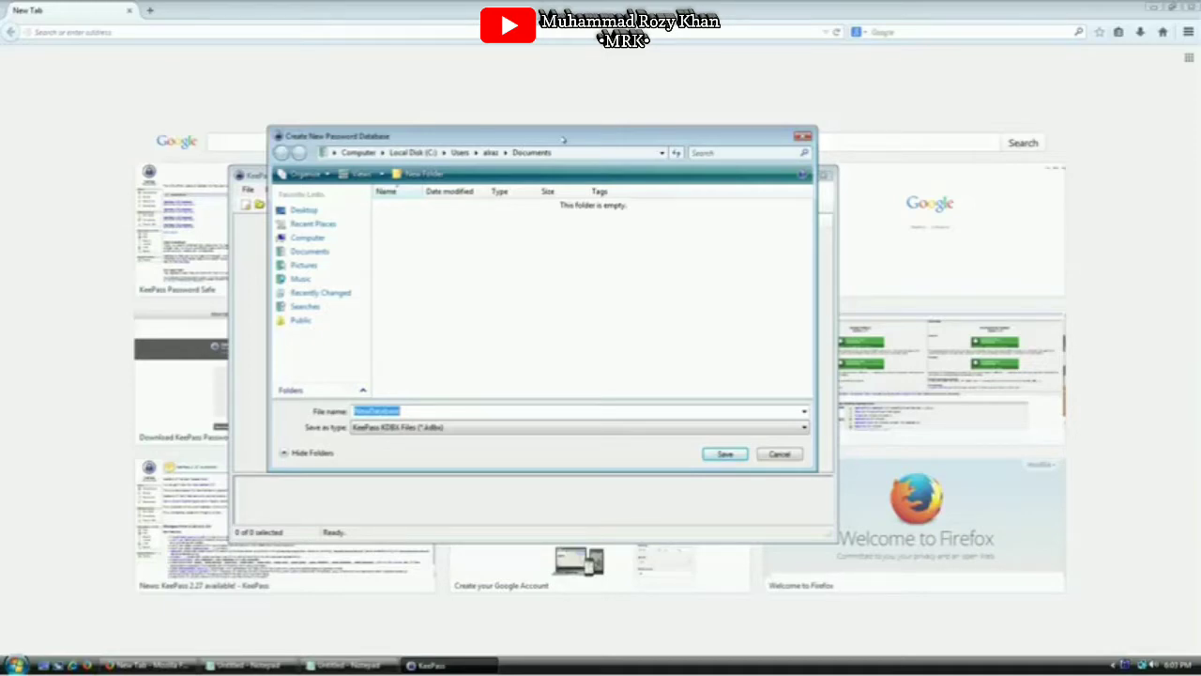
left_click_drag(563, 139, 571, 133)
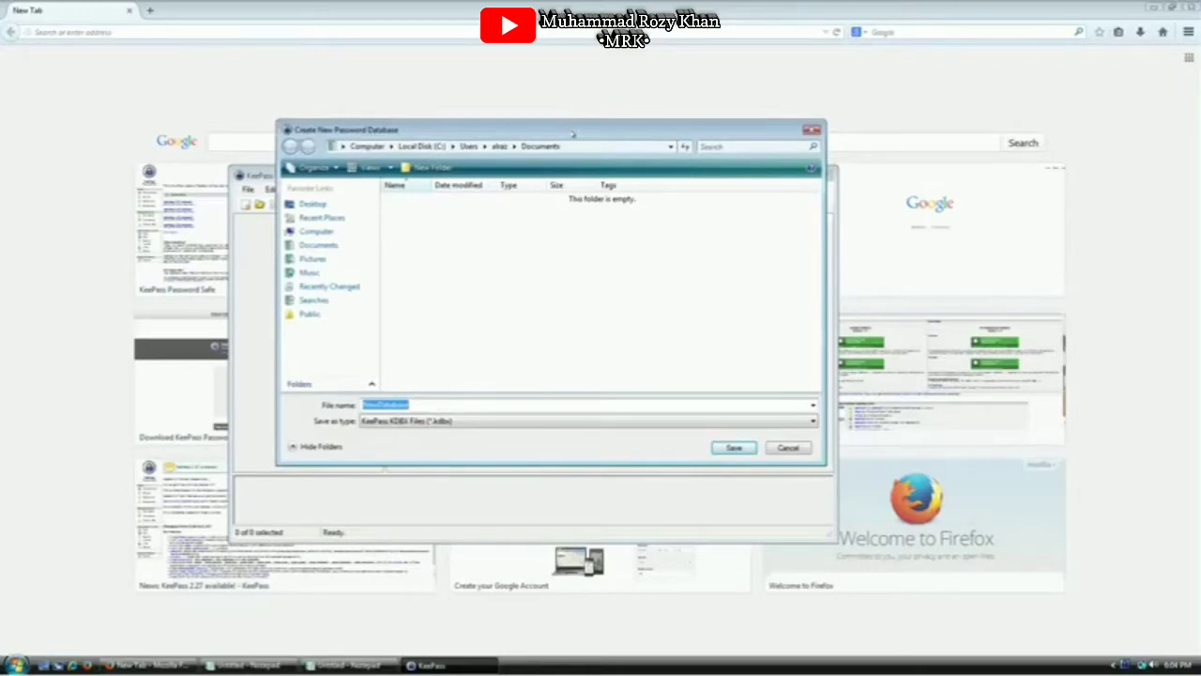
mouse_move(573, 133)
left_mouse_down()
mouse_move(524, 200)
mouse_move(598, 253)
mouse_move(601, 115)
mouse_move(592, 122)
left_mouse_up()
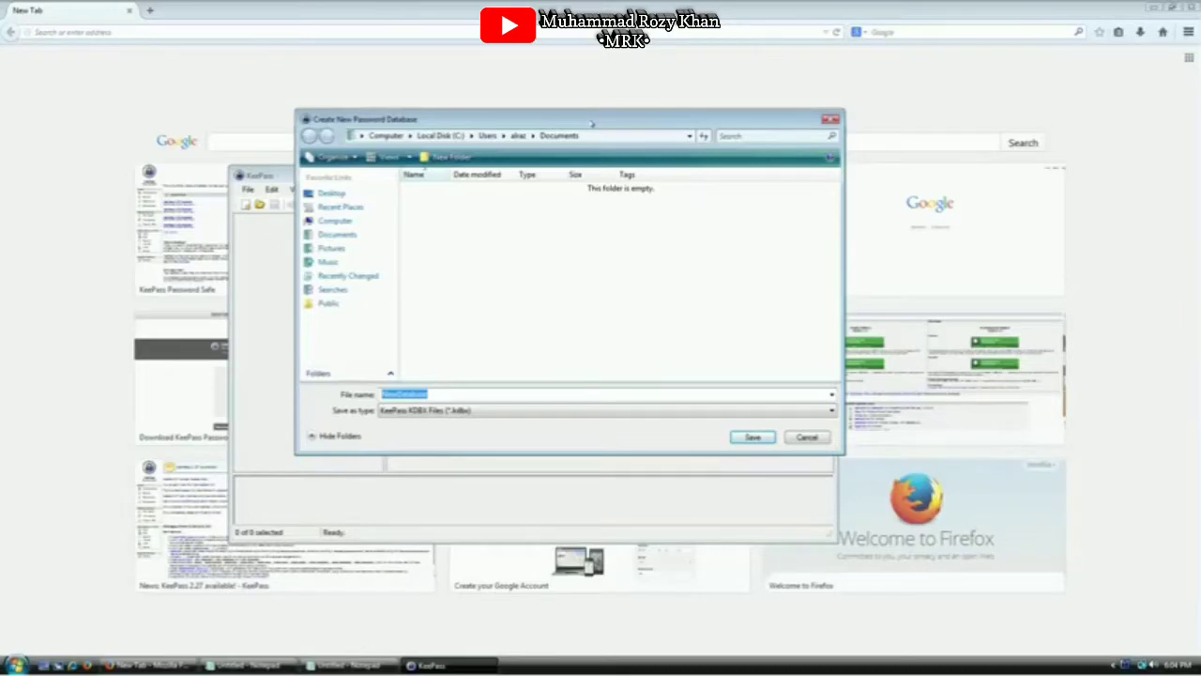
Save the database as SecretLogins in Documents, replacing the first-typed name SecretInformation
type("SecretInformation")
key("ctrl+a")
key("BackSpace")
type("SecretLogins")
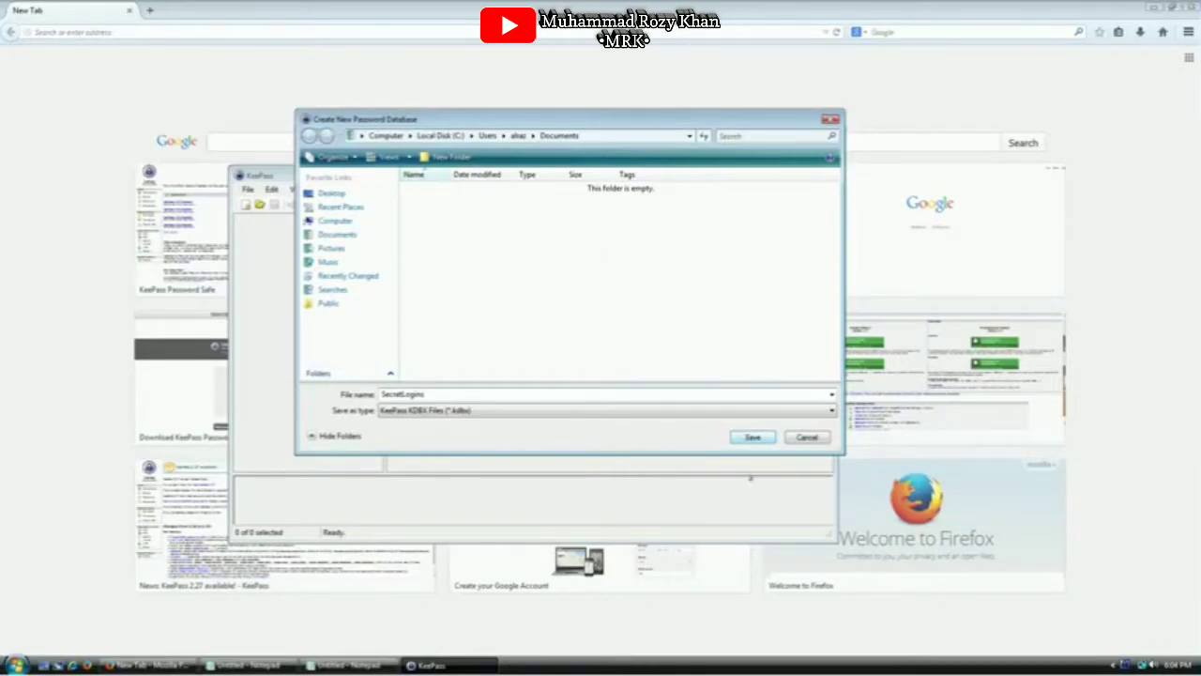
left_click(753, 437)
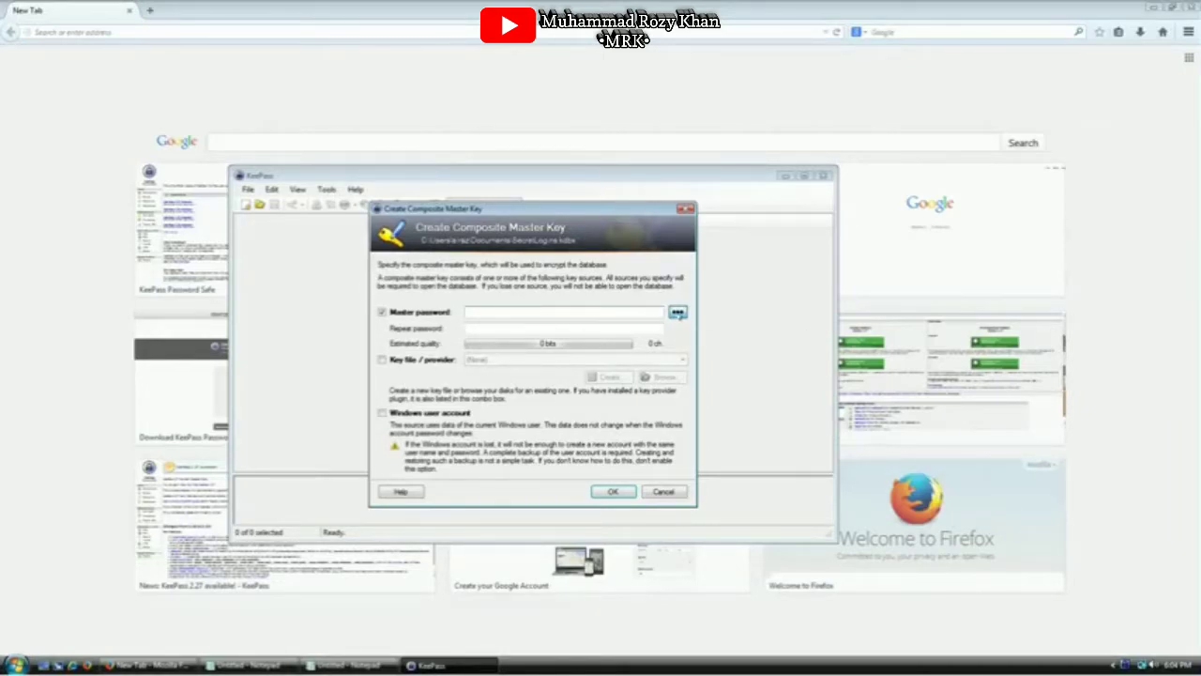
Unhide the master password, type a sample password, then clear it
left_click(678, 313)
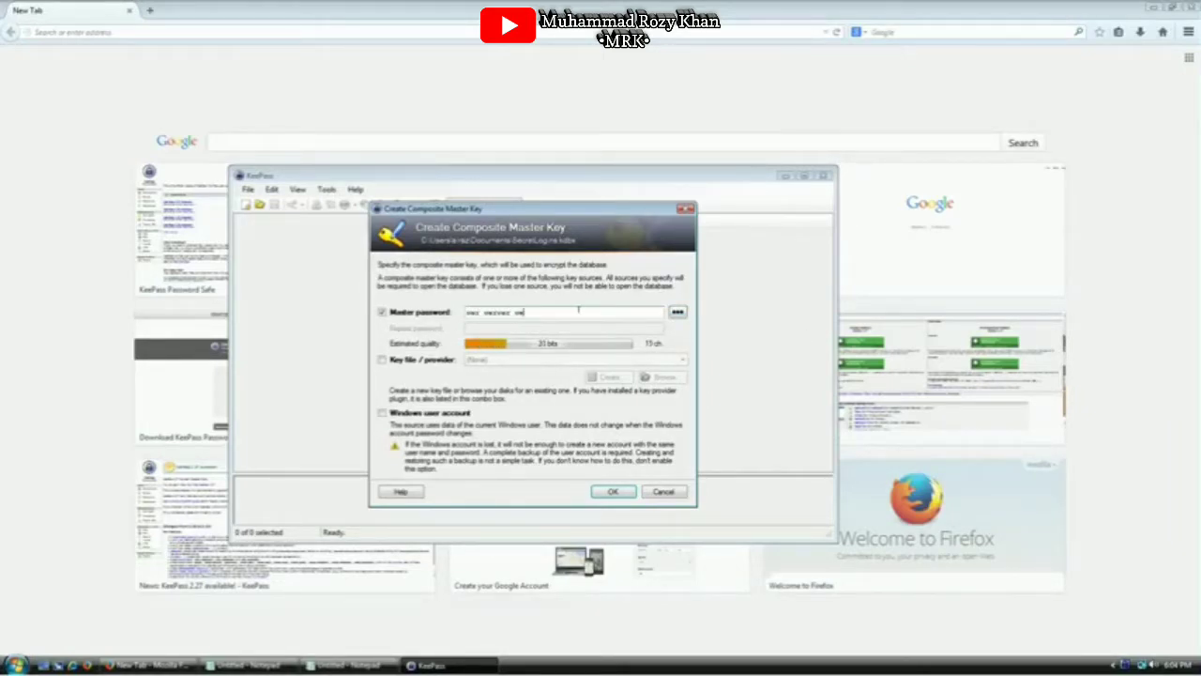
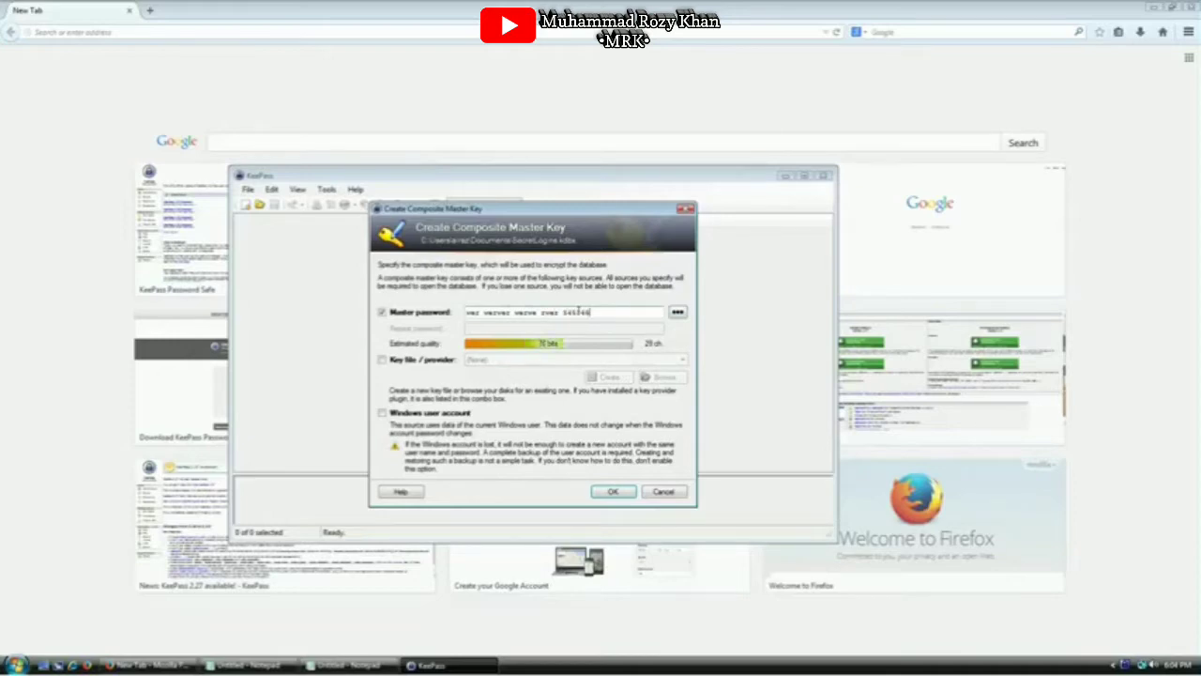
key("ctrl+a")
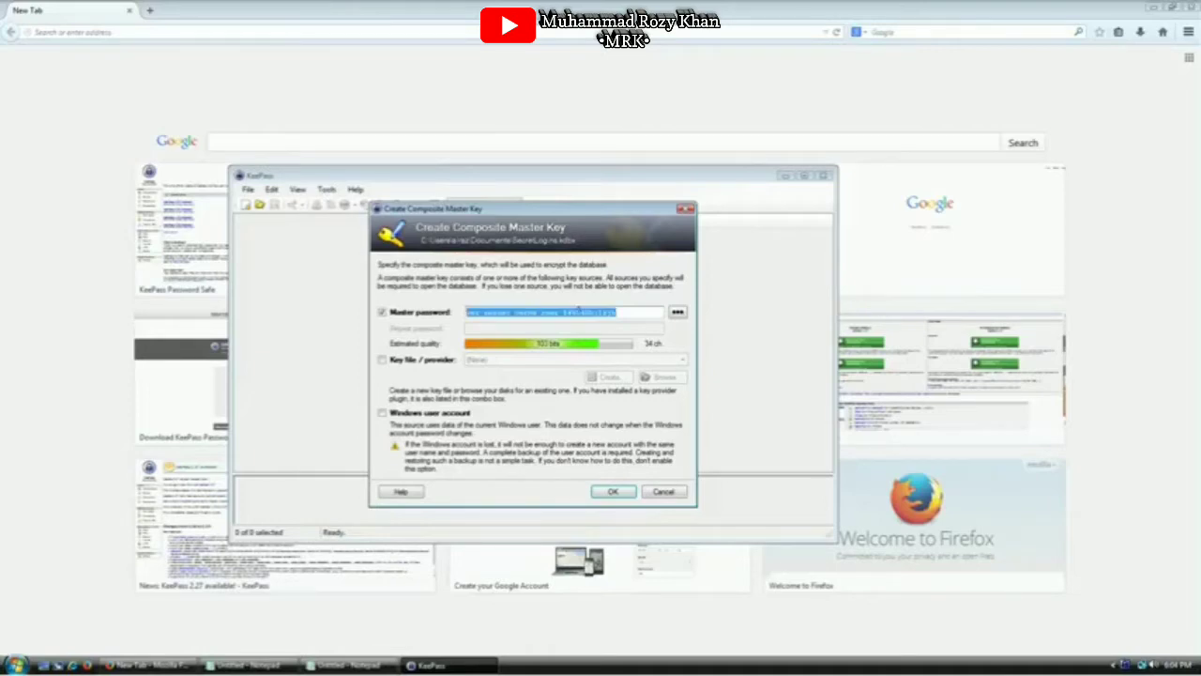
key("BackSpace")
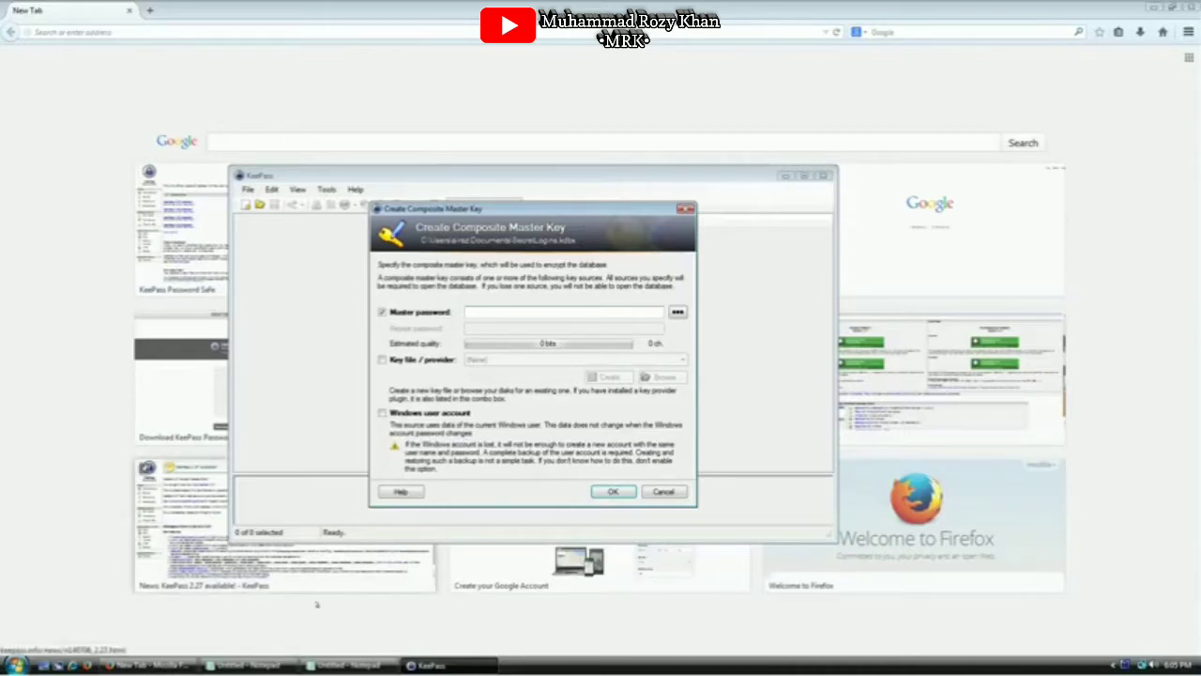
Bring up and enlarge the password tips notes, highlighting the upper and lower case letters tip
left_click(248, 666)
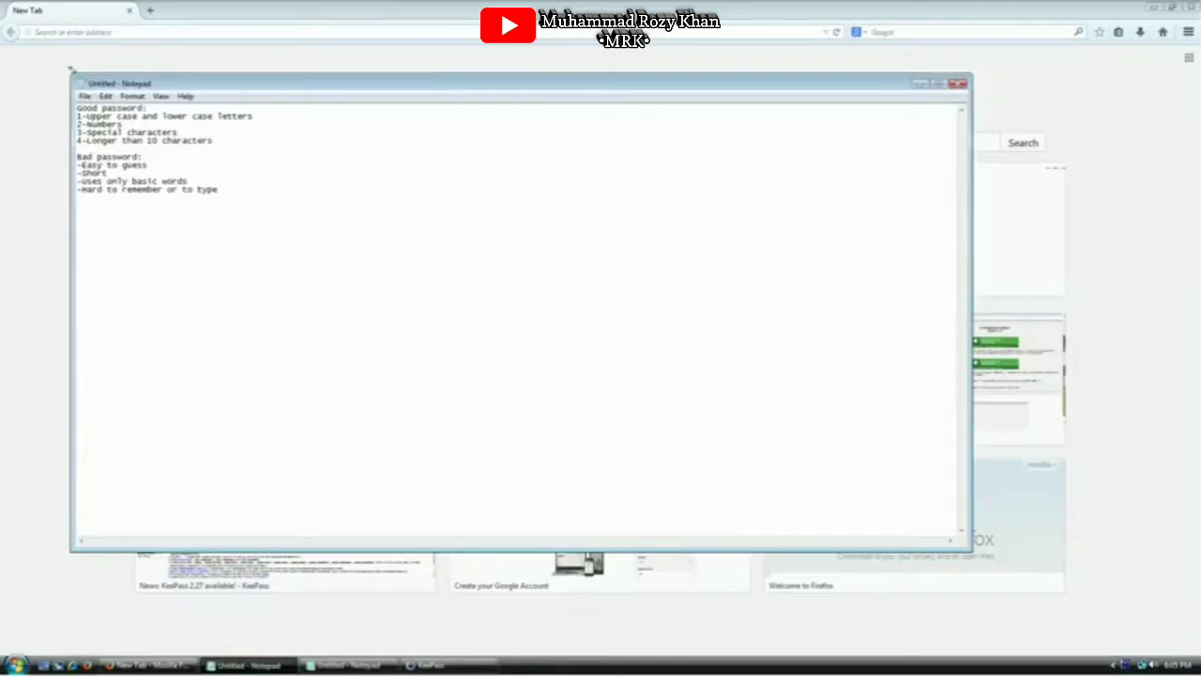
left_click_drag(72, 74, 132, 155)
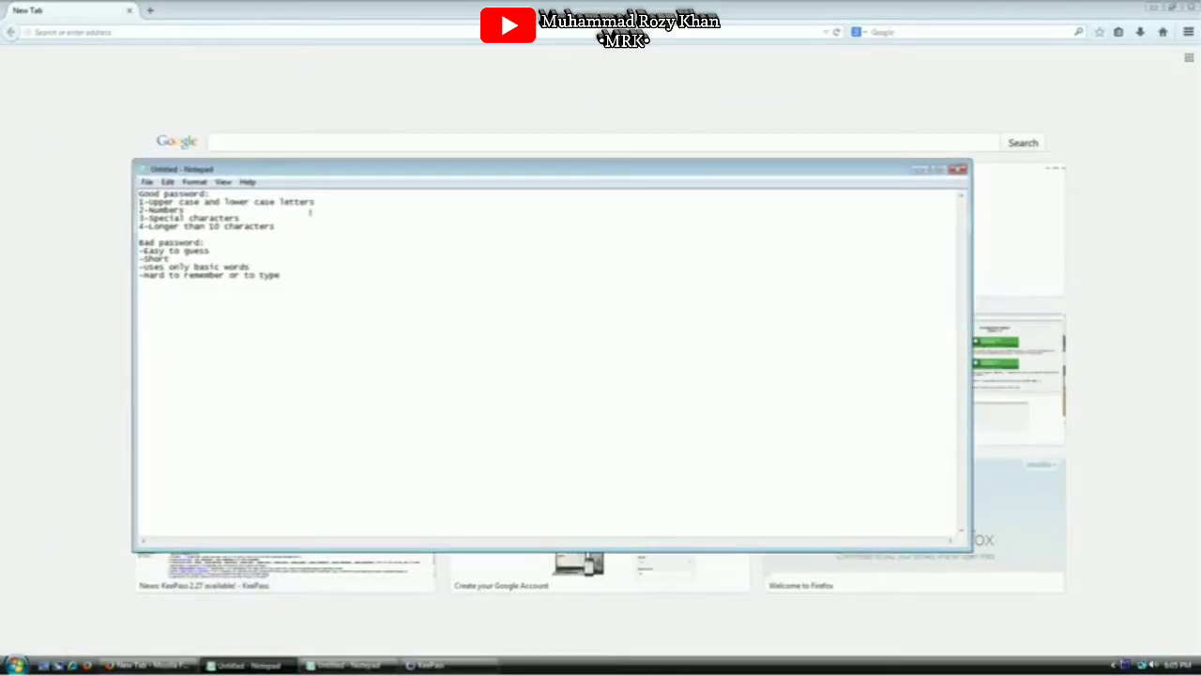
left_click(310, 215)
left_click(185, 208)
key("Home")
key("shift+End")
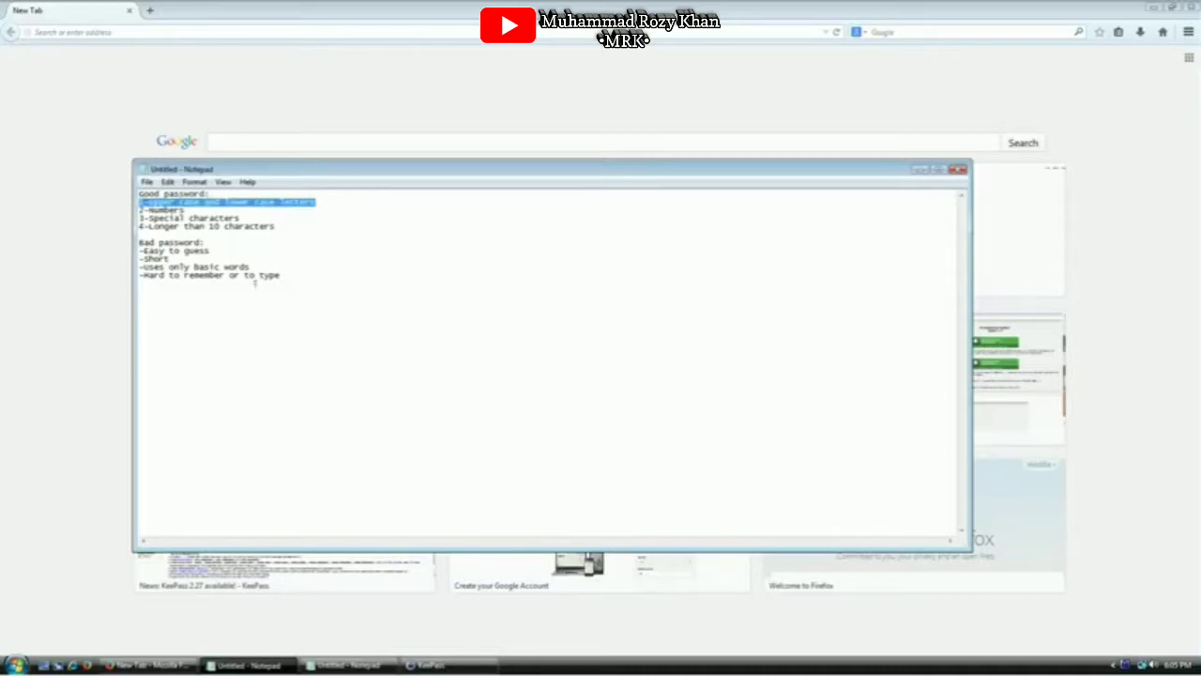
key("alt+Tab")
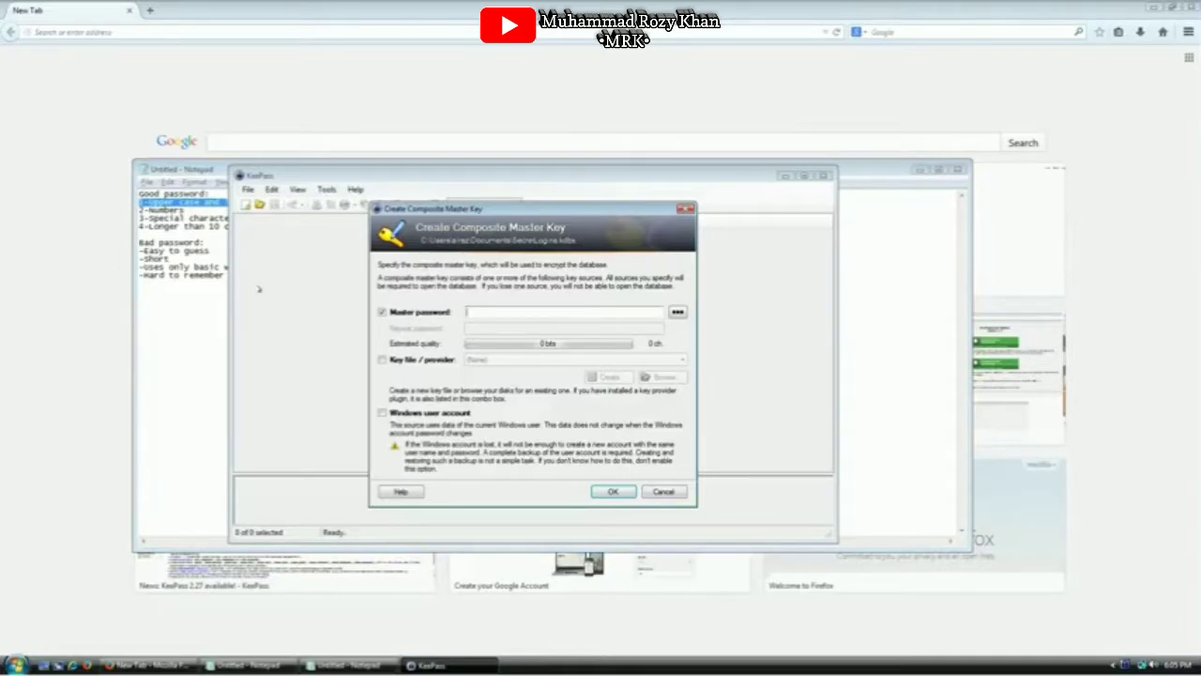
type("Hello")
key("Home")
key("shift+Right")
key("End")
key("BackSpace")
key("shift+Home")
type("hello edfed edf")
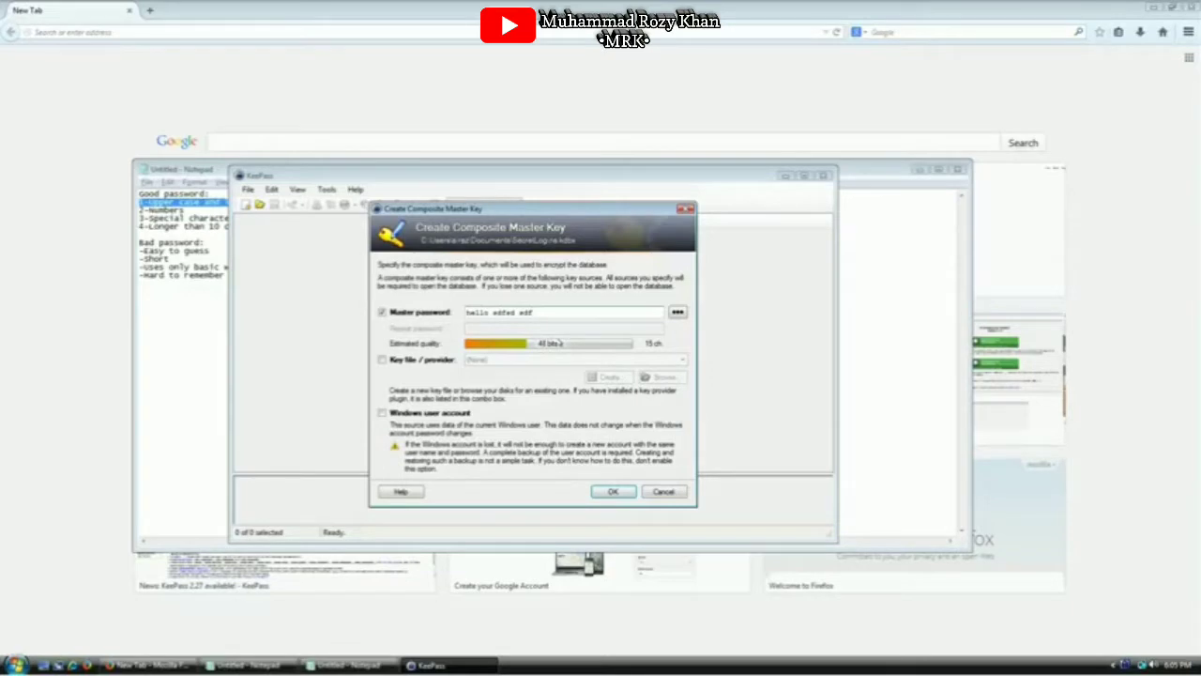
type("e24 324vedfedf edfedfd")
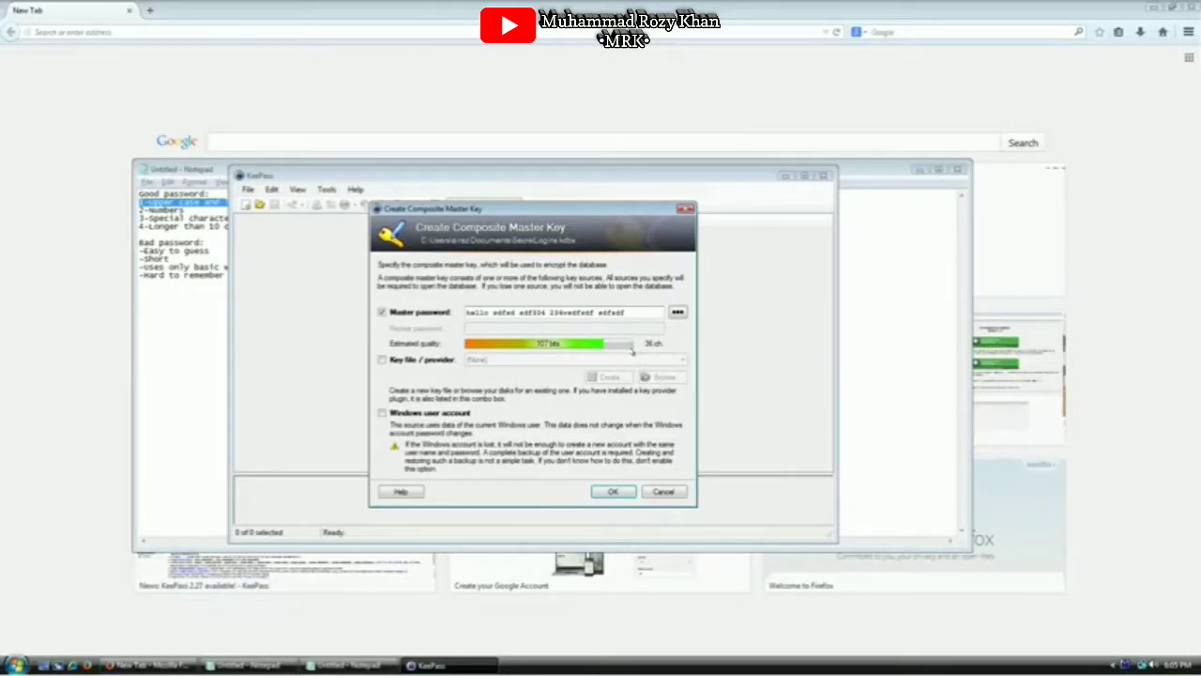
key("ctrl+a")
key("BackSpace")
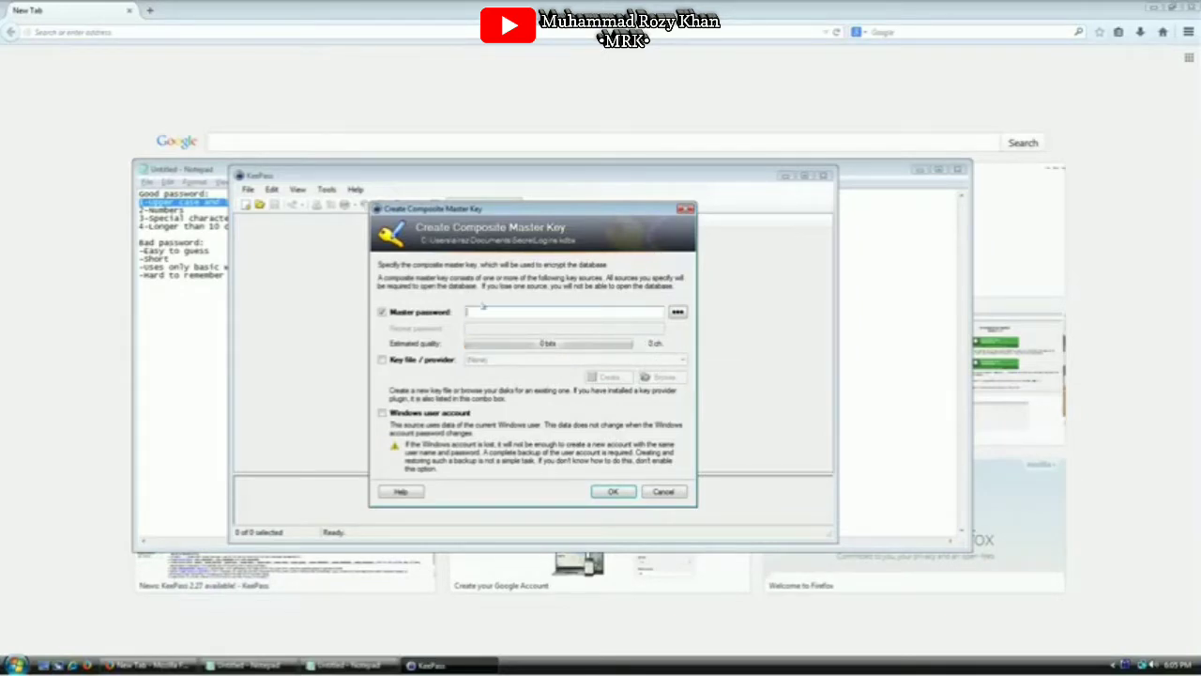
left_click(188, 211)
key("shift+Home")
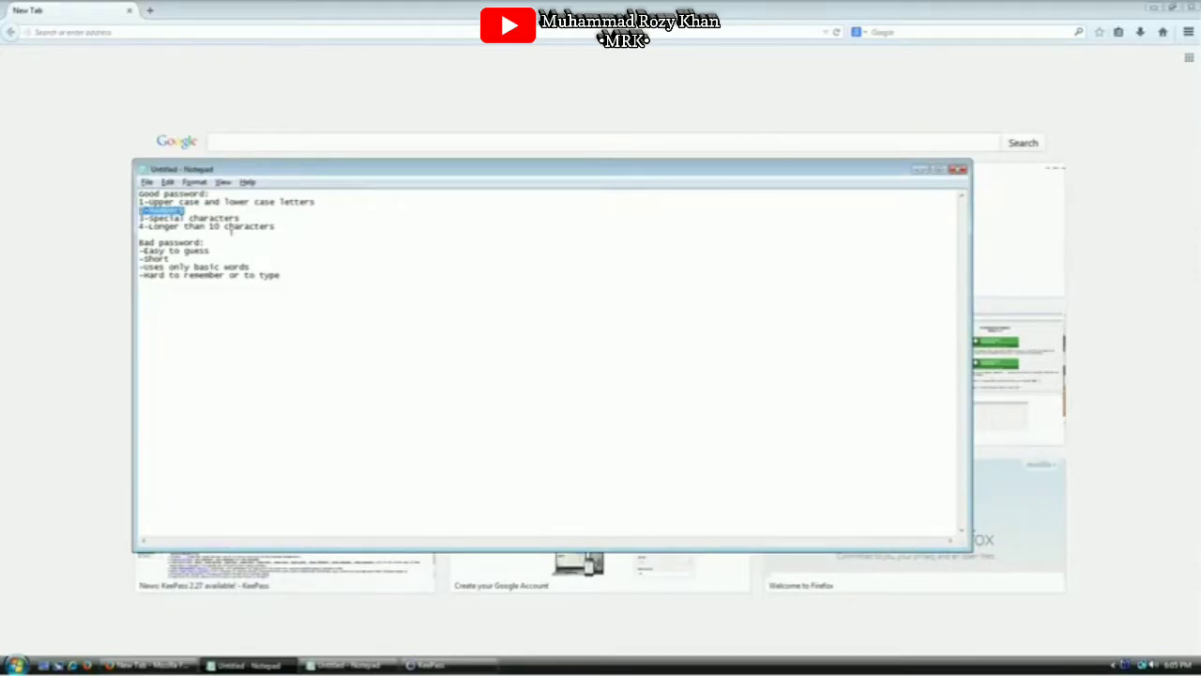
key("alt+Tab")
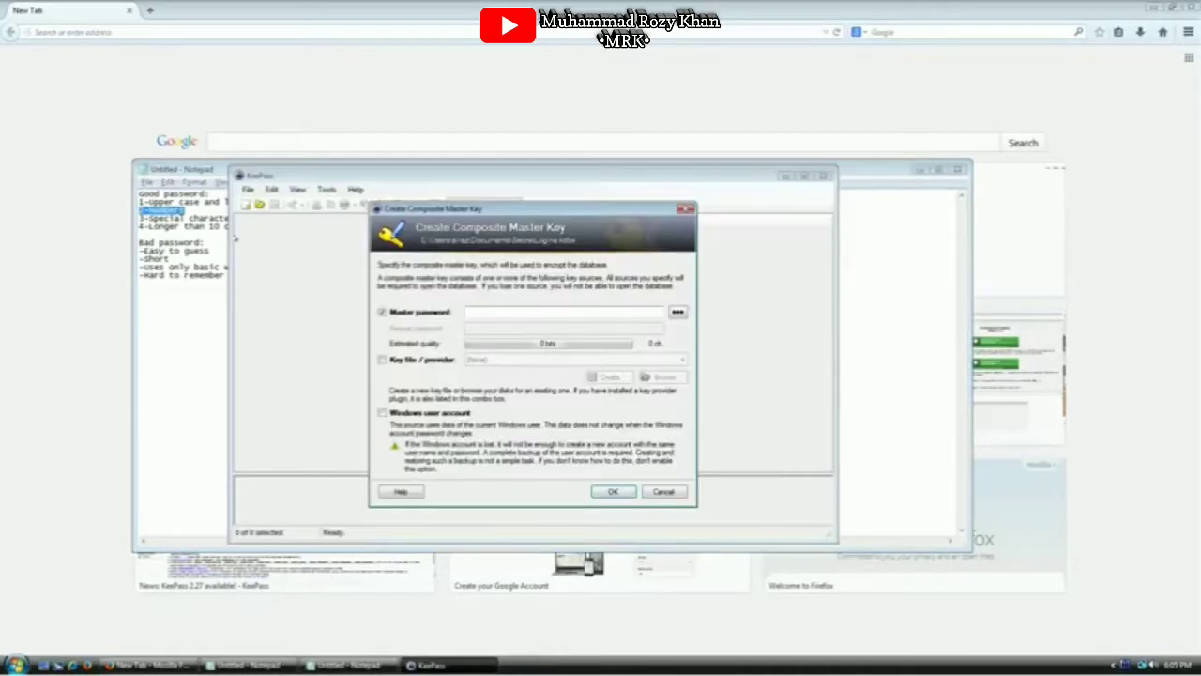
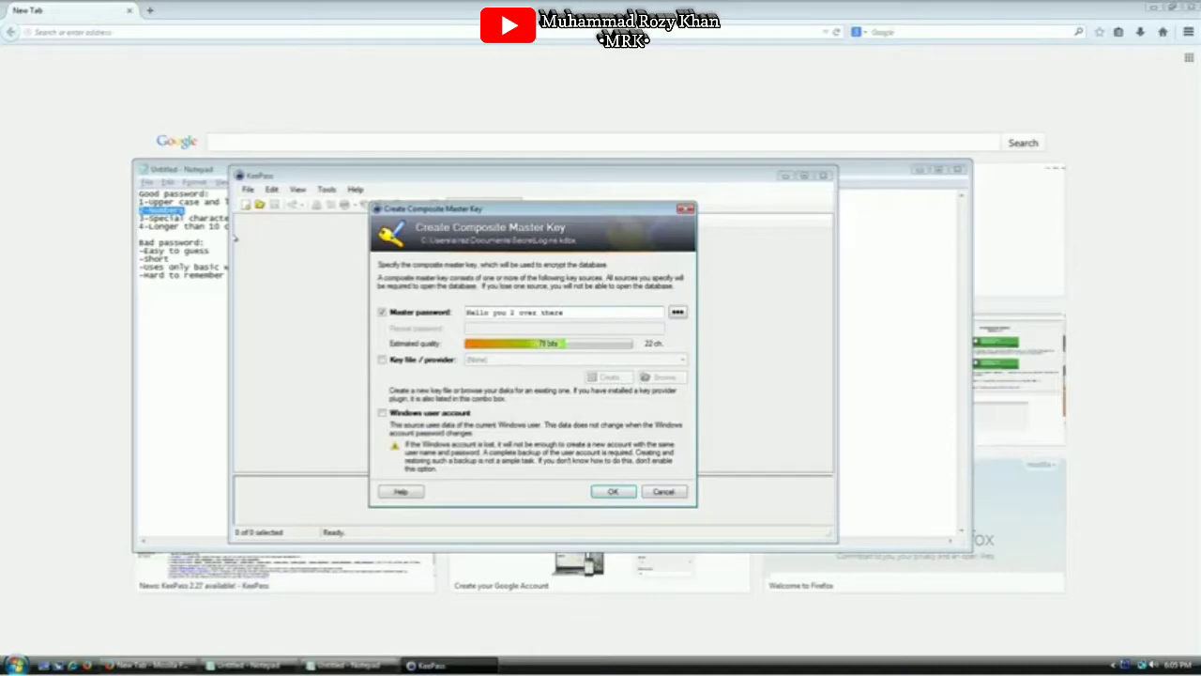
Highlight the 3-Special characters rule, then add a comma after Hello and an exclamation-plus-parenthetical ending
left_click(182, 217)
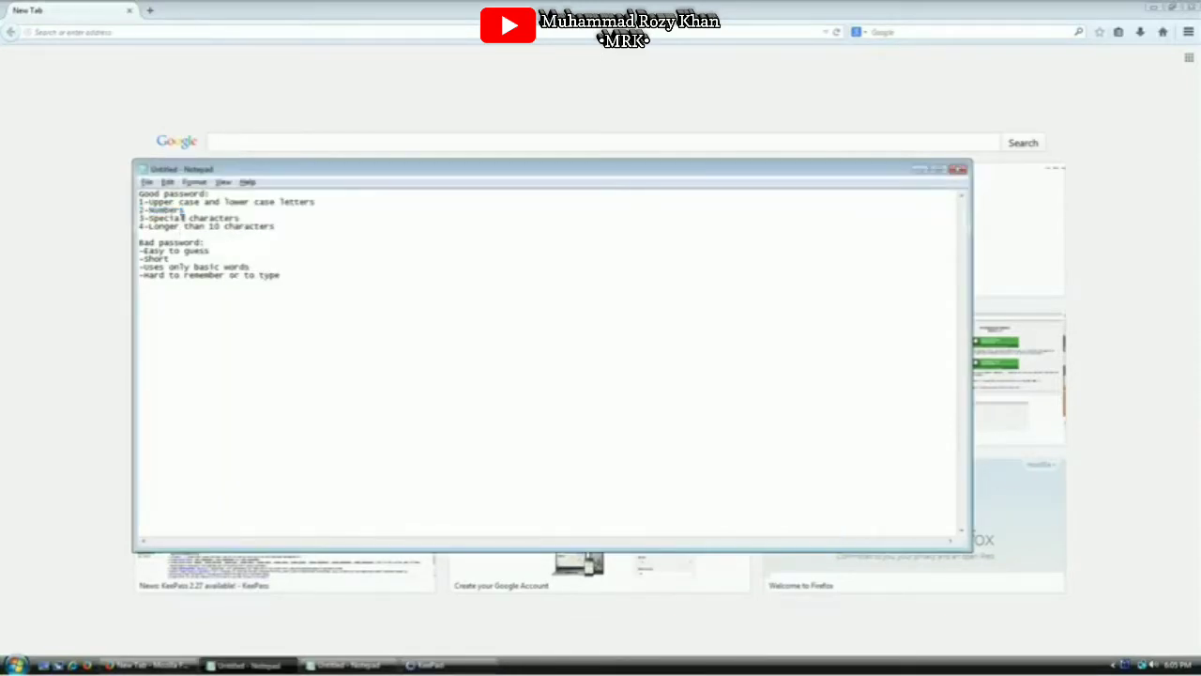
triple_click(183, 218)
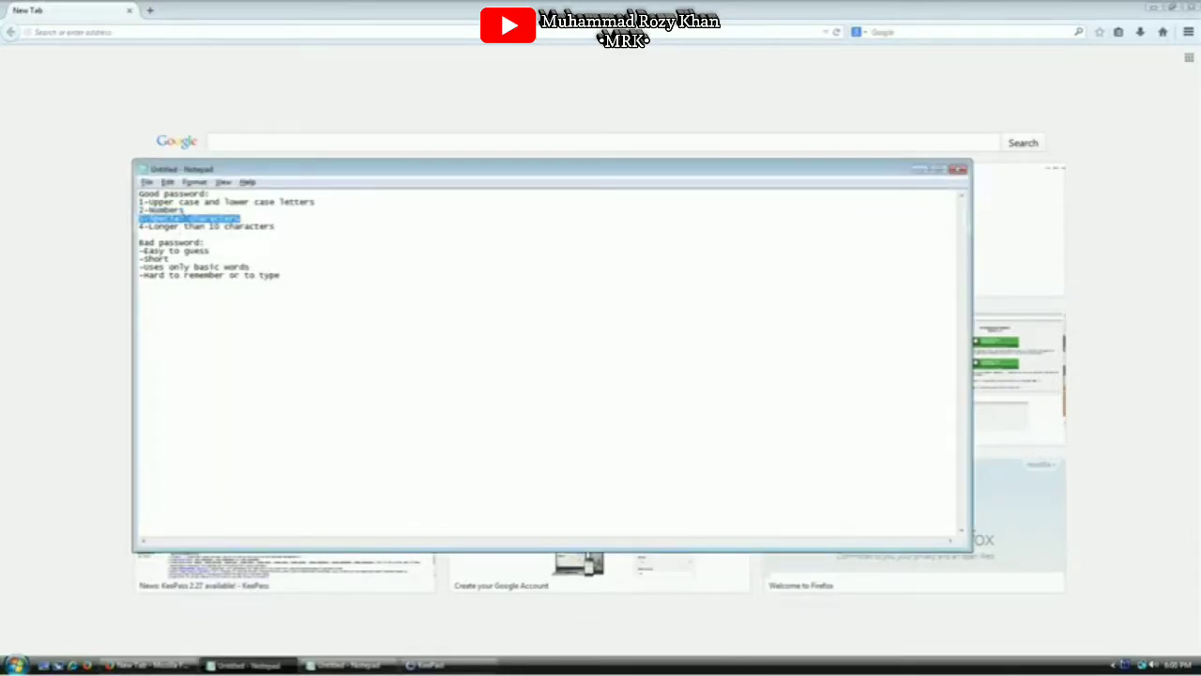
key("alt+Tab")
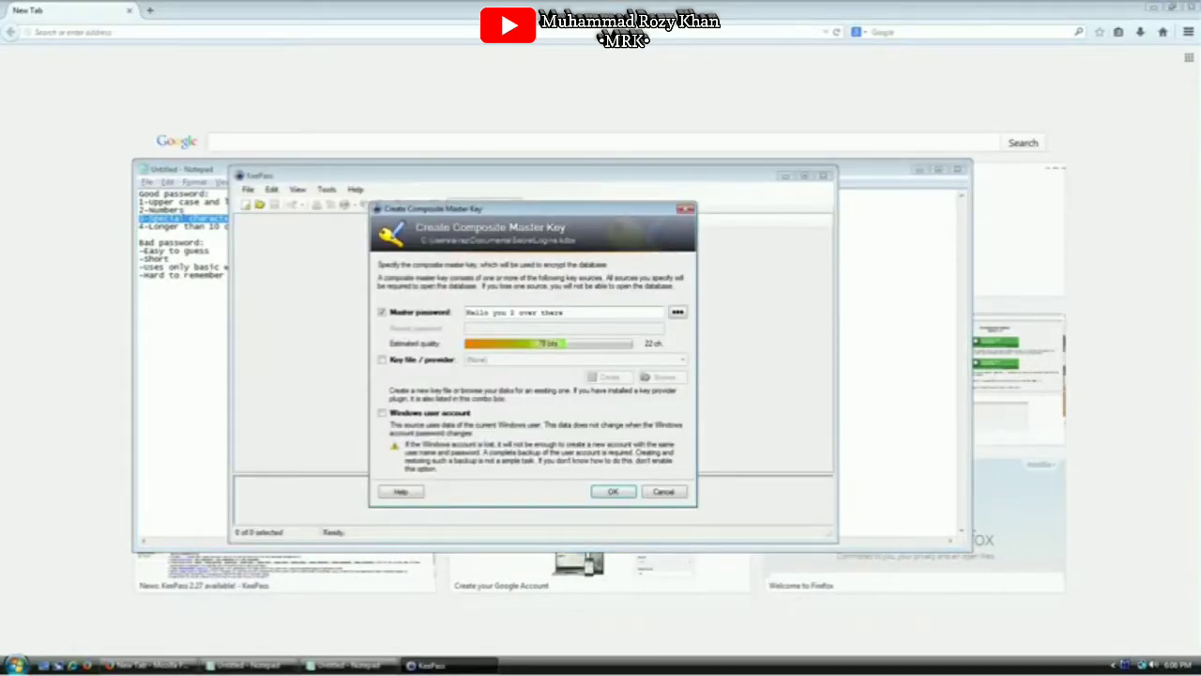
left_click_drag(488, 313, 494, 312)
left_click(494, 313)
type(",")
key("End")
type("! (yes, ")
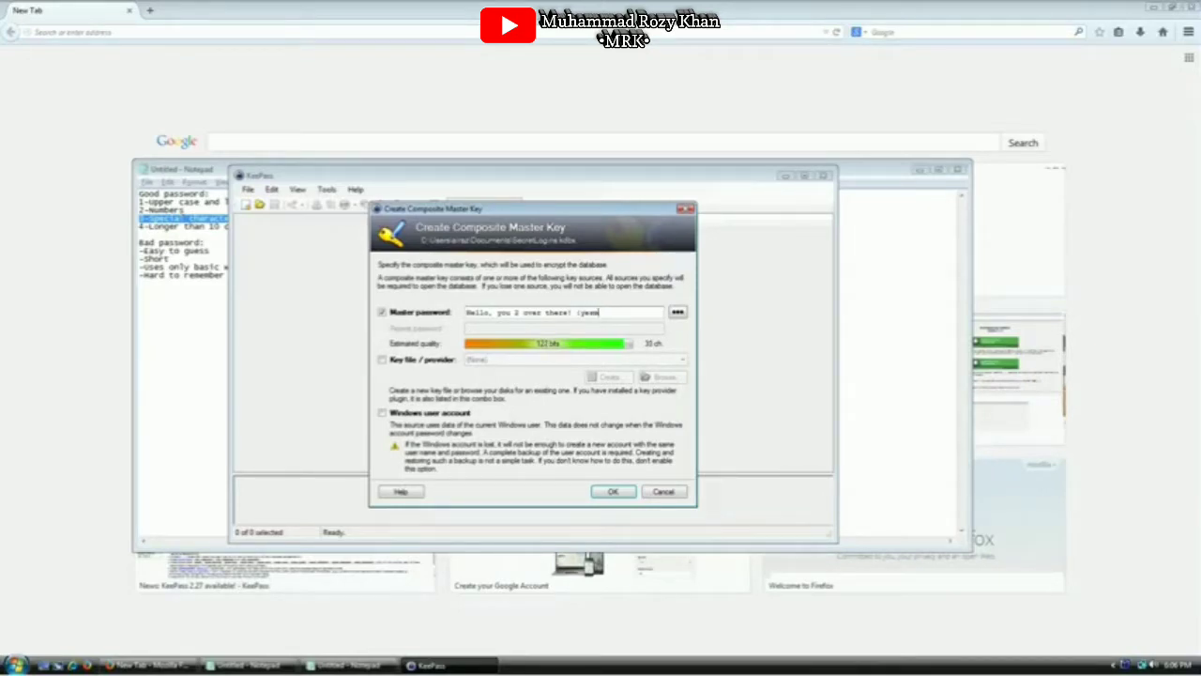
type("yes")
key("BackSpace")
key("BackSpace")
type("ou)")
Highlight the 4-Longer than 10 characters rule, then delete the whole master password in KeePass
left_click(199, 226)
key("Home")
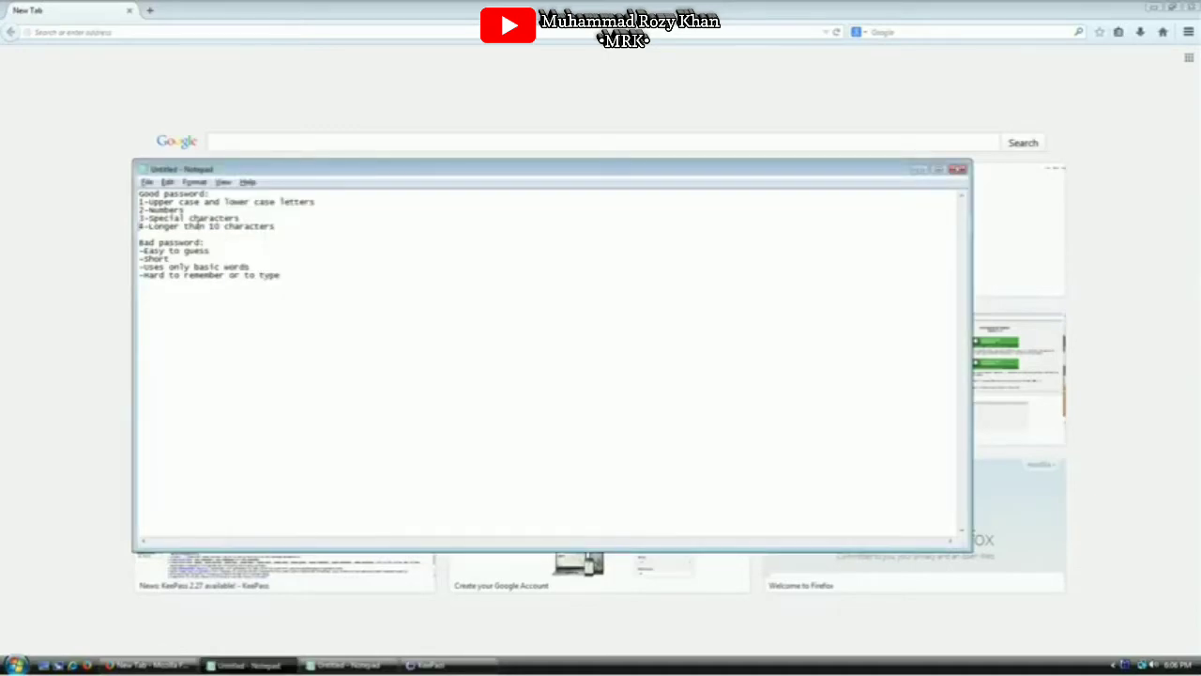
key("shift+End")
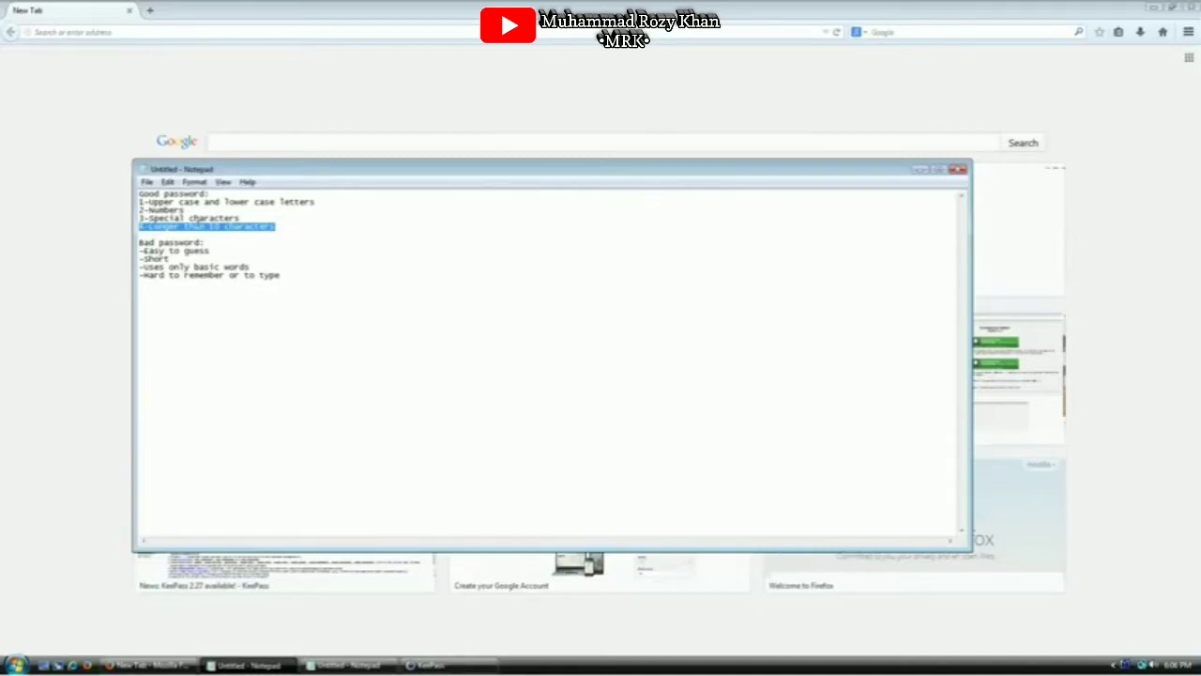
left_click(687, 407)
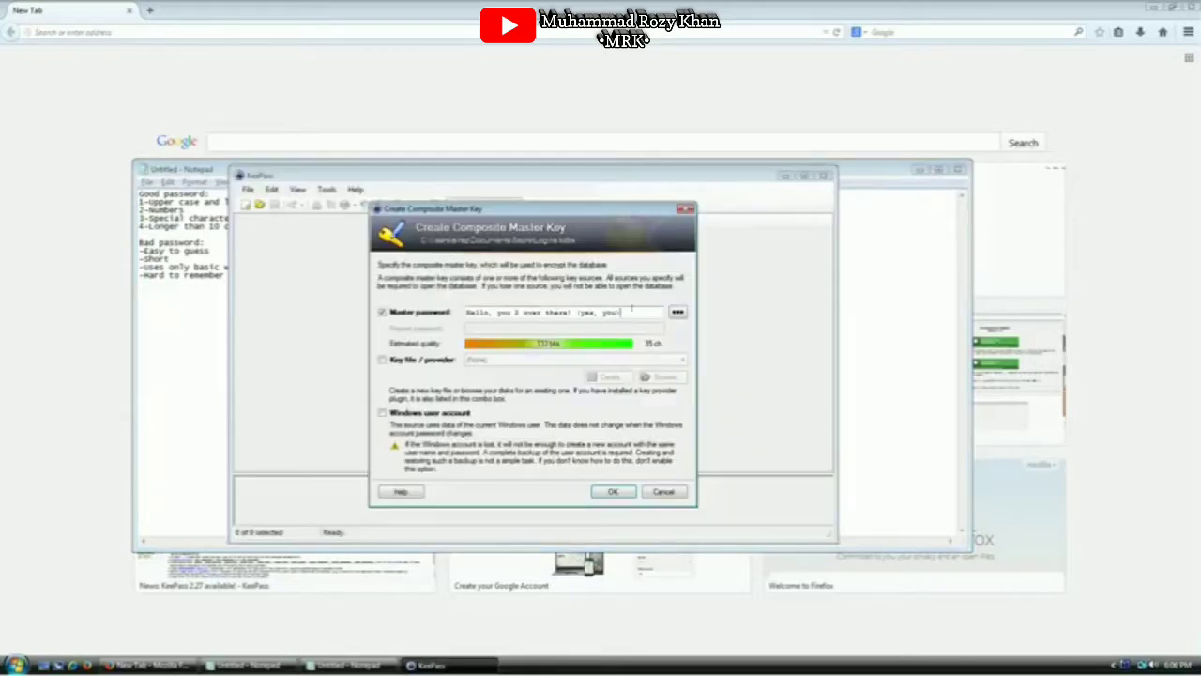
left_click_drag(632, 312, 459, 311)
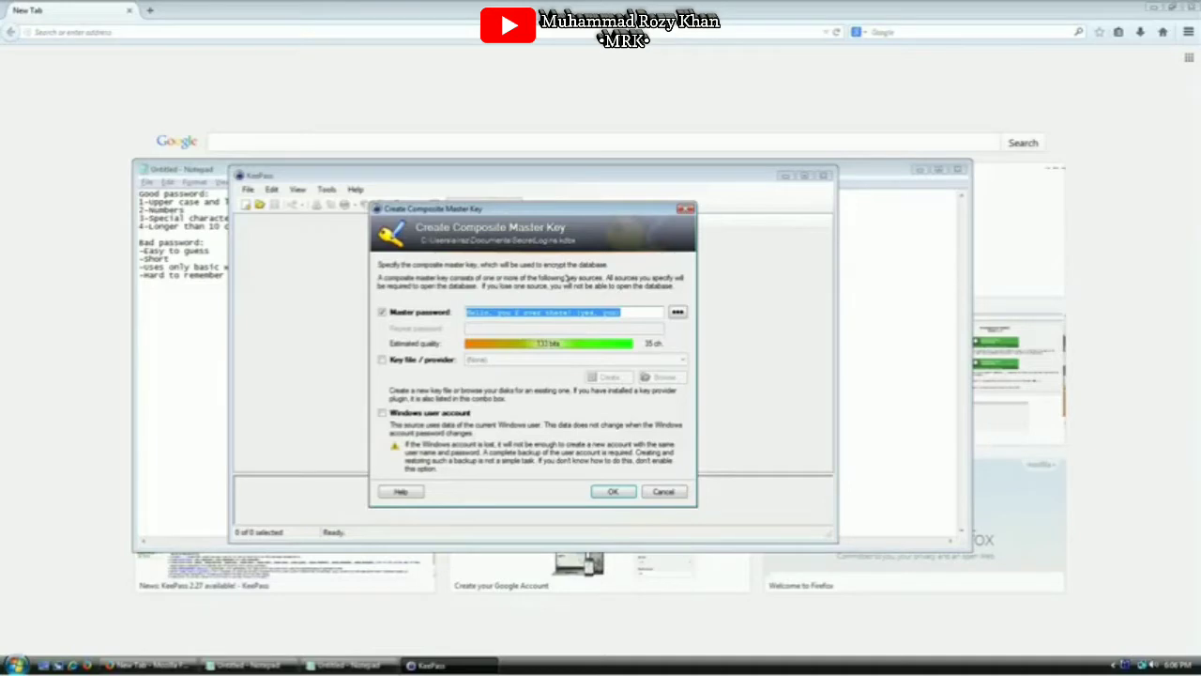
key("BackSpace")
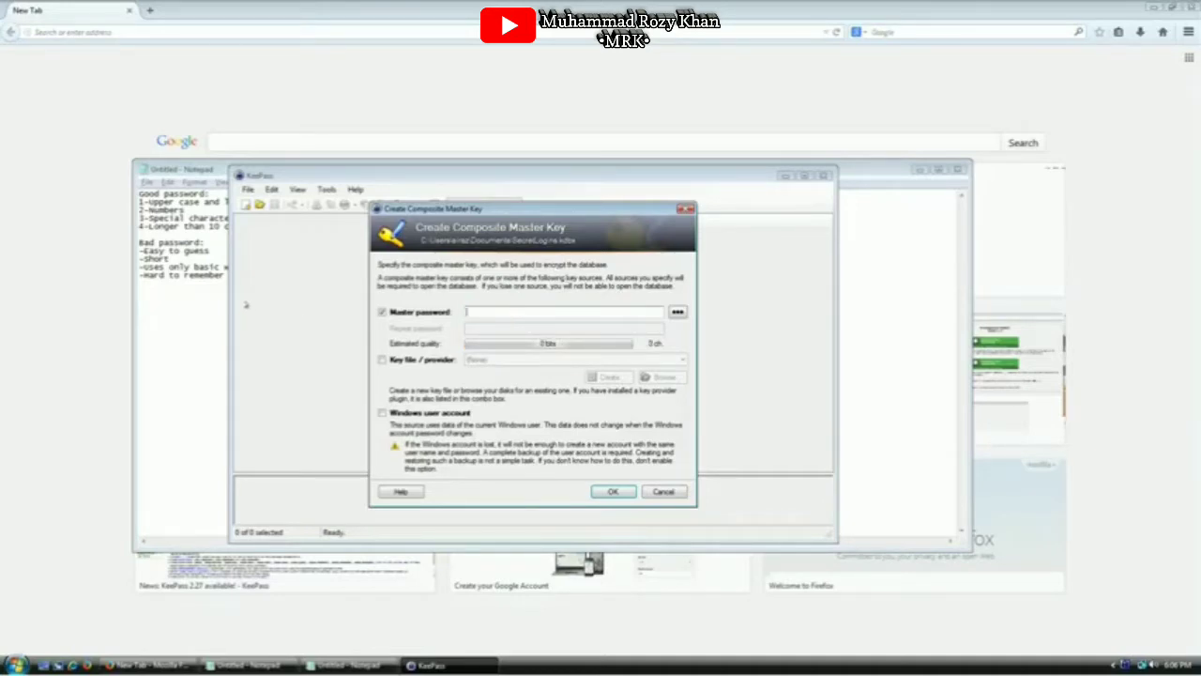
Highlight the bad-password heading and rules in the notes, including the '-Easy to guess' line
left_click(141, 240)
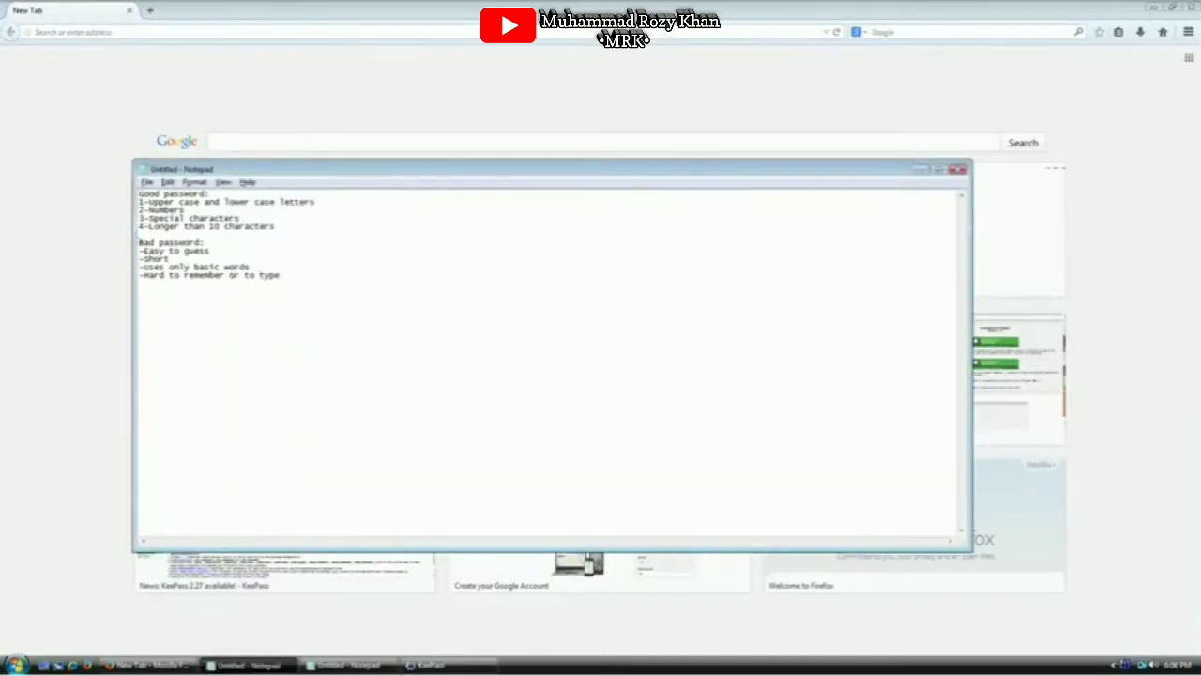
left_click_drag(139, 242, 279, 274)
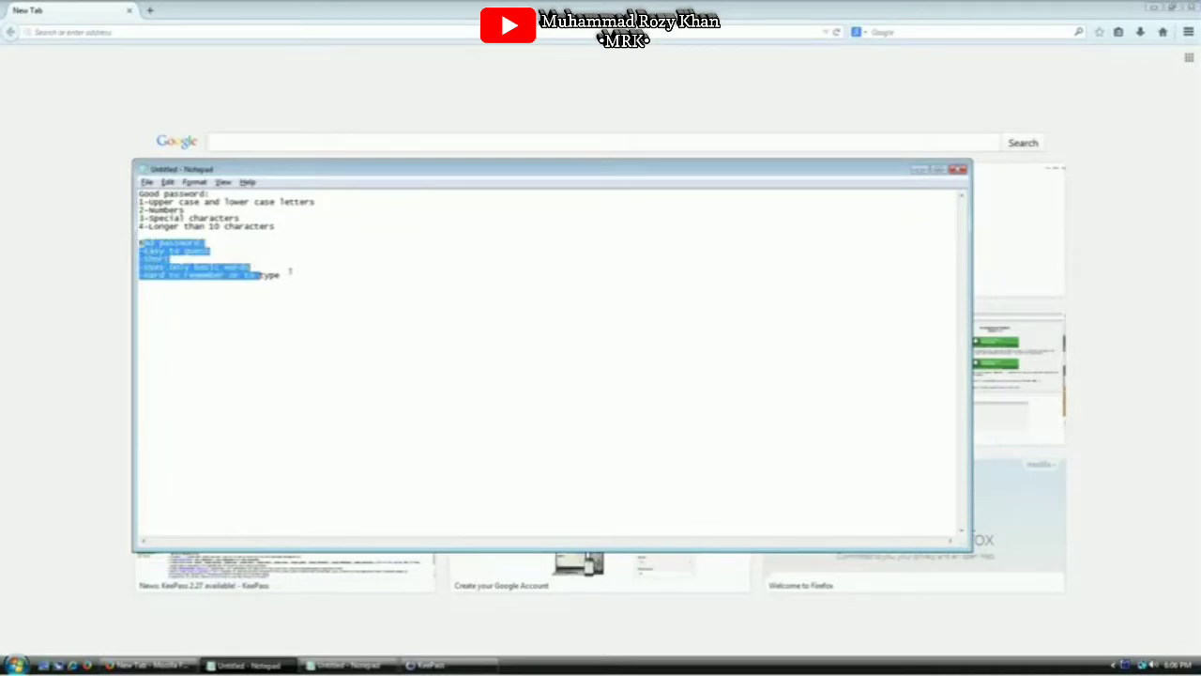
left_click(287, 246)
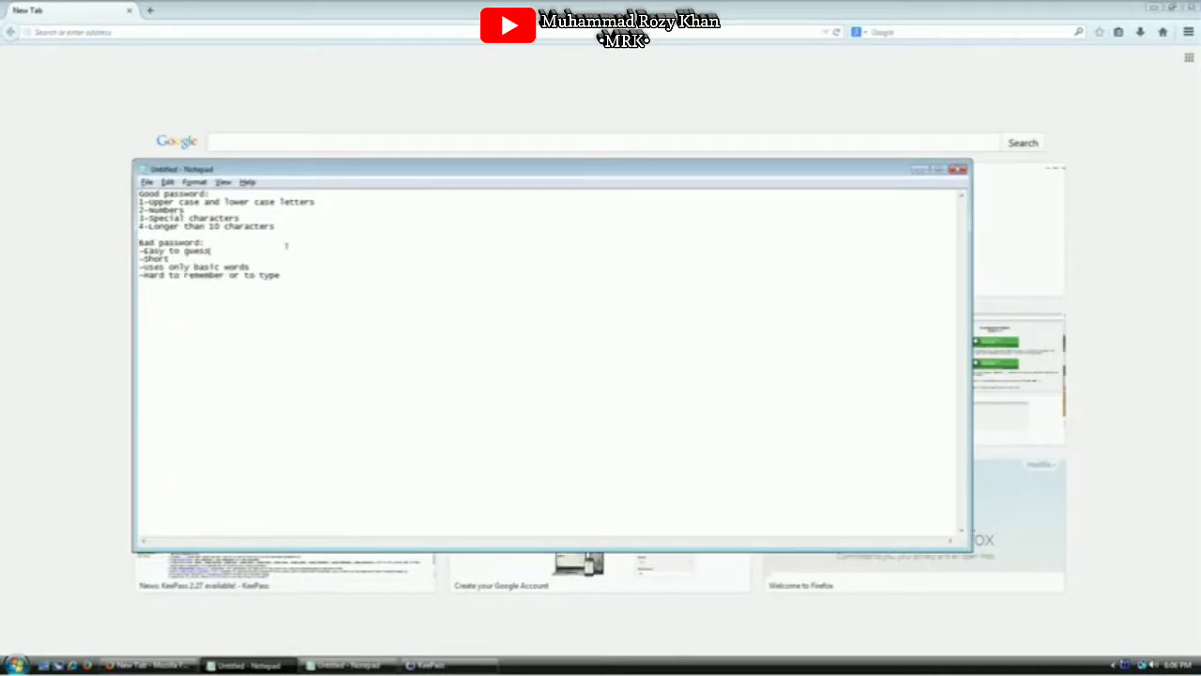
key("shift+Home")
key("ctrl+End")
Enter a sentence-style master password in the master key dialog, removing a stray space
key("alt+Tab")
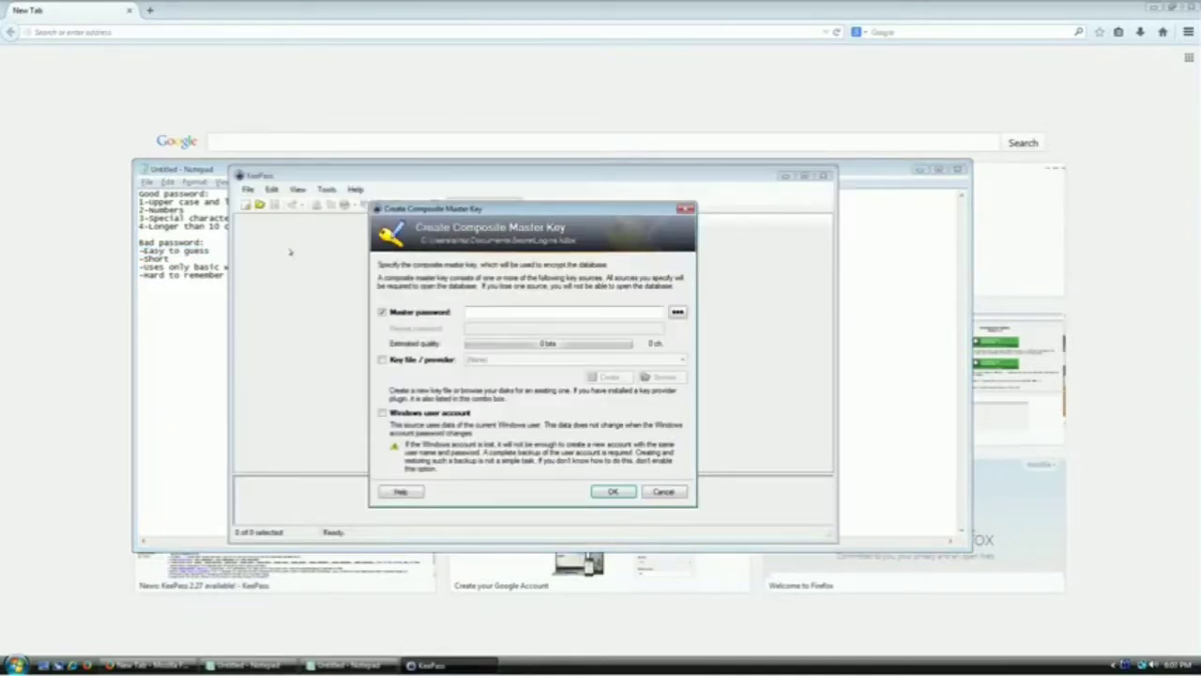
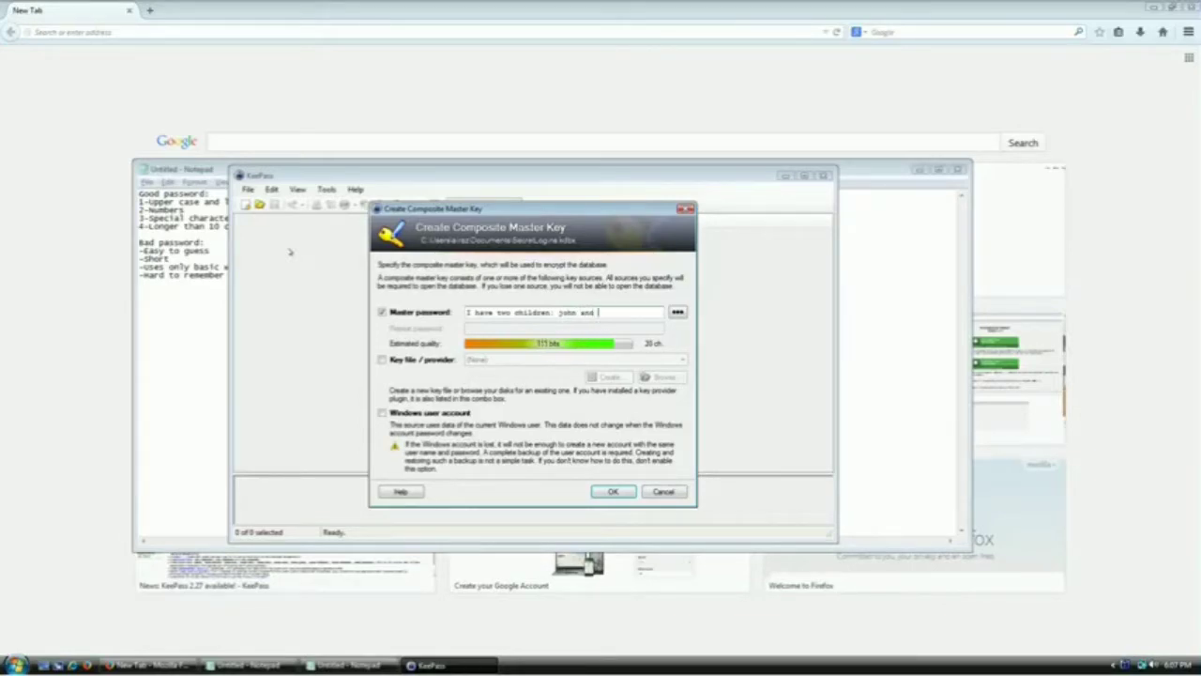
Examine individual words of the sentence password, then clear the master password field entirely
key("ctrl+a")
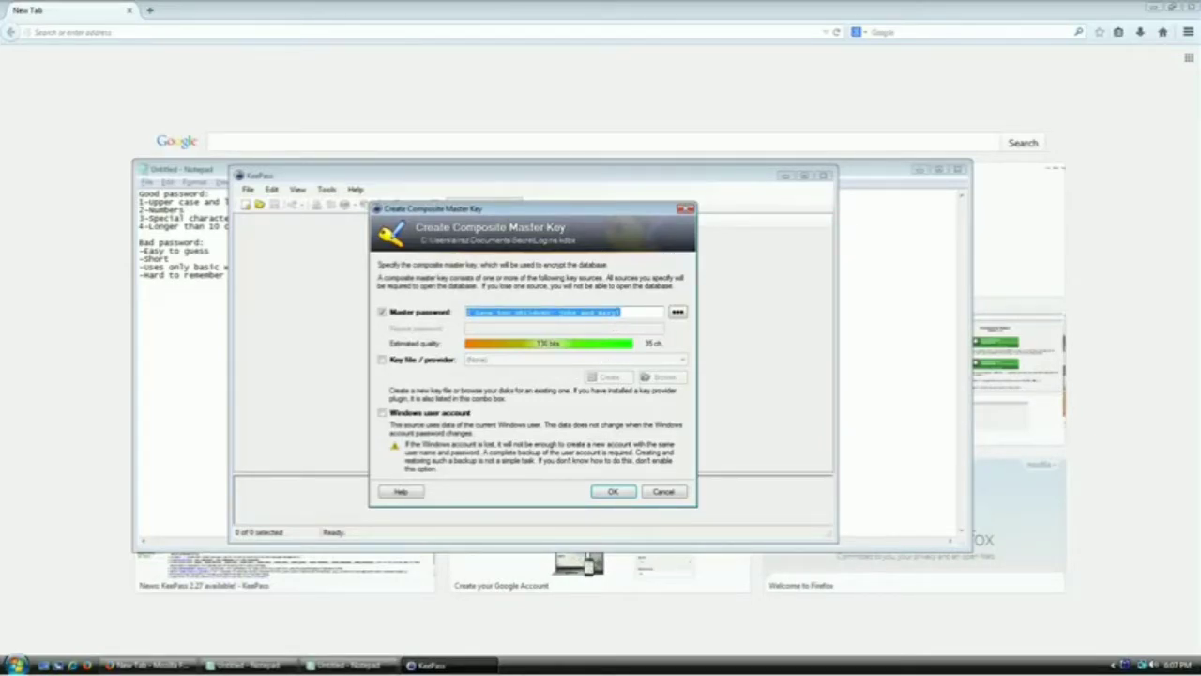
left_click_drag(623, 312, 513, 312)
left_click(466, 312)
left_click(519, 311)
double_click(562, 311)
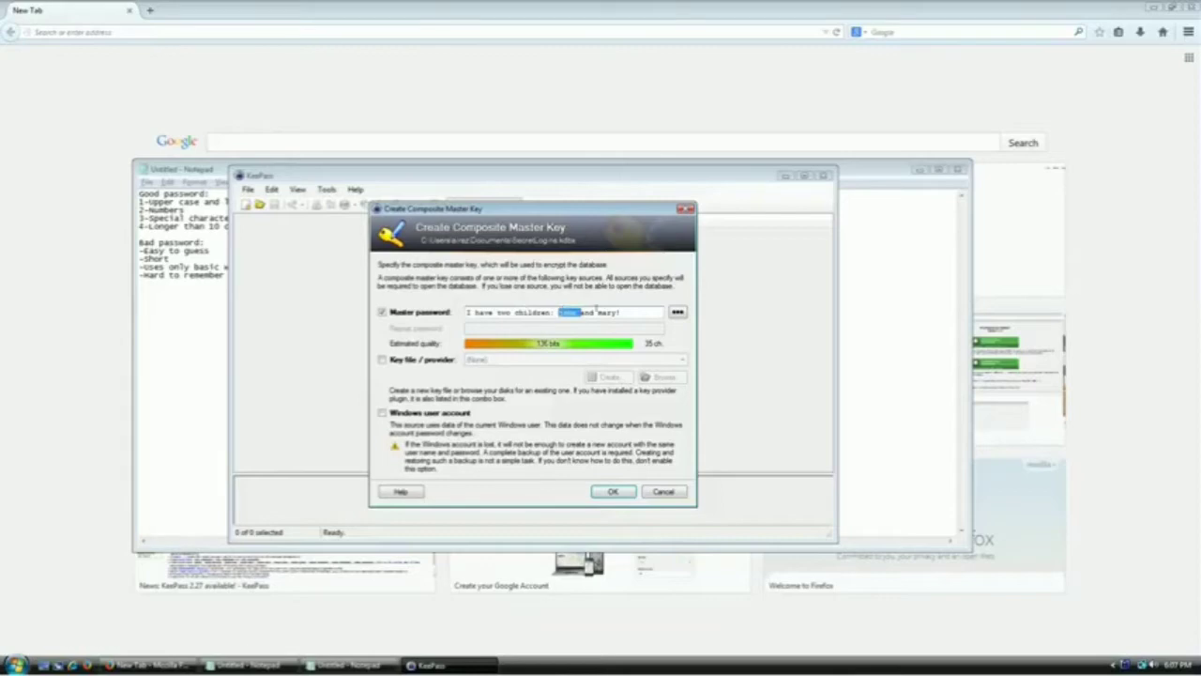
double_click(594, 311)
left_click(576, 311)
double_click(574, 312)
left_click(574, 311)
double_click(608, 312)
left_click(558, 312)
key("ctrl+a")
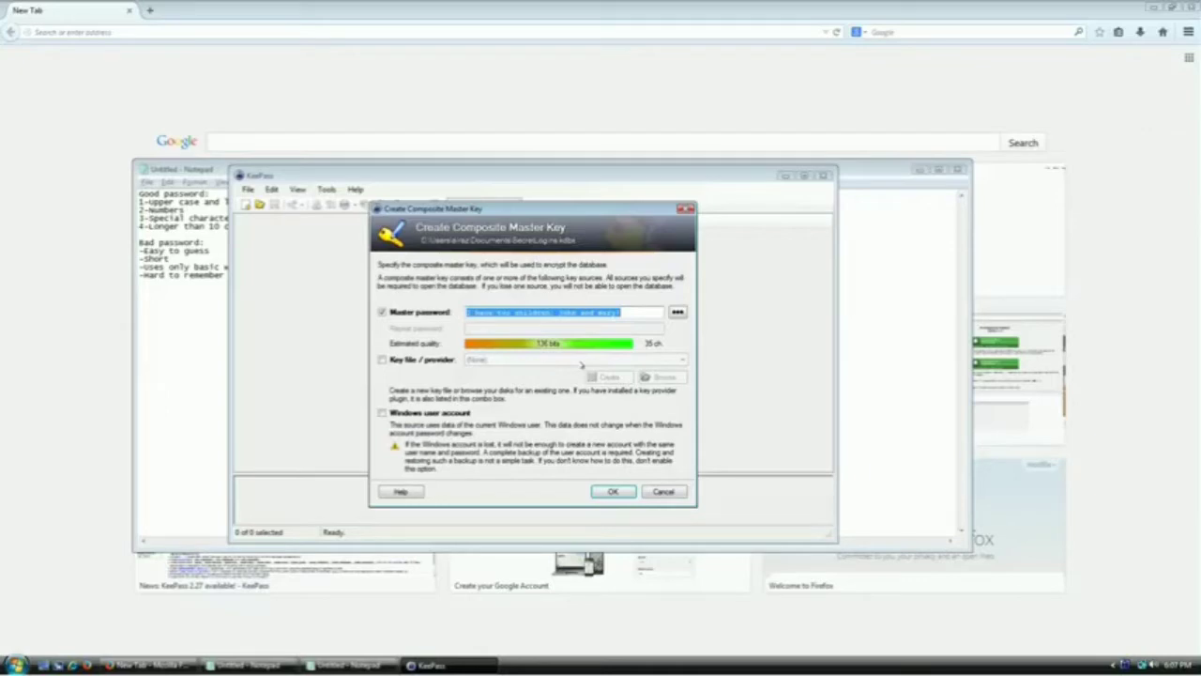
key("BackSpace")
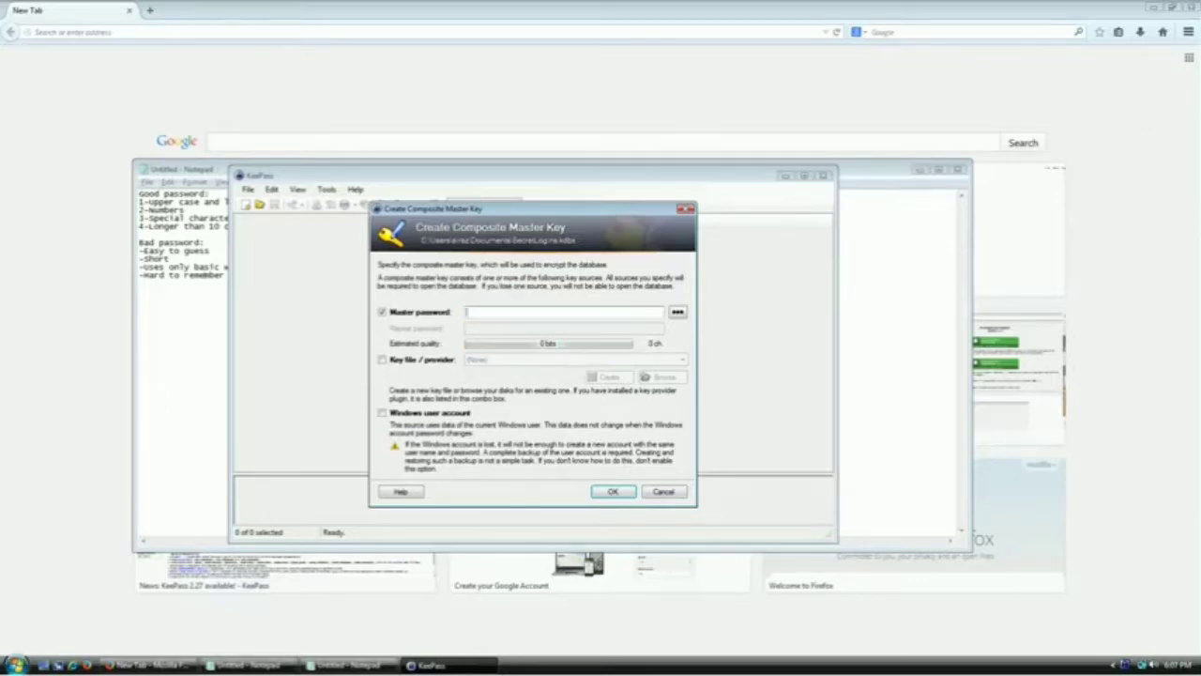
Following the notes' 'Short' rule, make the master password a single short word rated 13 bits
key("alt+Tab")
double_click(167, 258)
key("alt+Tab")
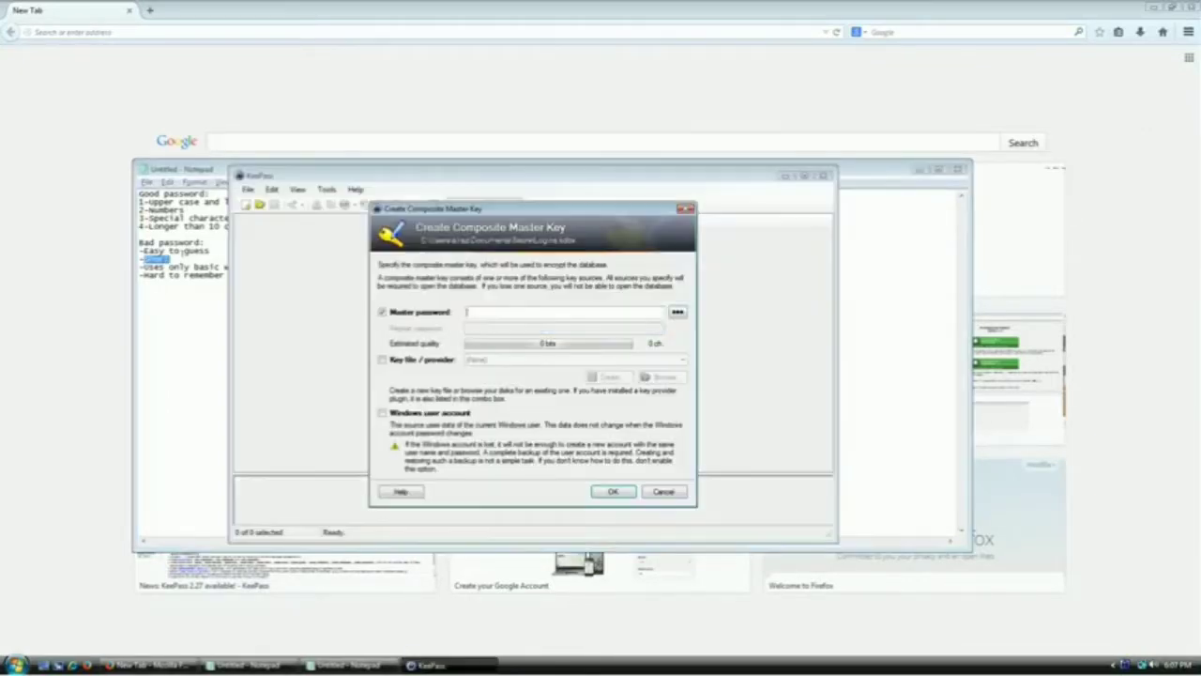
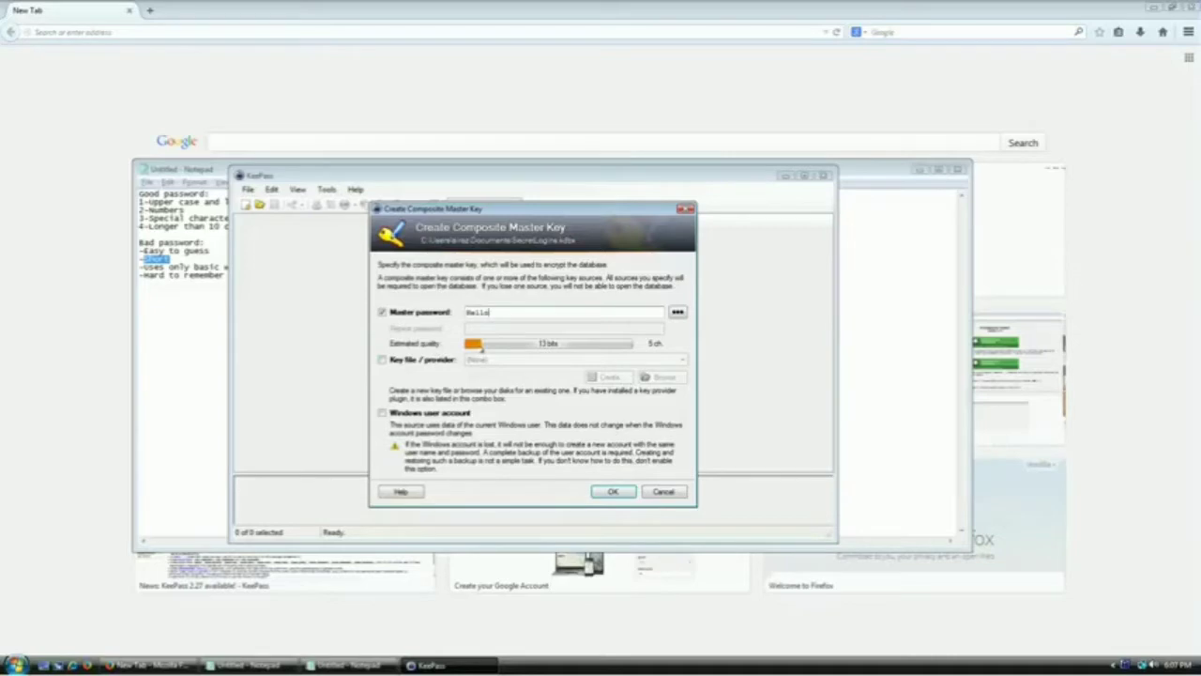
left_click(188, 279)
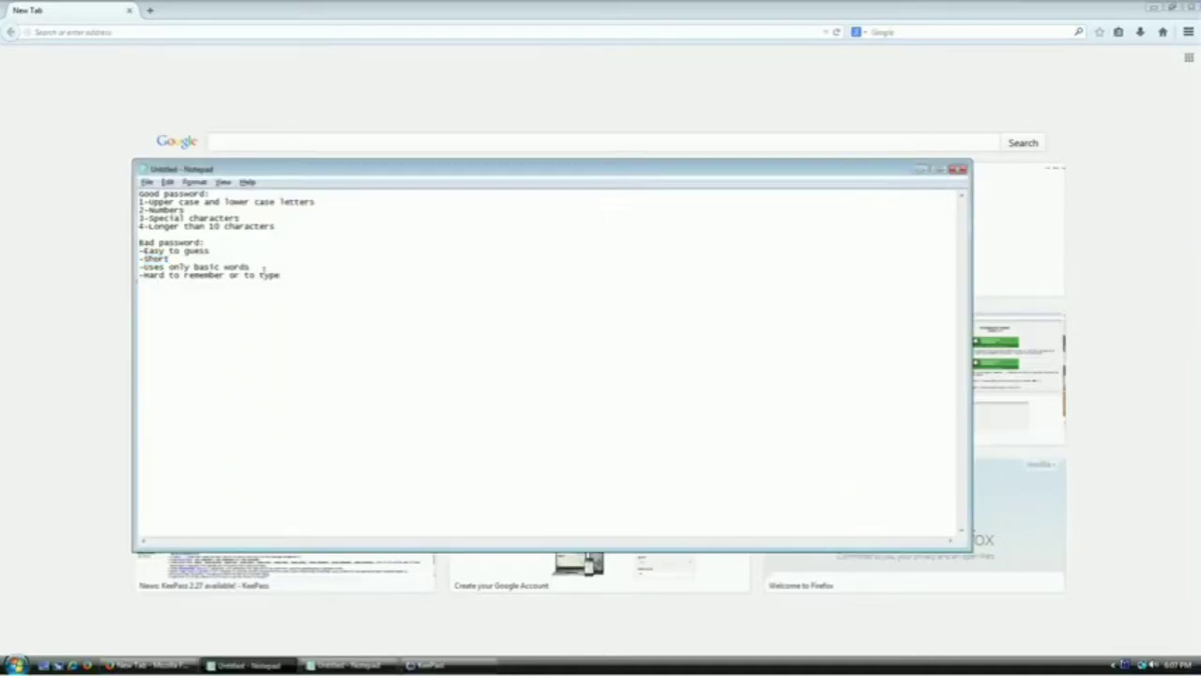
Highlight the '-Hard to remember or to type' and '-Uses only basic words' lines in the notes
left_click_drag(284, 275, 109, 271)
left_click(152, 267)
key("shift+End")
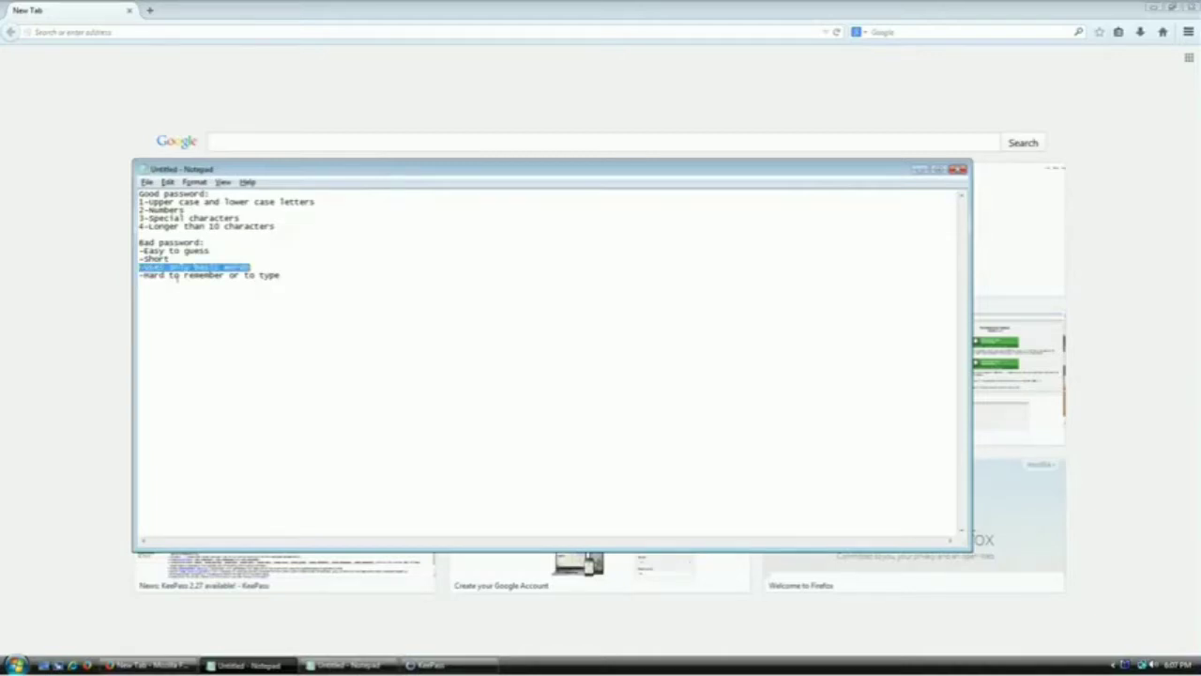
key("alt+Tab")
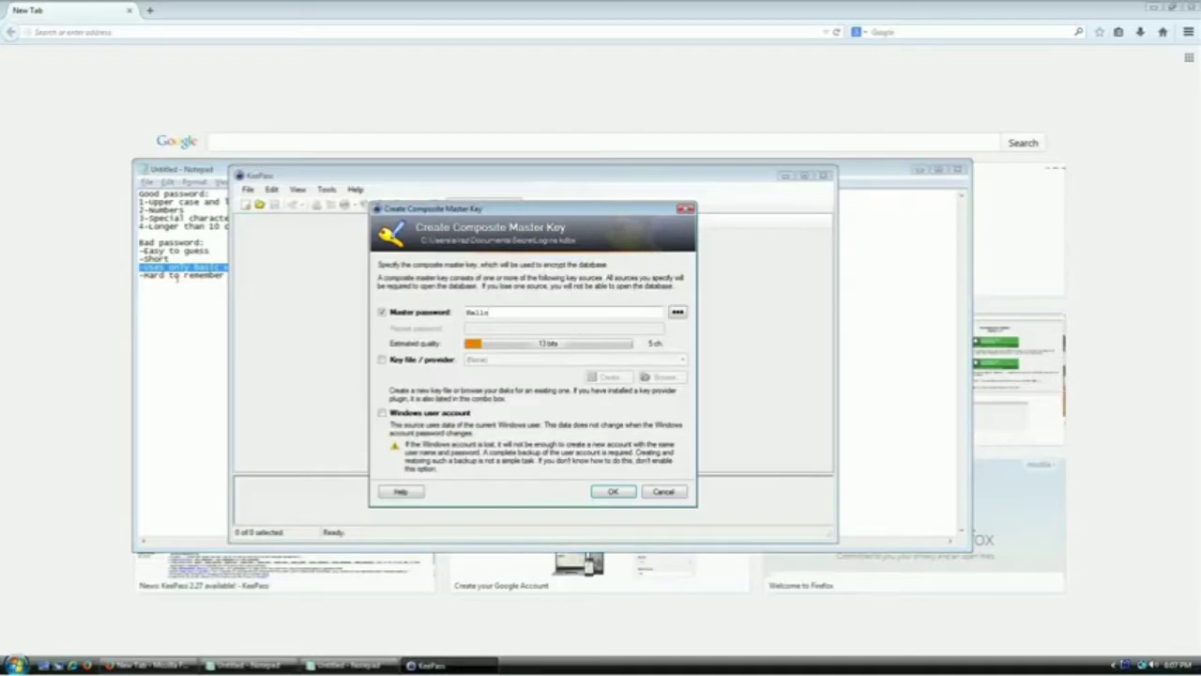
Replace the short master password with a mixed English-Spanish question phrase
key("ctrl+a")
key("Right")
key("ctrl+a")
key("BackSpace")
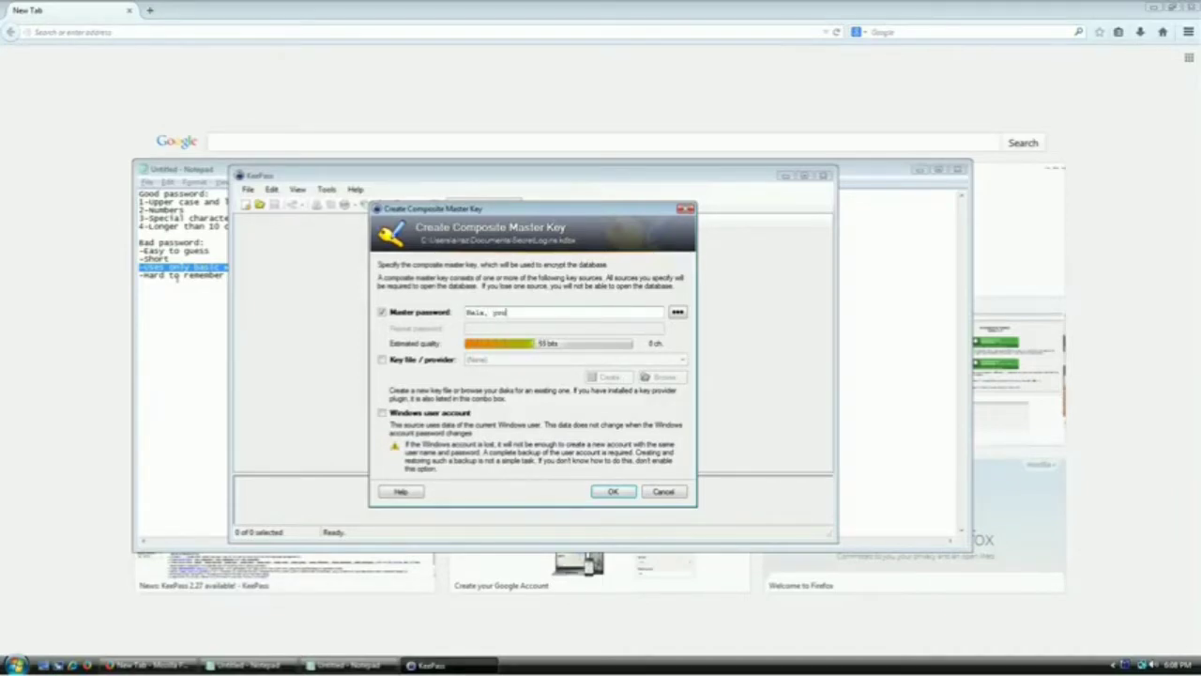
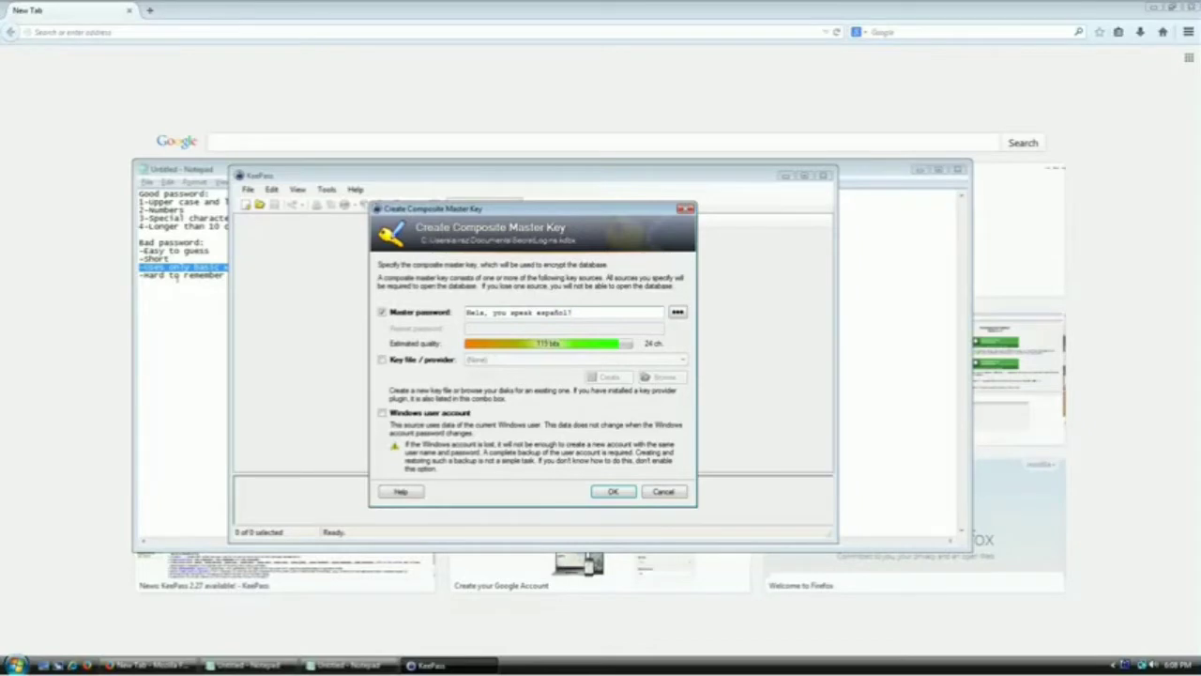
Highlight the '-Hard to remember or to type' rule line again in the notes
key("alt+Tab")
key("Down")
key("Home")
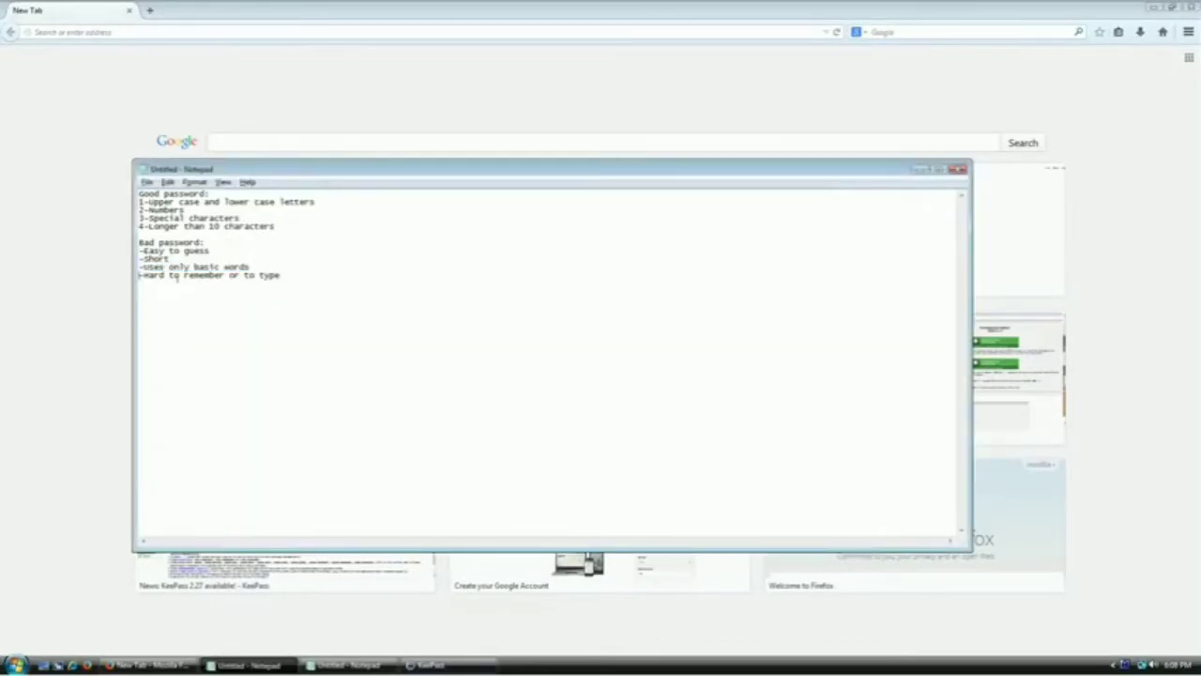
key("shift+End")
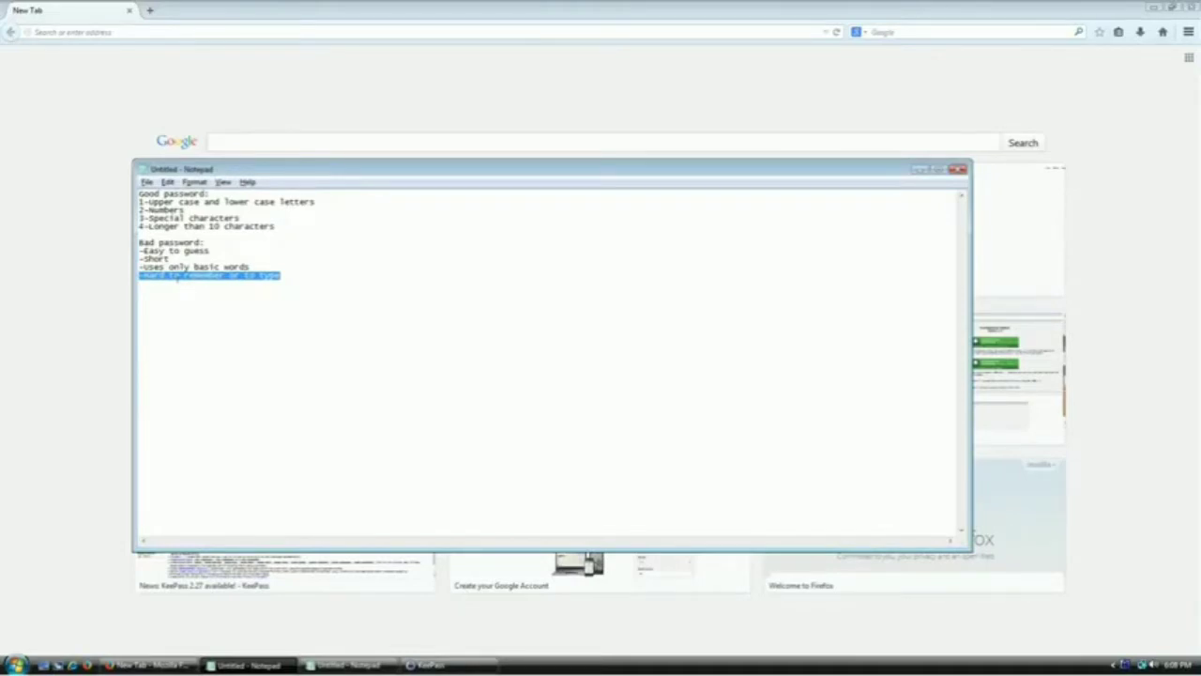
key("alt+Tab")
Change the master password to a 37-character exclamatory passphrase rated 105 bits
key("ctrl+a")
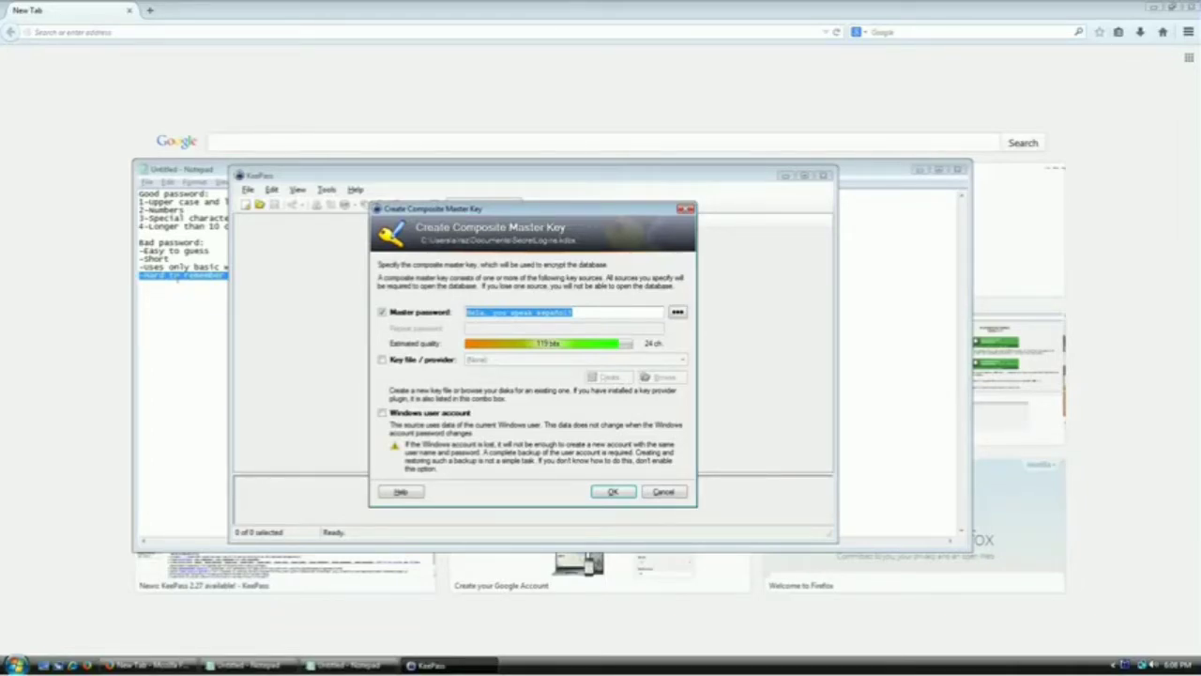
key("BackSpace")
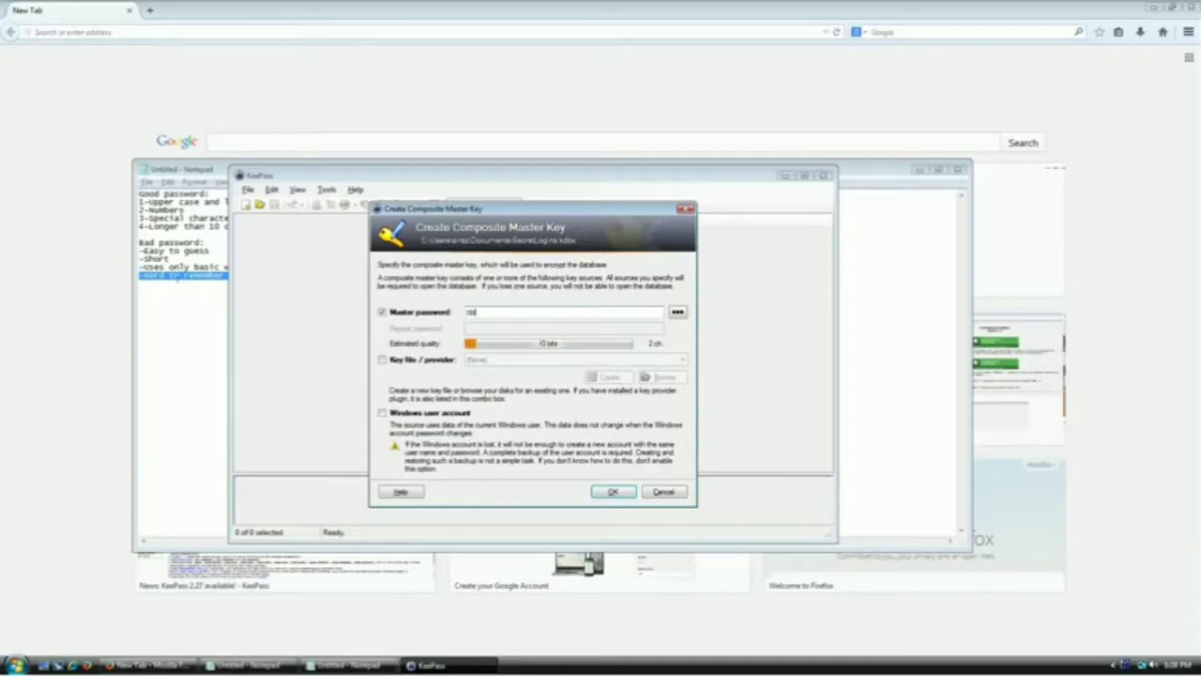
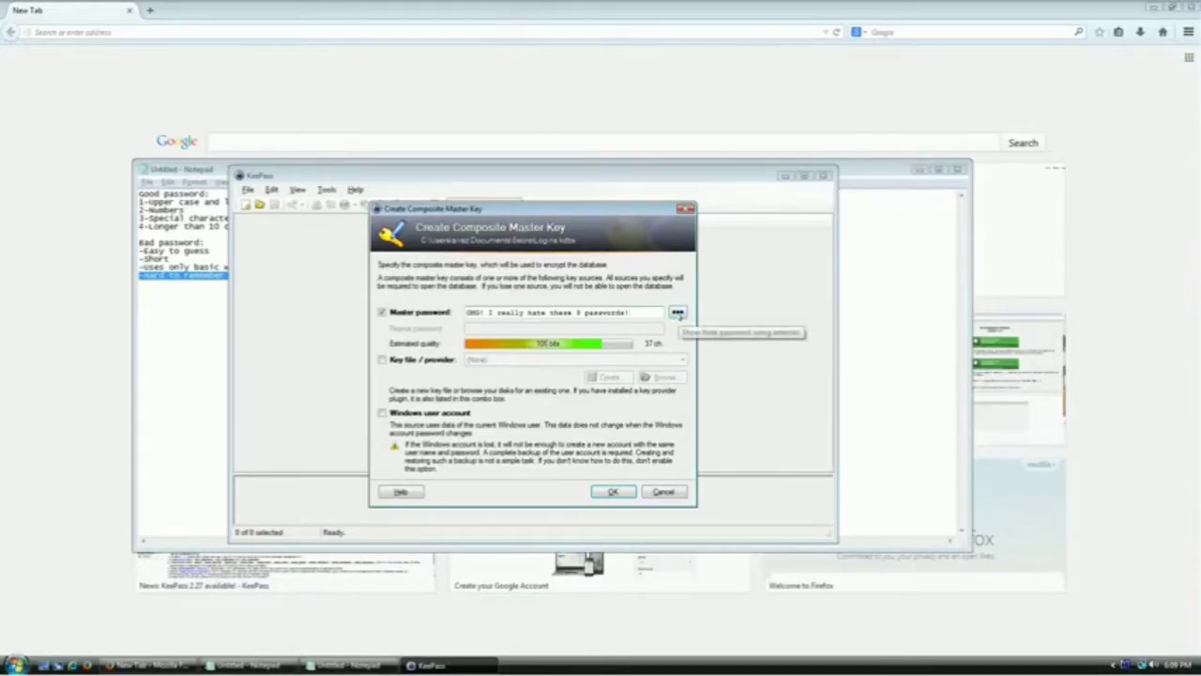
Toggle the passphrase visibility and review its parts in plain text
left_click(677, 313)
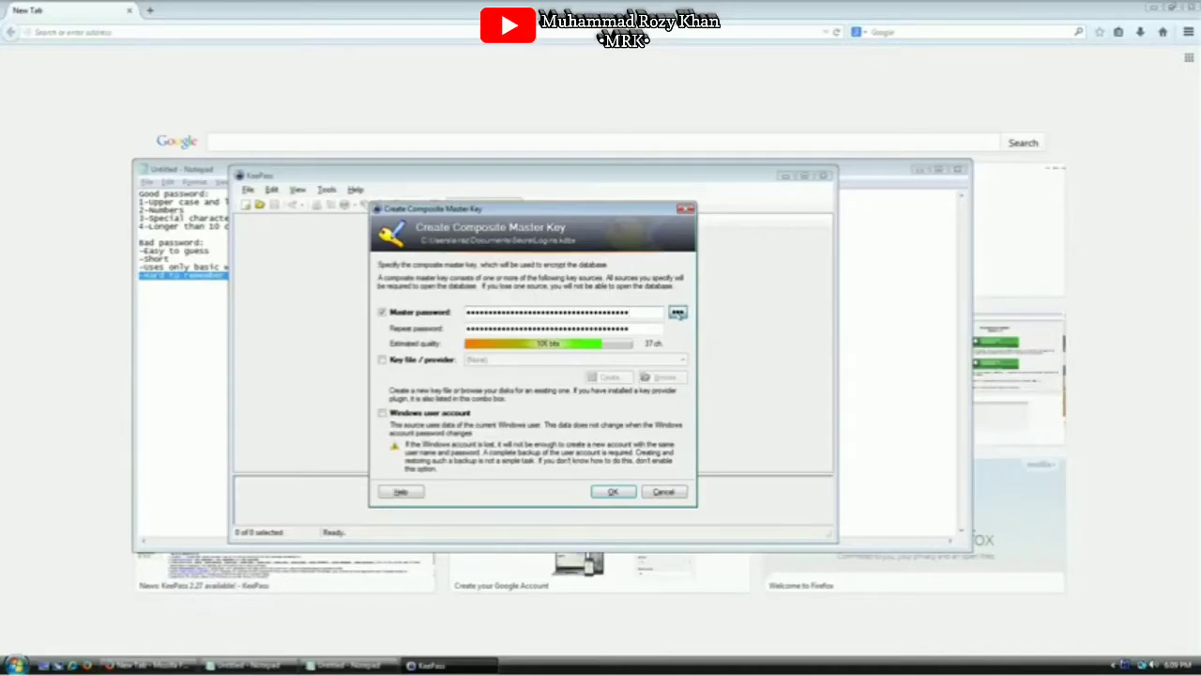
left_click(678, 313)
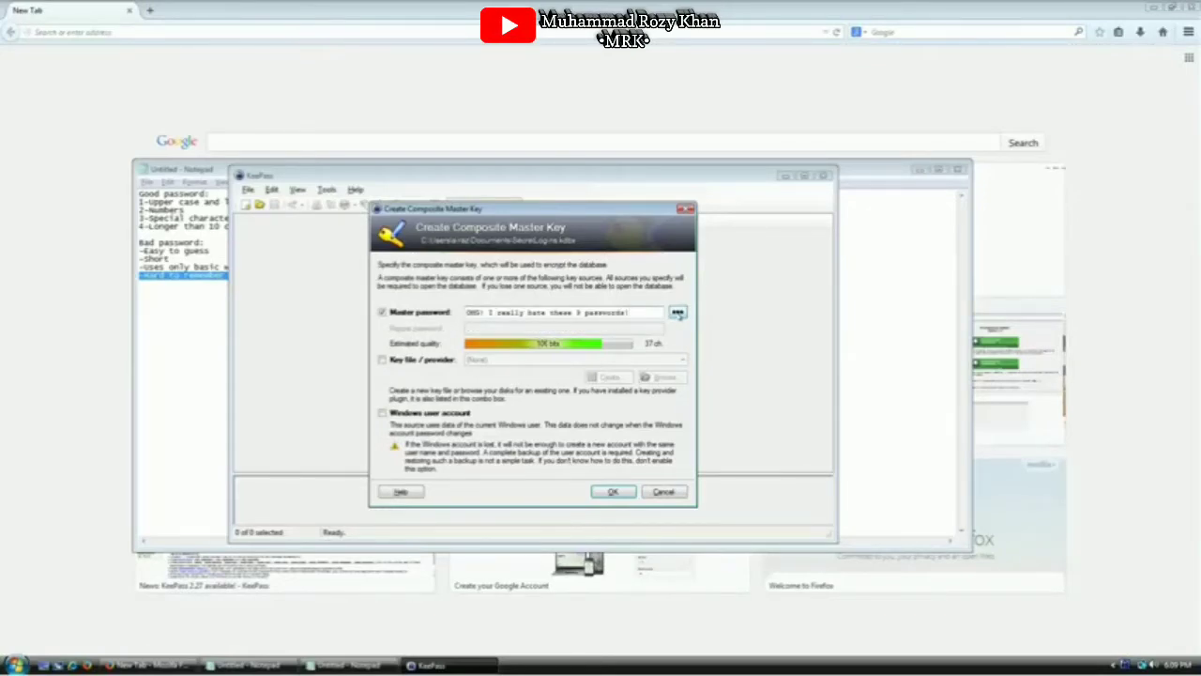
left_click(677, 313)
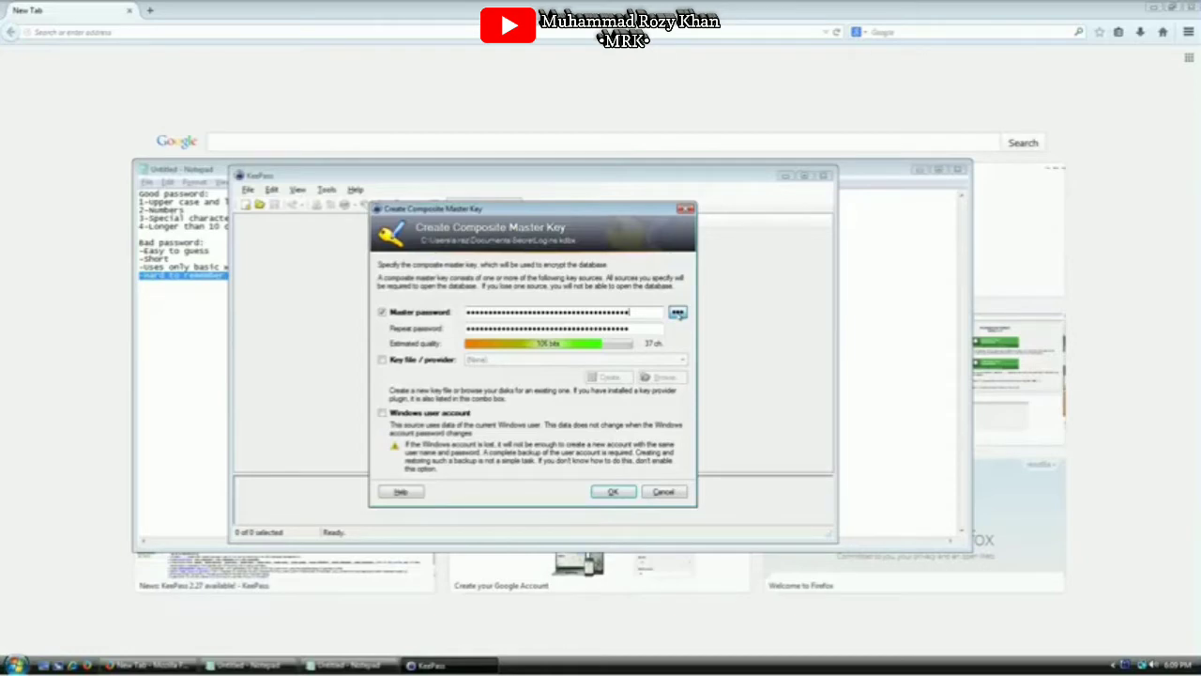
left_click(677, 313)
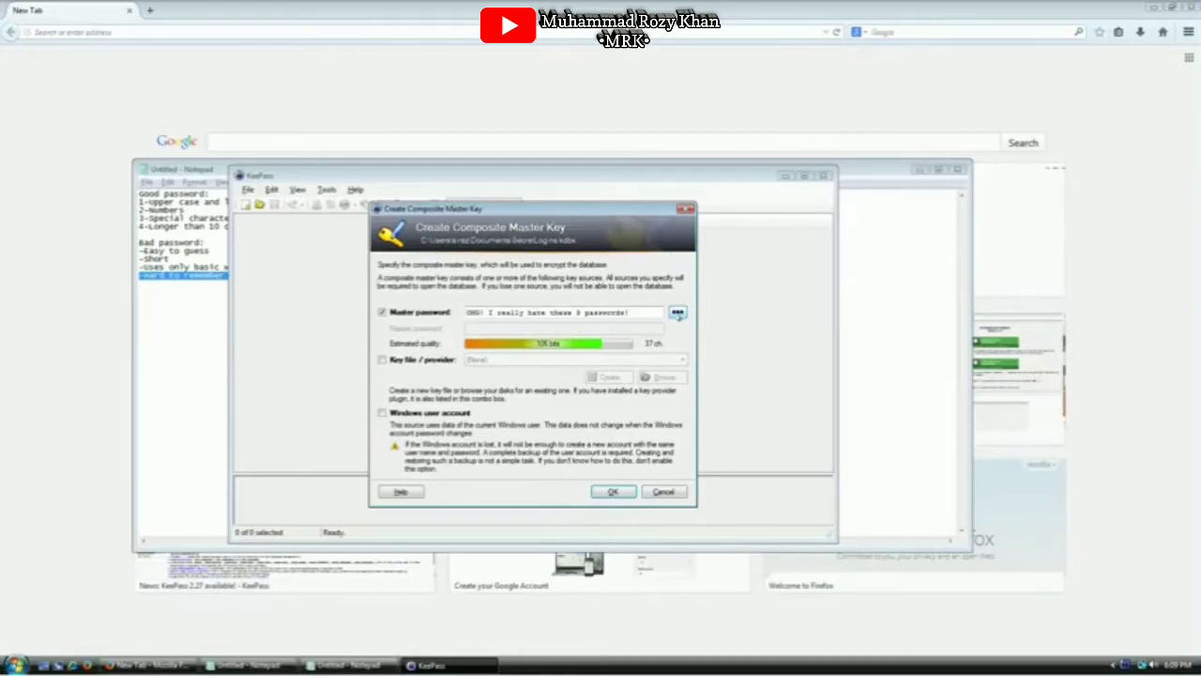
left_click_drag(631, 312, 465, 311)
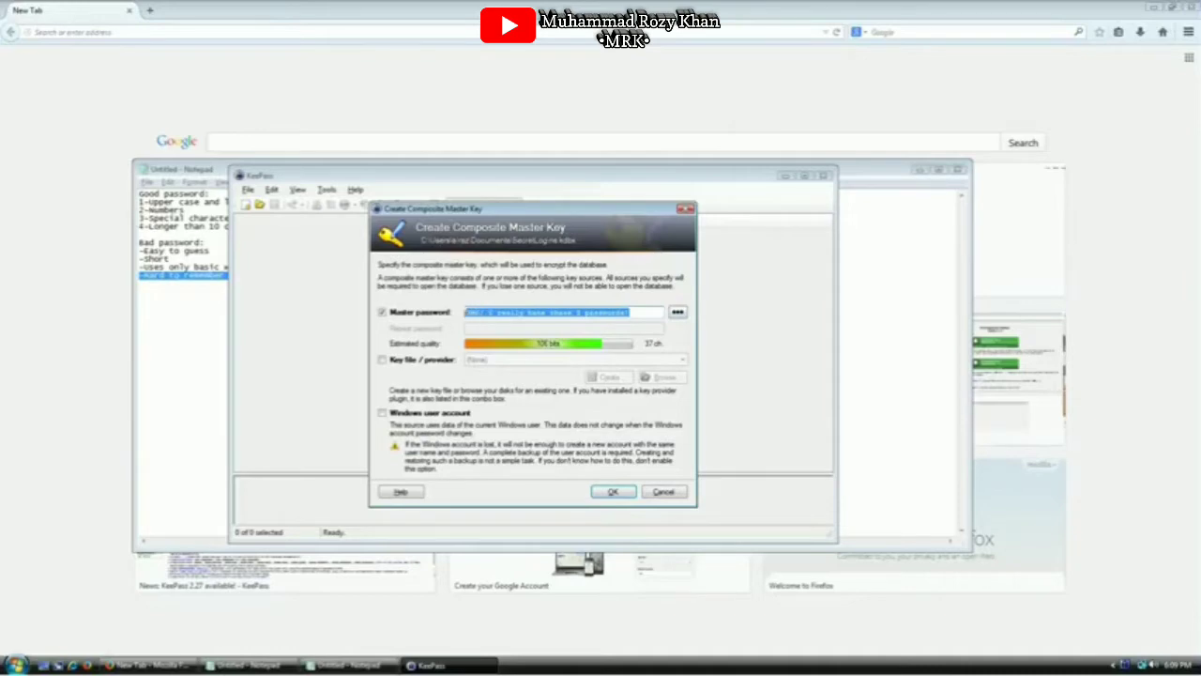
left_click(562, 312)
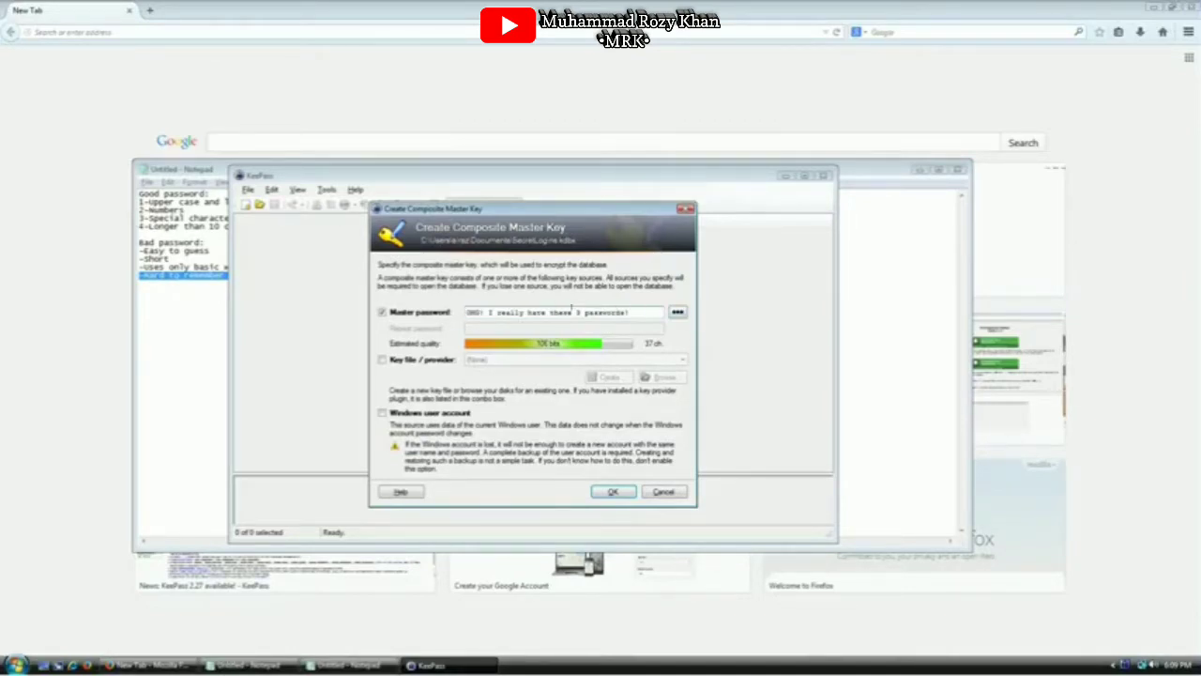
left_click_drag(631, 312, 560, 311)
left_click(597, 311)
left_click_drag(554, 312, 600, 312)
left_click(629, 311)
left_click_drag(648, 308, 572, 312)
left_click(574, 311)
left_click(637, 309)
left_click_drag(646, 311, 528, 312)
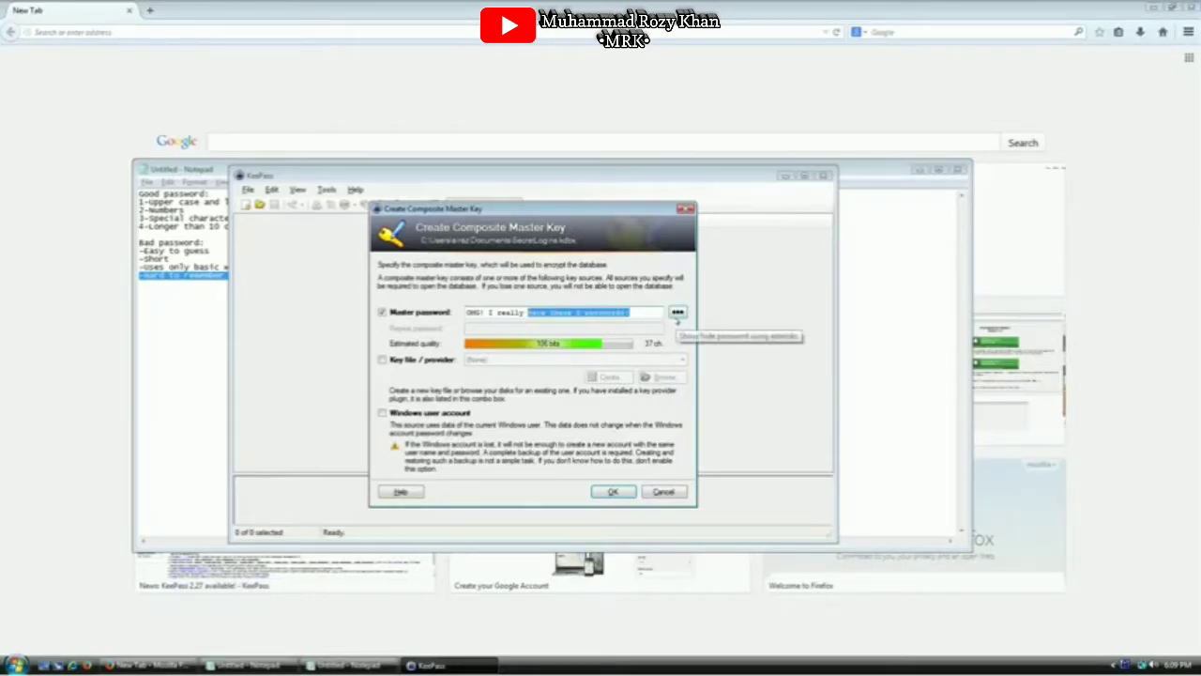
Mask the passphrase, repeat the same 37 characters in Repeat password, and accept the master key
left_click(677, 313)
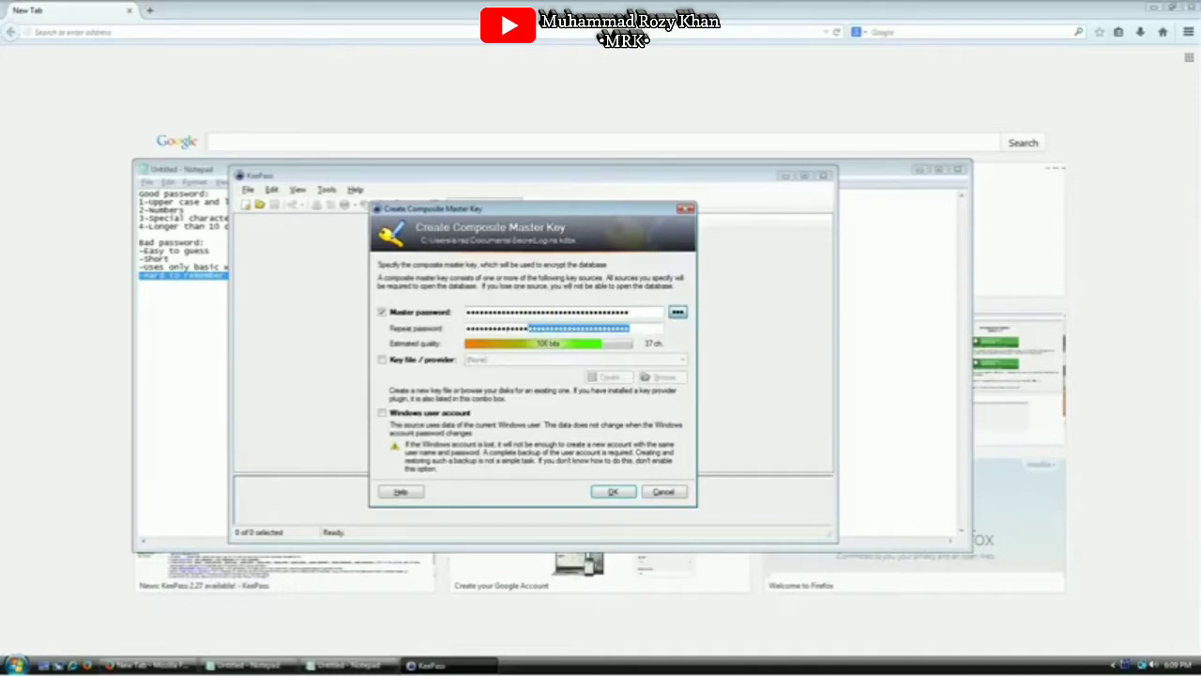
key("BackSpace")
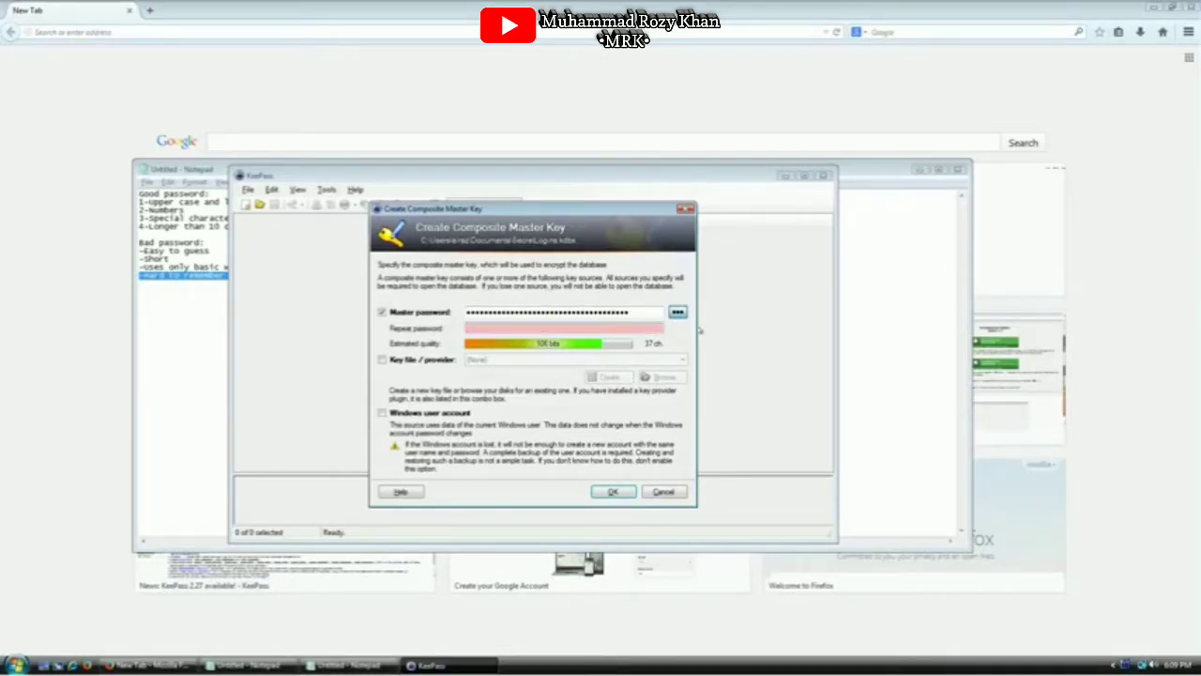
type("•••••••••••••••••••••••••••••••••••••")
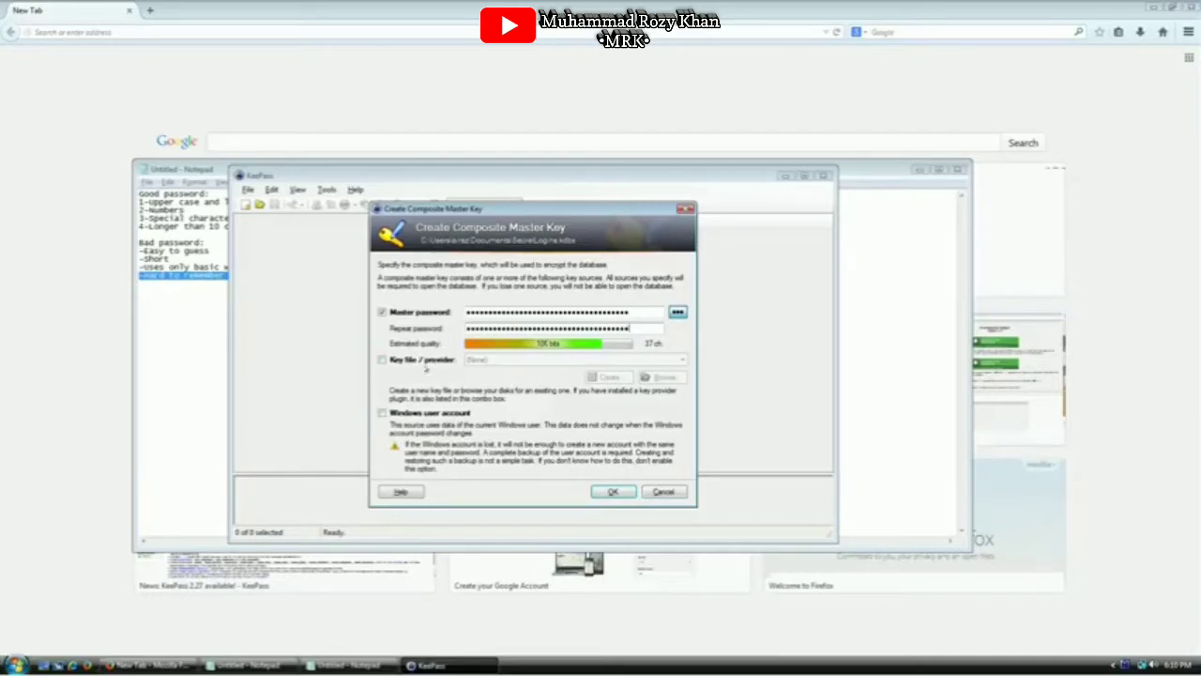
left_click(613, 491)
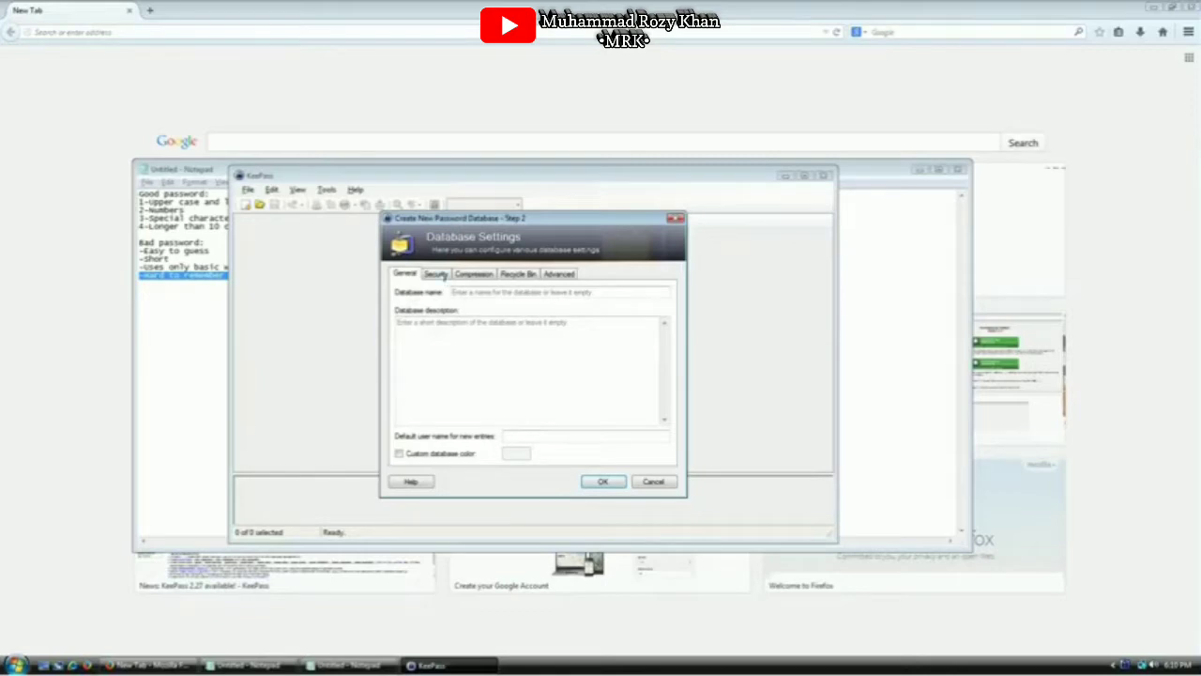
On the Security tab, change key transformation rounds from 6000 to the 1-second-delay value
left_click(434, 274)
left_click(414, 275)
left_click(433, 274)
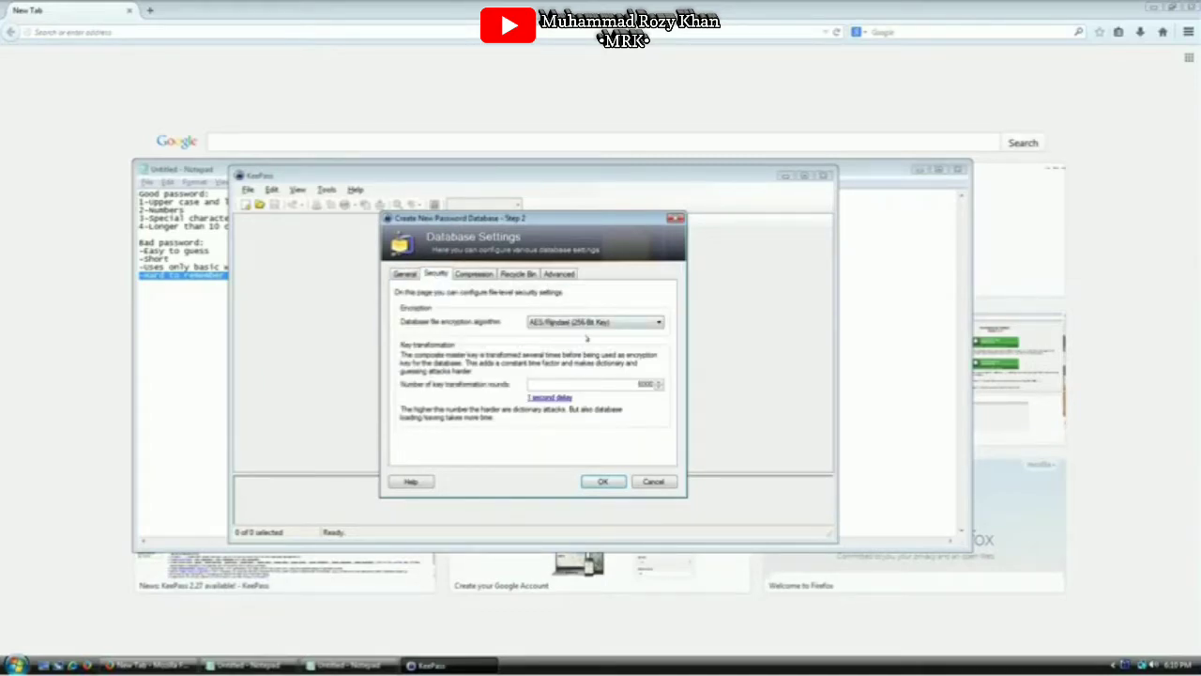
double_click(596, 383)
left_click(551, 398)
left_click_drag(622, 384, 662, 390)
left_click(619, 385)
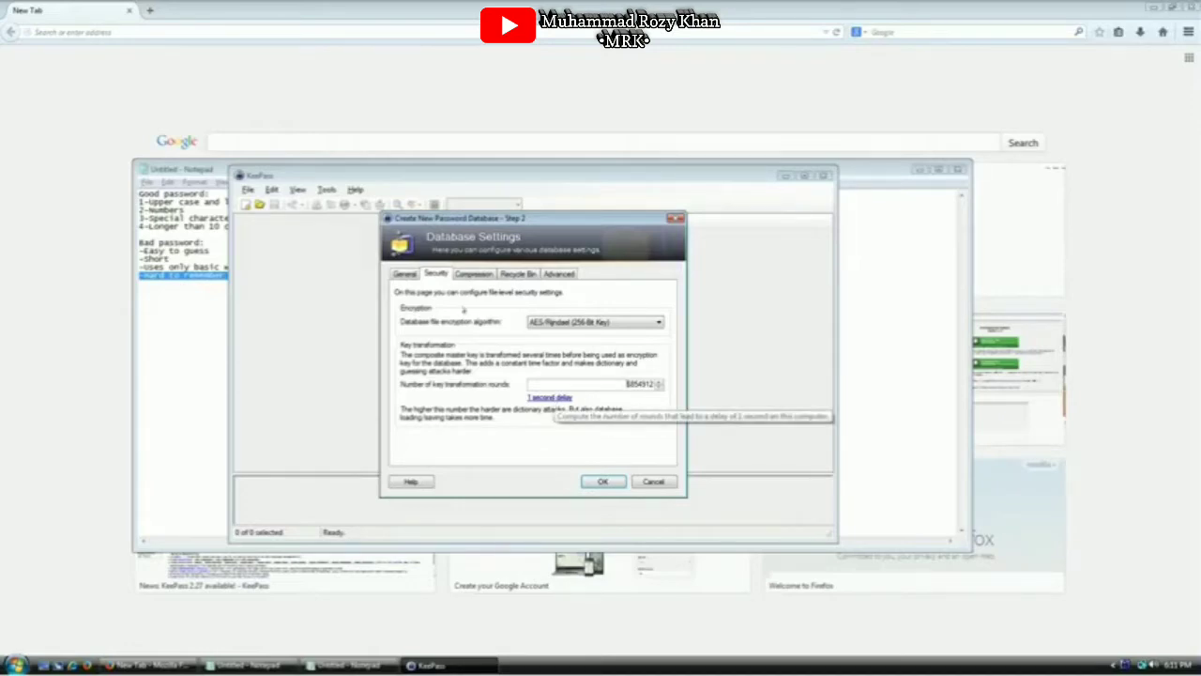
Review the Compression, Recycle Bin and Advanced tabs, then go back to General
left_click(475, 276)
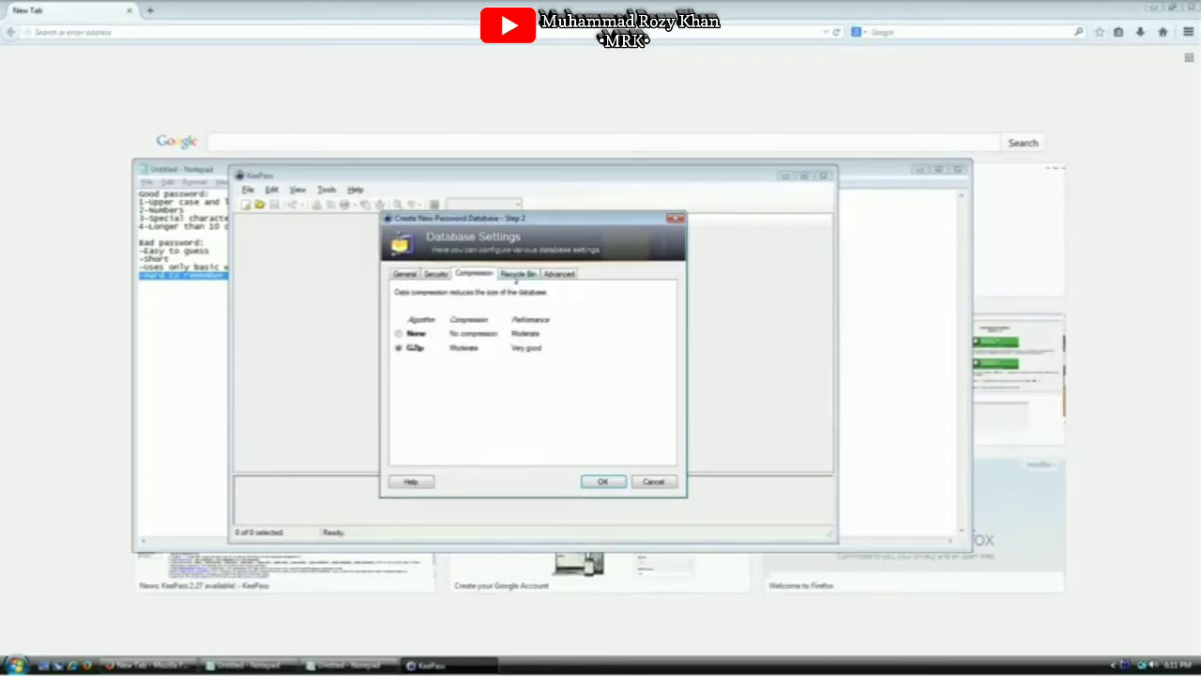
left_click(518, 275)
left_click(560, 274)
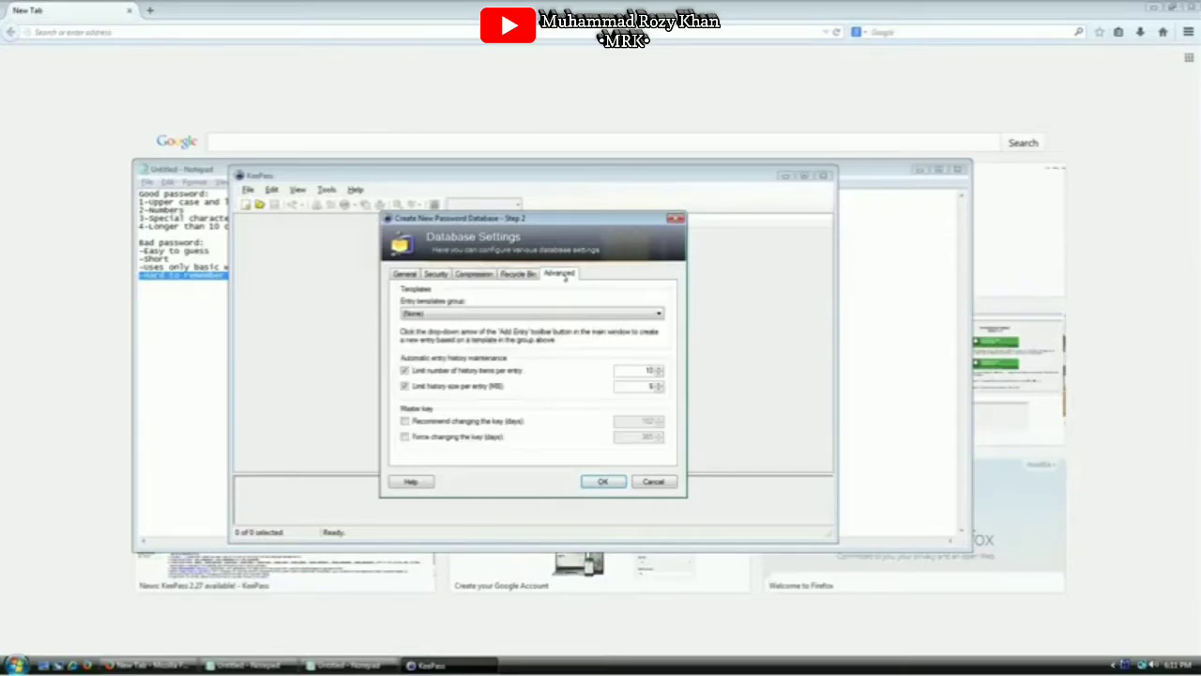
left_click(405, 273)
left_click(499, 292)
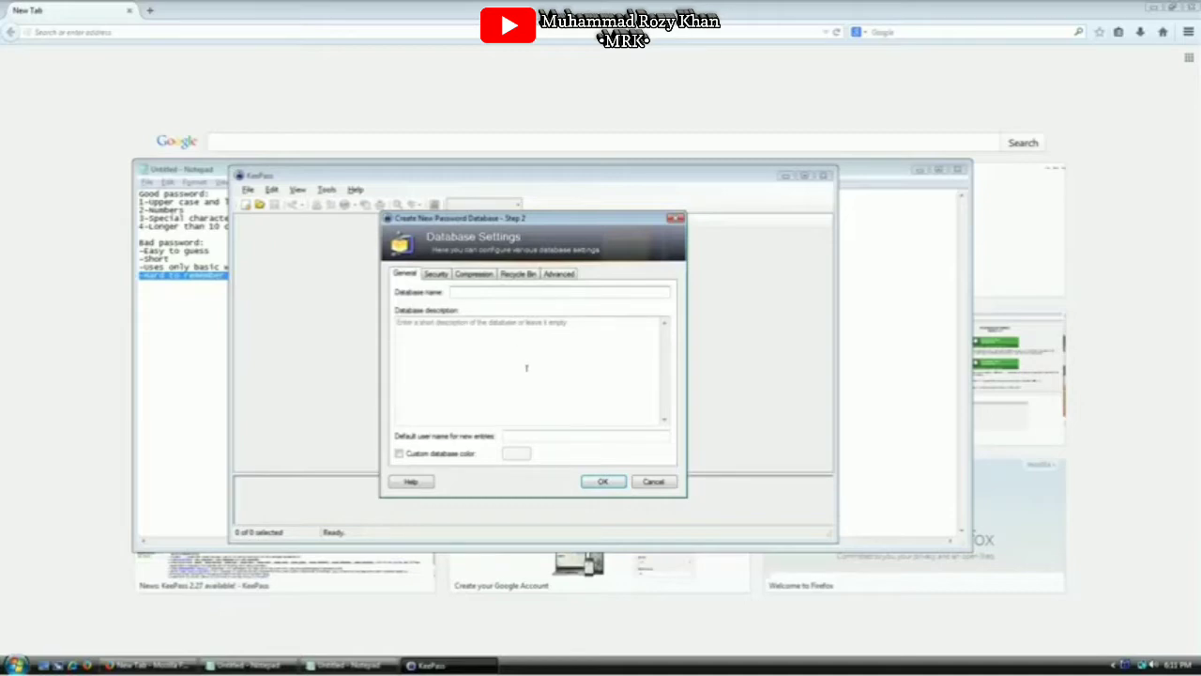
Name the database 'My data', describe it as storing login information, and finish creation
type("My data")
key("Tab")
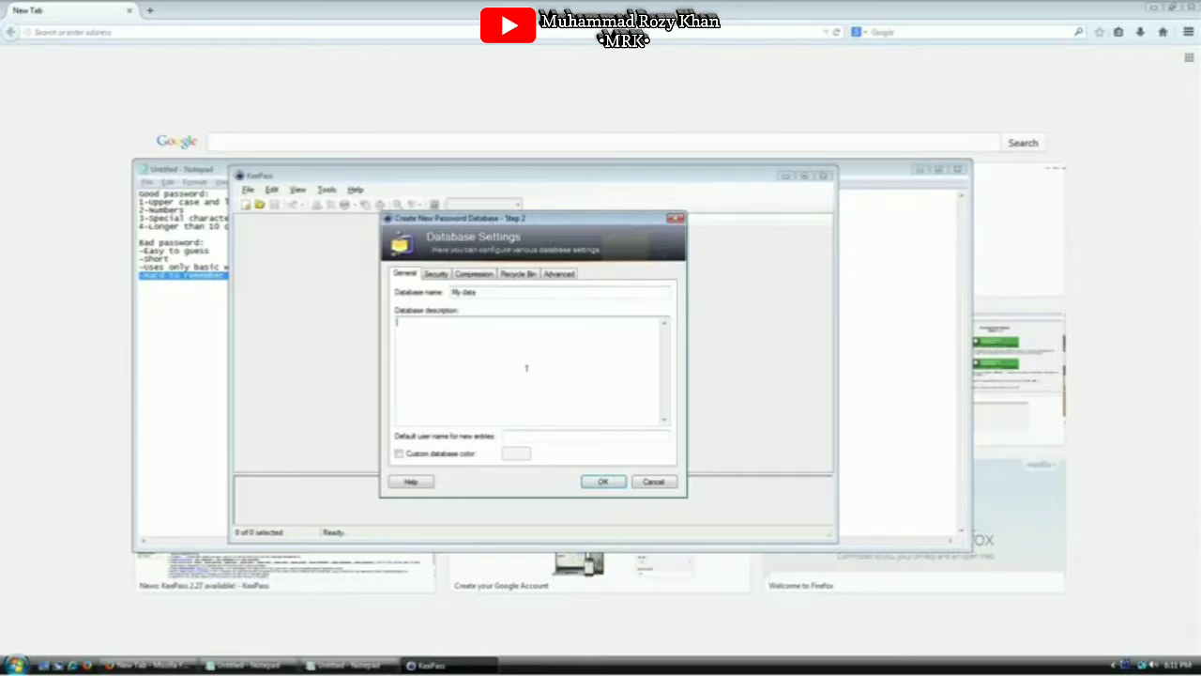
type("I use this database to store login informa")
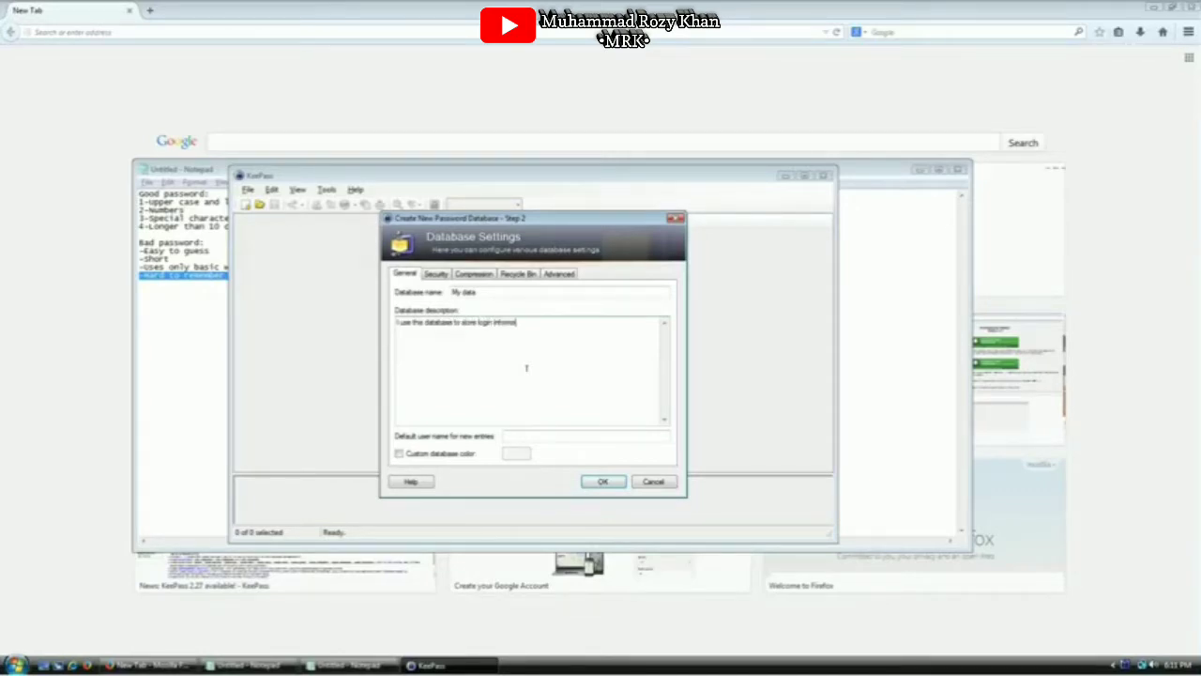
type("tion because I feel like it")
left_click(602, 481)
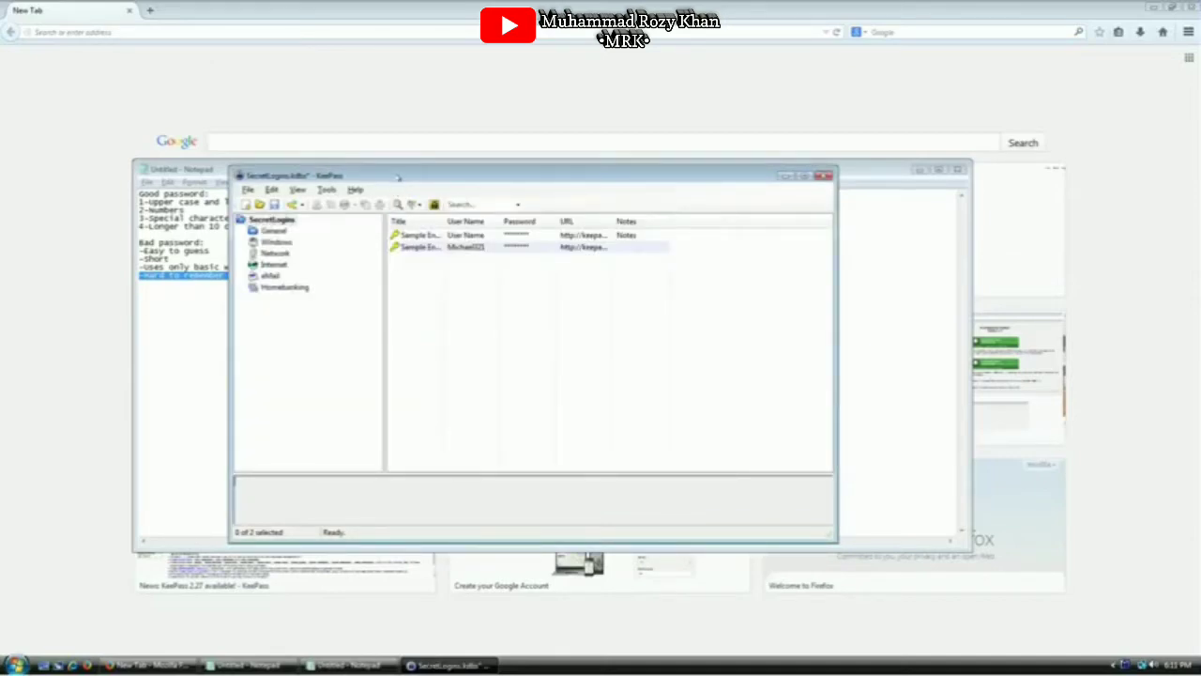
Move the window down-right, widen the Title column, and look inside Sample Entry without changes
left_click_drag(400, 178, 439, 126)
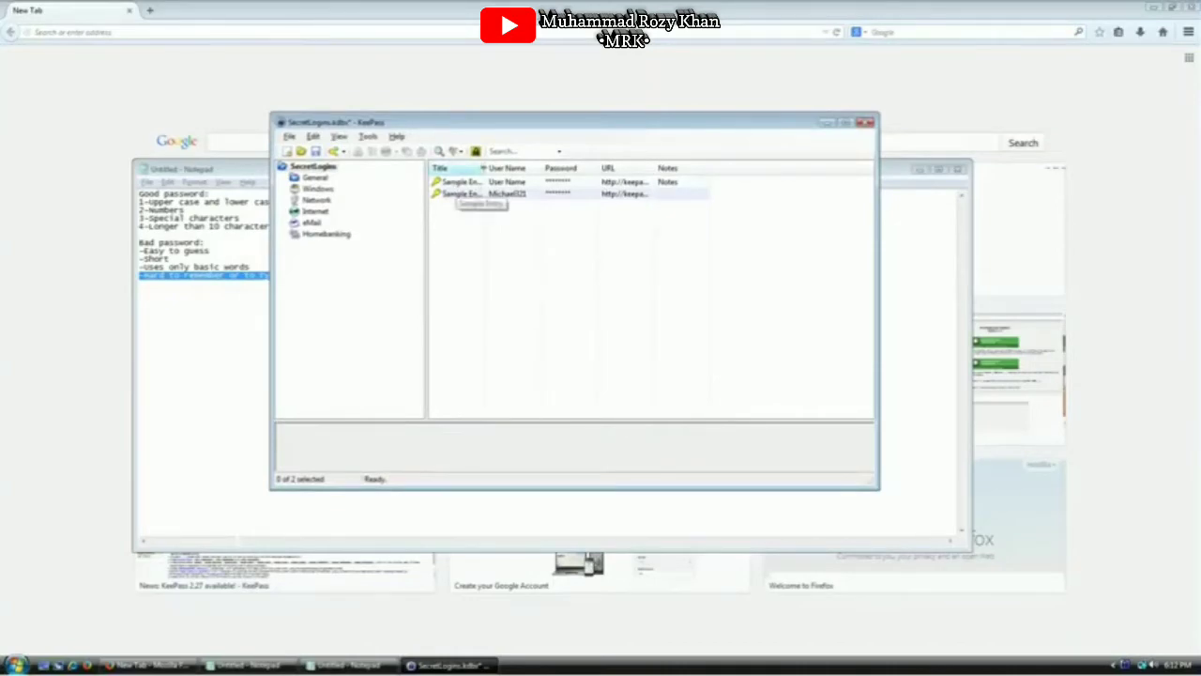
double_click(485, 168)
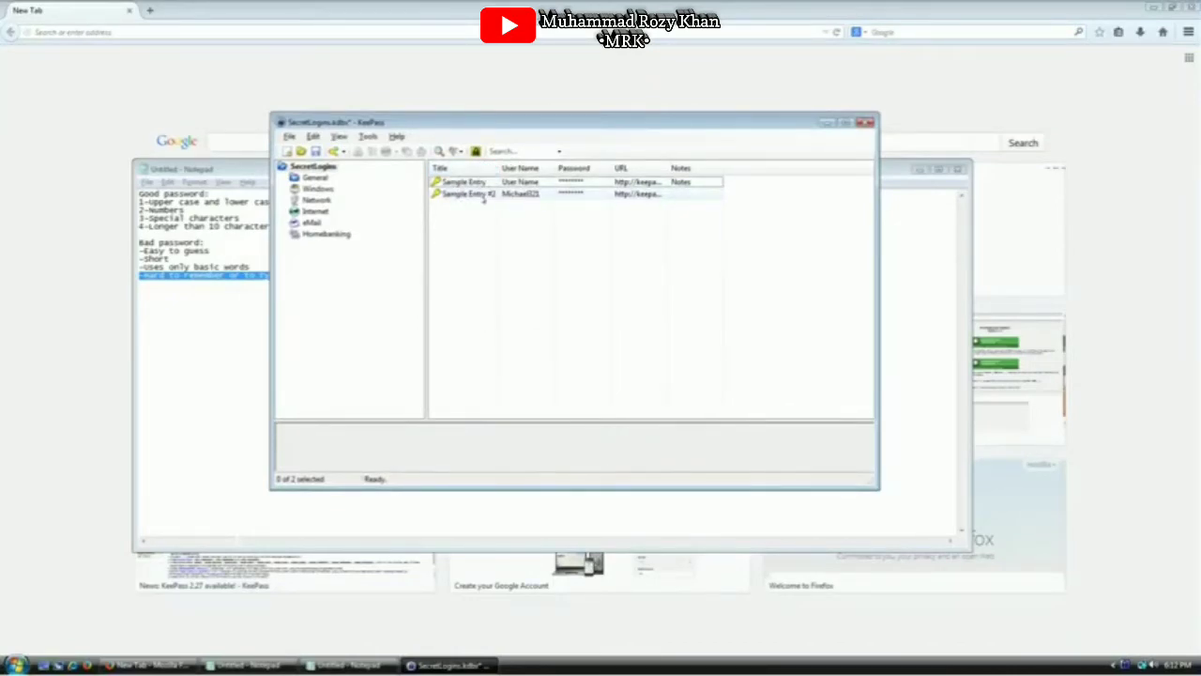
left_click(479, 184)
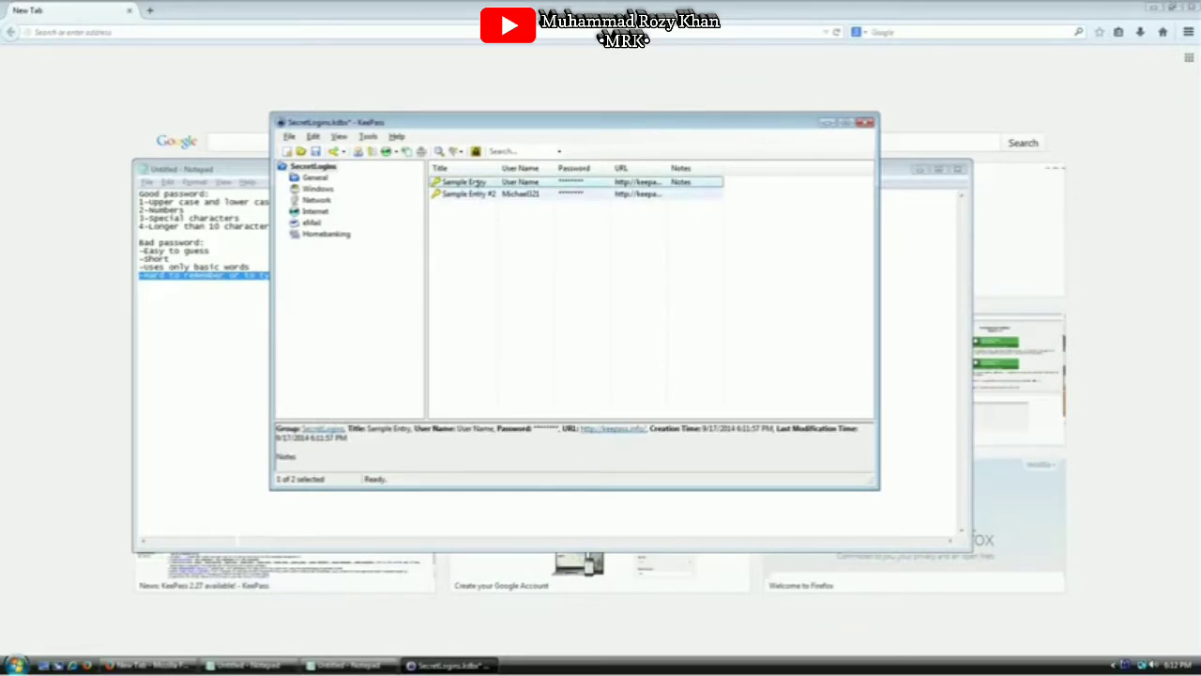
double_click(478, 182)
left_click_drag(489, 147, 543, 227)
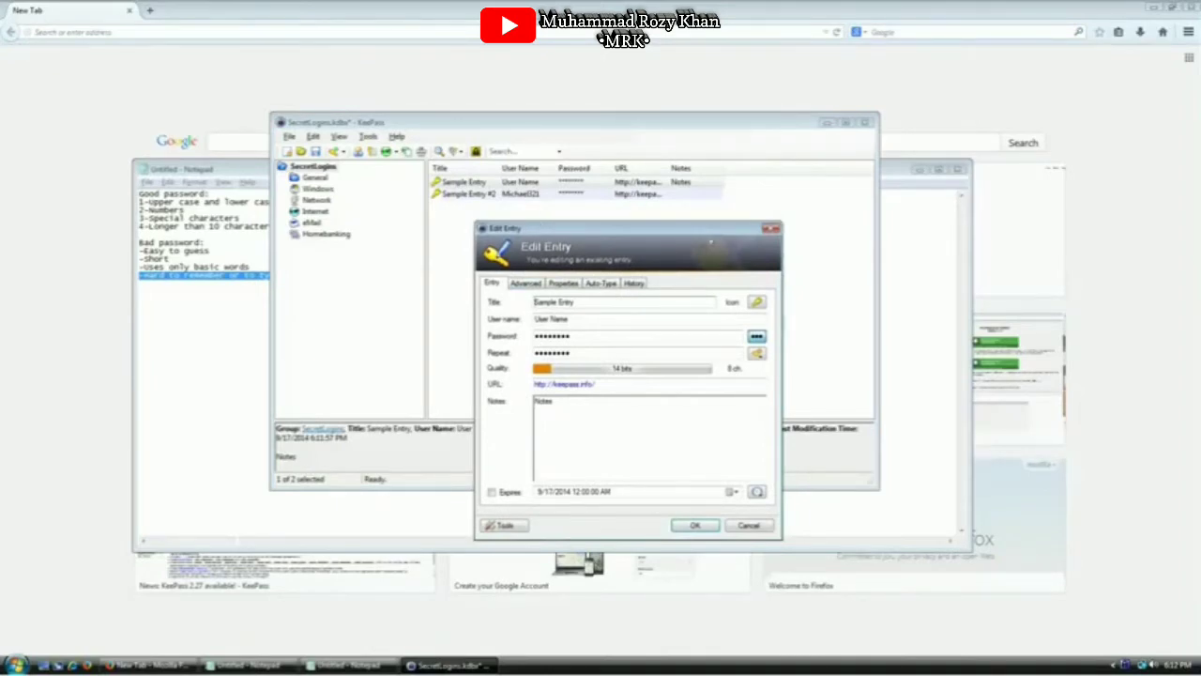
key("Escape")
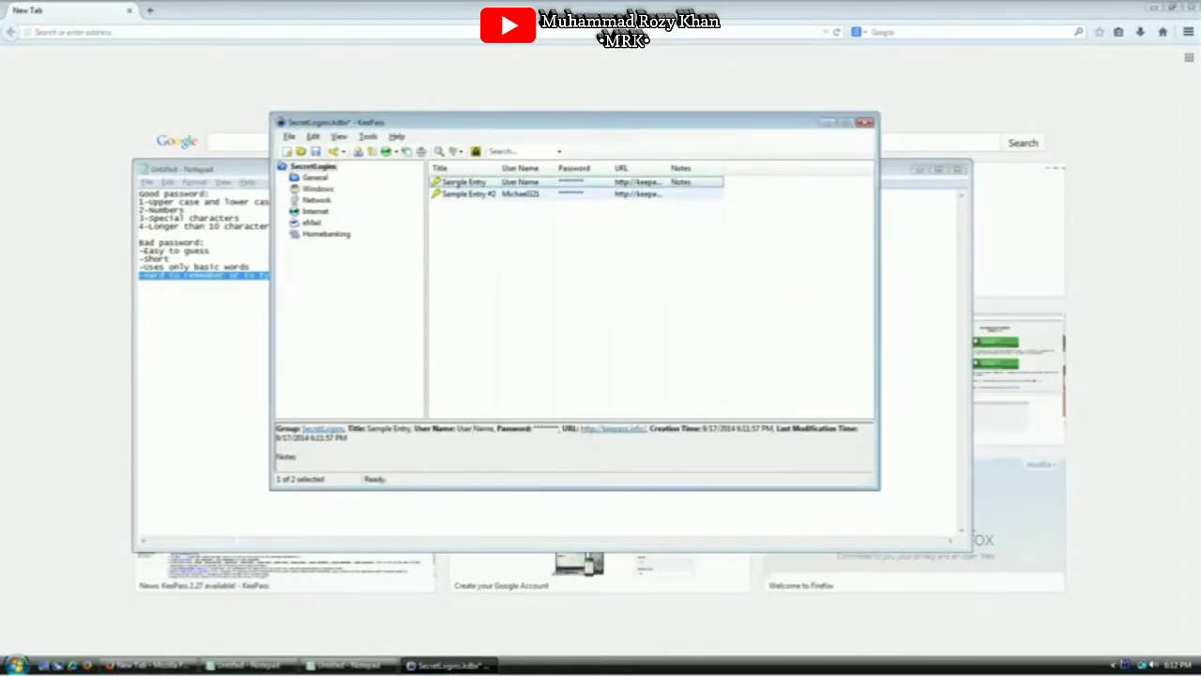
double_click(458, 186)
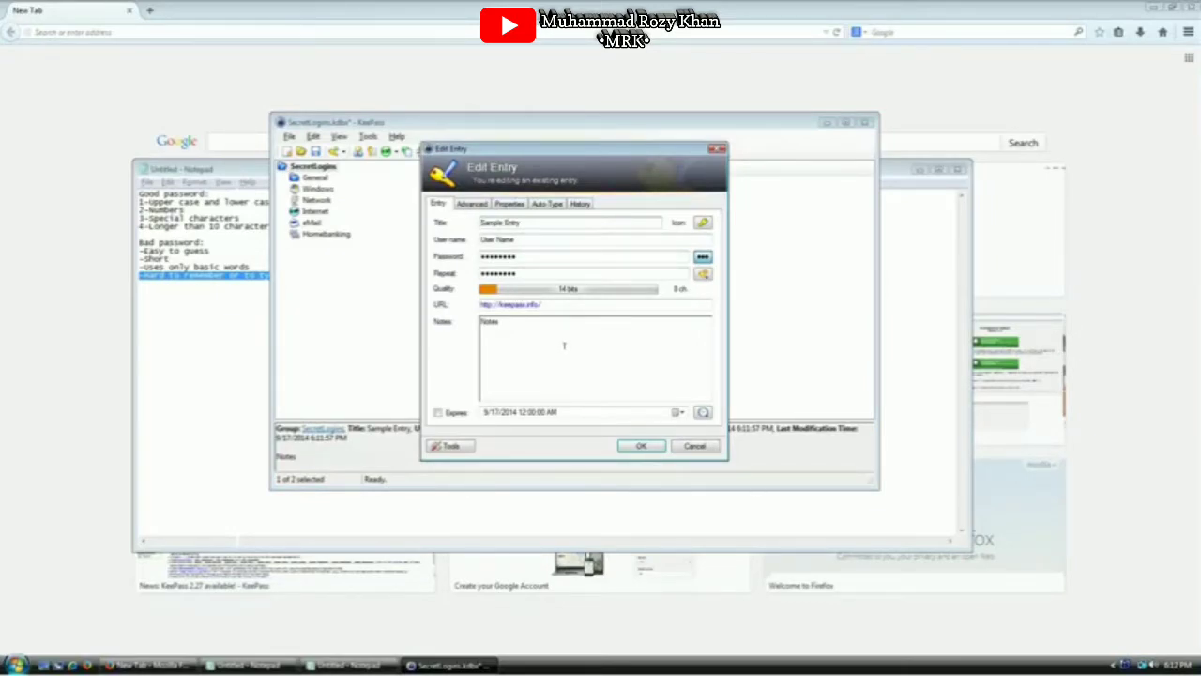
key("Escape")
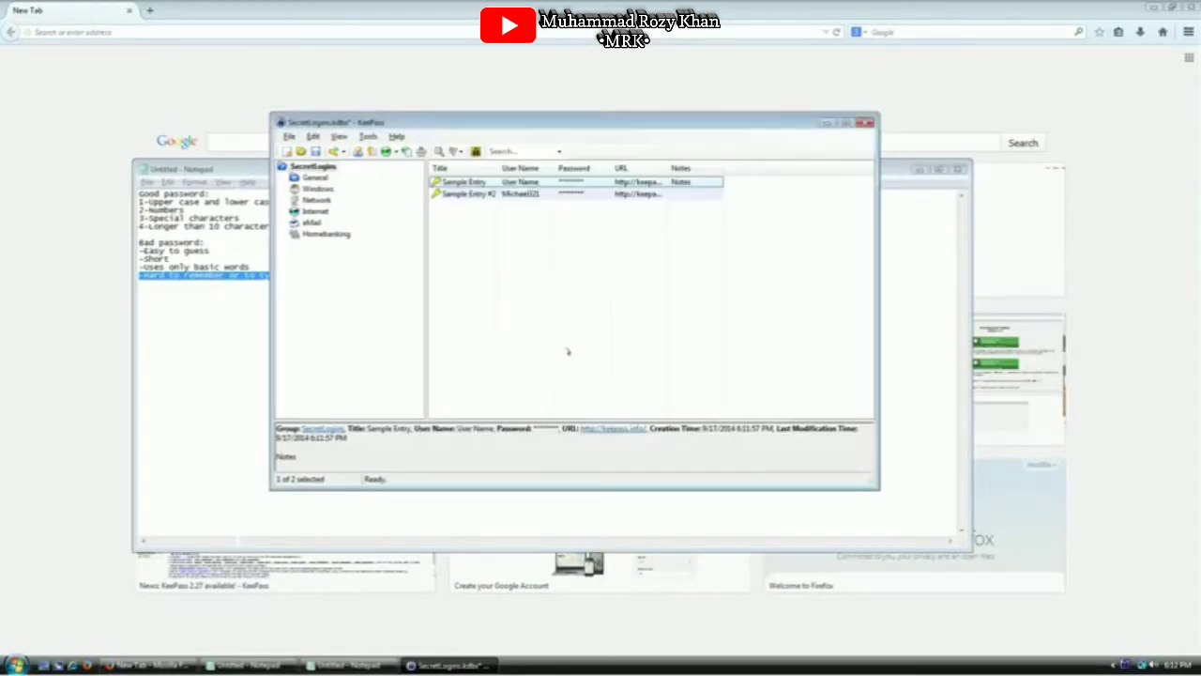
Move both sample entries to the Recycle Bin and shift the window lower
key("shift+Down")
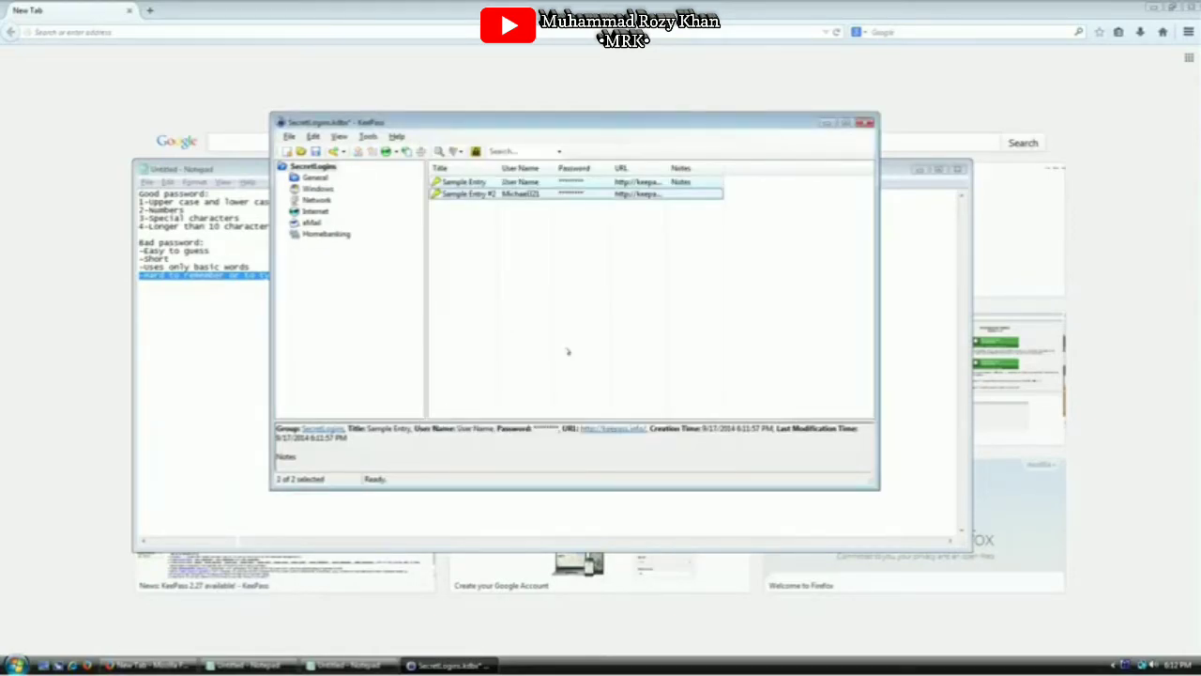
key("Delete")
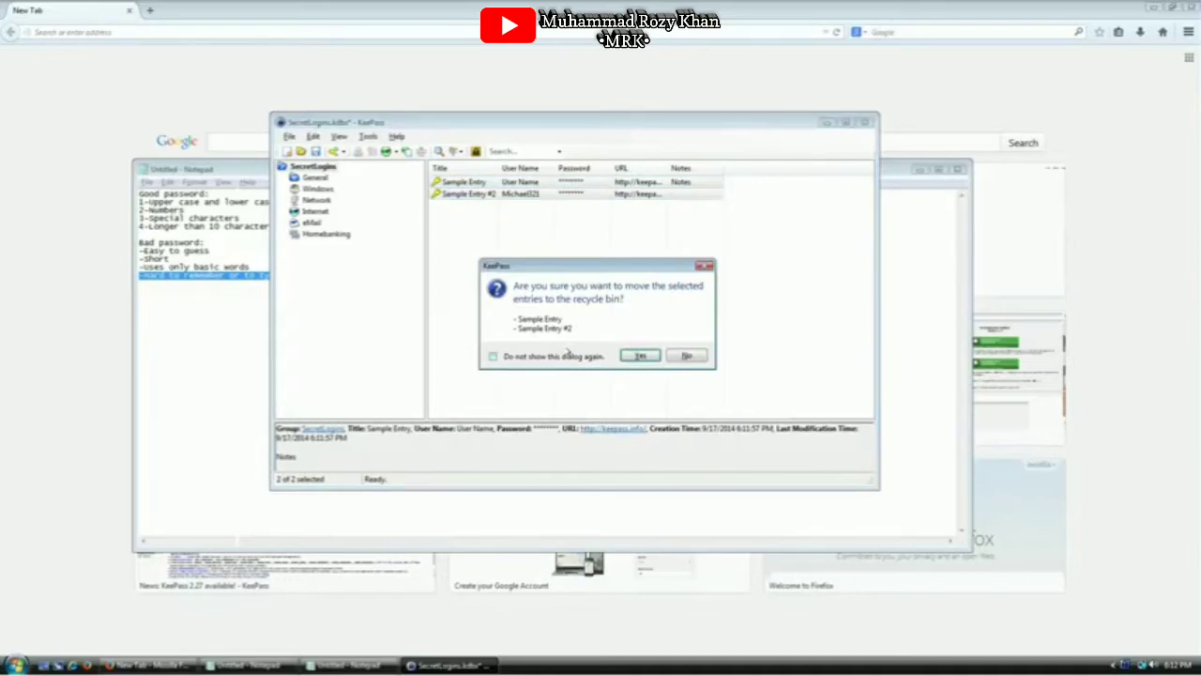
key("Return")
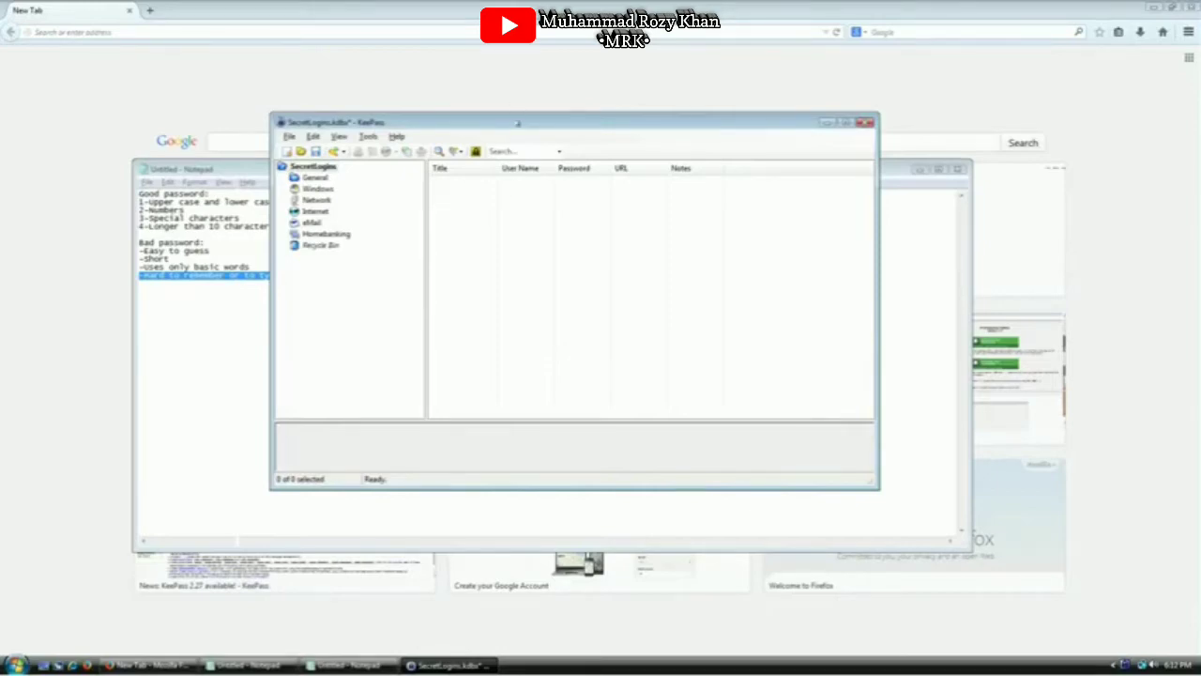
left_click_drag(519, 123, 549, 244)
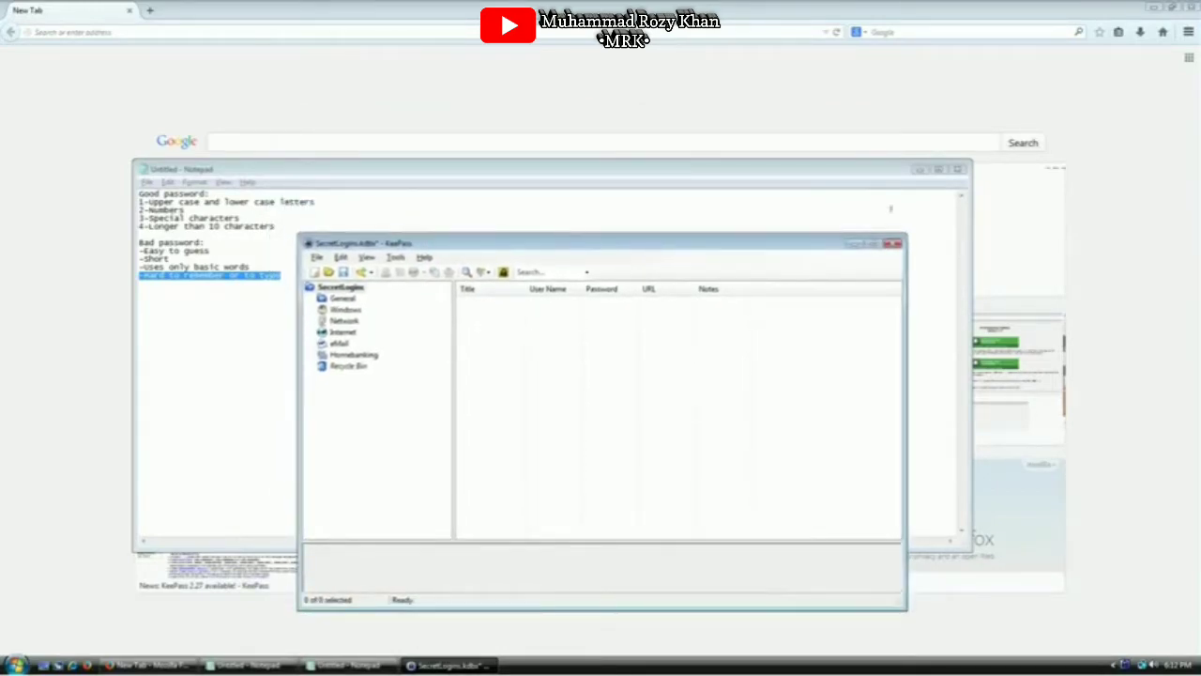
Load gmail.com in the browser and start creating a new Google account
left_click(919, 169)
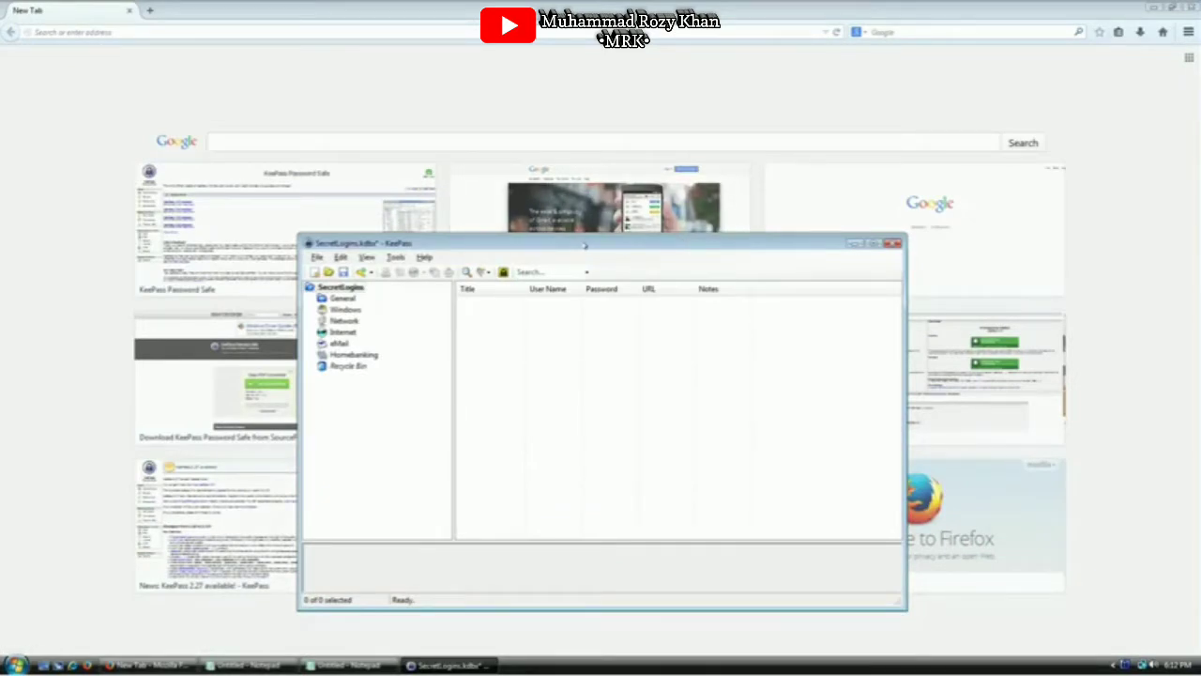
left_click(218, 30)
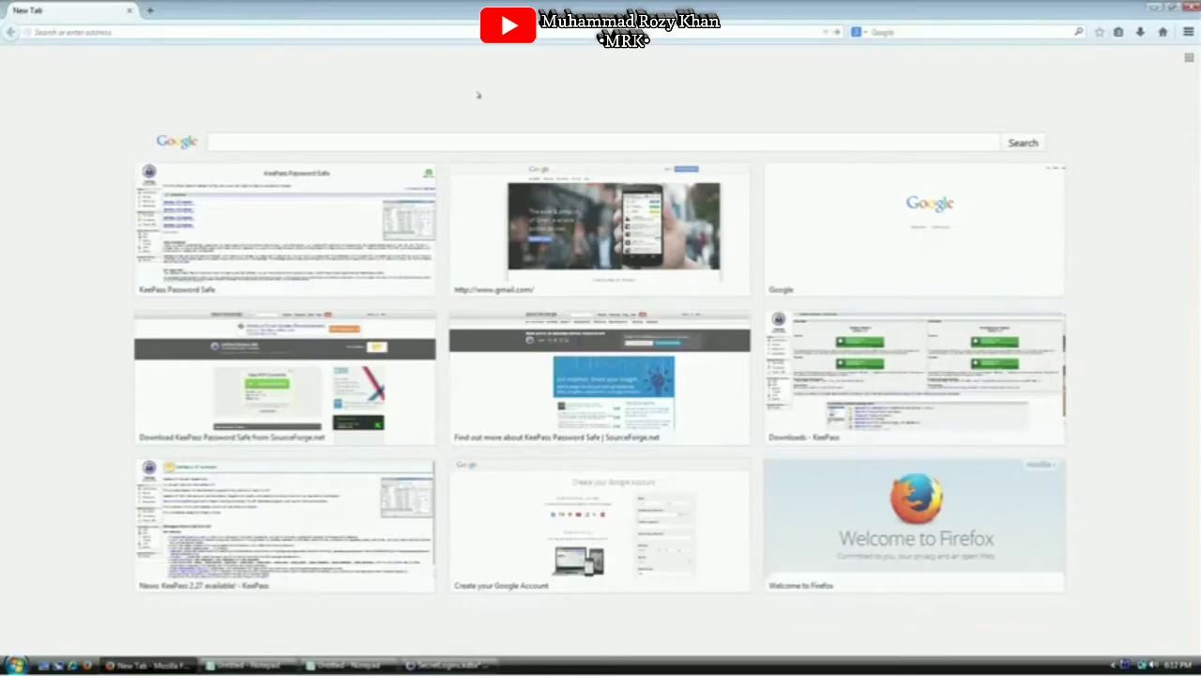
type("gmail.com")
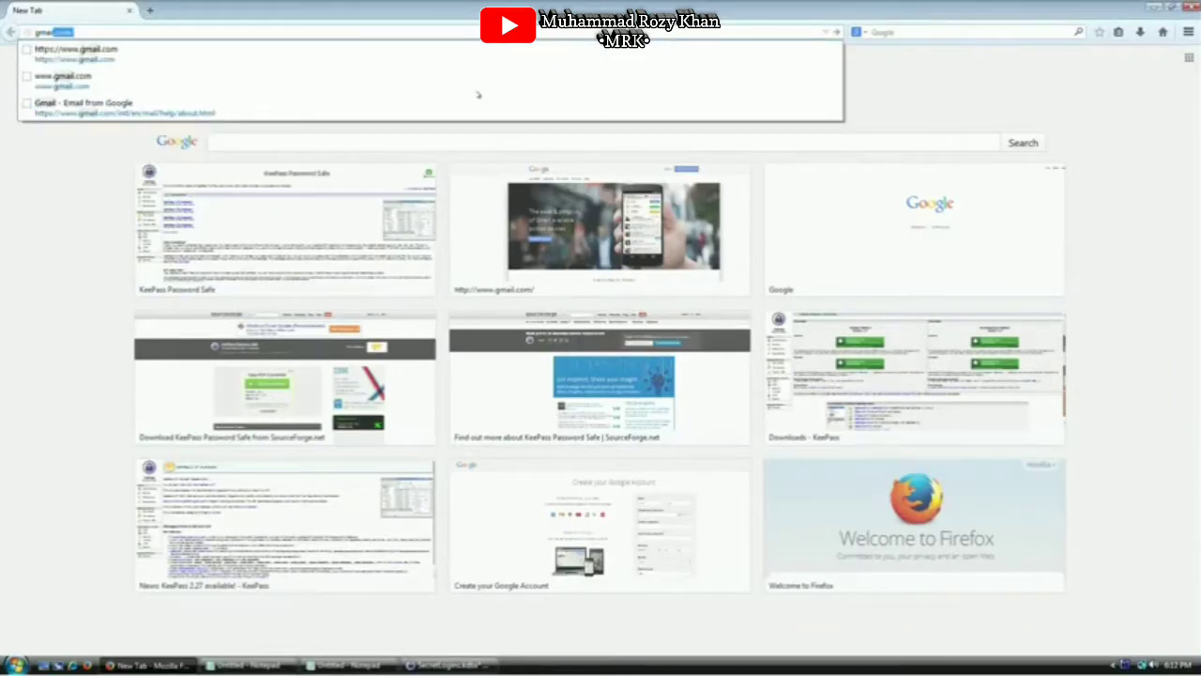
key("Return")
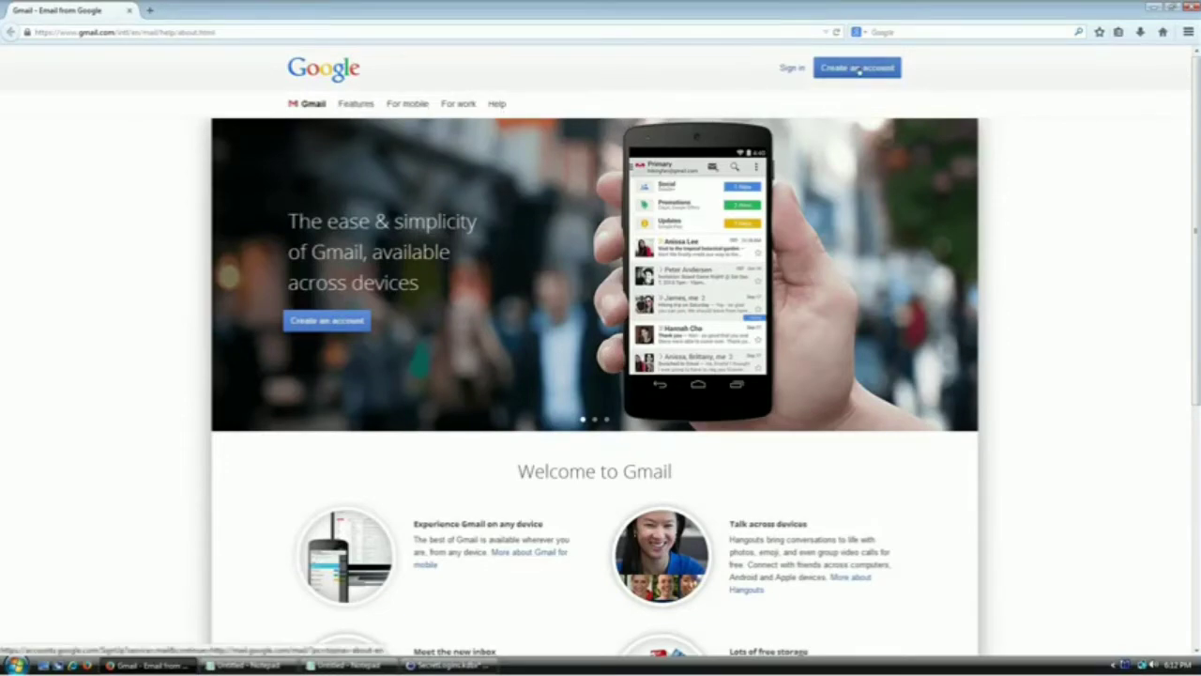
left_click(859, 70)
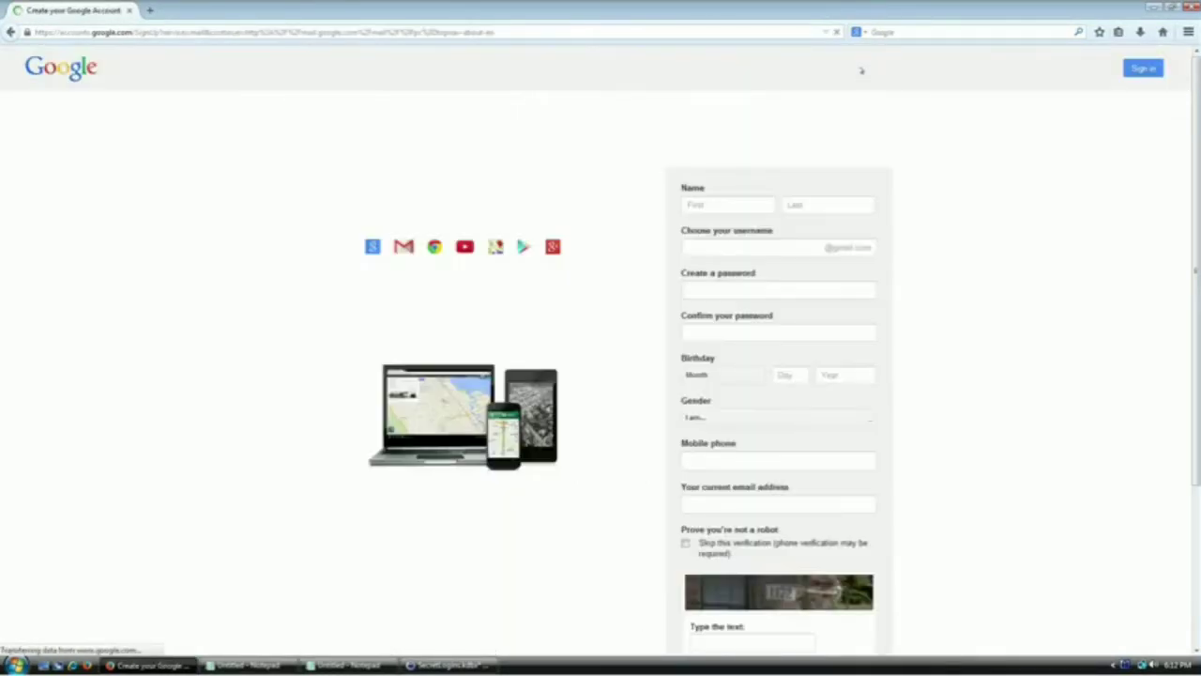
Fill in the first name, last name and chosen username, stopping at the password field
left_click(728, 197)
type("Jo")
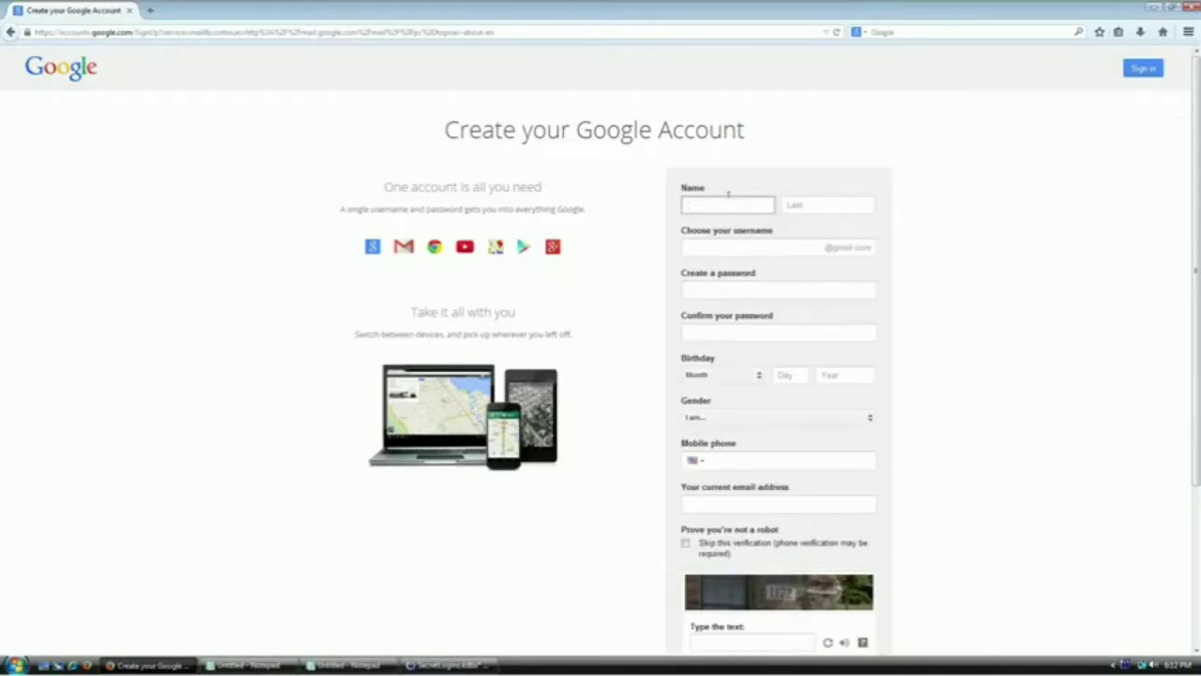
type("hn")
key("Tab")
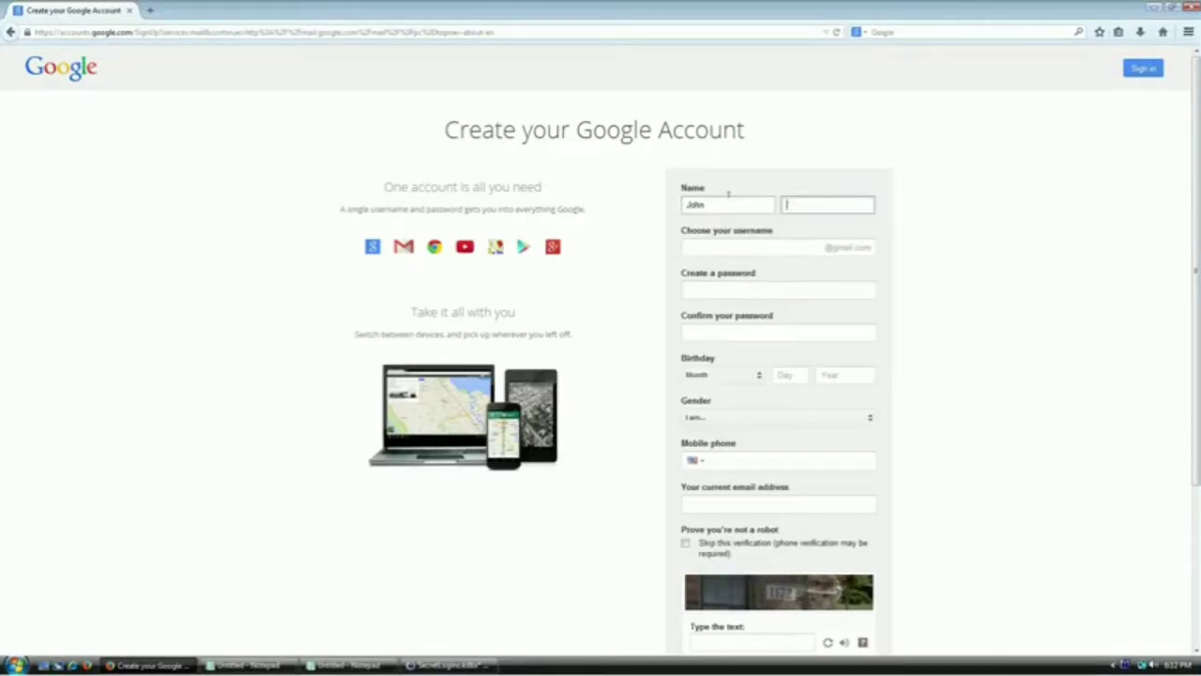
type("Doe")
key("Tab")
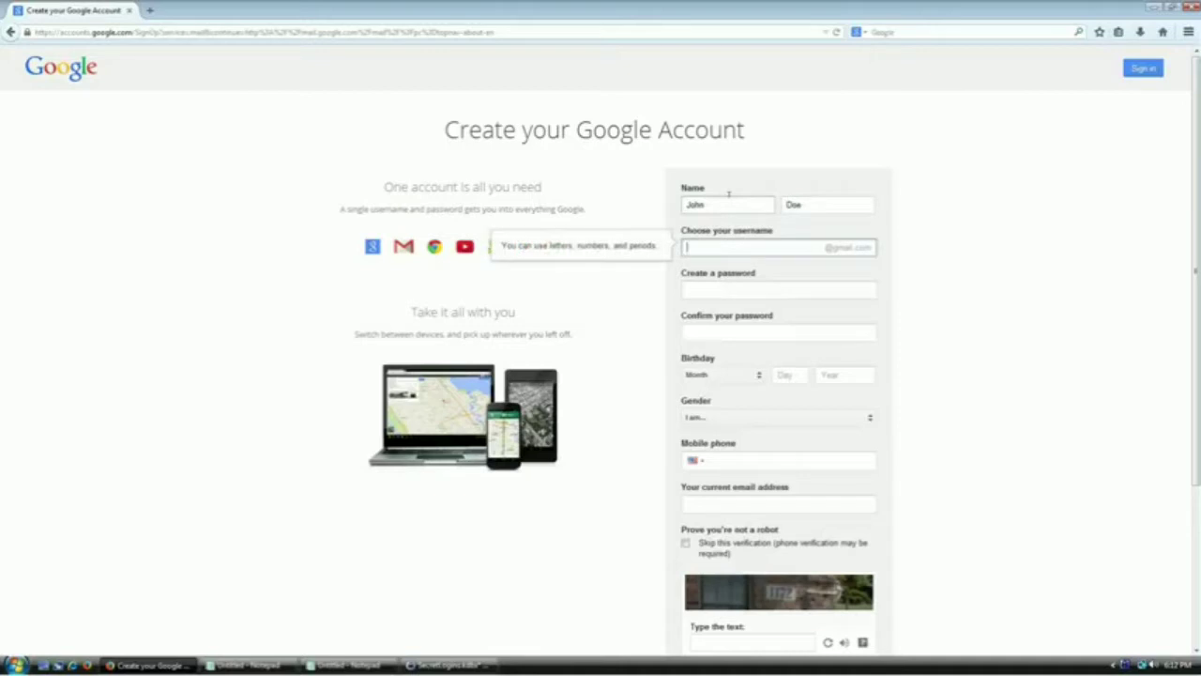
key("Tab")
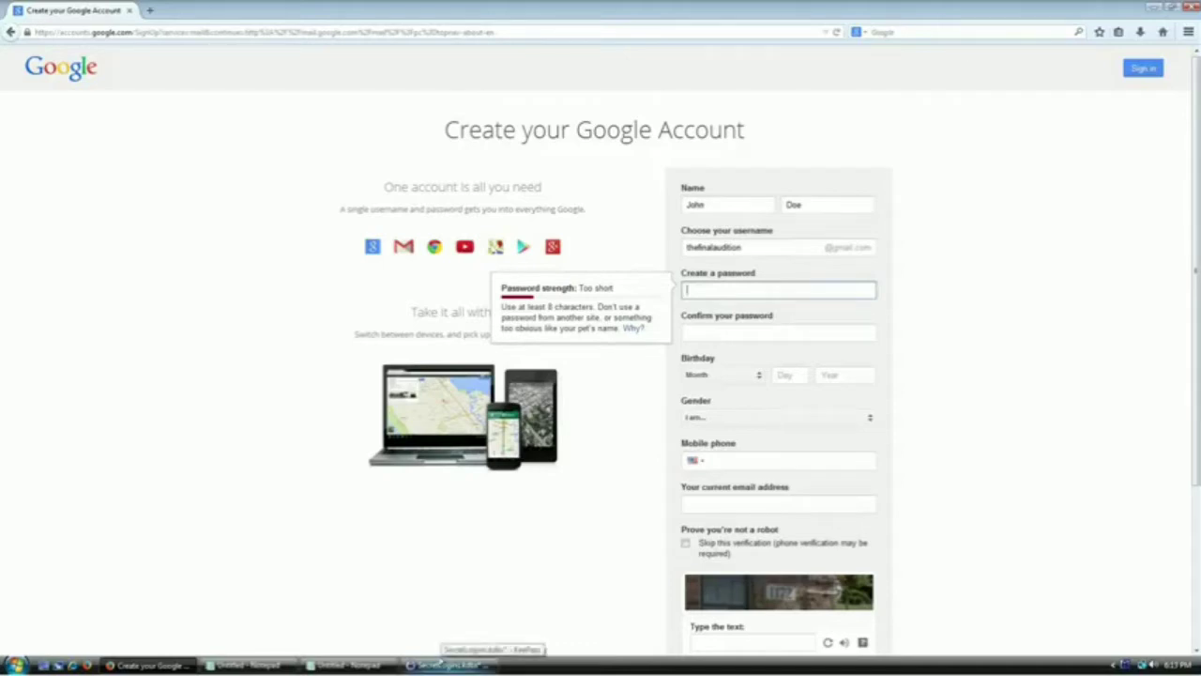
left_click(441, 663)
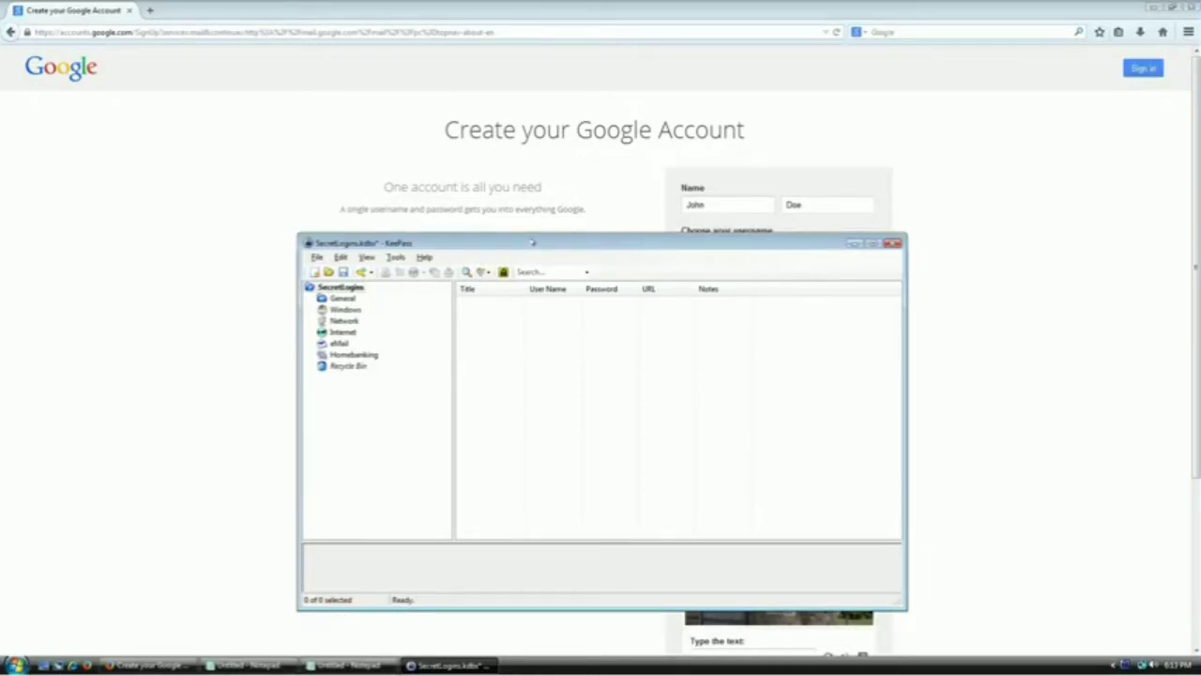
Reposition the KeePass window and browse the entry context menu and File menu
left_click_drag(532, 243, 553, 220)
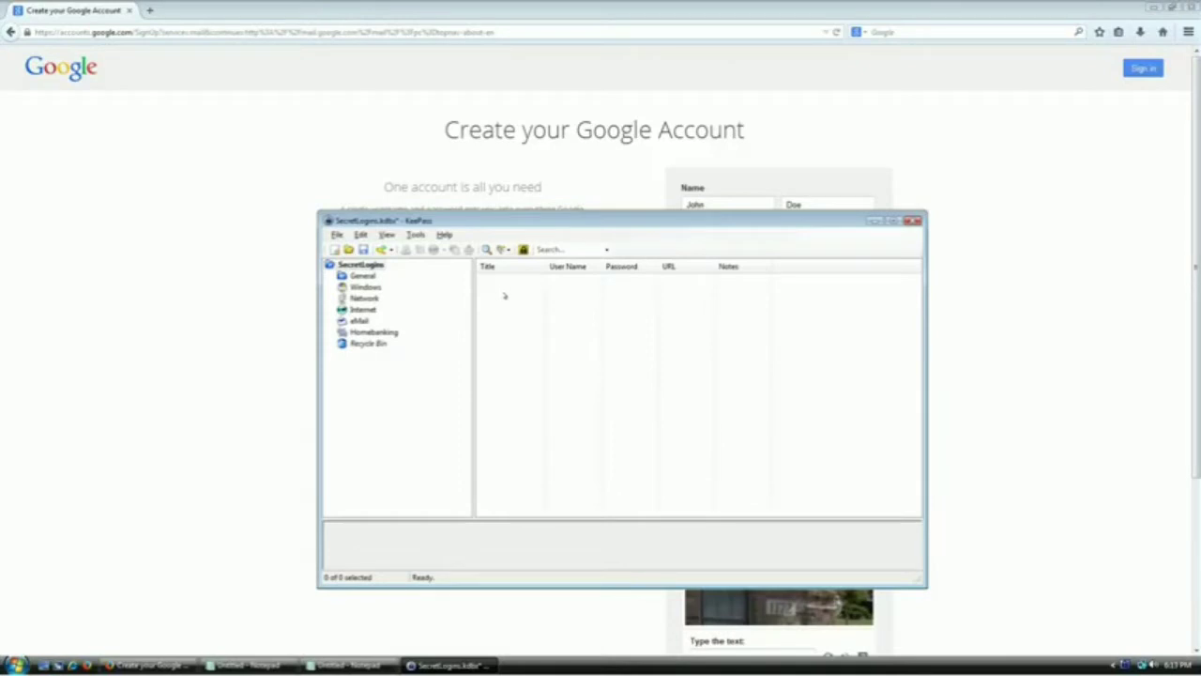
right_click(507, 298)
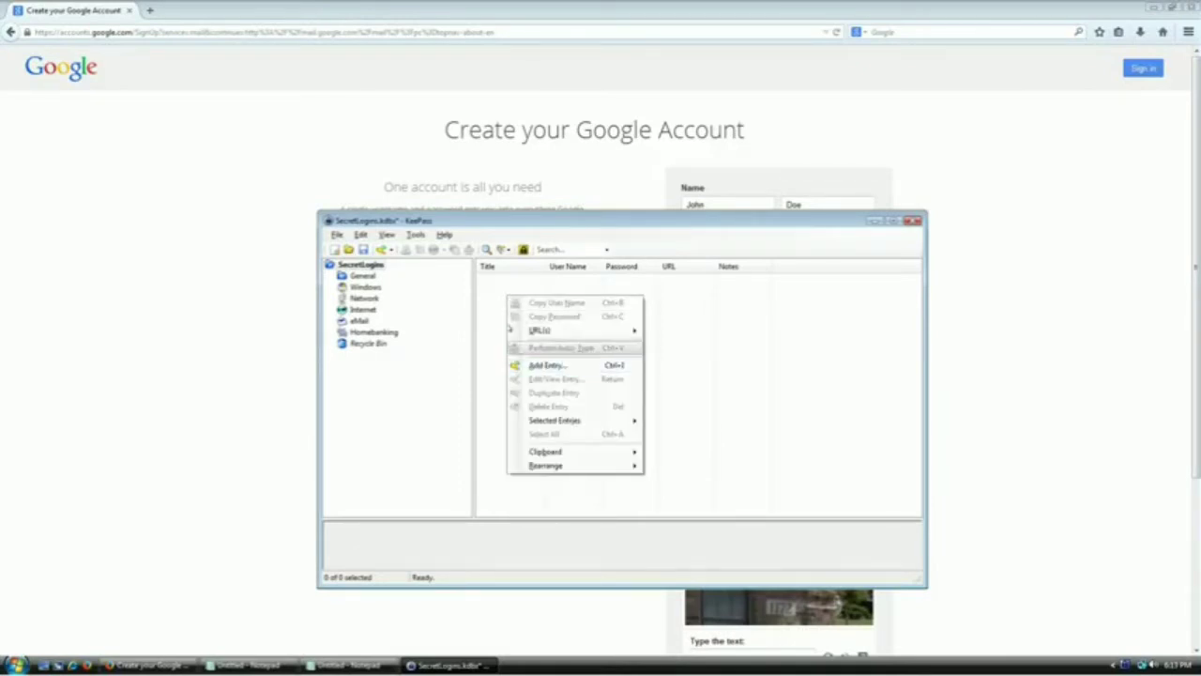
left_click(506, 270)
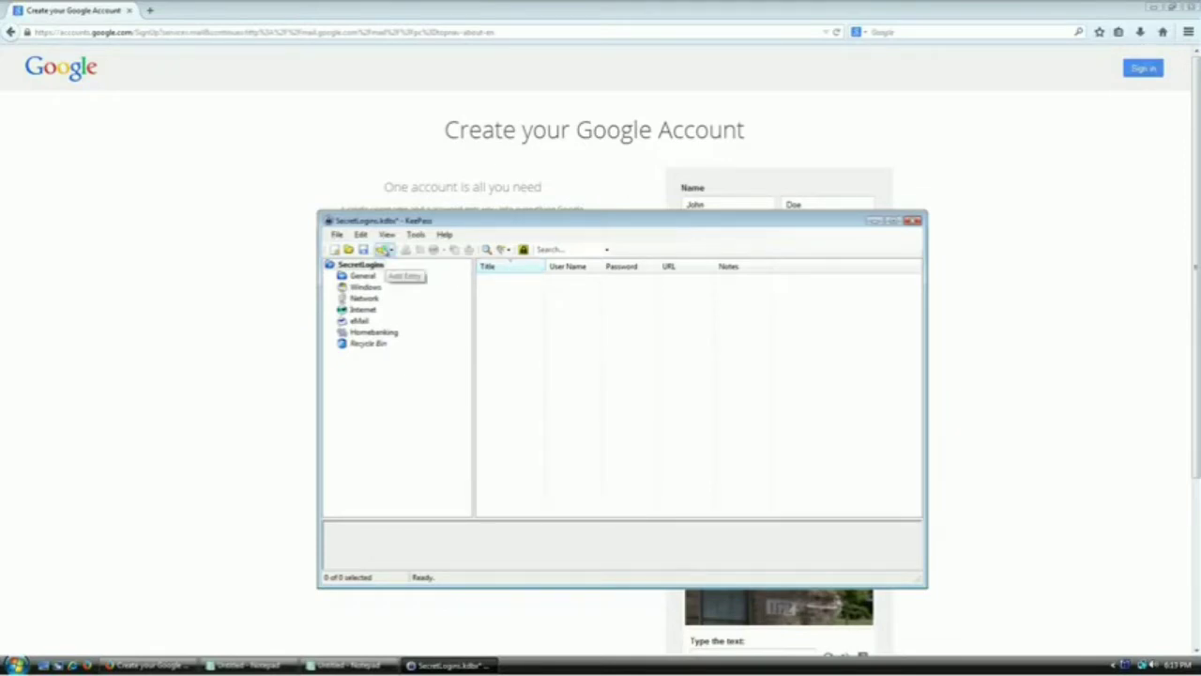
left_click(336, 234)
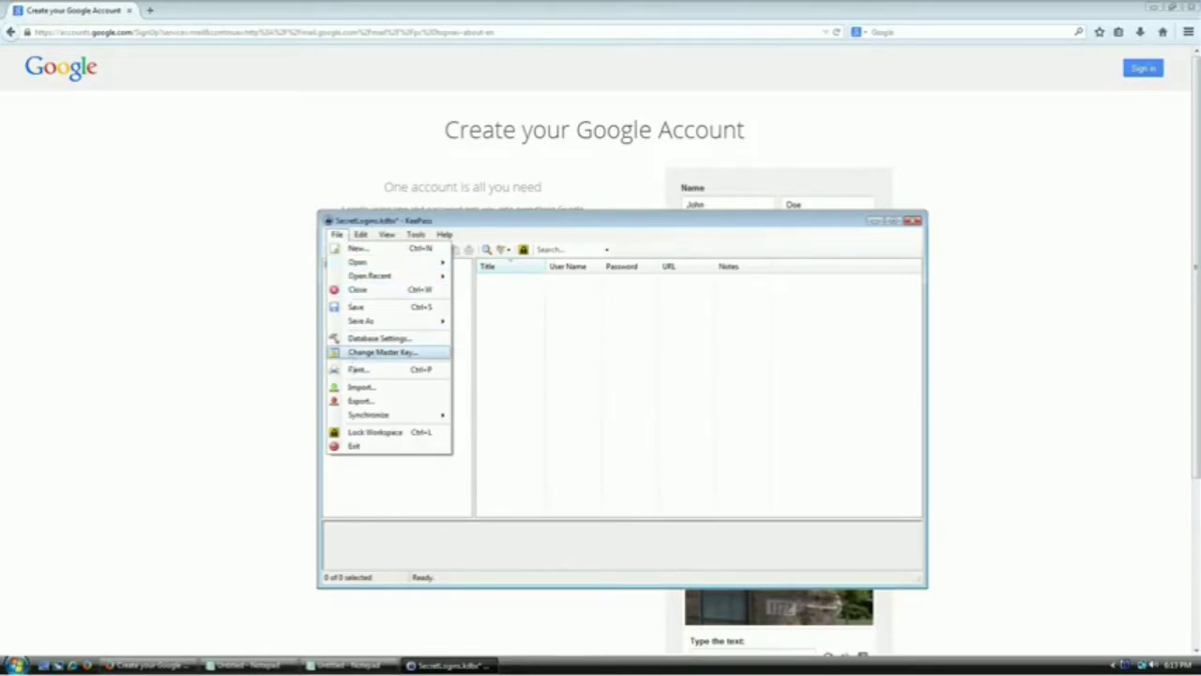
left_click(599, 444)
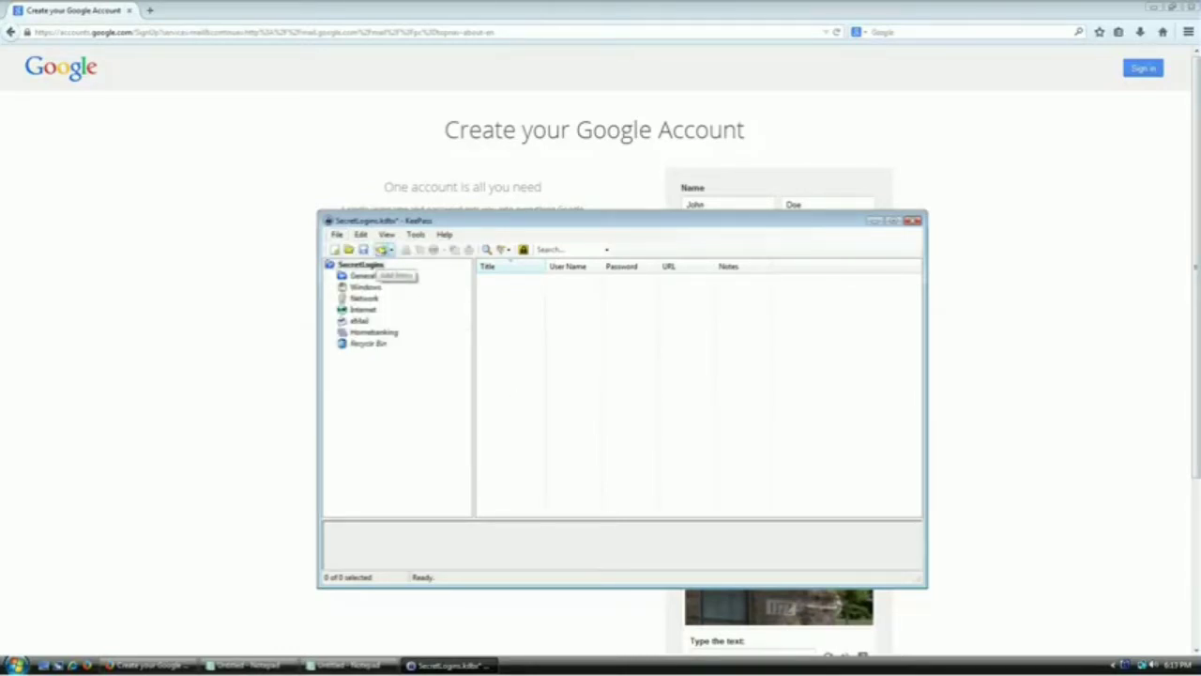
Add a new entry titled 'Gmail', keeping its generated 20-character password
right_click(518, 305)
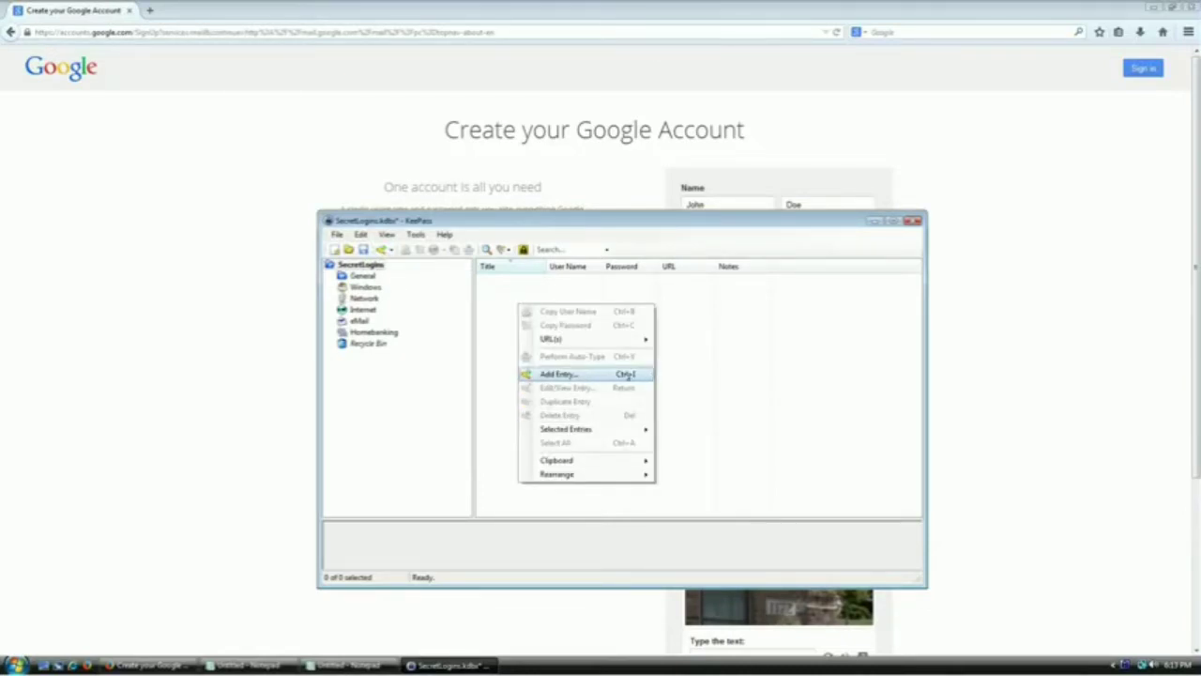
left_click(627, 376)
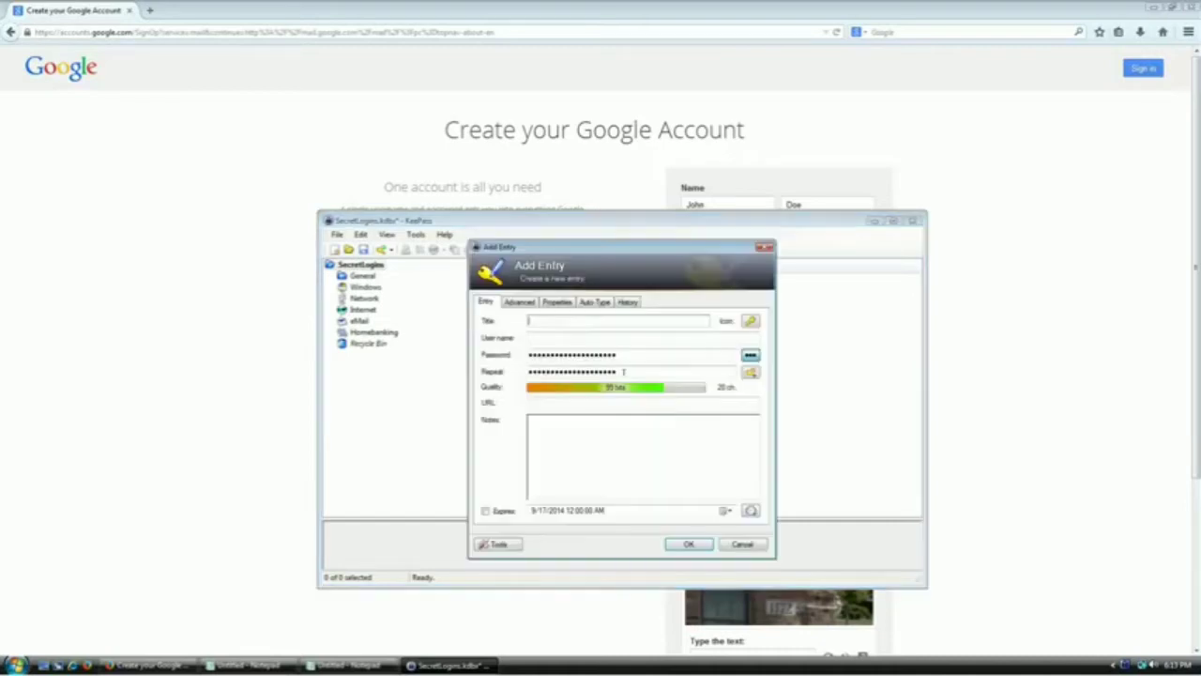
left_click_drag(571, 246, 552, 302)
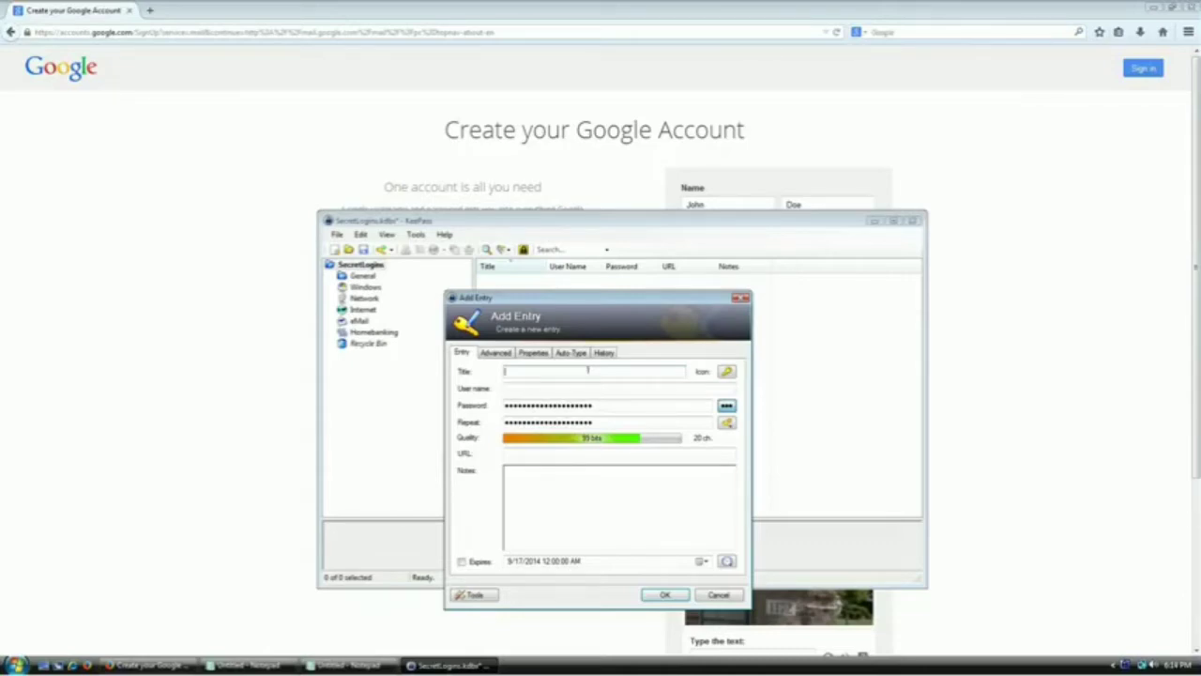
type("Gmail")
key("Tab")
Copy the Google sign-up username and paste it into the Gmail entry's User name
left_click(654, 172)
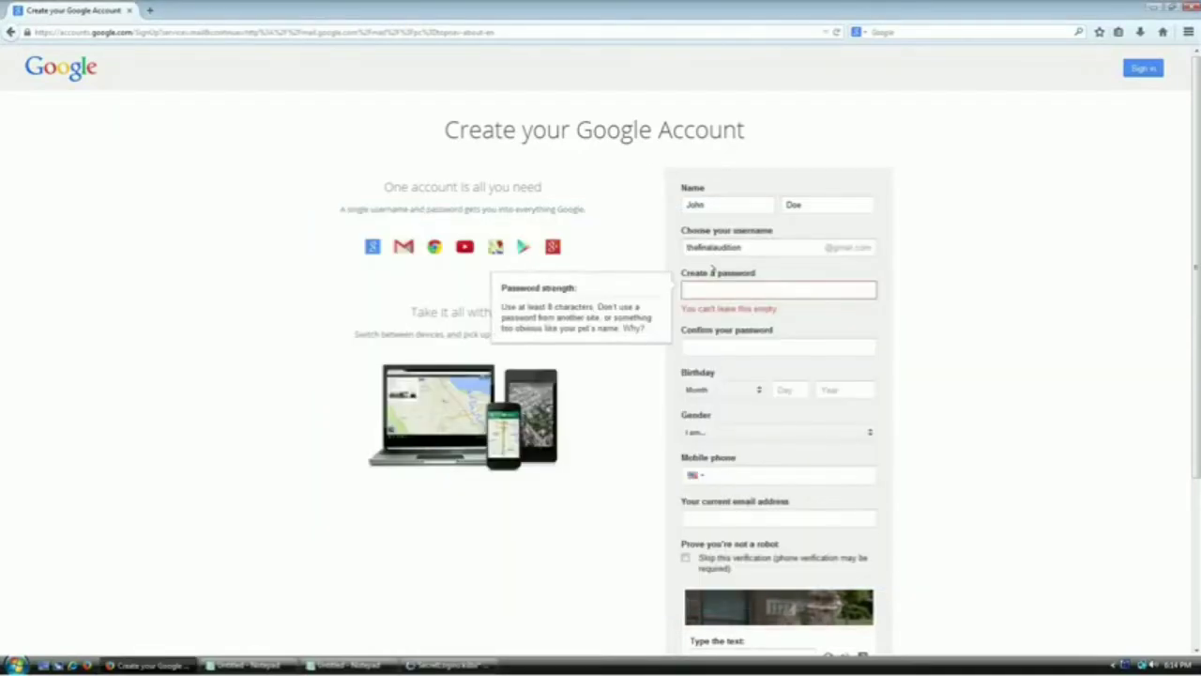
key("shift+Tab")
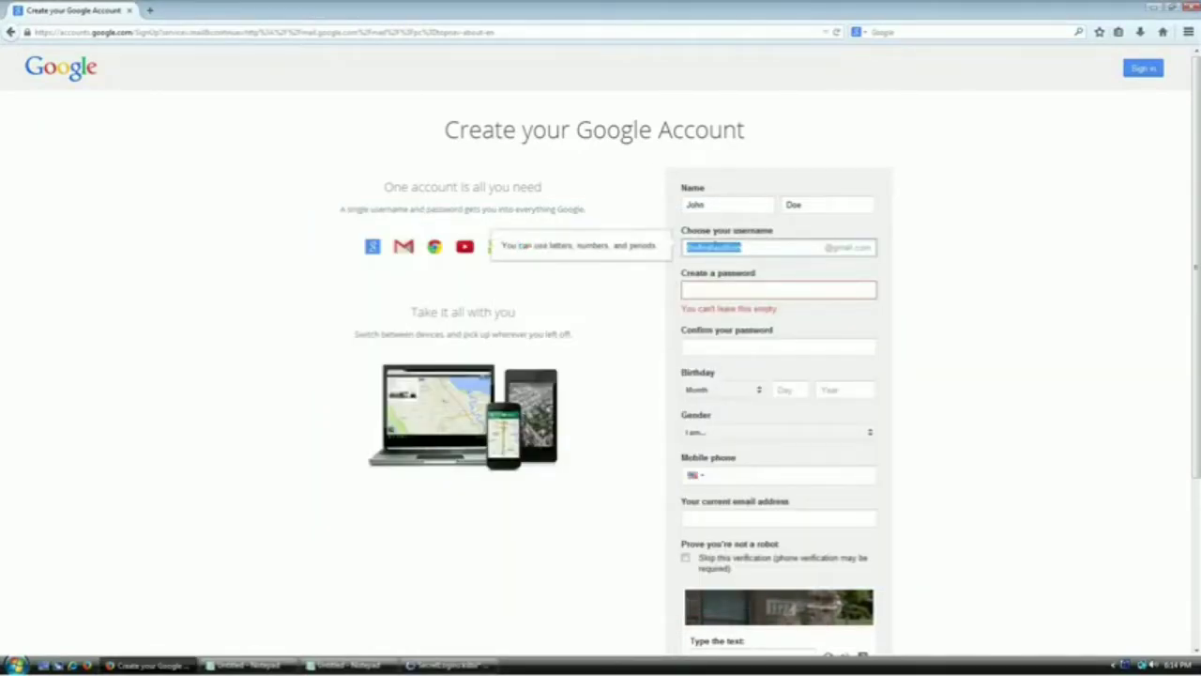
right_click(735, 247)
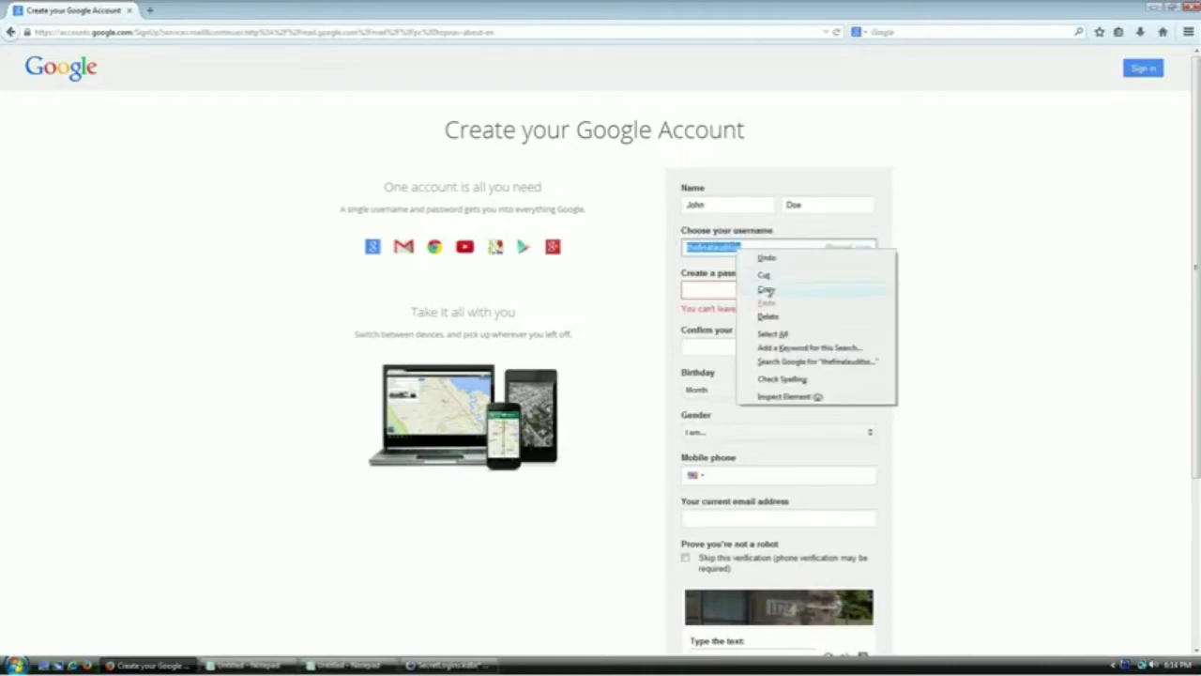
left_click(765, 287)
left_click(448, 666)
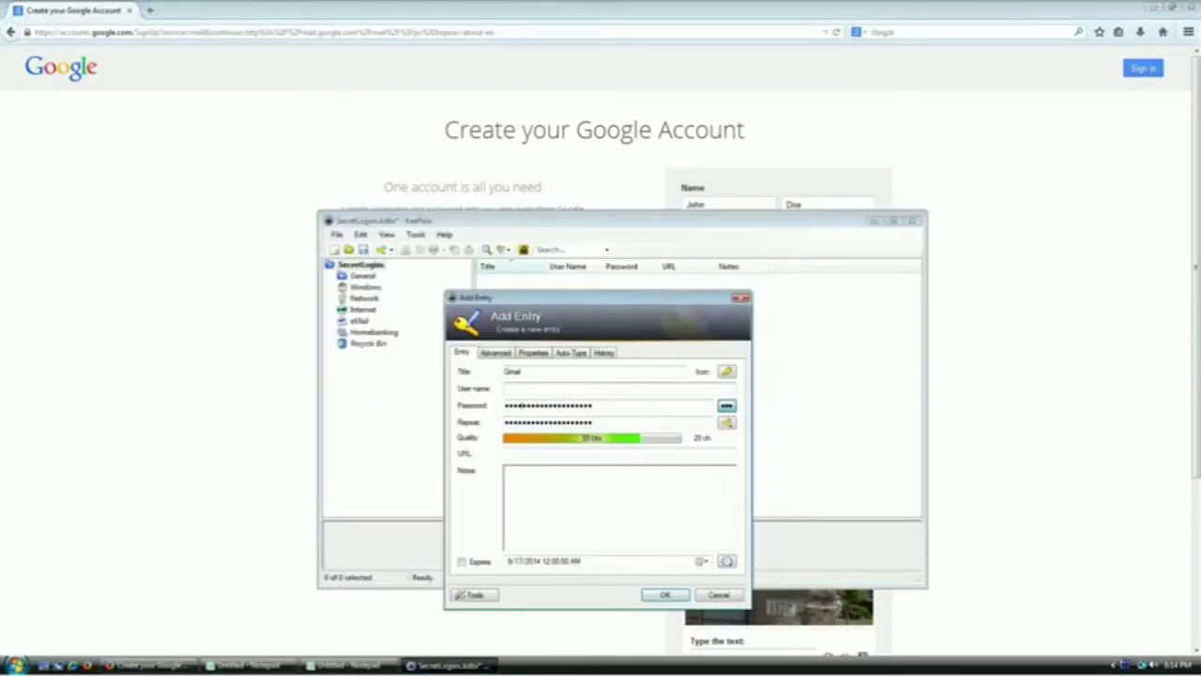
right_click(517, 386)
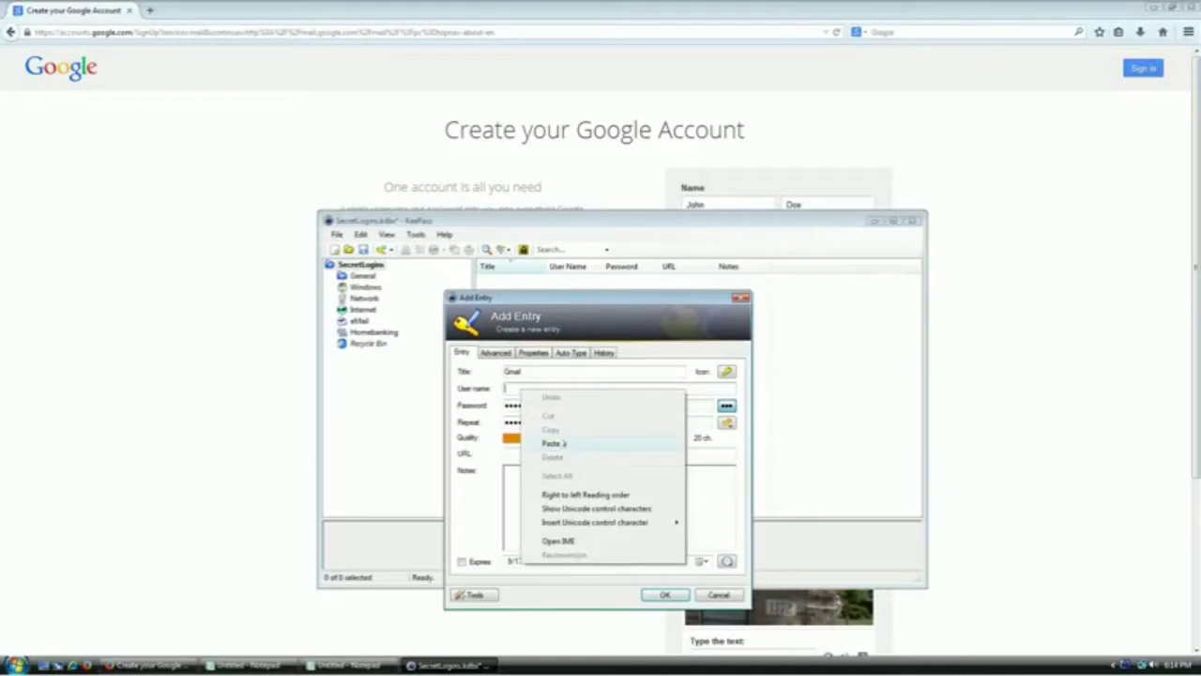
left_click(562, 441)
Show the entry's generated 20-character password in plain text and select it
left_click(605, 405)
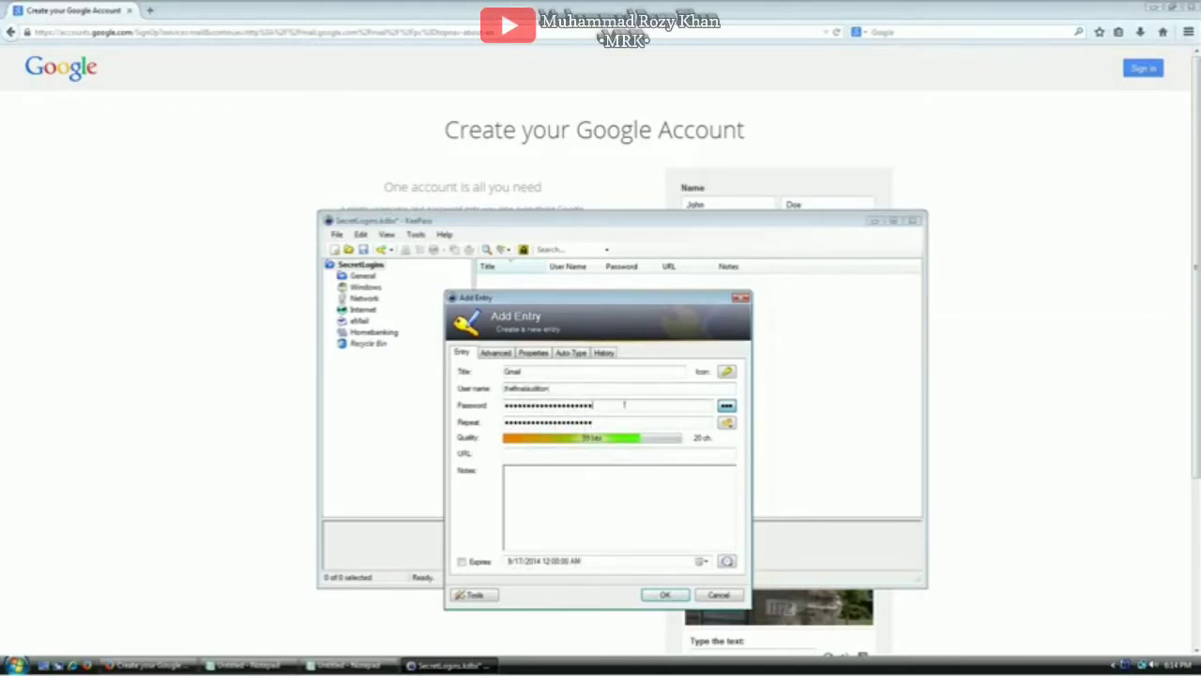
double_click(569, 404)
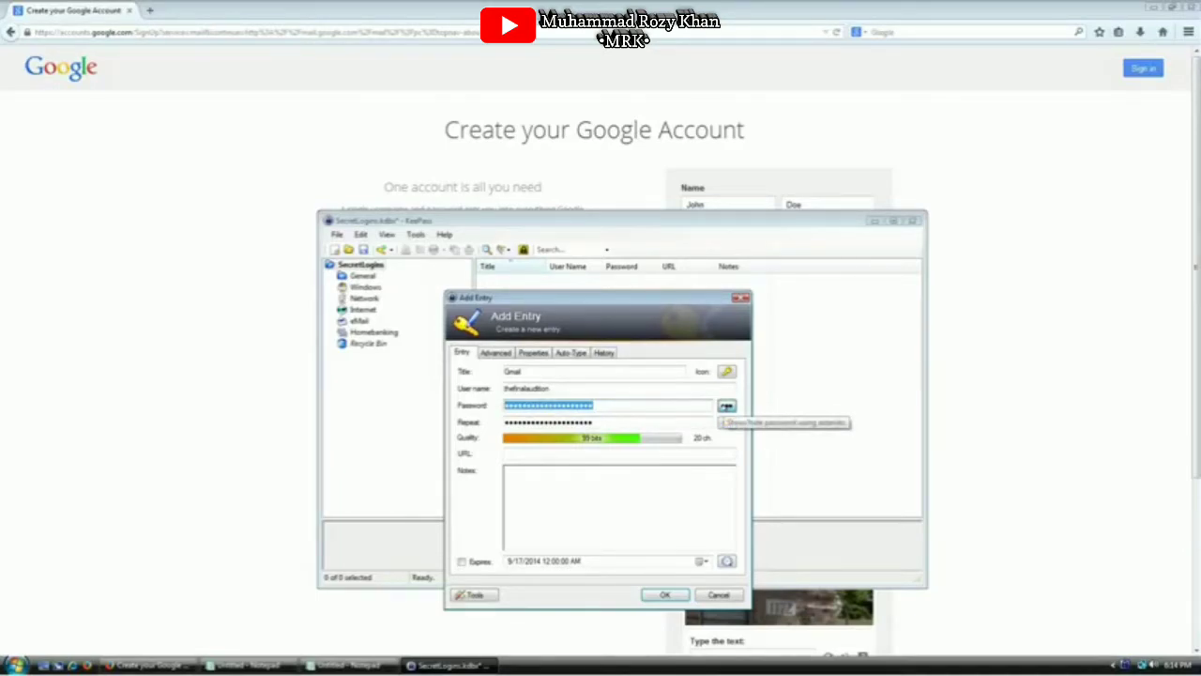
left_click(726, 405)
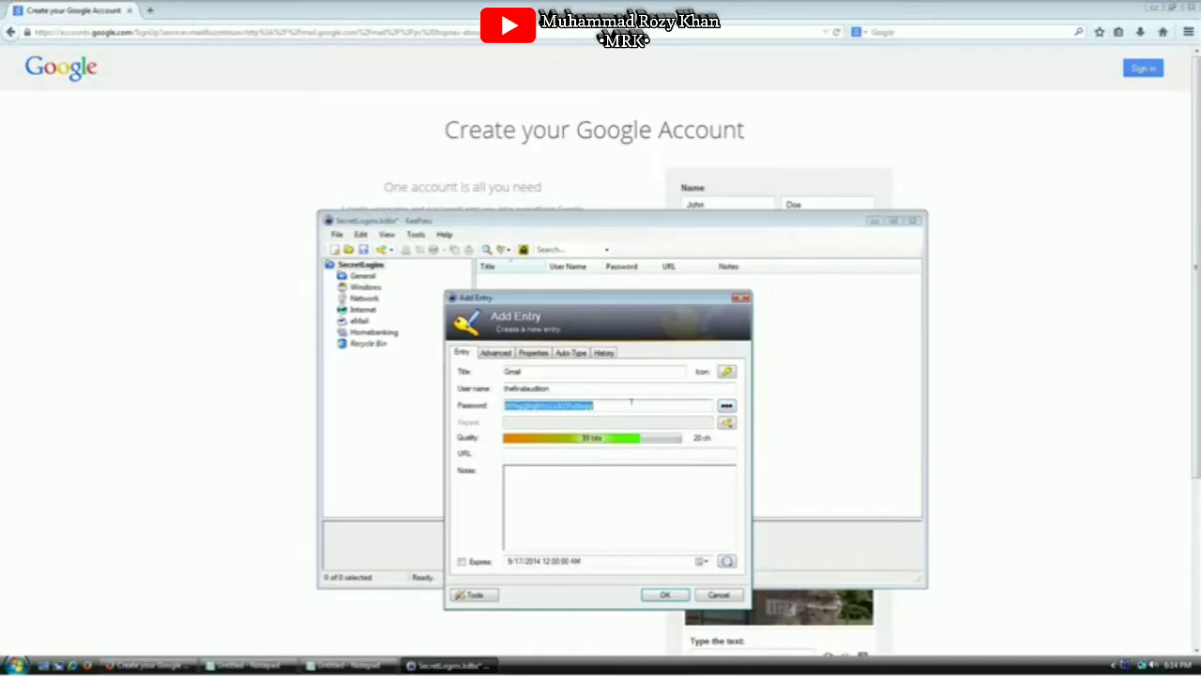
left_click_drag(618, 405, 505, 406)
left_click(612, 406)
double_click(612, 405)
left_click(728, 424)
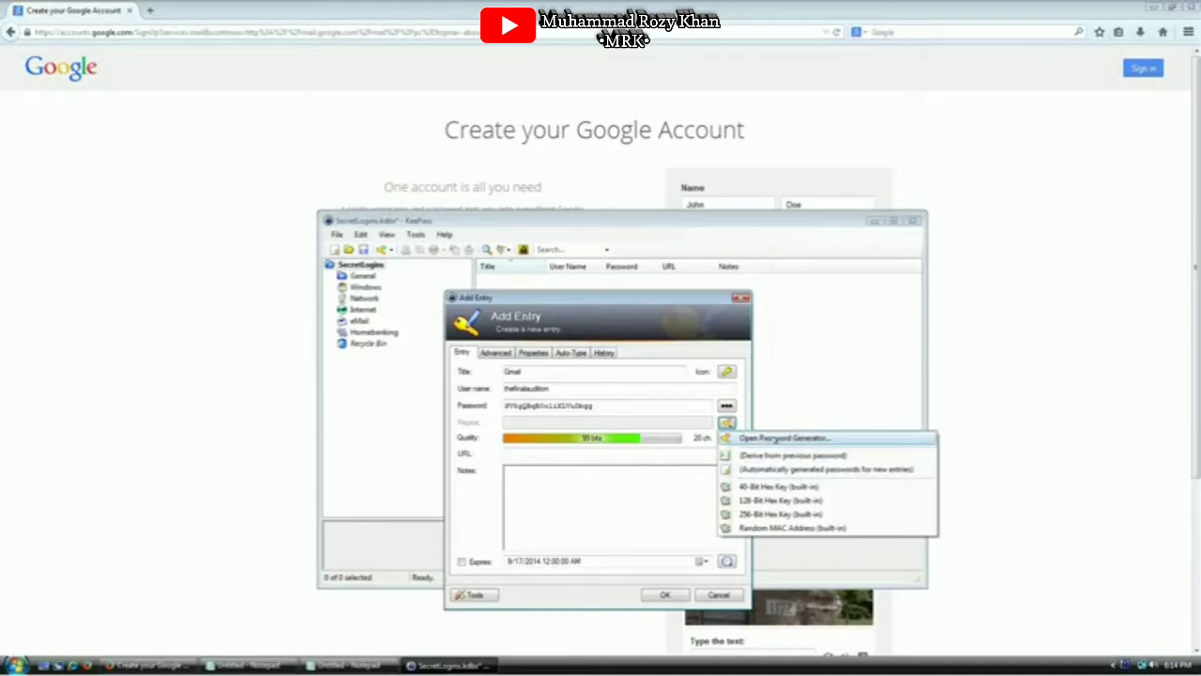
In Password Generator, add Minus, Space, Special and Brackets to the character set
left_click(778, 438)
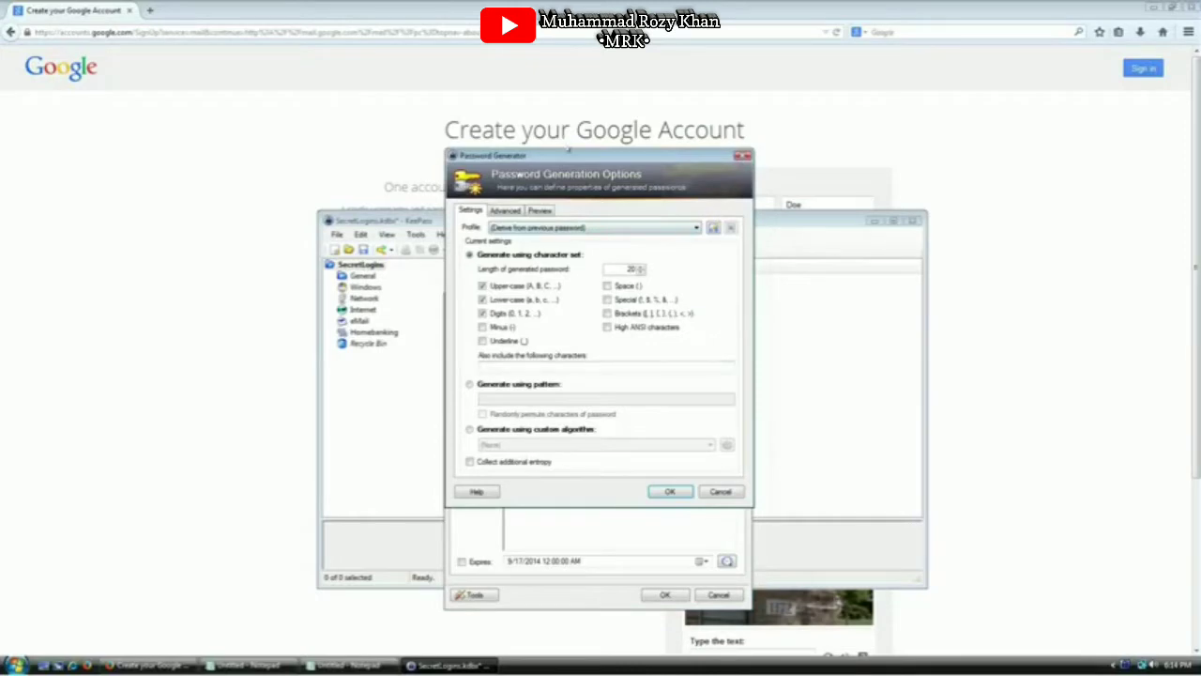
left_click_drag(568, 147, 607, 236)
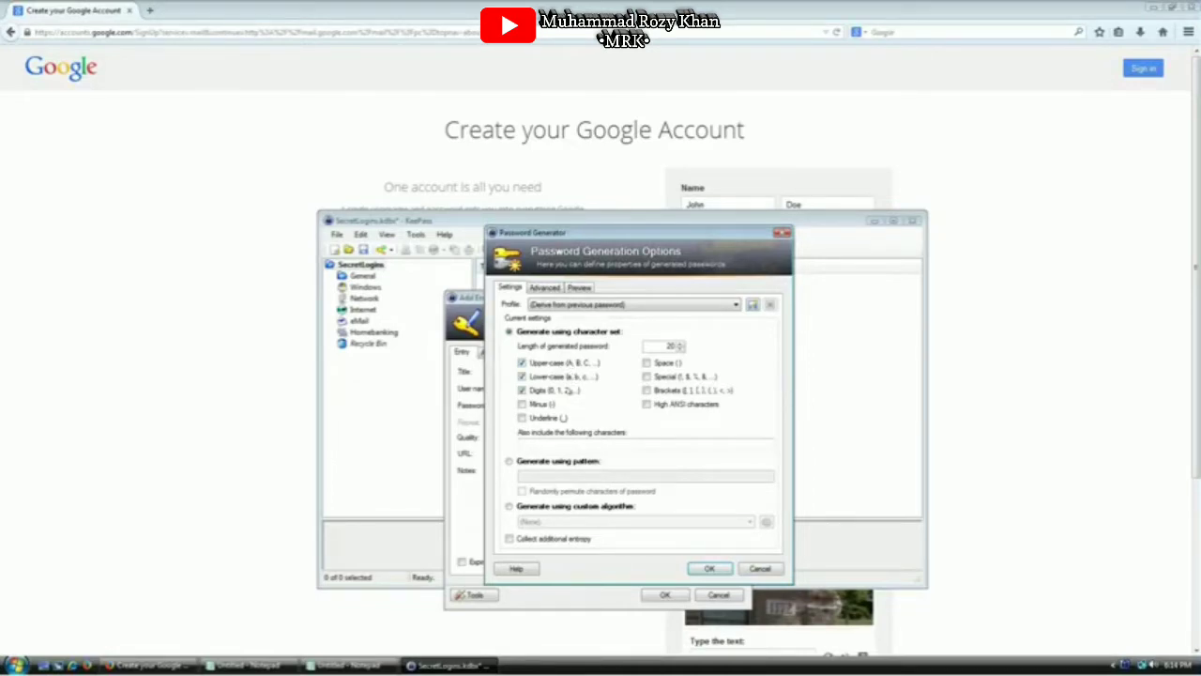
left_click(544, 405)
left_click(663, 364)
left_click(663, 379)
left_click(666, 393)
Keep length 20 and generate the 115-bit password into the Gmail entry
double_click(655, 345)
double_click(668, 345)
left_click(702, 569)
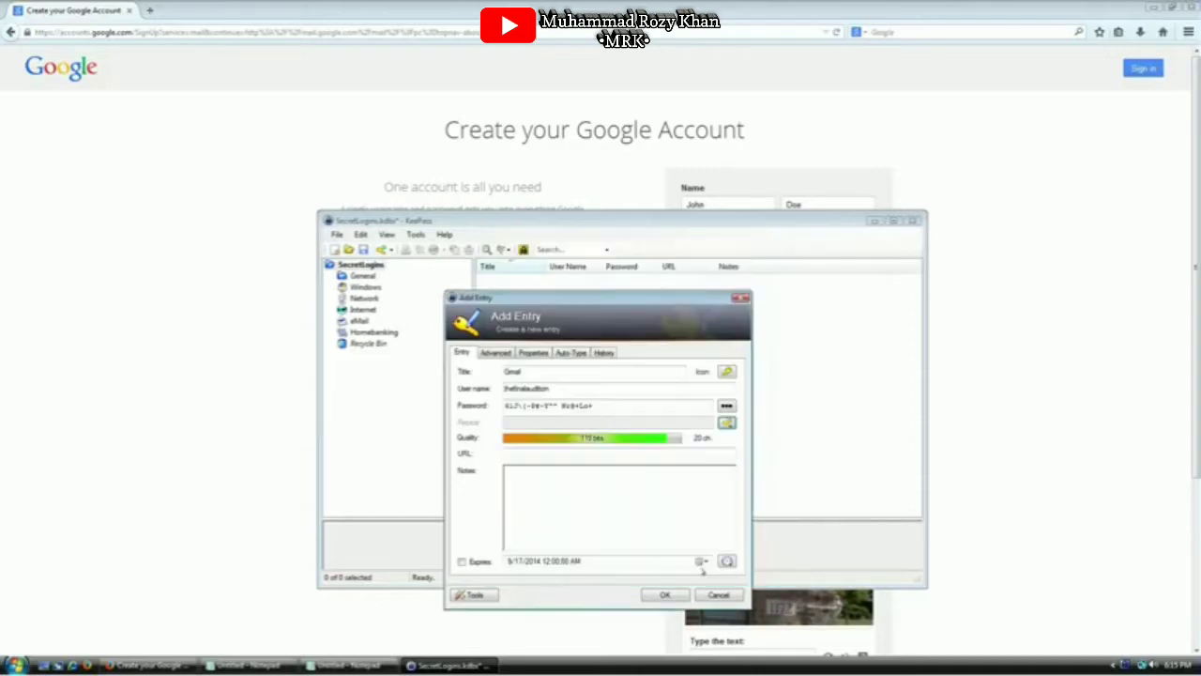
left_click_drag(606, 404, 503, 407)
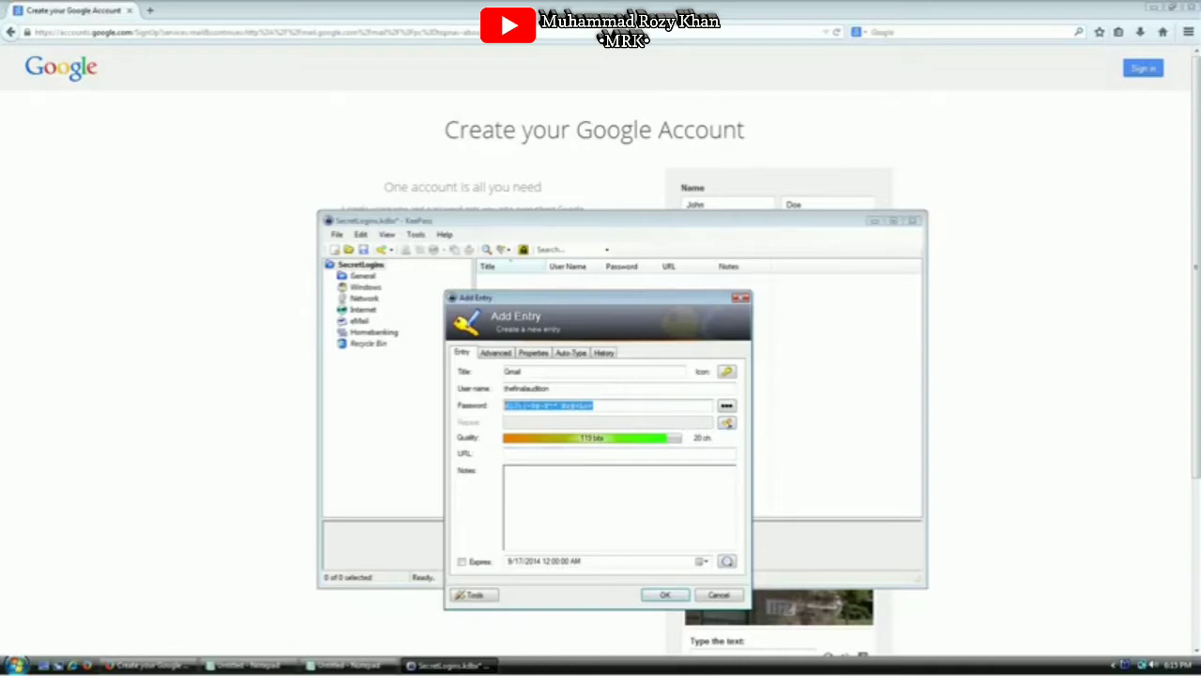
Generate a new Gmail password with underscores included
left_click(727, 423)
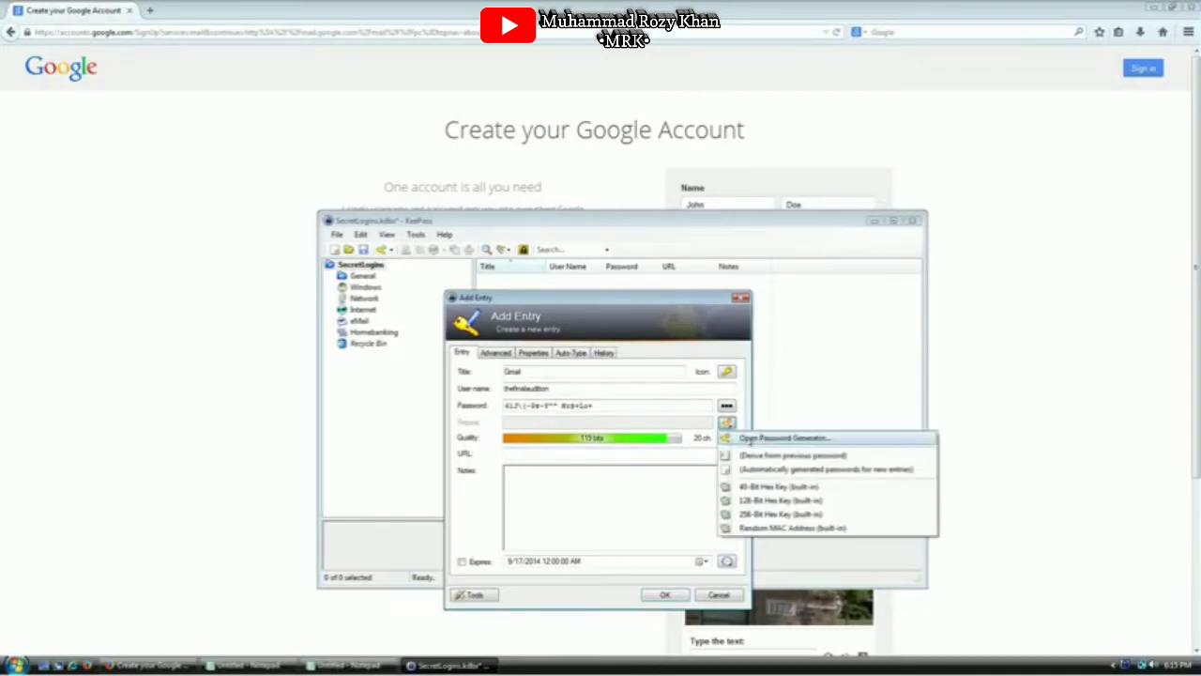
left_click(762, 437)
left_click(481, 341)
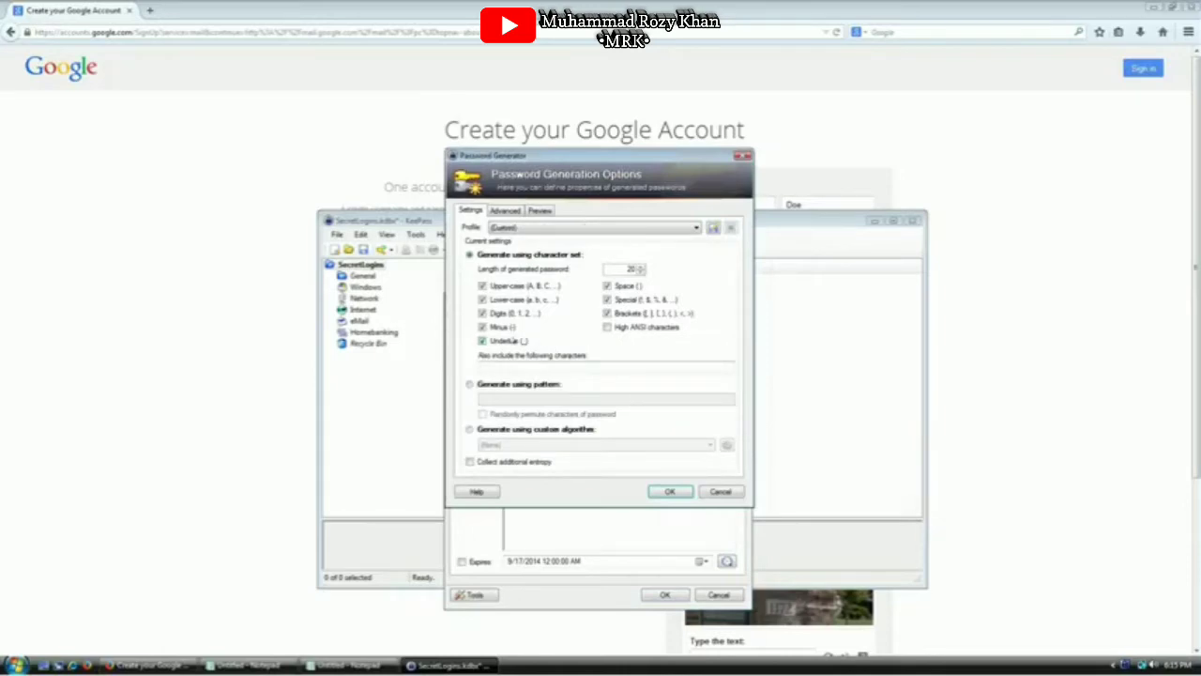
left_click(669, 491)
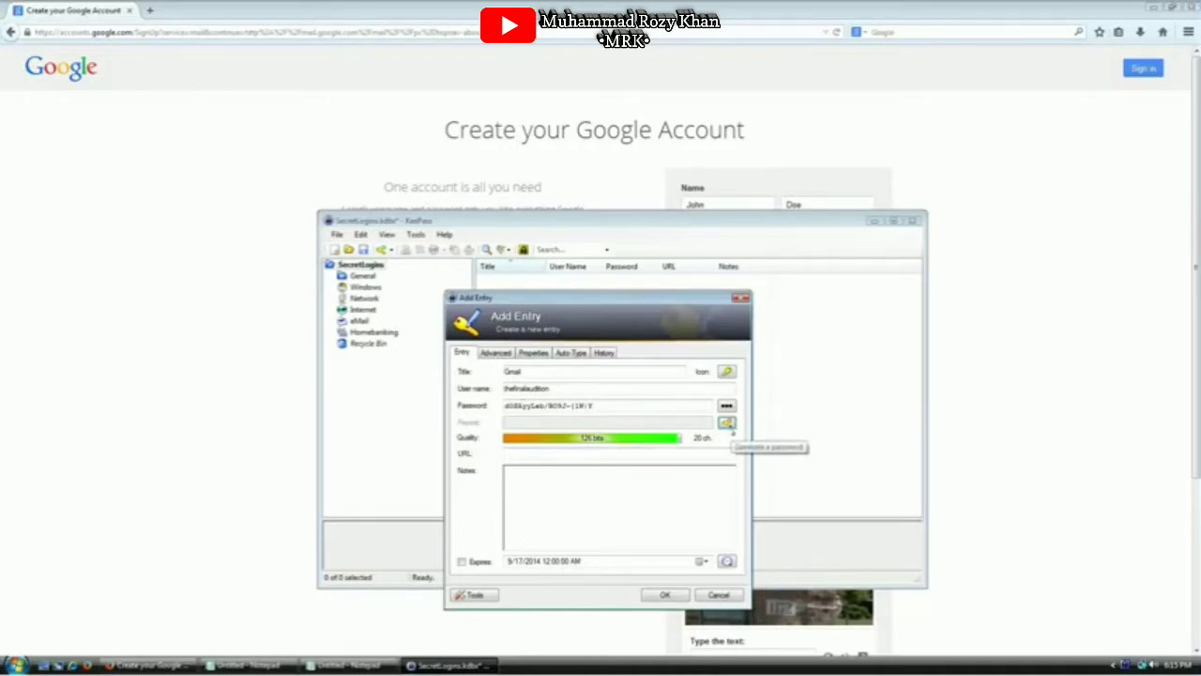
Regenerate the password at 64 characters with minus and underline characters enabled
left_click(727, 422)
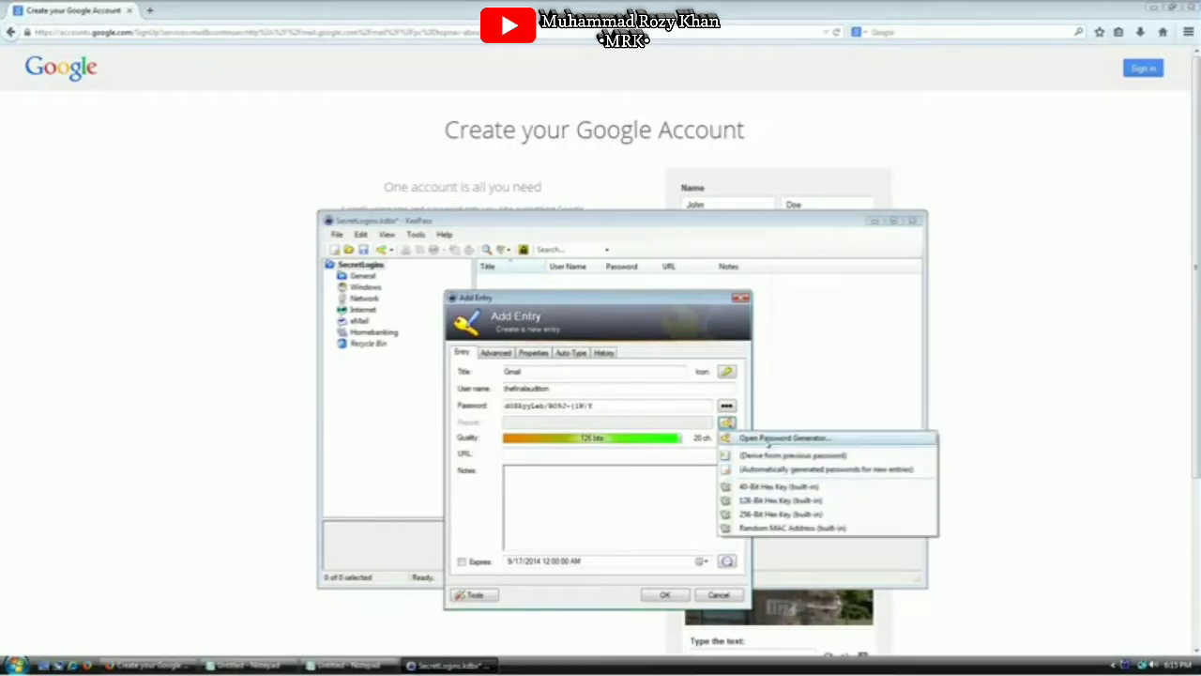
left_click(730, 437)
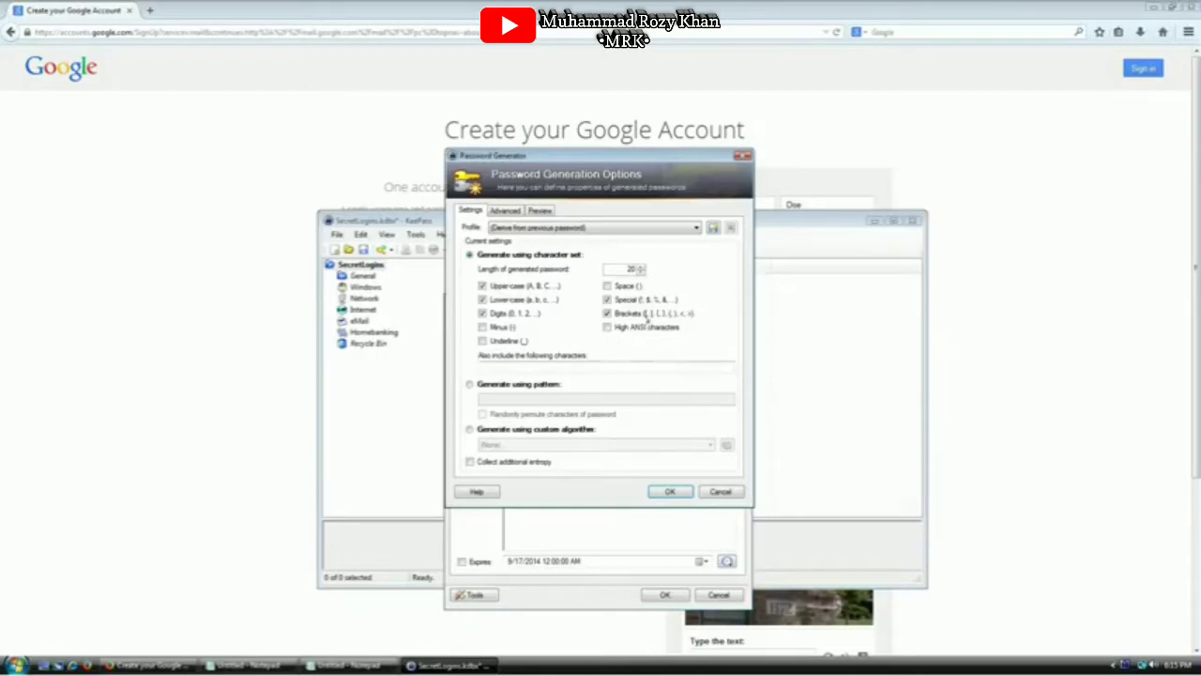
left_click(482, 327)
left_click(482, 340)
double_click(628, 269)
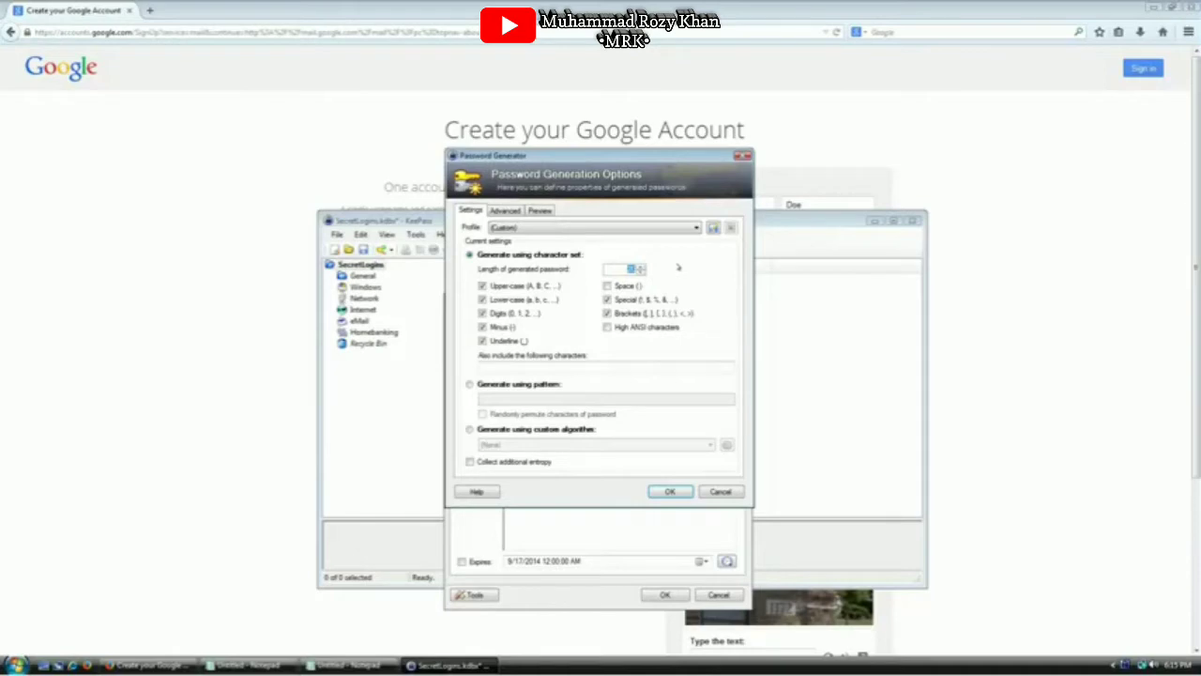
type("64")
left_click(663, 490)
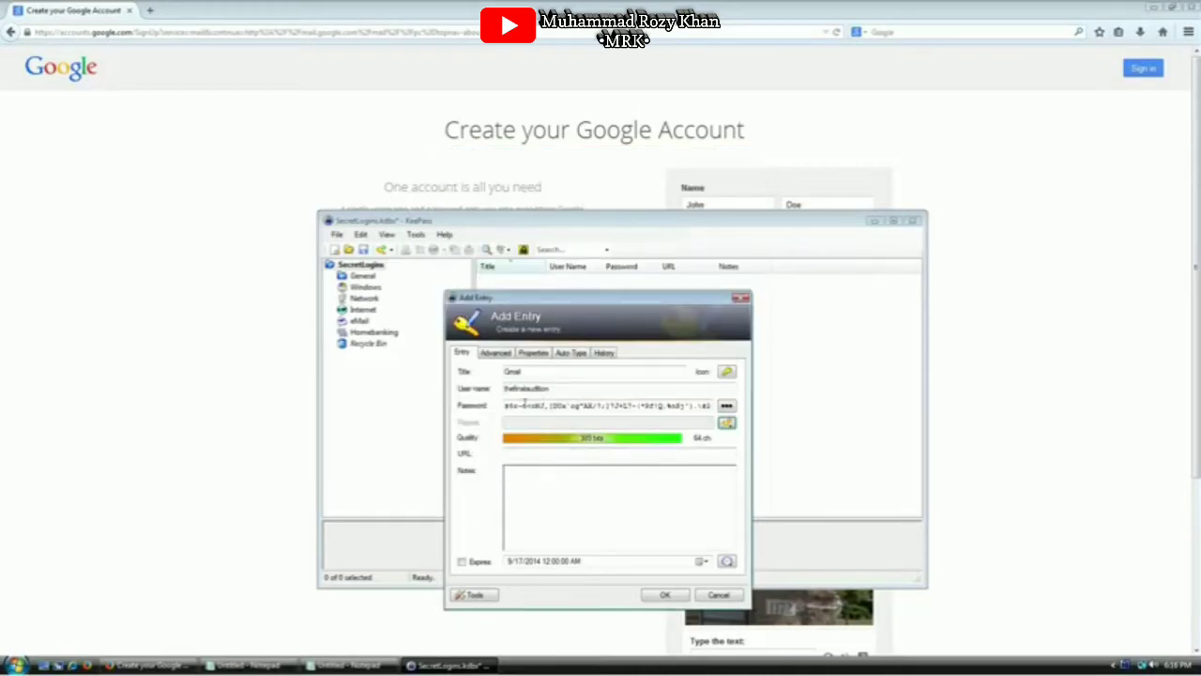
Select and deselect parts of the new password text to inspect it
left_click_drag(525, 406, 735, 402)
left_click(654, 405)
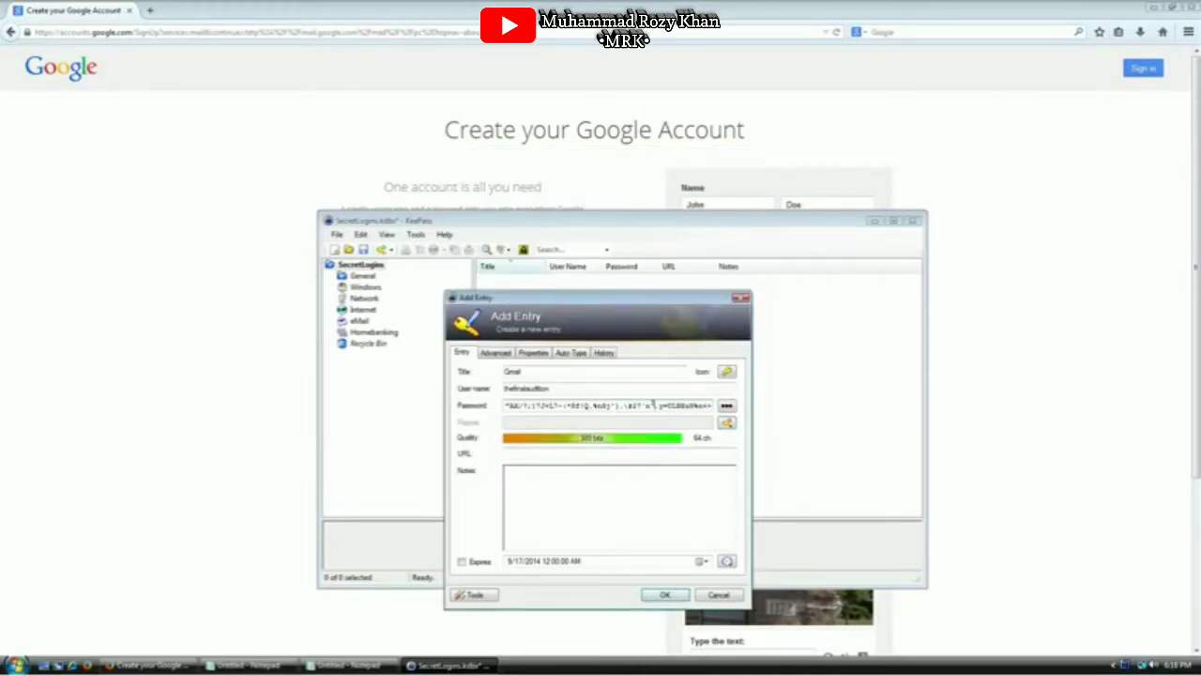
left_click_drag(655, 405, 471, 397)
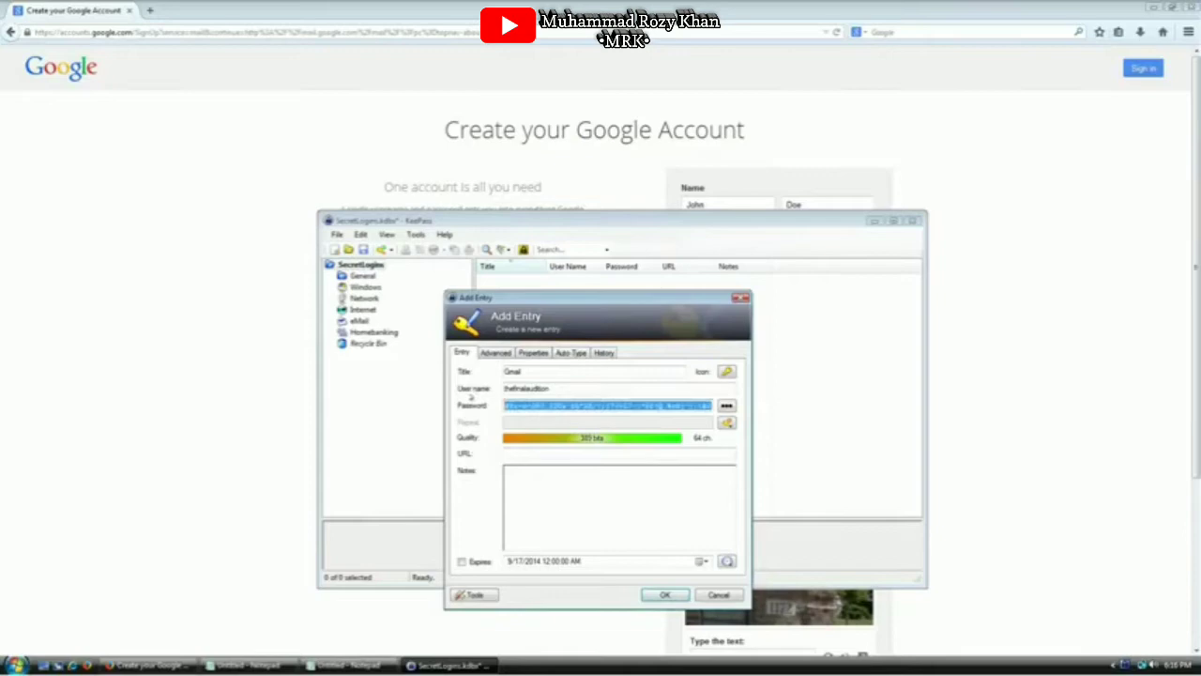
left_click(557, 405)
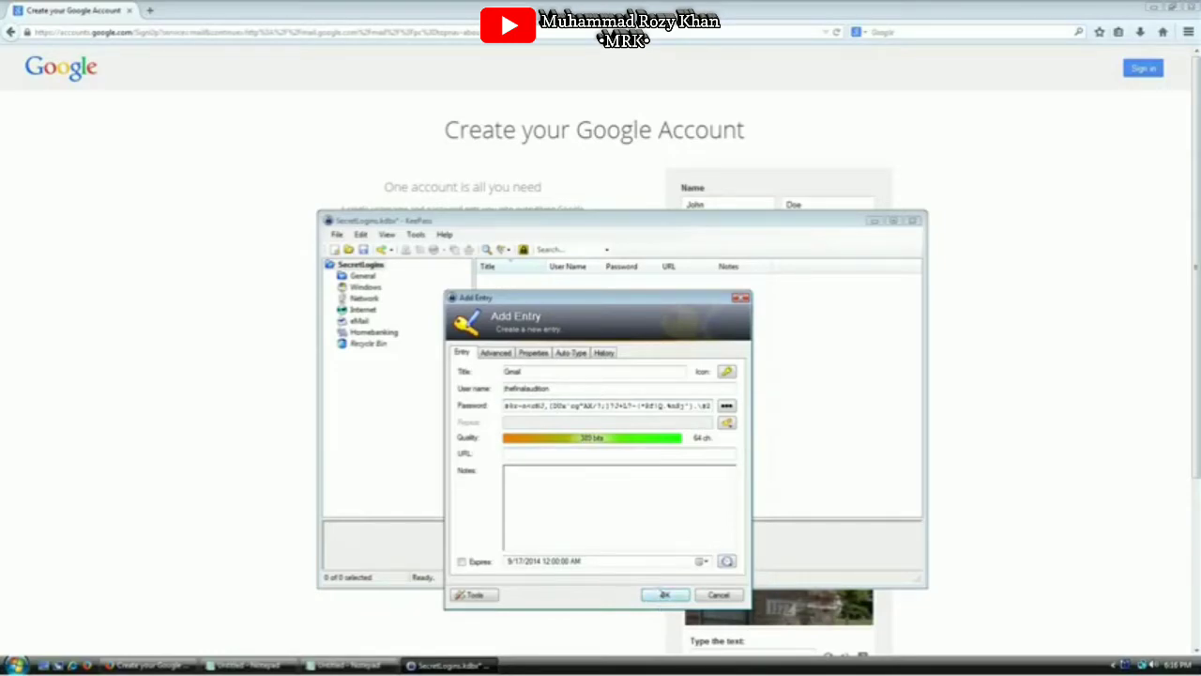
Save the Gmail entry, narrow the Title column and shift KeePass left
left_click(664, 594)
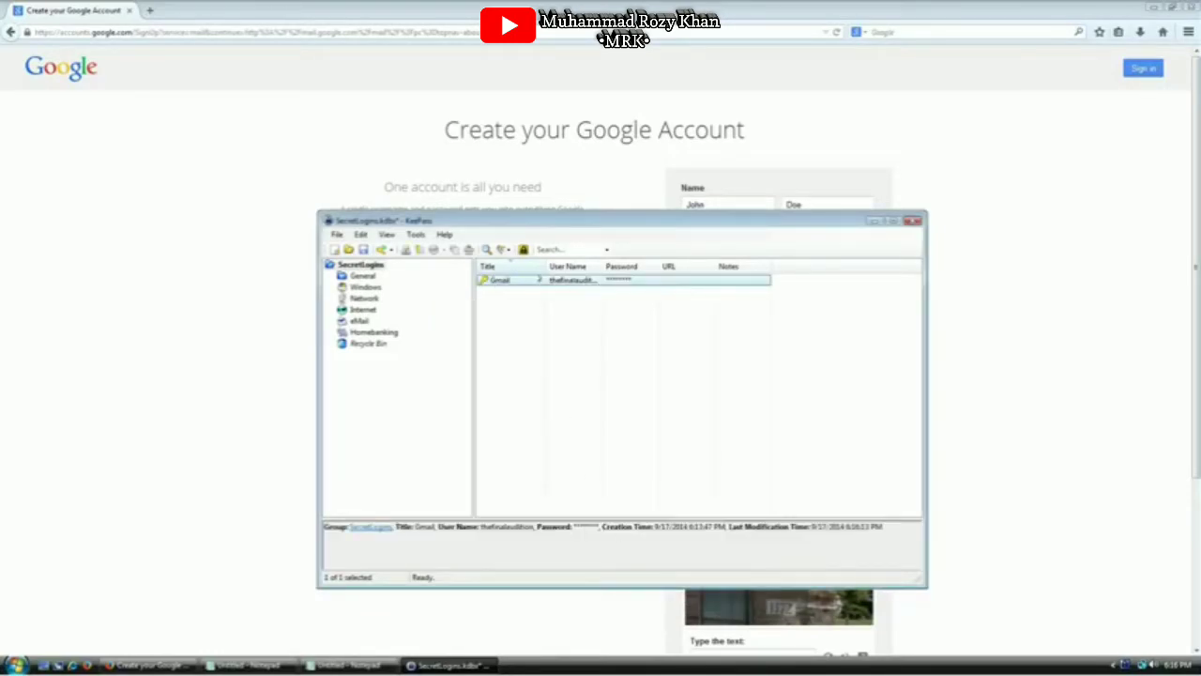
left_click_drag(548, 267, 614, 268)
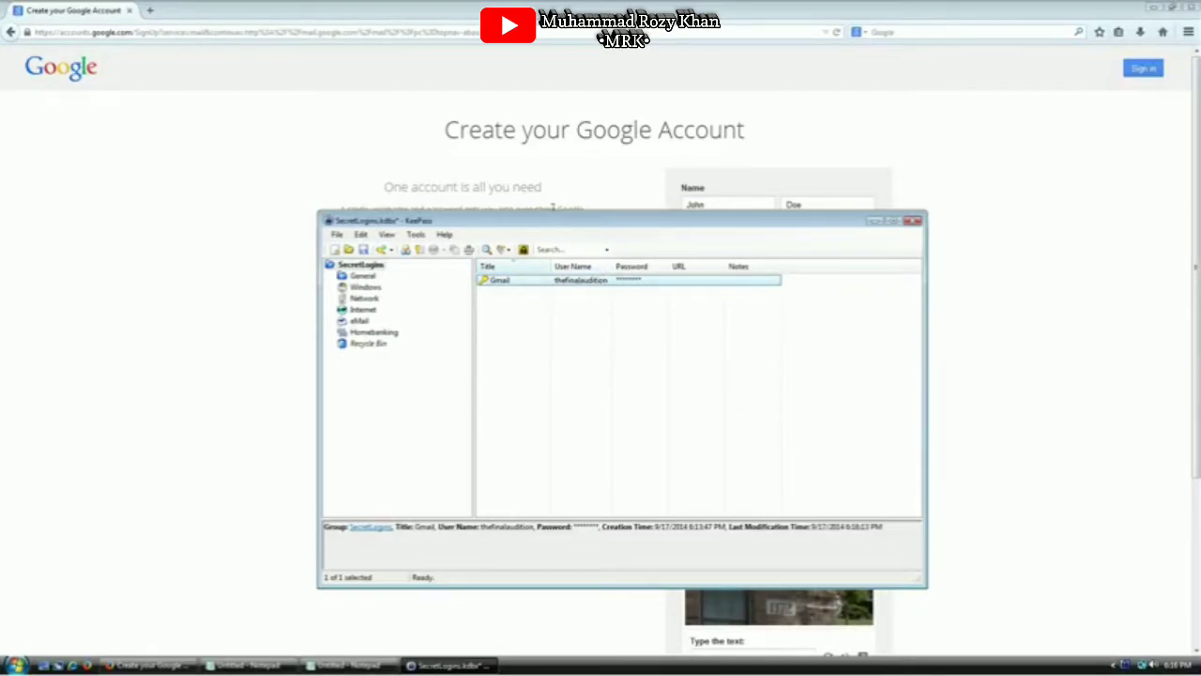
left_click_drag(560, 224, 417, 211)
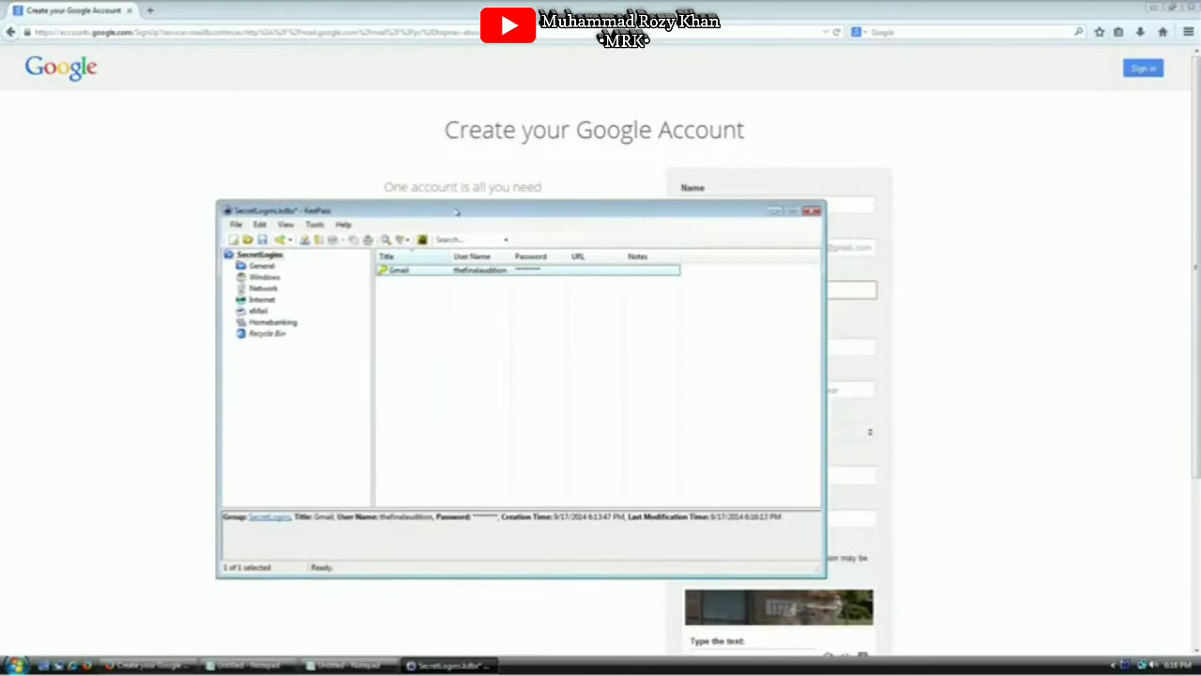
Copy the Gmail entry's password to the clipboard and bring Notepad forward
right_click(402, 271)
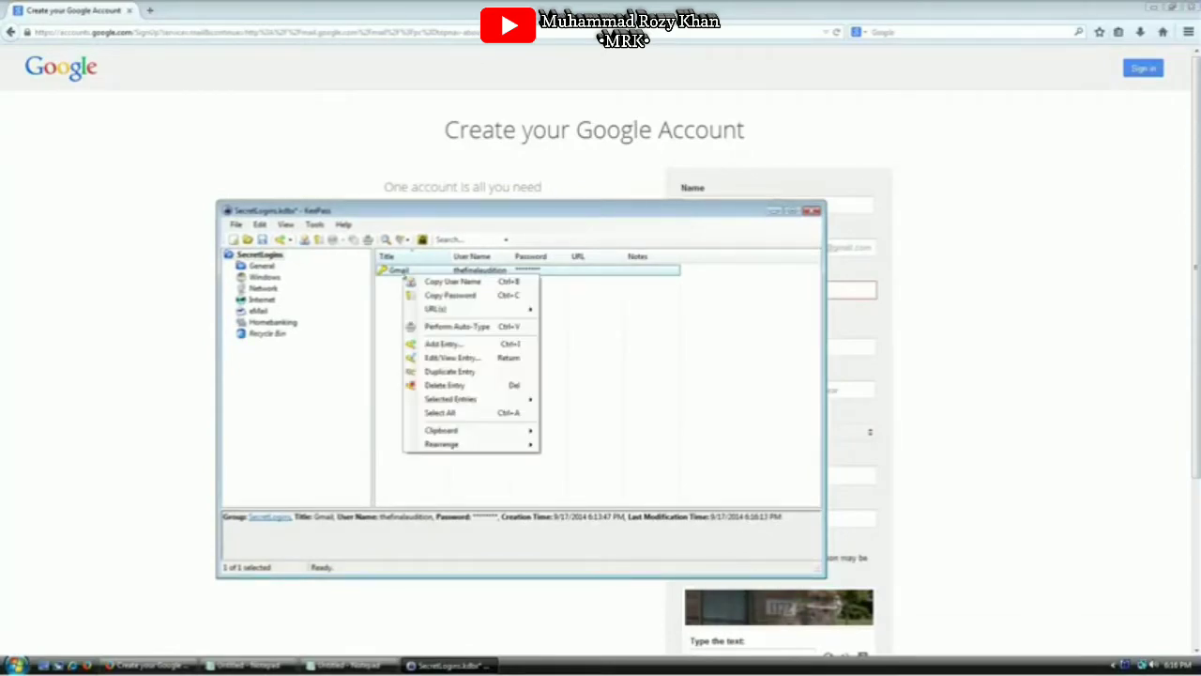
left_click(519, 297)
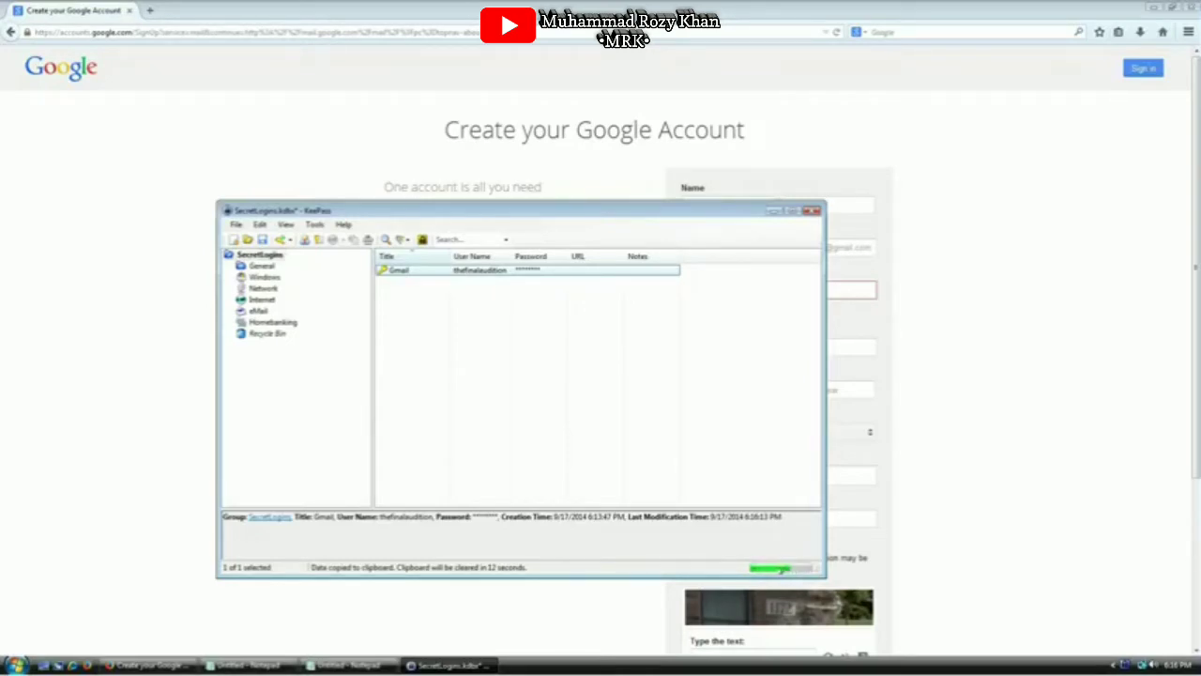
left_click(349, 666)
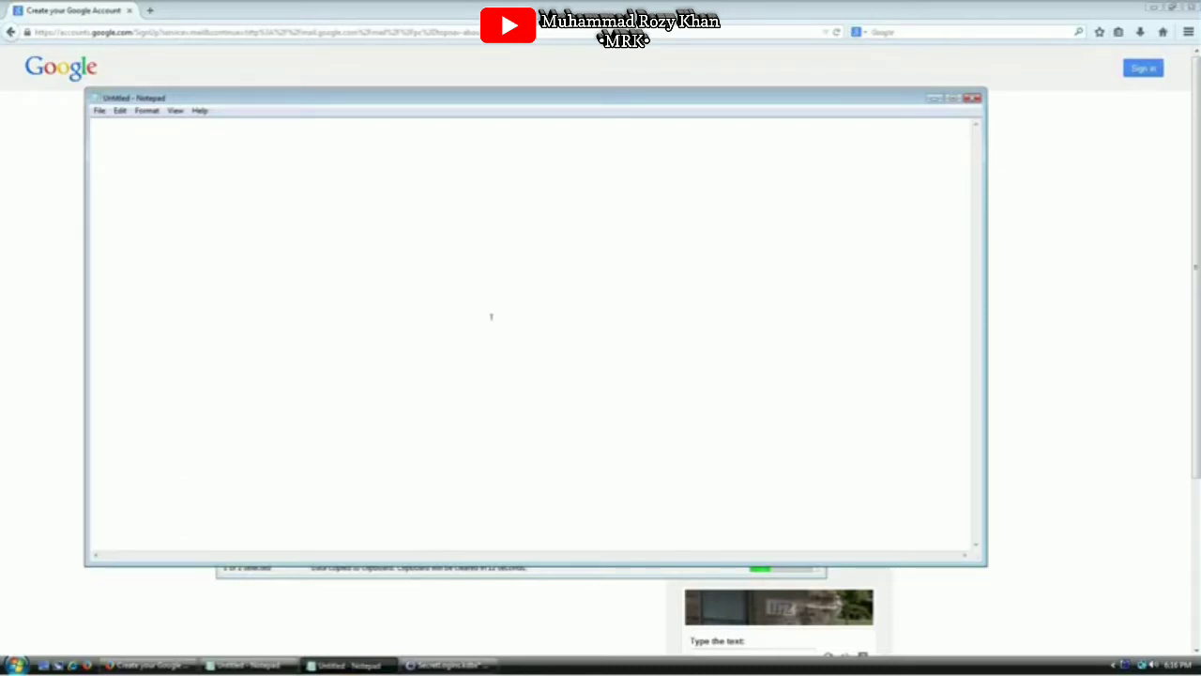
Paste the Gmail password into Notepad to check it, then close Notepad without saving
key("ctrl+v")
left_click_drag(436, 85, 437, 82)
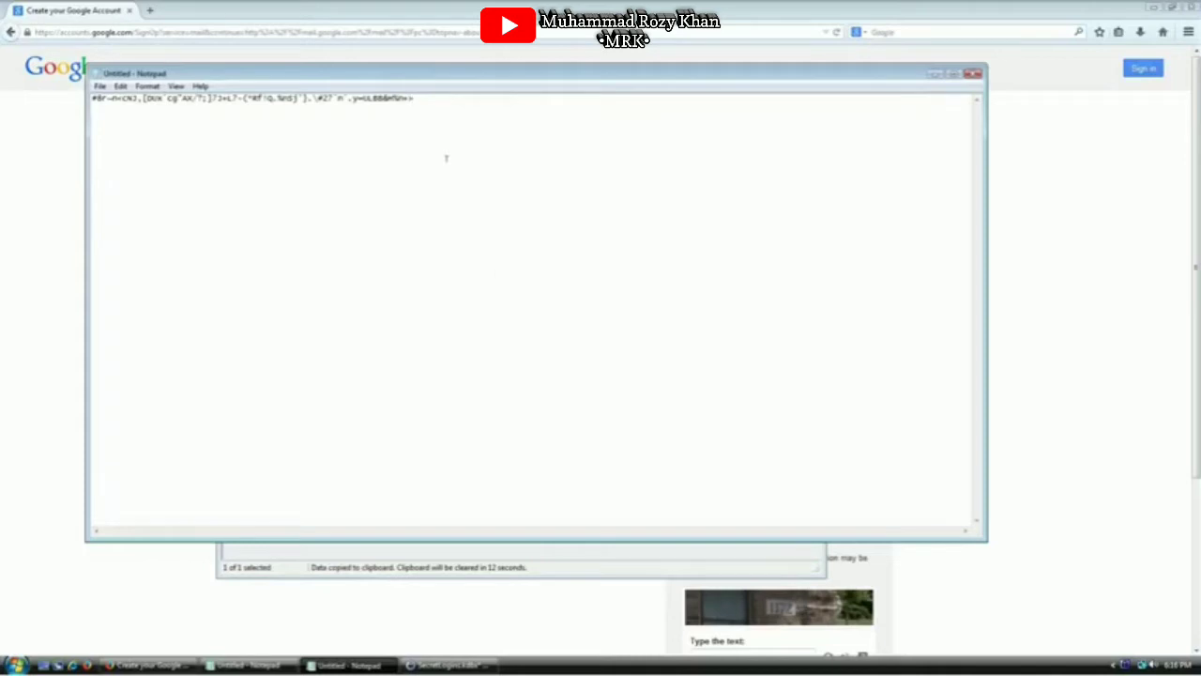
left_click(729, 574)
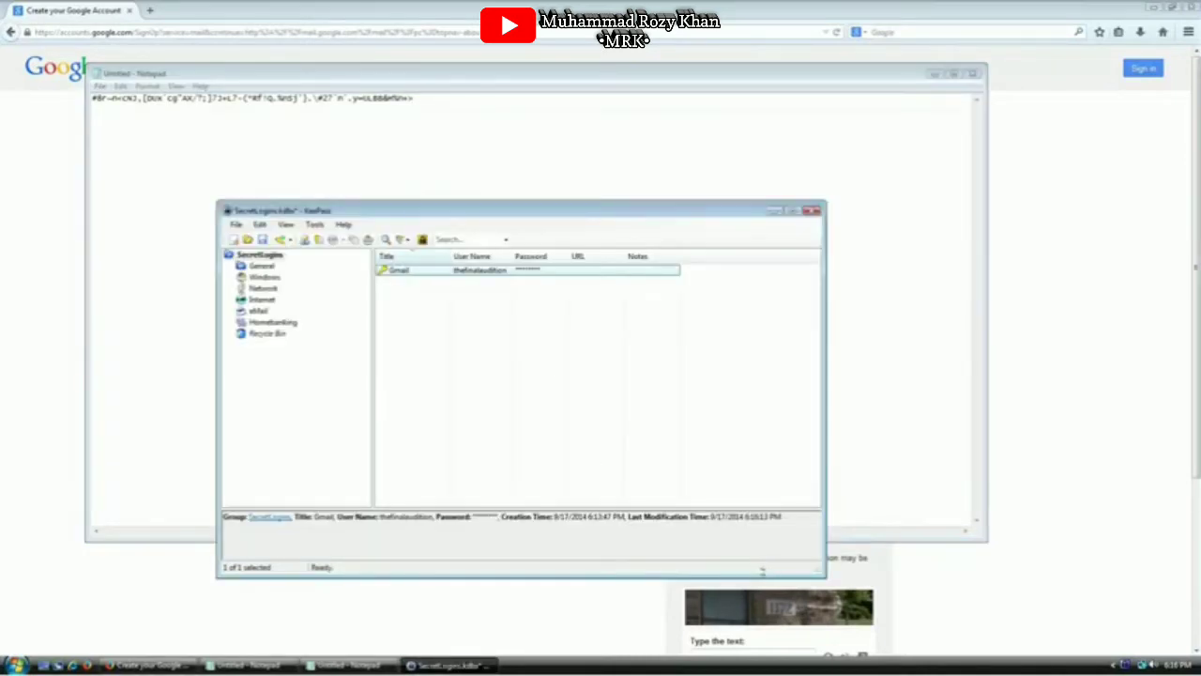
left_click(510, 134)
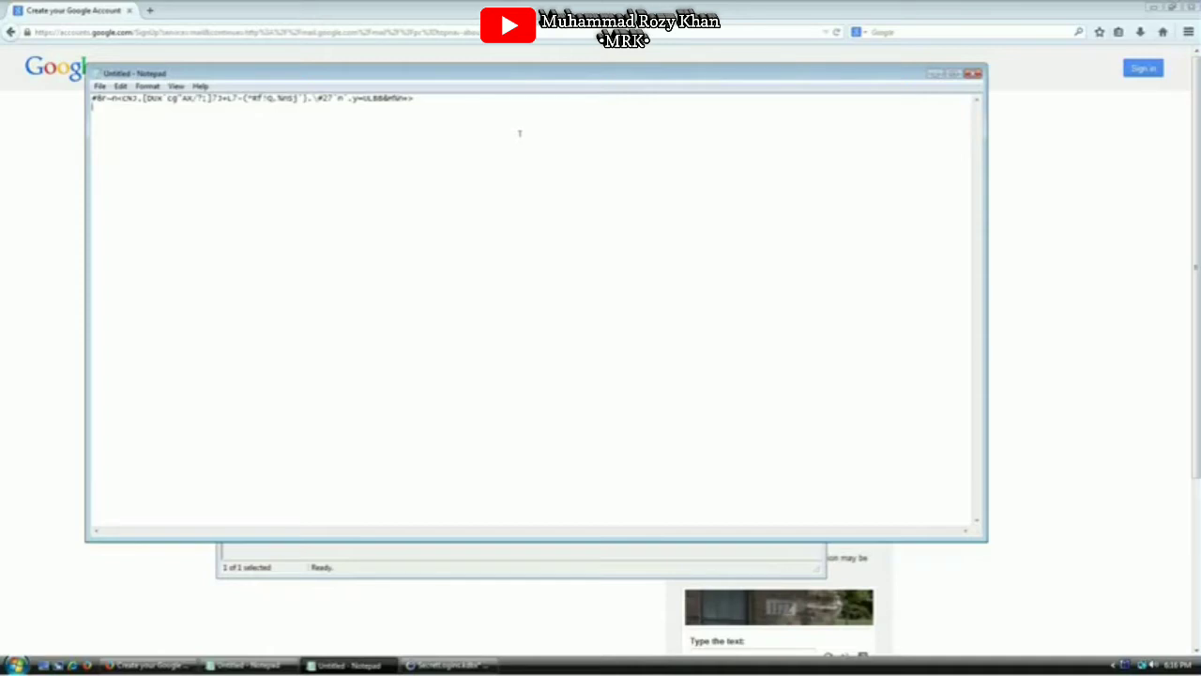
left_click(972, 72)
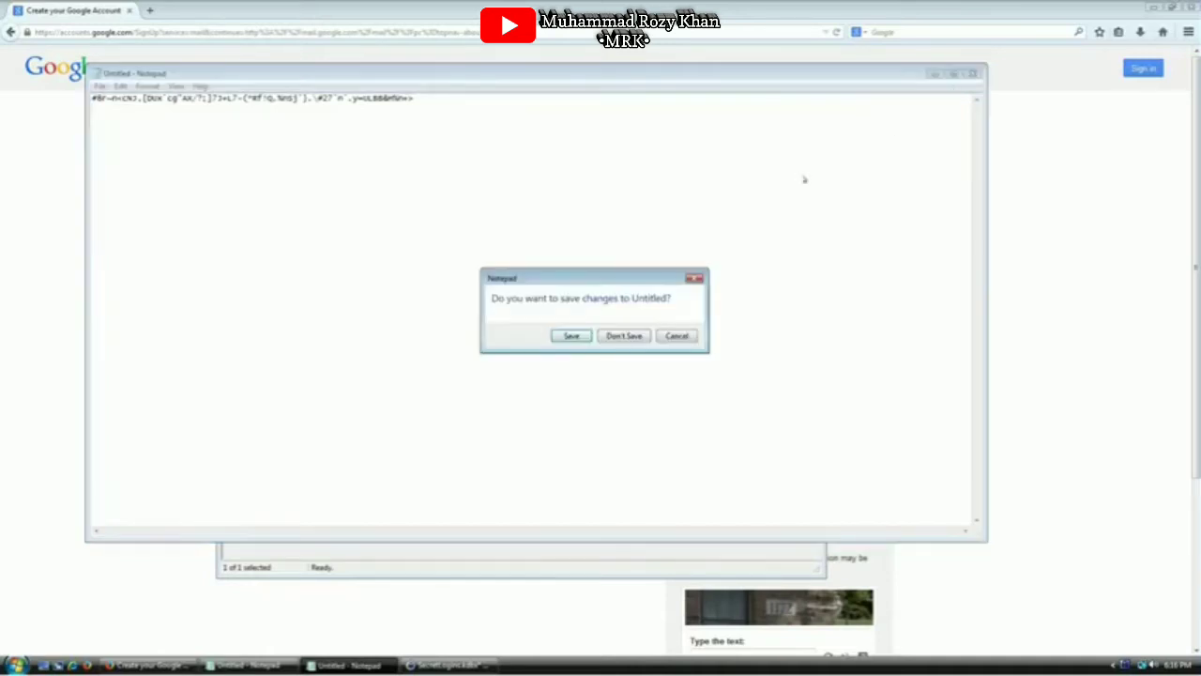
left_click(605, 335)
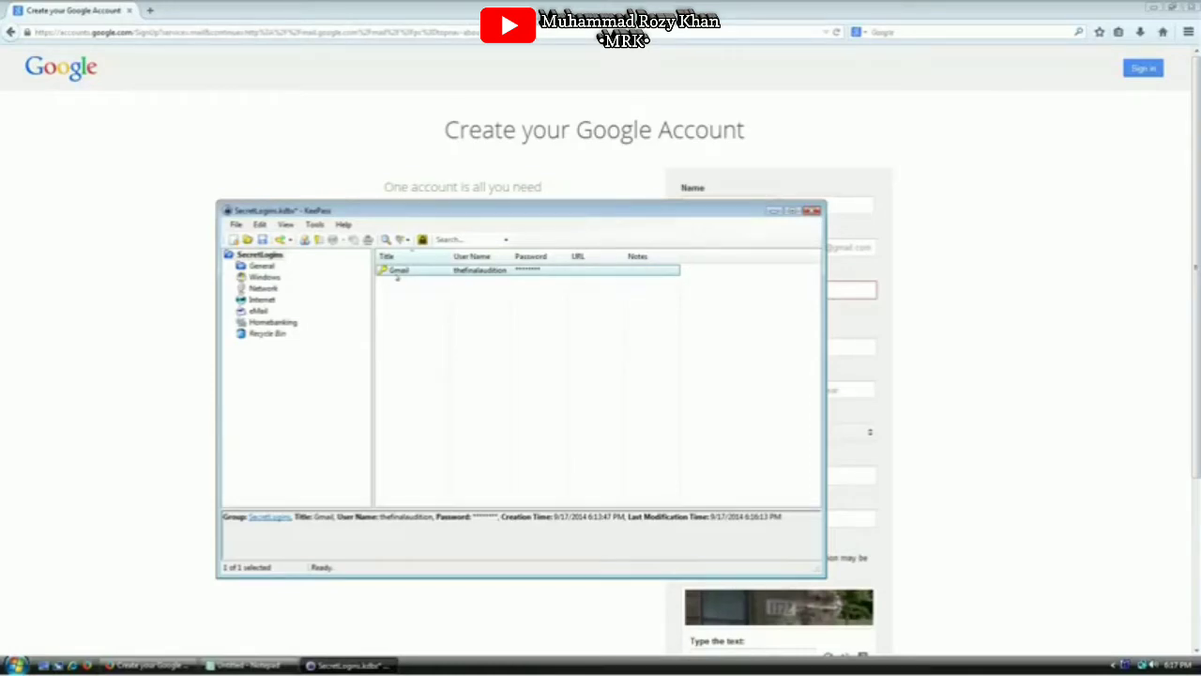
Reopen the Gmail entry and generate a password with spaces, underscores and additional entropy collection
double_click(398, 271)
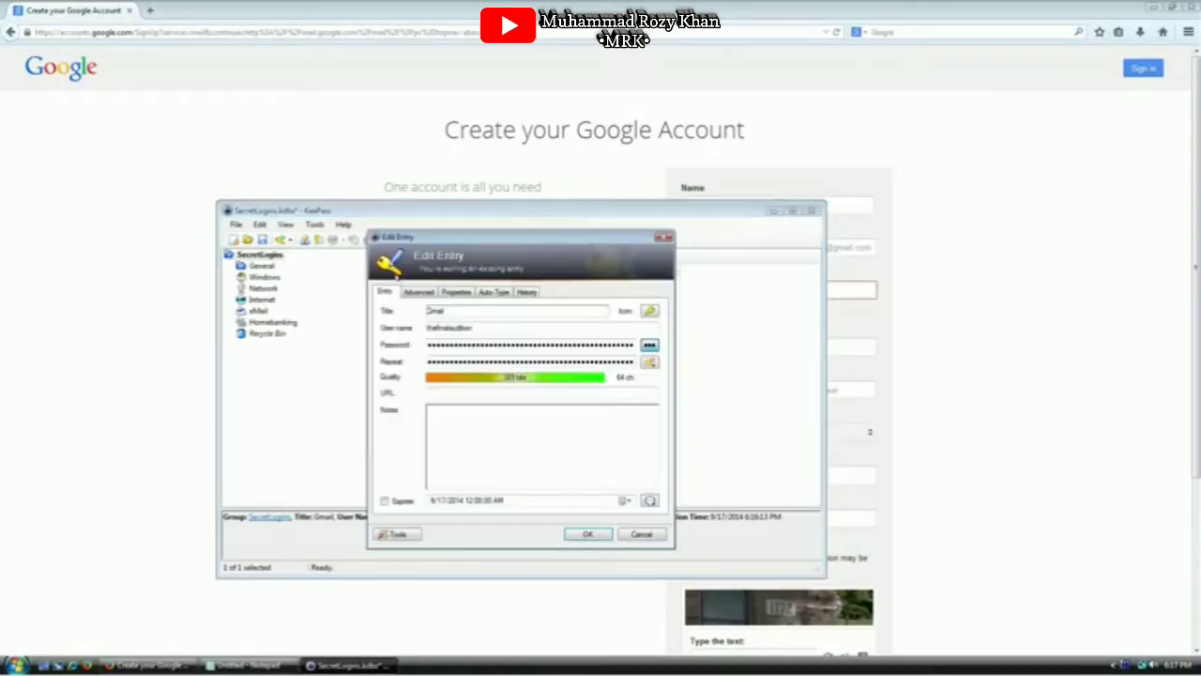
left_click(650, 363)
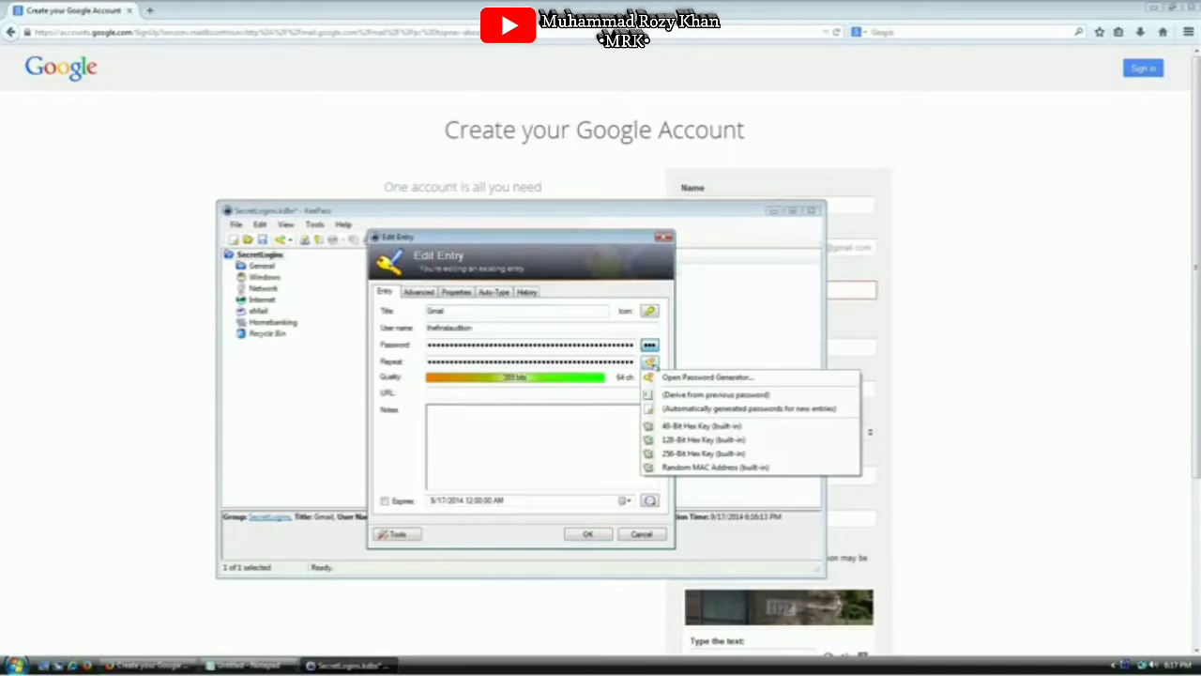
left_click(702, 377)
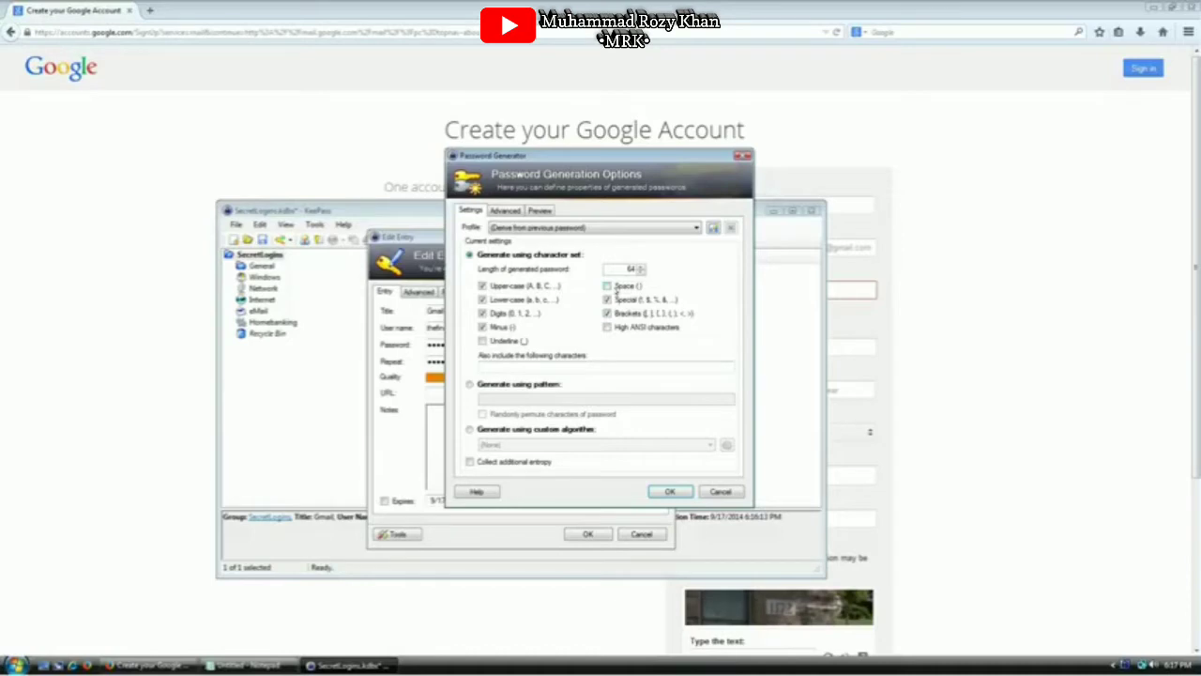
left_click(606, 285)
left_click(517, 340)
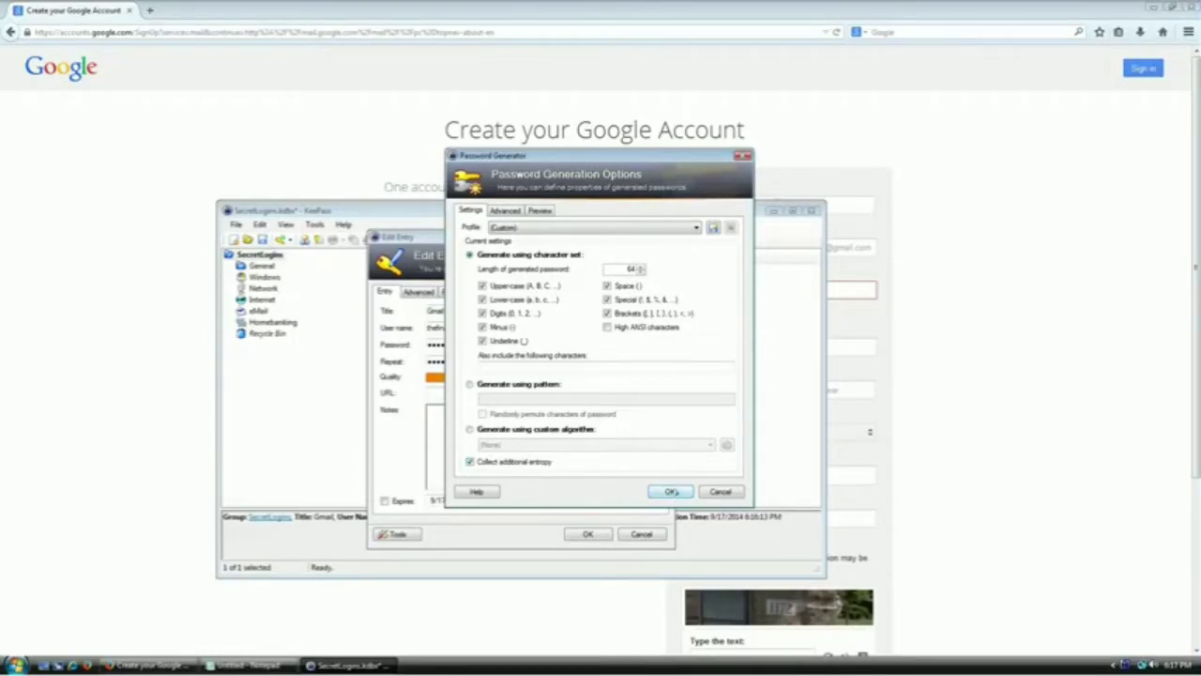
left_click(670, 491)
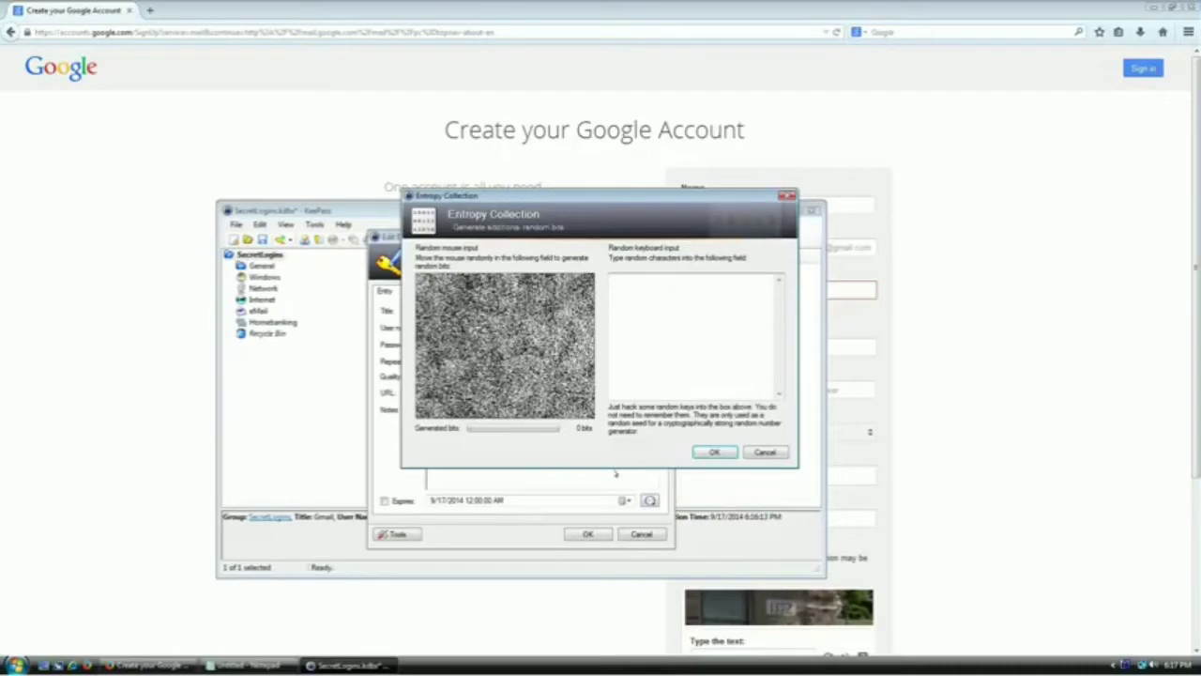
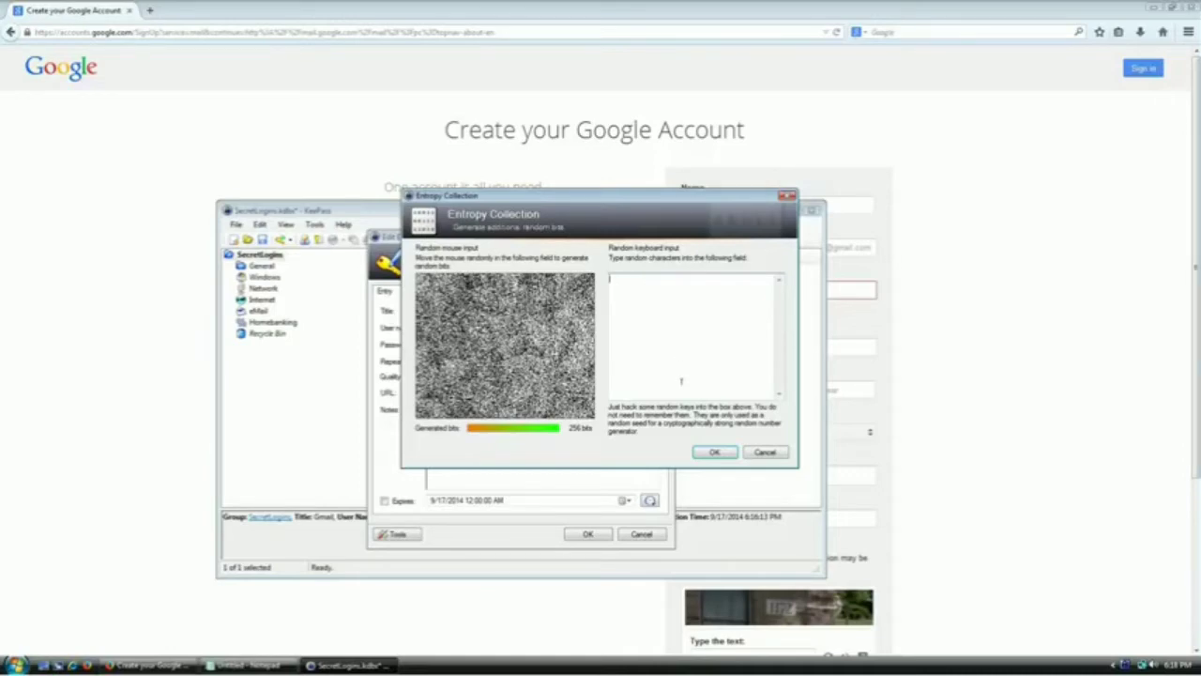
Switch to the Firefox window behind KeePass and open a new tab
left_click(150, 11)
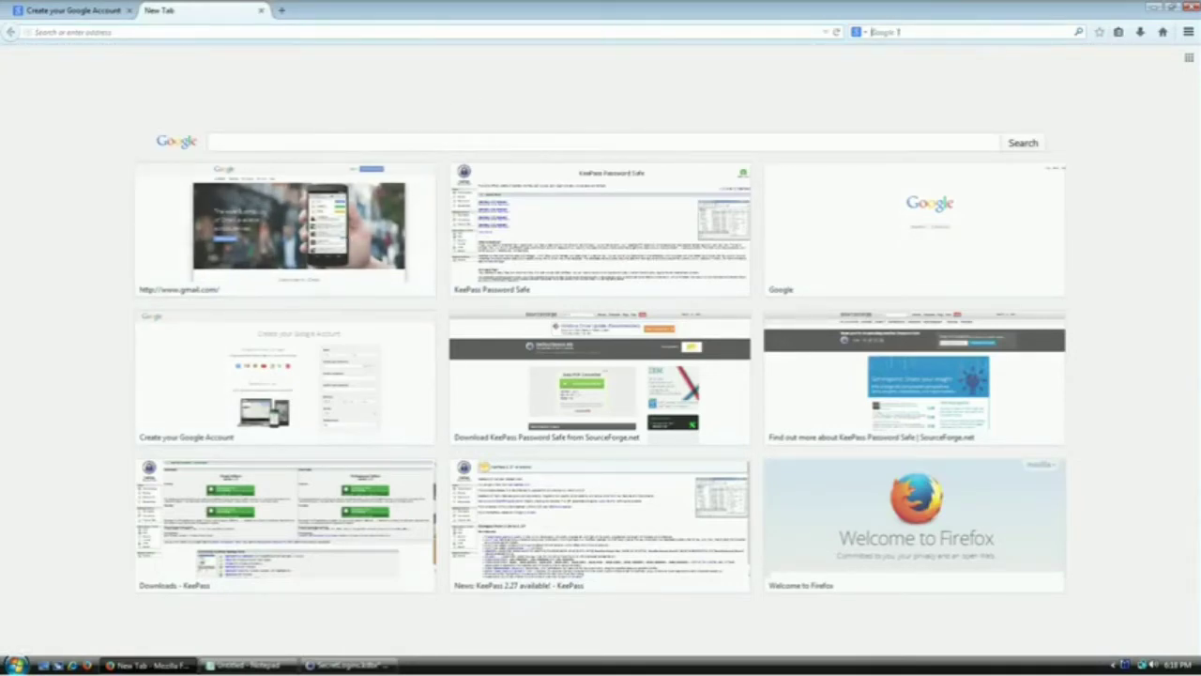
Search Google for 'whatever dude' and paste the top results' text into KeePass's random input box
type("whatever dude")
key("Return")
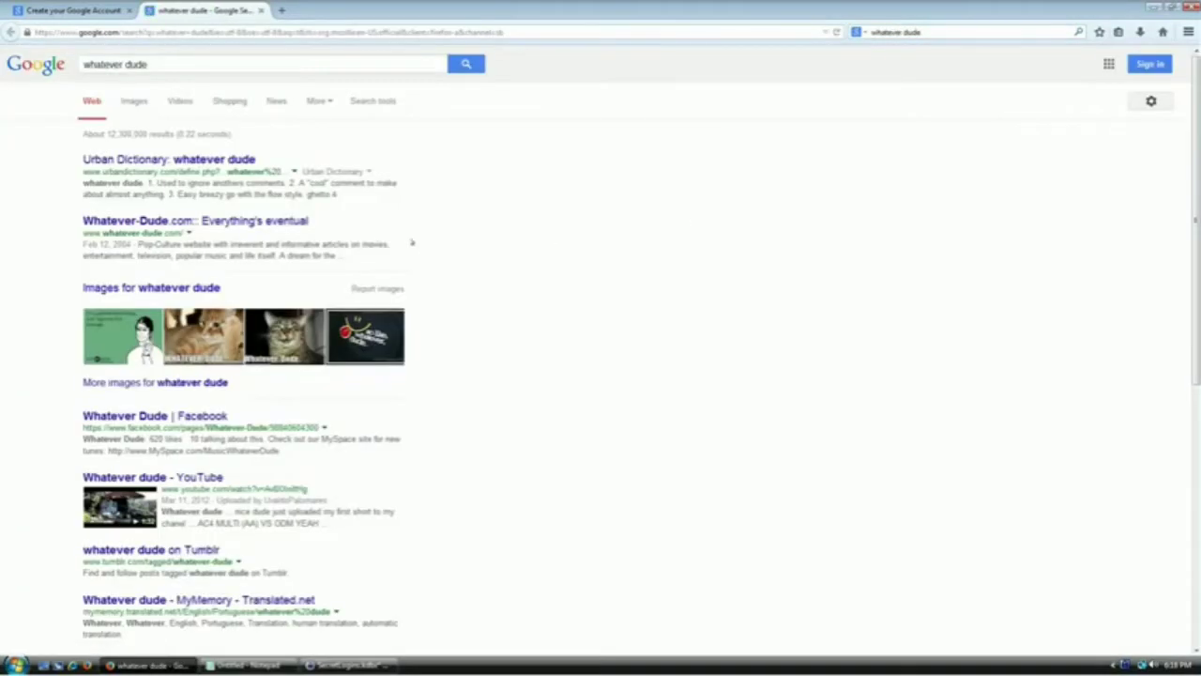
left_click_drag(368, 208, 84, 156)
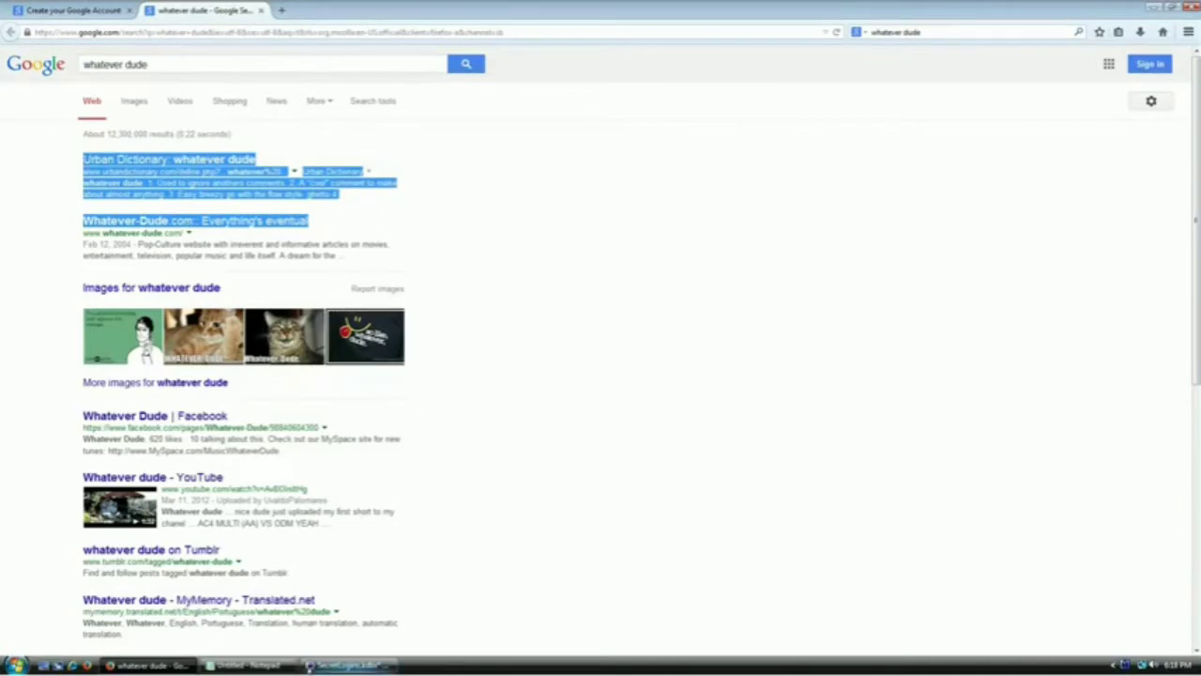
left_click(345, 665)
type("Urban Dictionary: whatever dude www.urbandictionary.com/define.php?...whatever%20... Urban Dictionary whatever dude. 1. Used to ignore jerkfaces comments. 2. A \"cool\" comment to make about almost anything. 3 Easy breezy go with the flow style. ghetto 4 Whatever-Dude.com :: Everything's eventual")
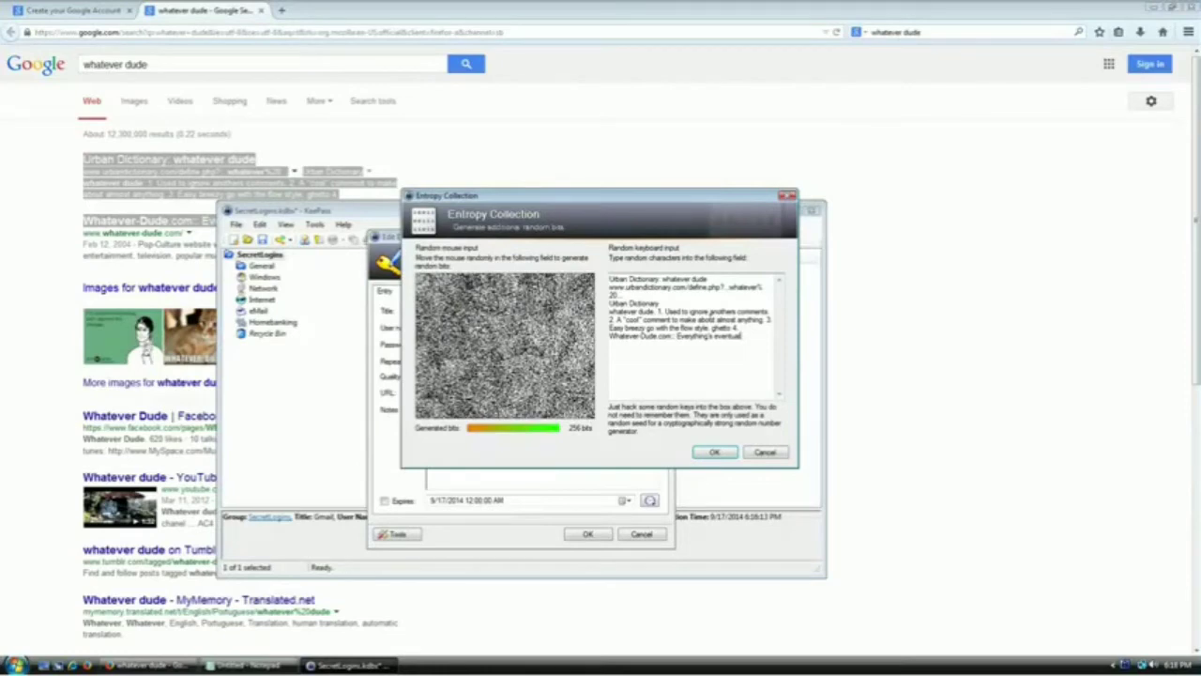
Type extra random keys, finish entropy collection, and save the Gmail entry with the 64-character password
type("df sdfsdf suh wuho5675")
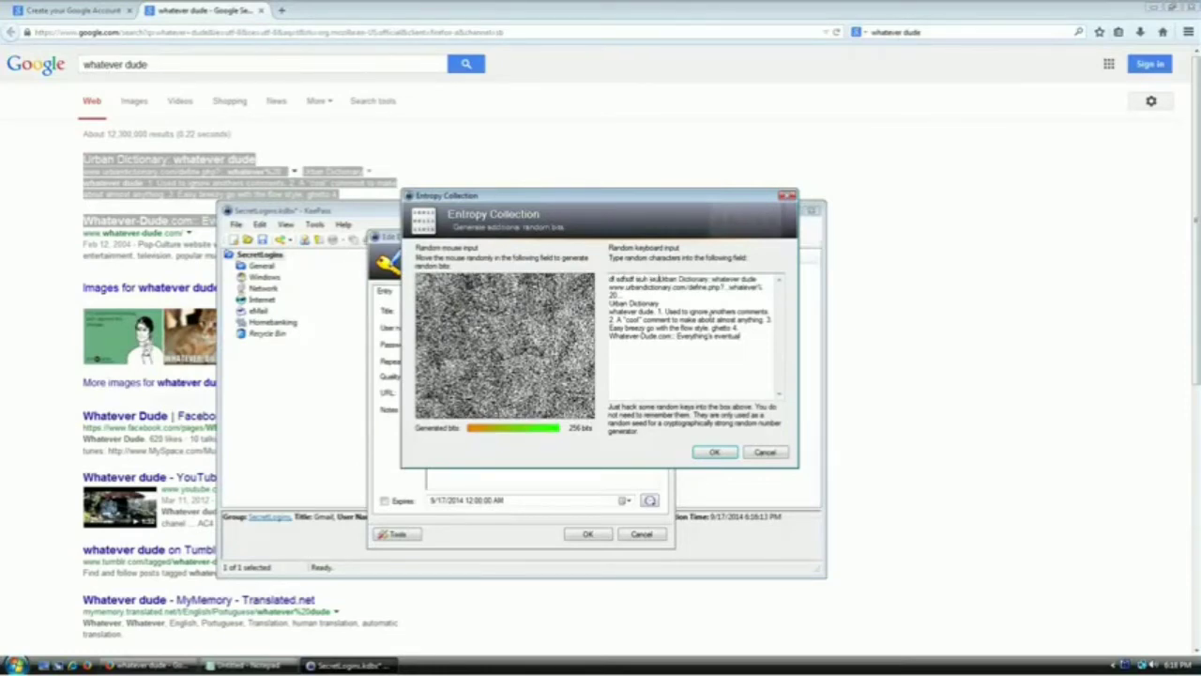
type("y siuh @nkjdsdr")
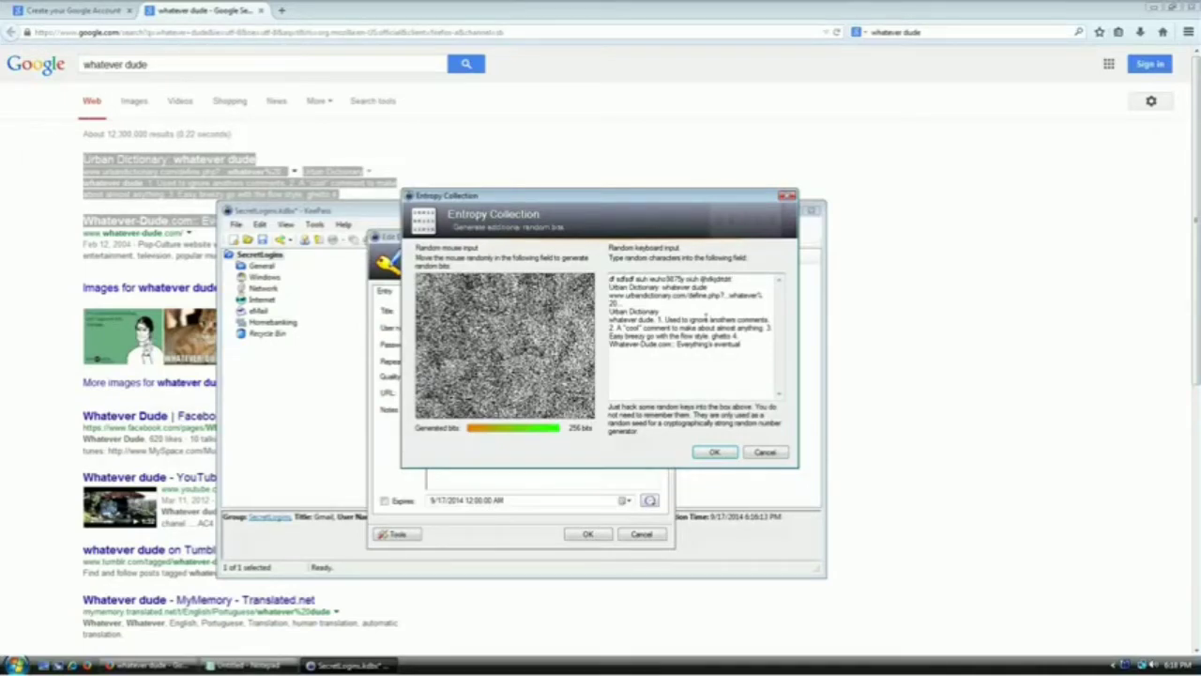
left_click(714, 452)
left_click(715, 452)
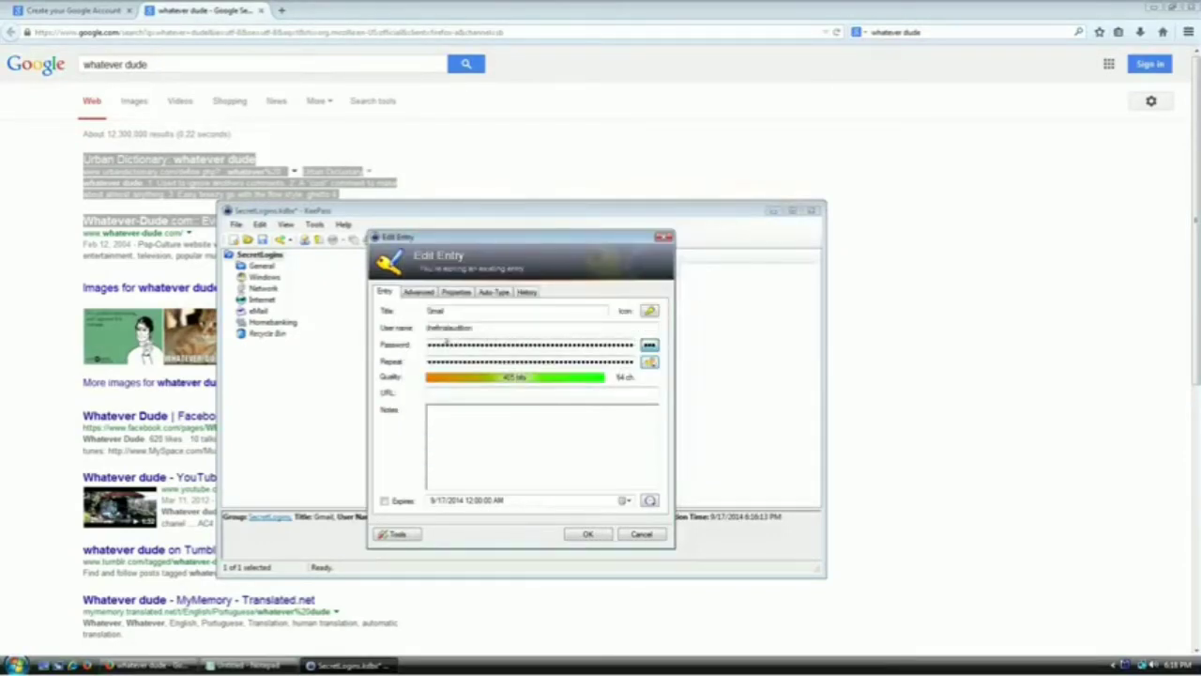
double_click(429, 341)
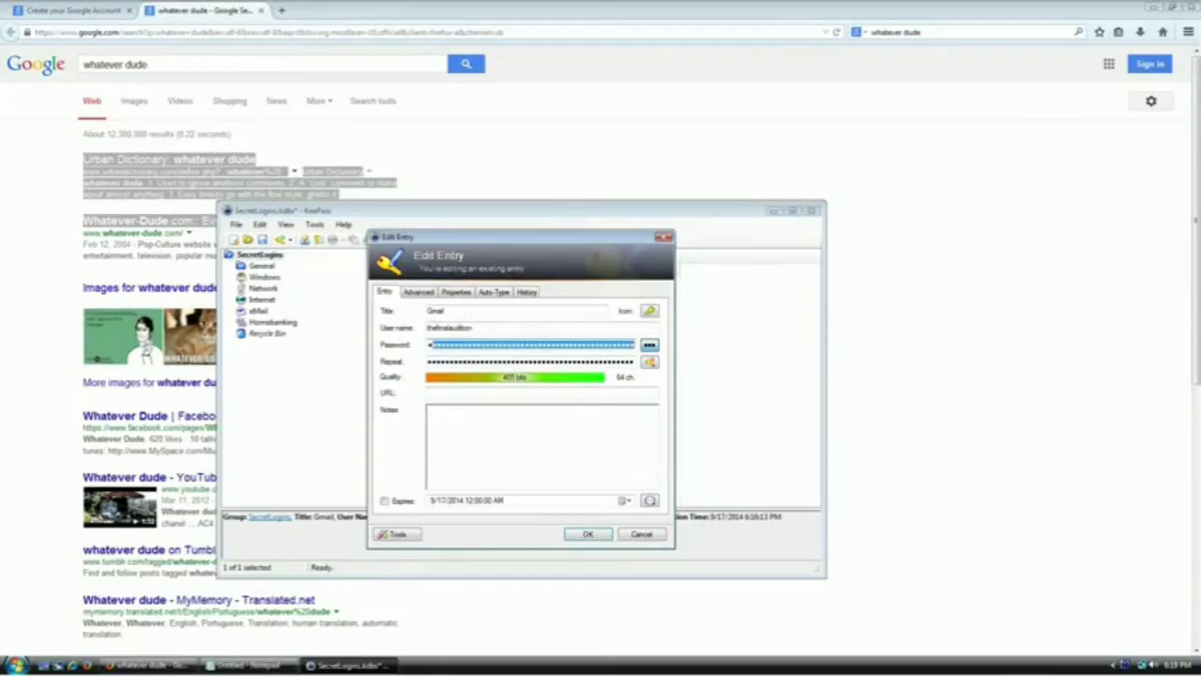
left_click(597, 345)
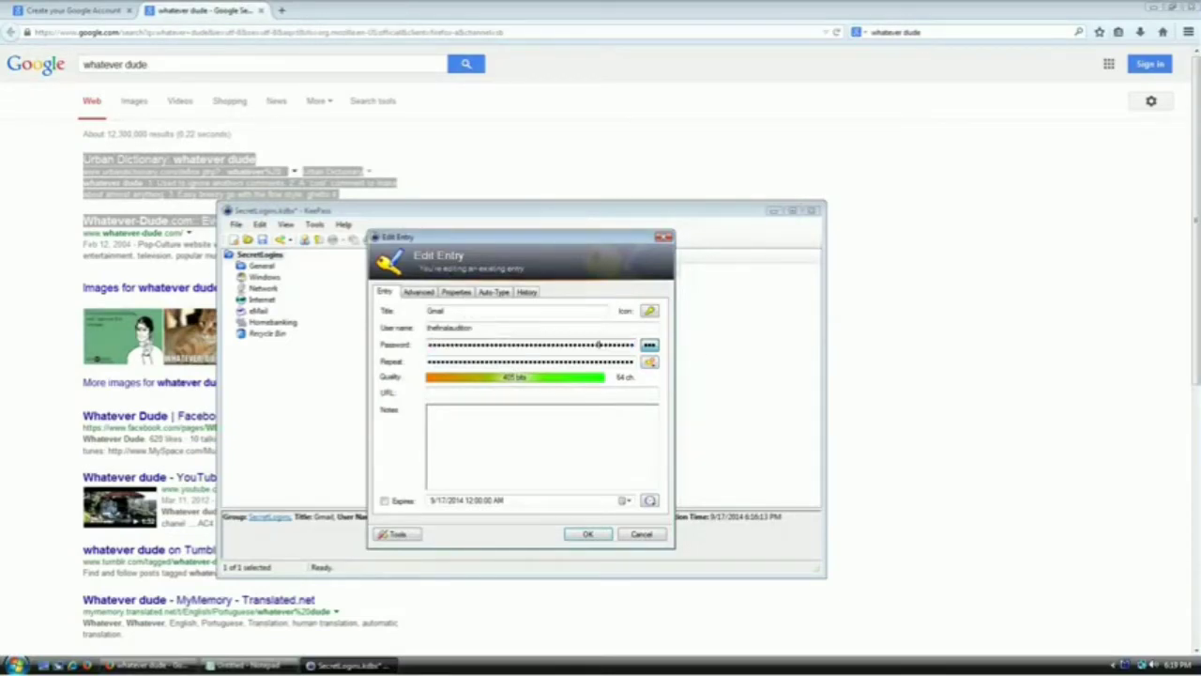
left_click(588, 535)
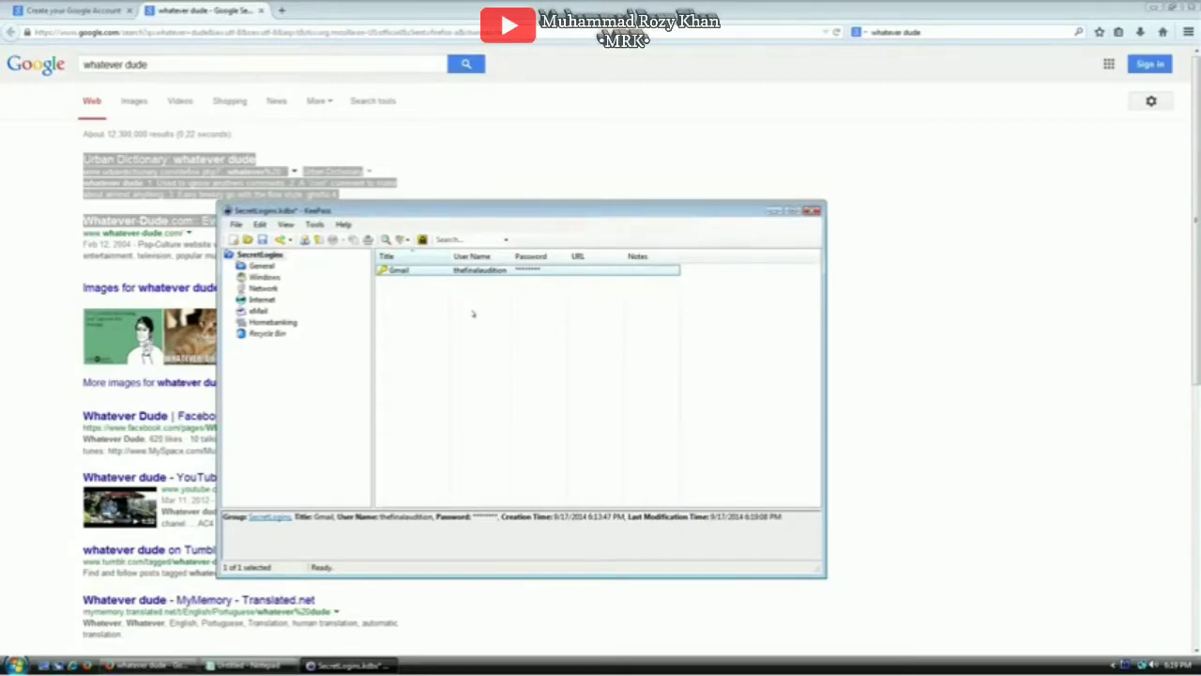
Copy the Gmail password and paste it into both sign-up password fields
key("ctrl+c")
left_click(260, 11)
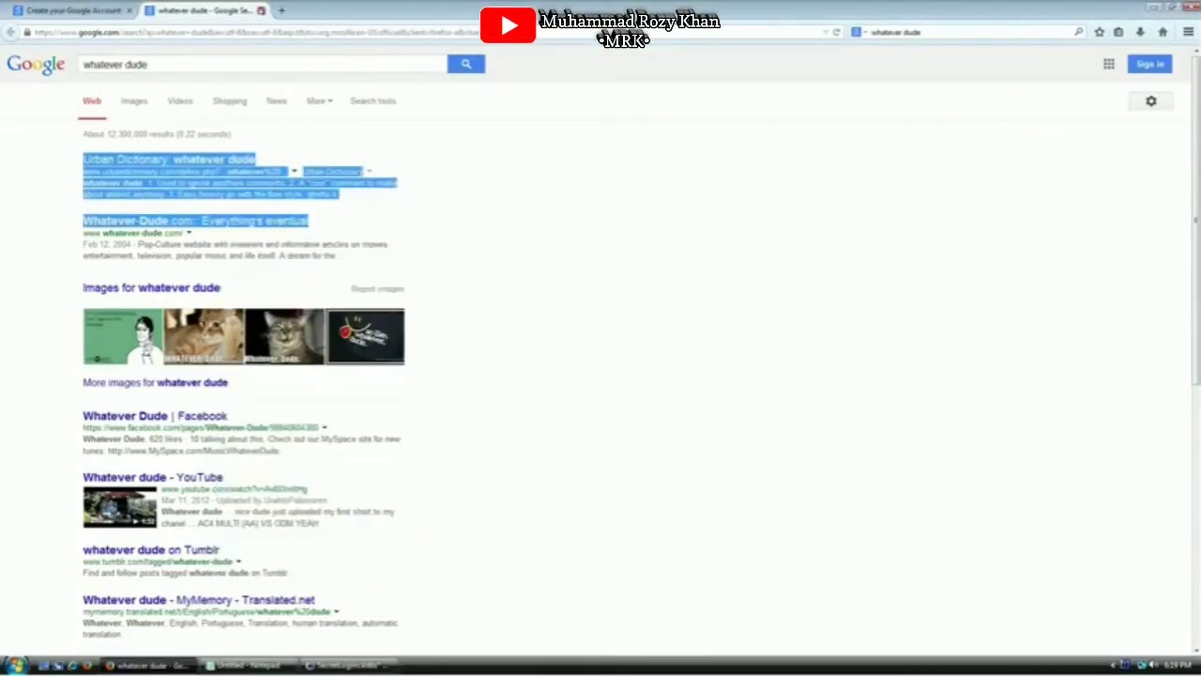
left_click(707, 291)
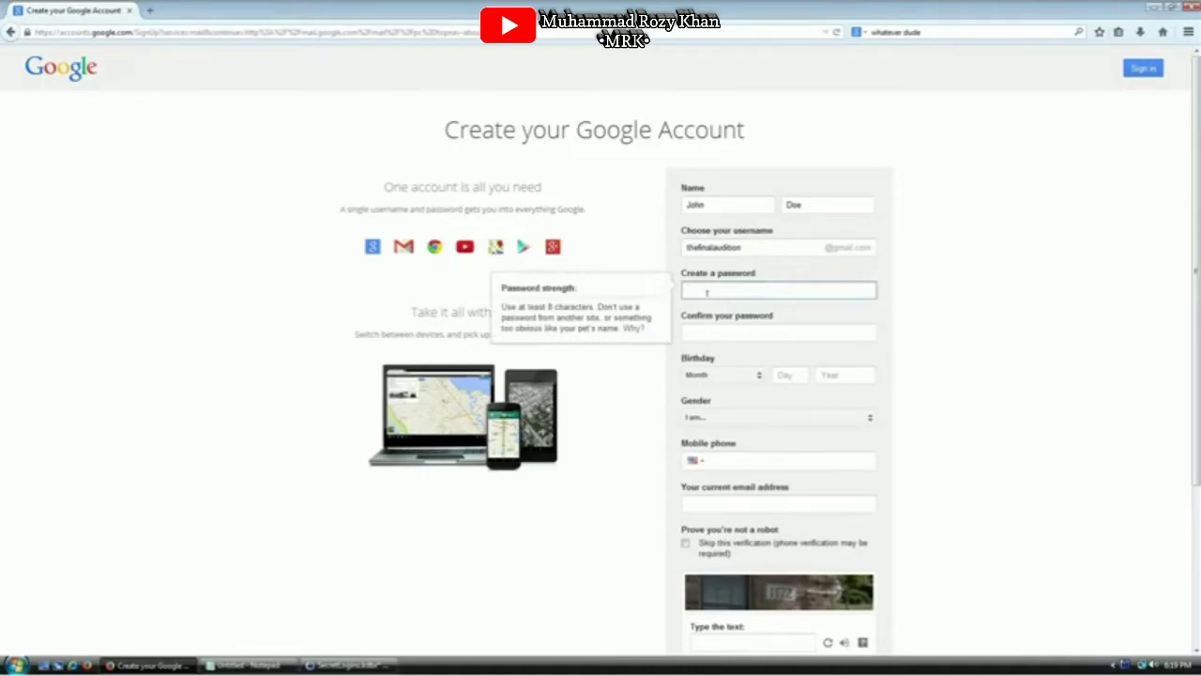
key("ctrl+v")
left_click(719, 329)
key("ctrl+v")
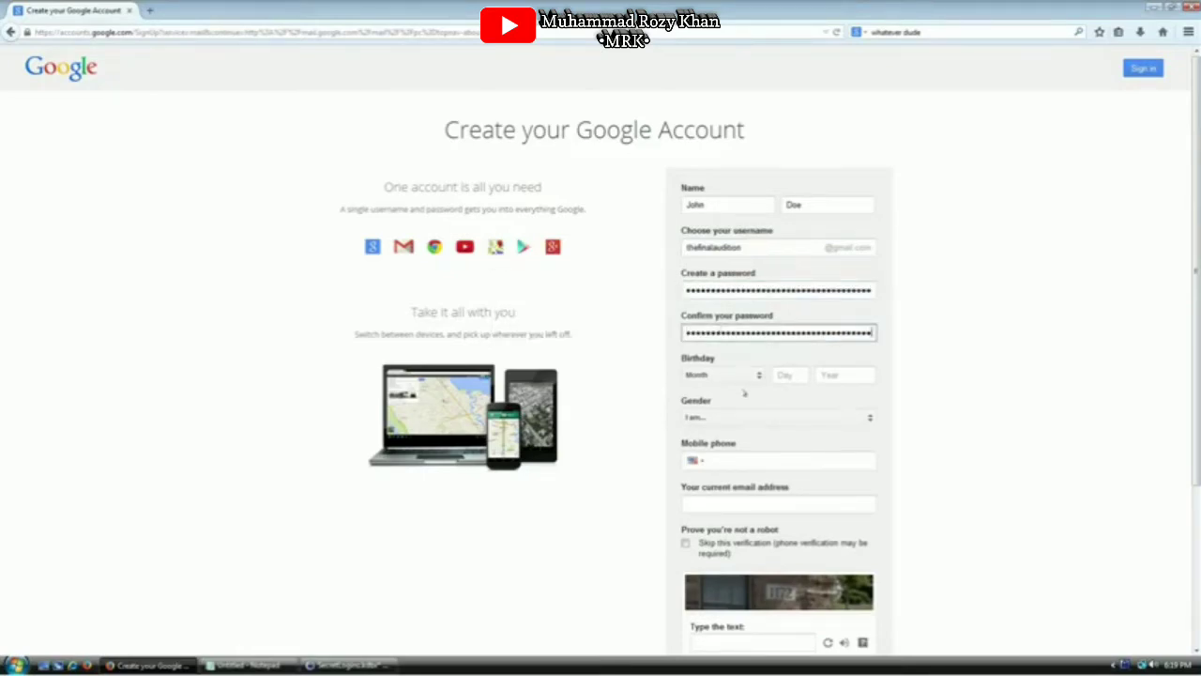
Answer the captcha with 1172, accept the Terms, submit, and never remember the password
left_click(746, 460)
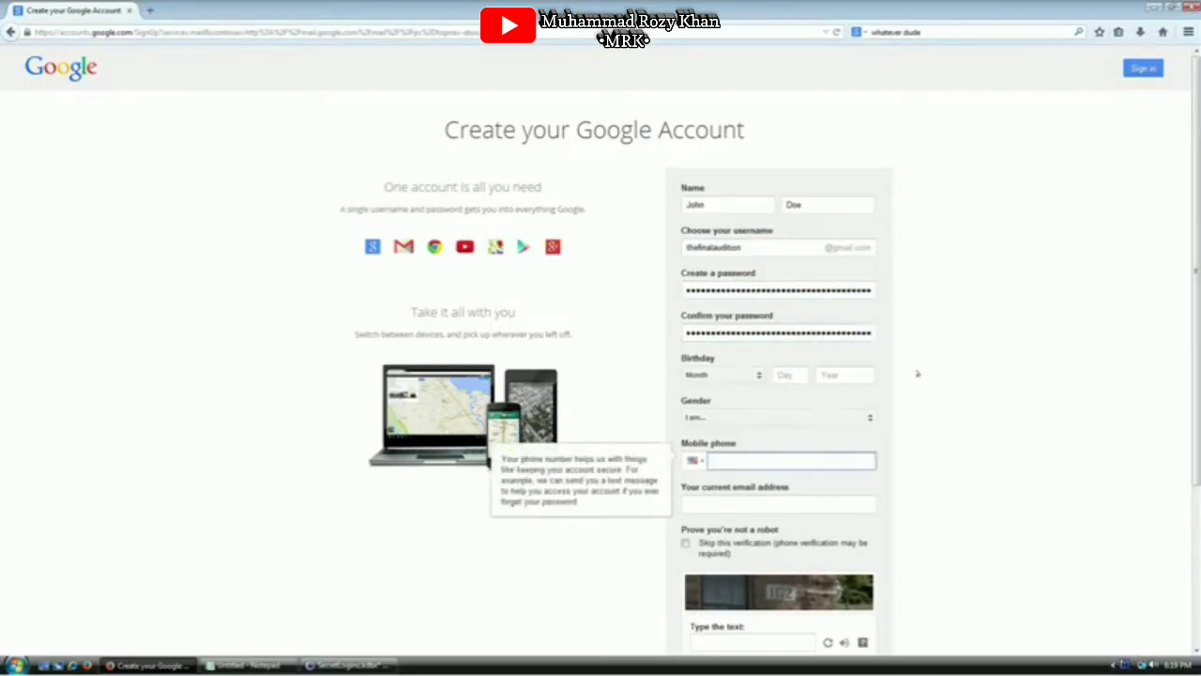
scroll(918, 373, "down", 3)
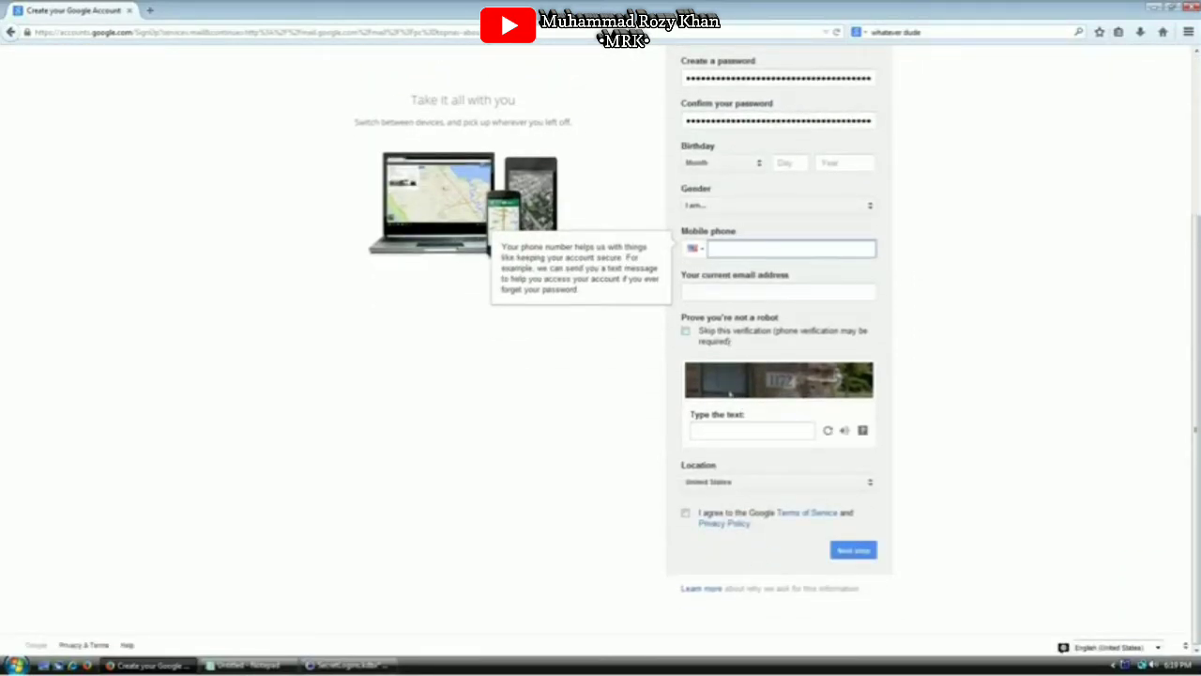
left_click(725, 431)
type("11")
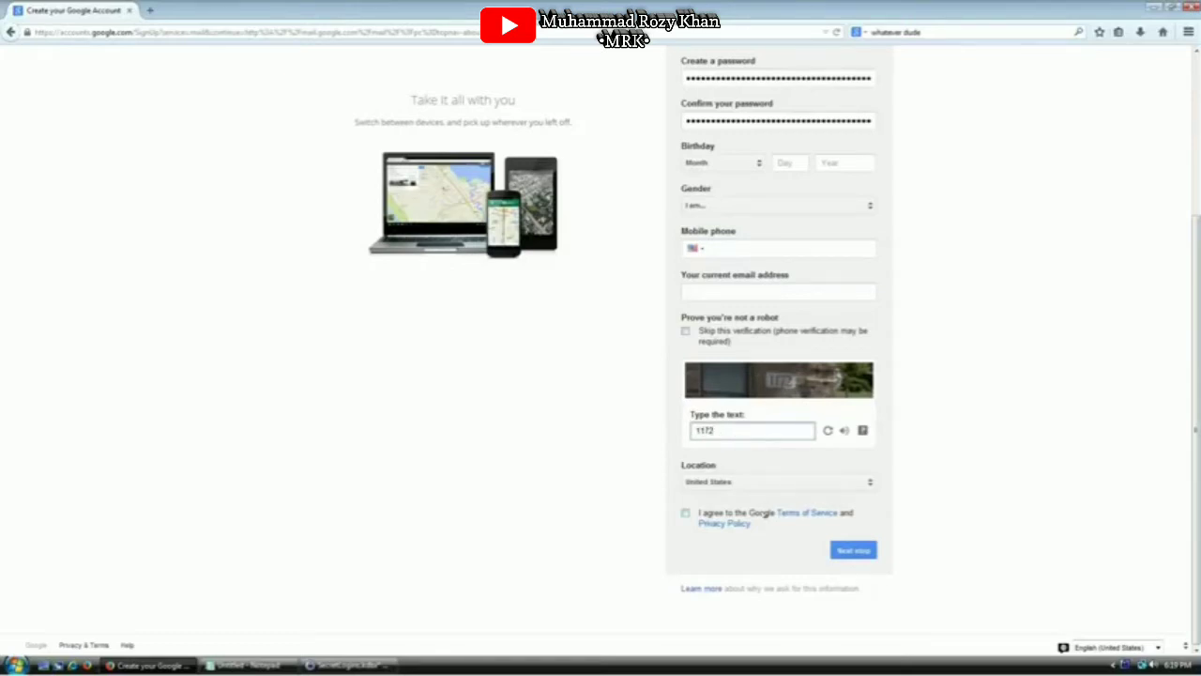
type("72")
left_click(756, 515)
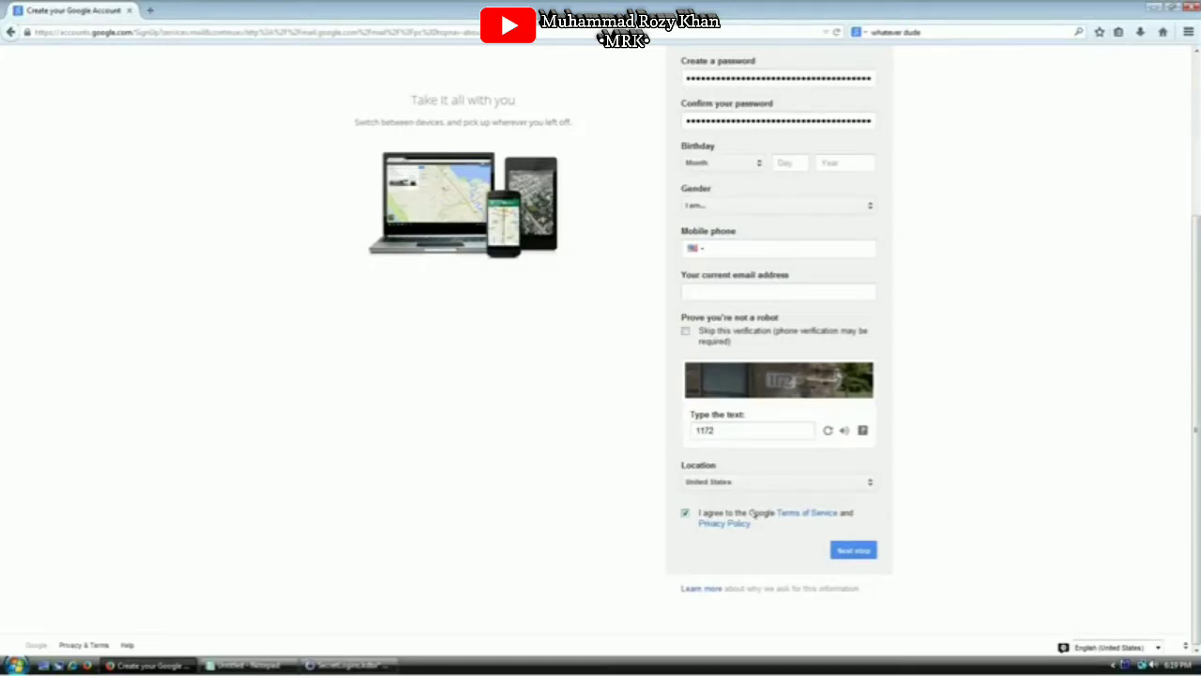
left_click(851, 552)
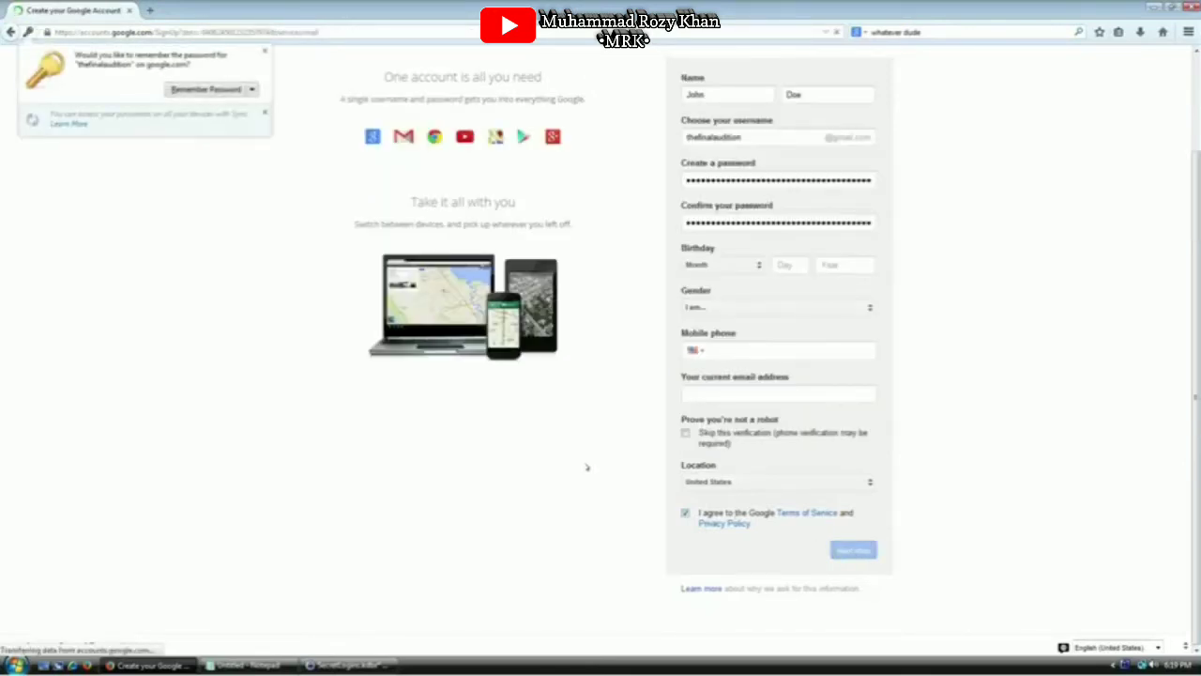
left_click(251, 89)
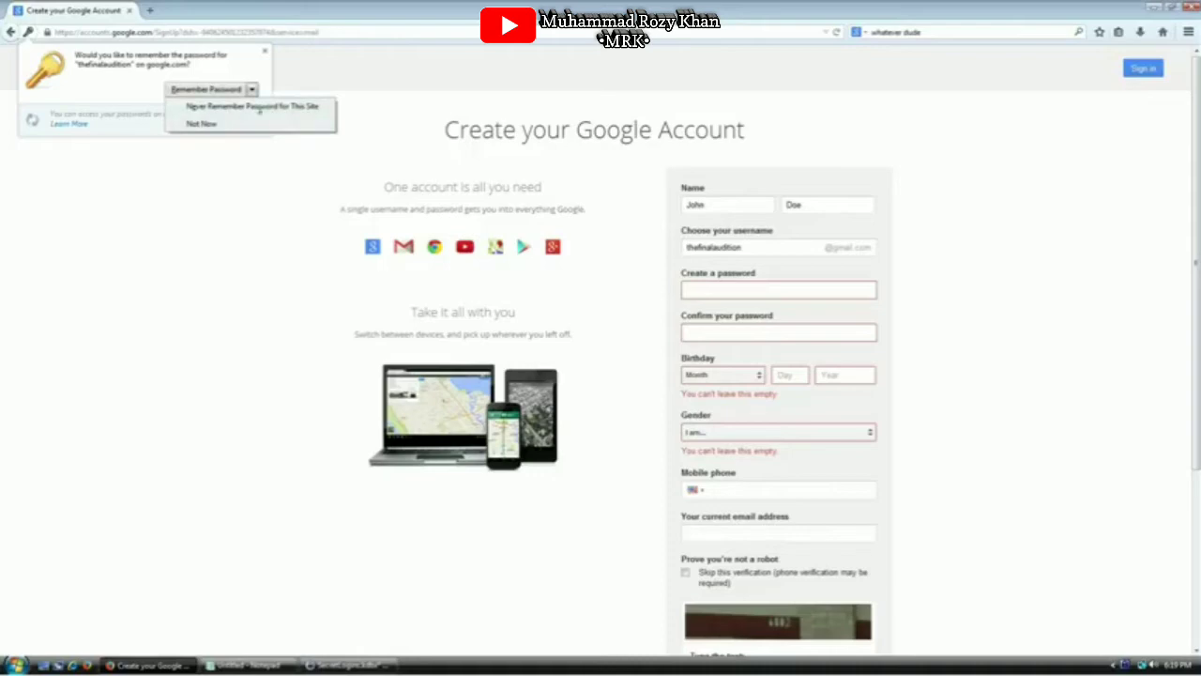
left_click(259, 108)
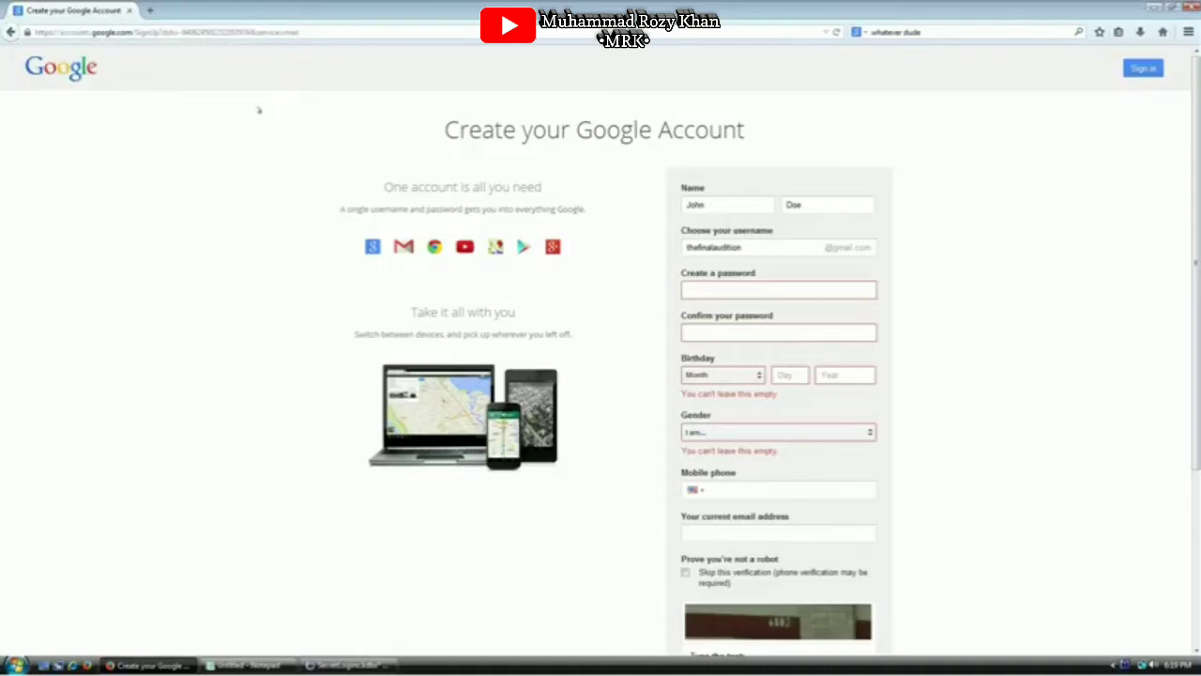
Set the birthday to January 07, 1980 and the gender to Other
left_click(760, 289)
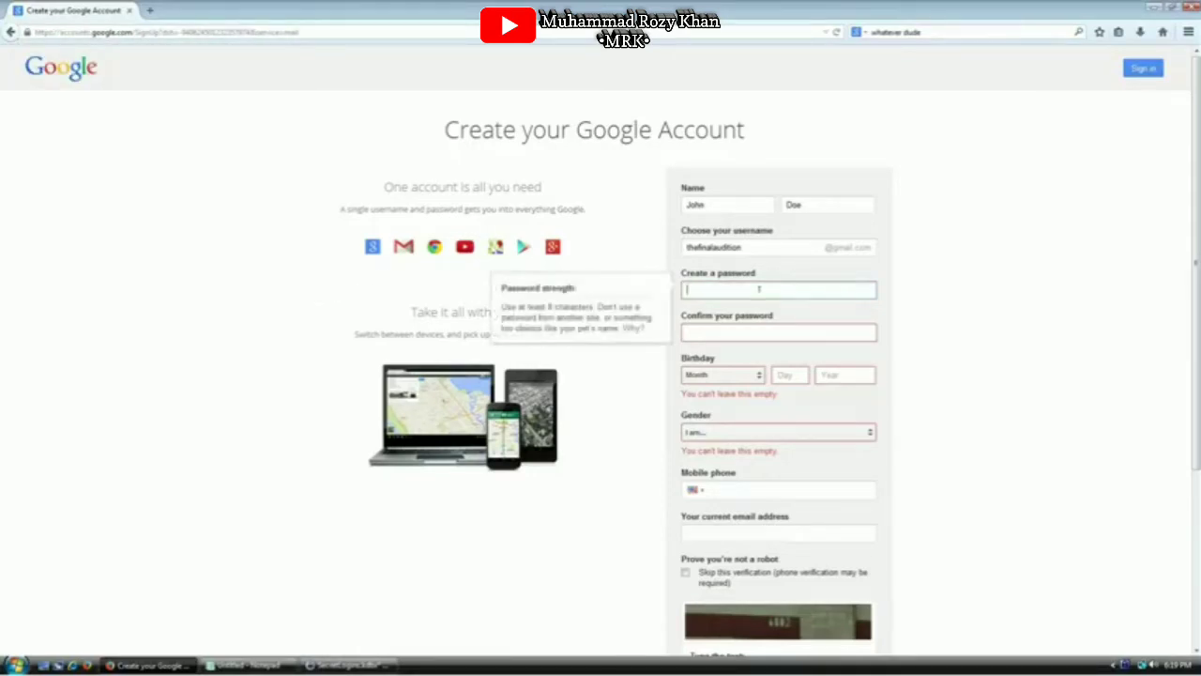
left_click(746, 376)
left_click(767, 390)
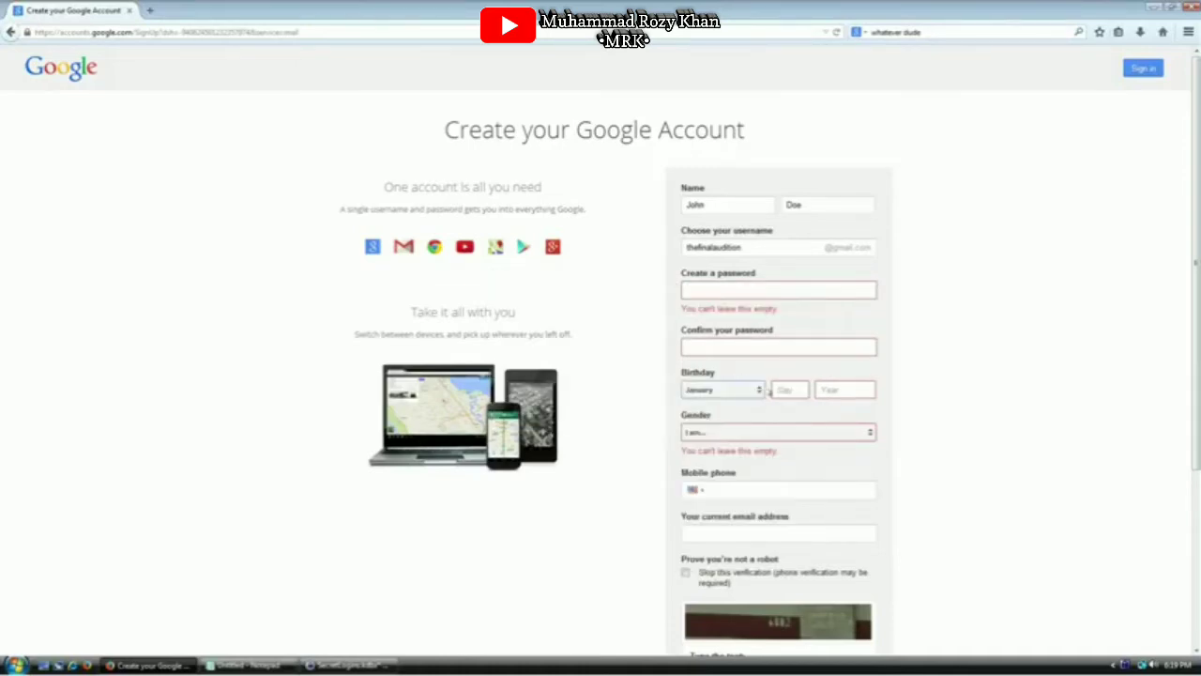
left_click(784, 390)
type("07")
left_click(833, 392)
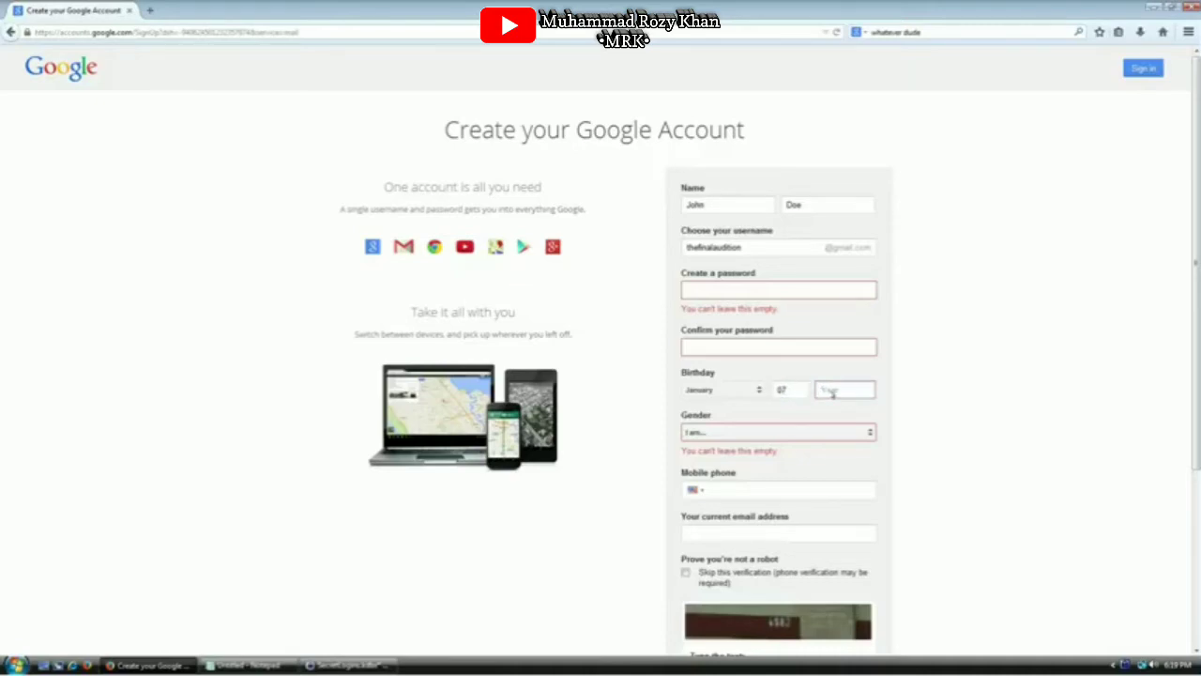
type("1980")
left_click(817, 429)
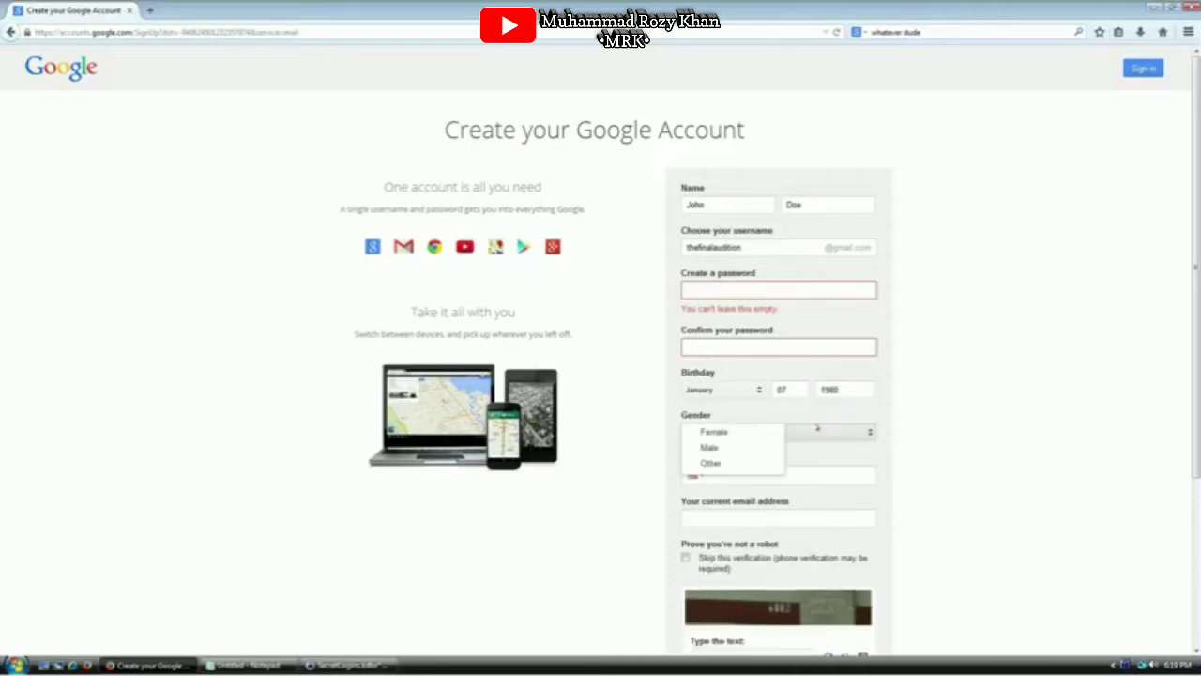
left_click(719, 463)
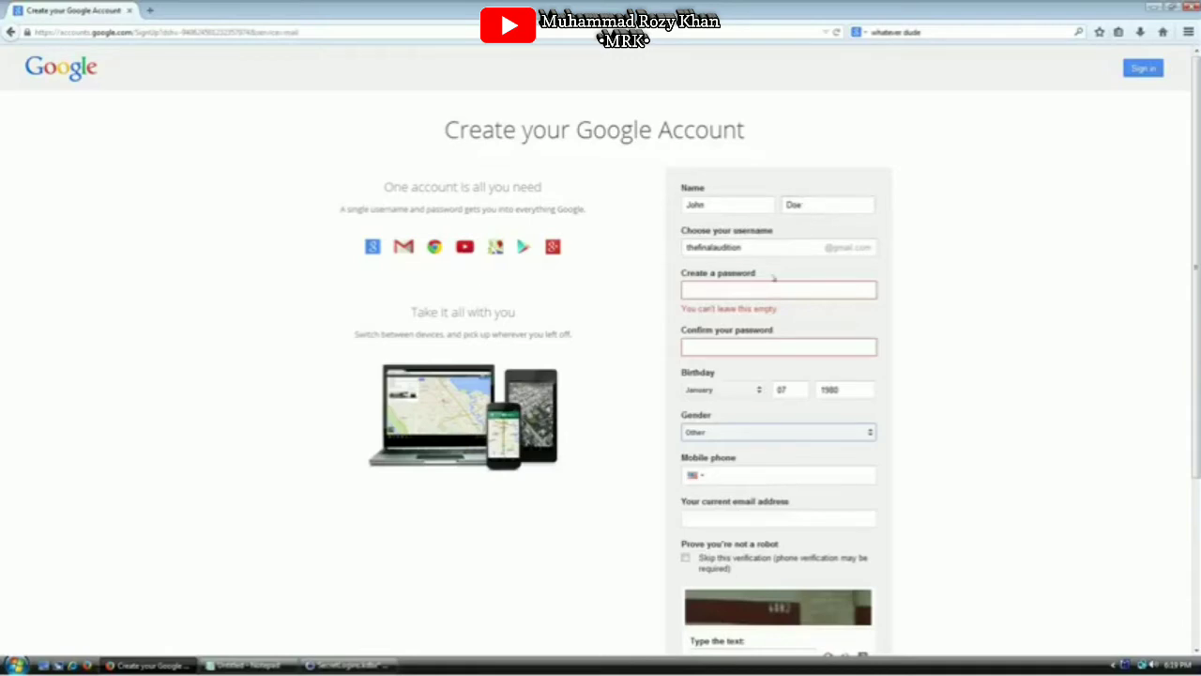
Copy the Gmail password from KeePass and paste it into both password fields
left_click(760, 284)
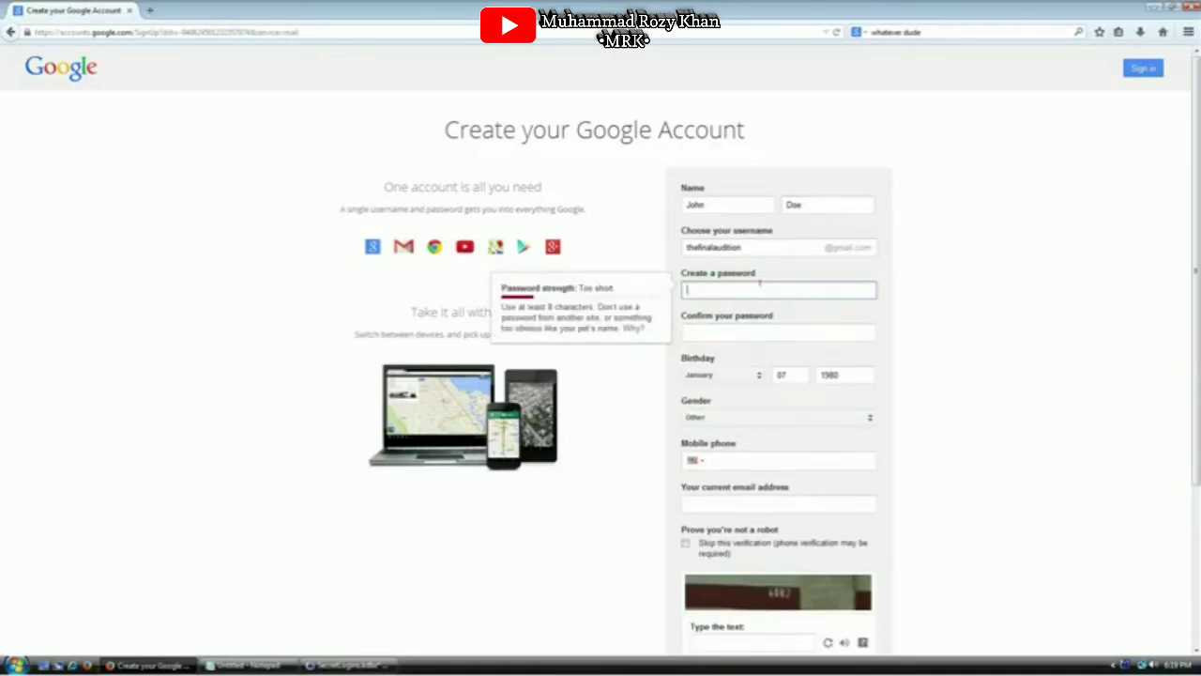
left_click(354, 644)
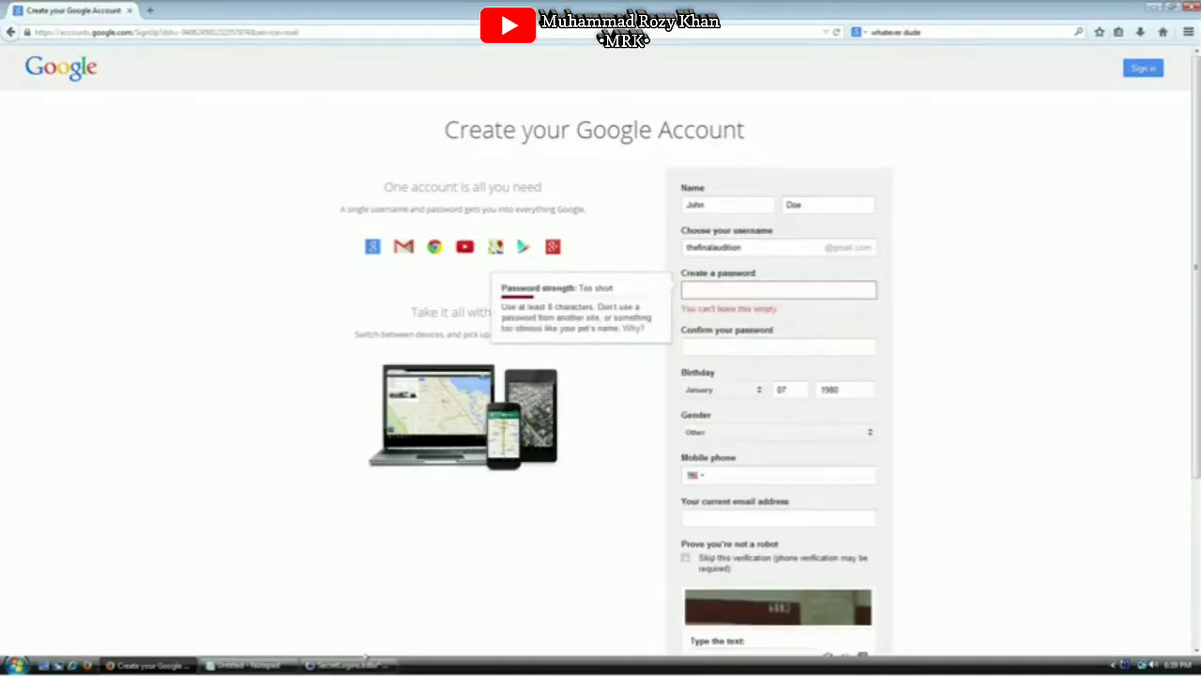
left_click(364, 664)
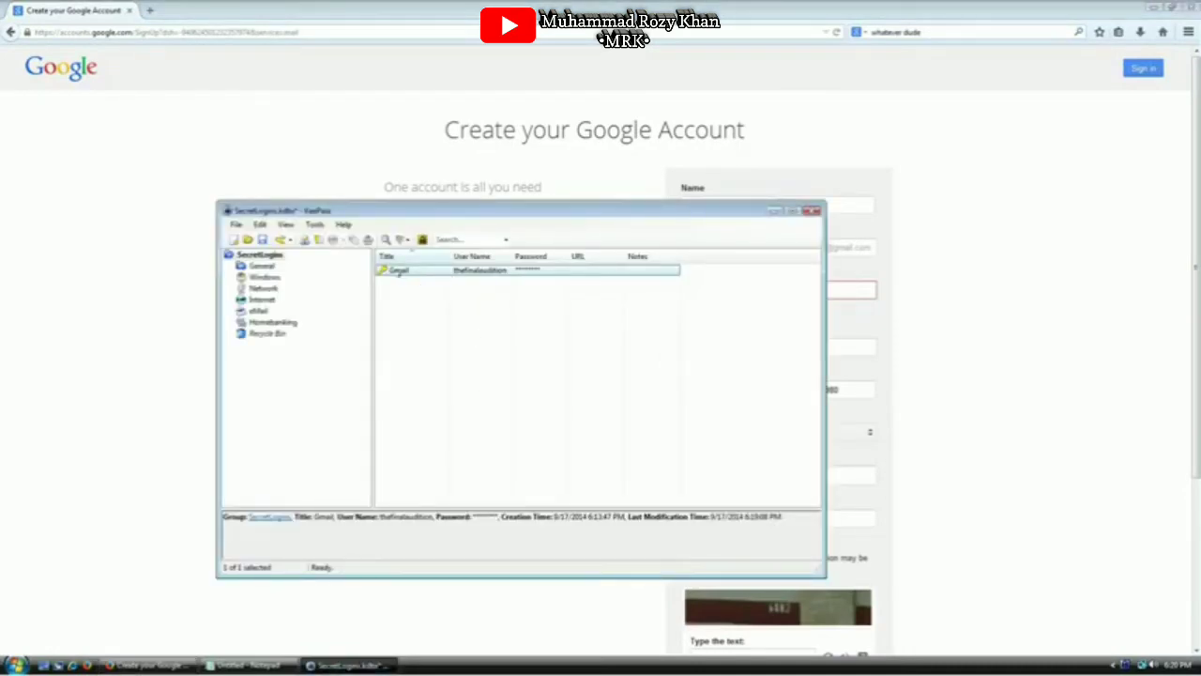
key("ctrl+c")
left_click(892, 462)
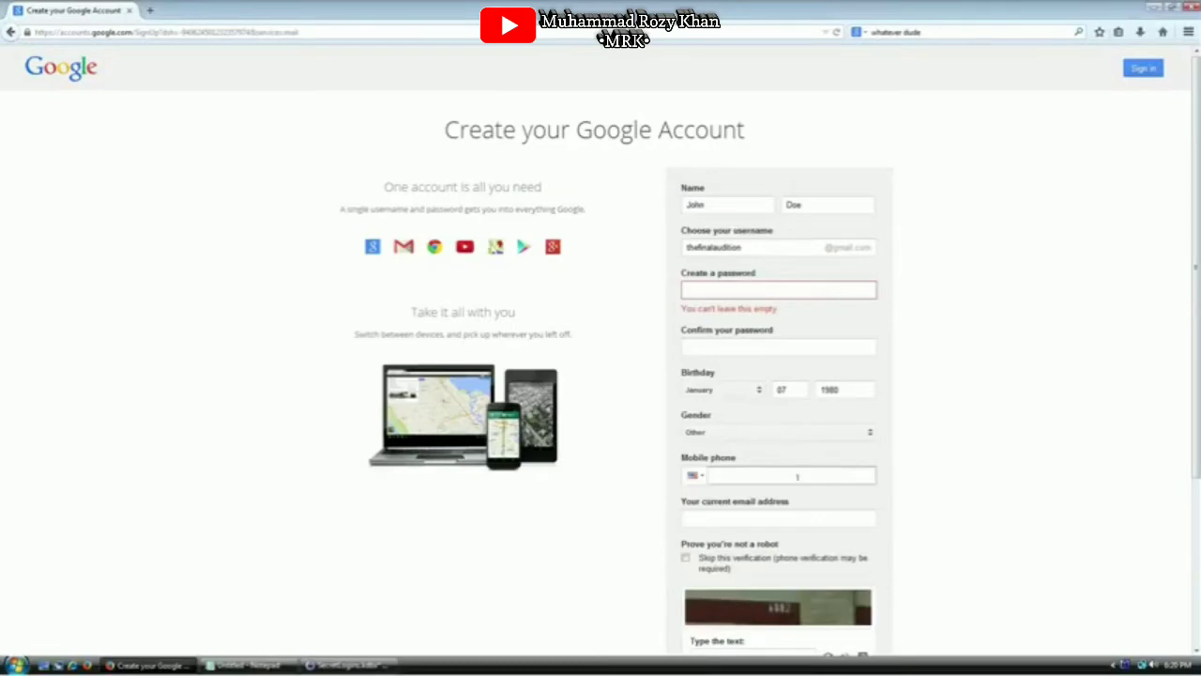
left_click(790, 289)
key("ctrl+v")
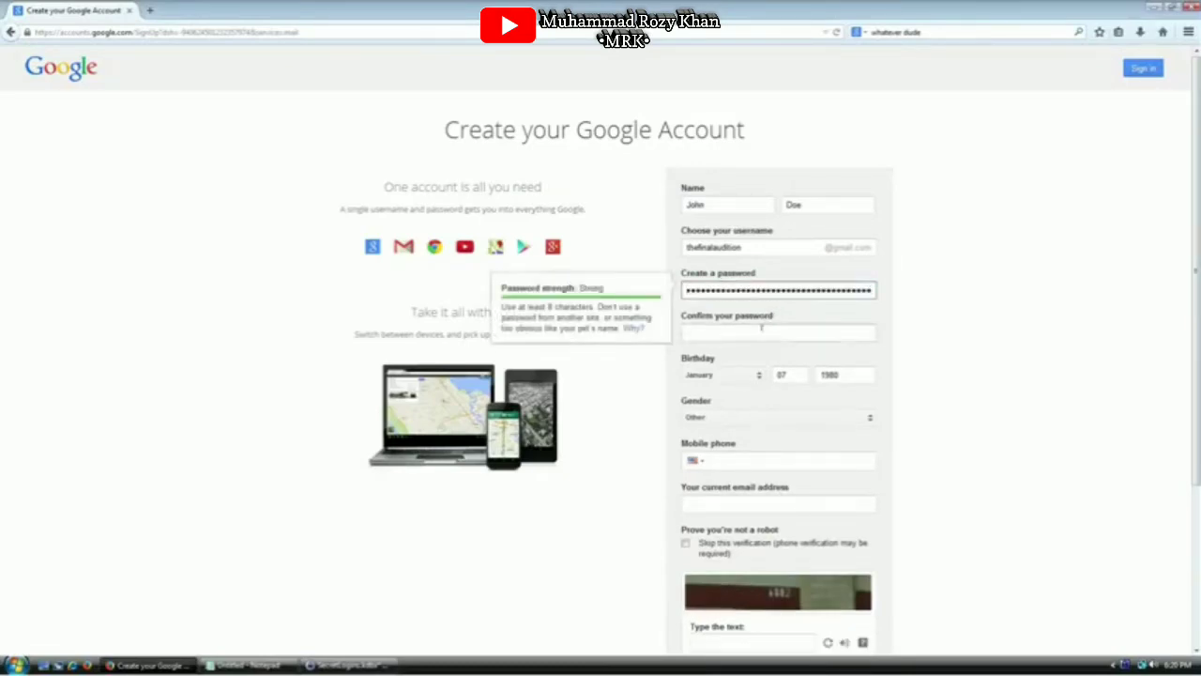
left_click(763, 330)
key("ctrl+v")
Get a fresh captcha challenge and enter 255 as the answer
scroll(598, 456, "down", 2)
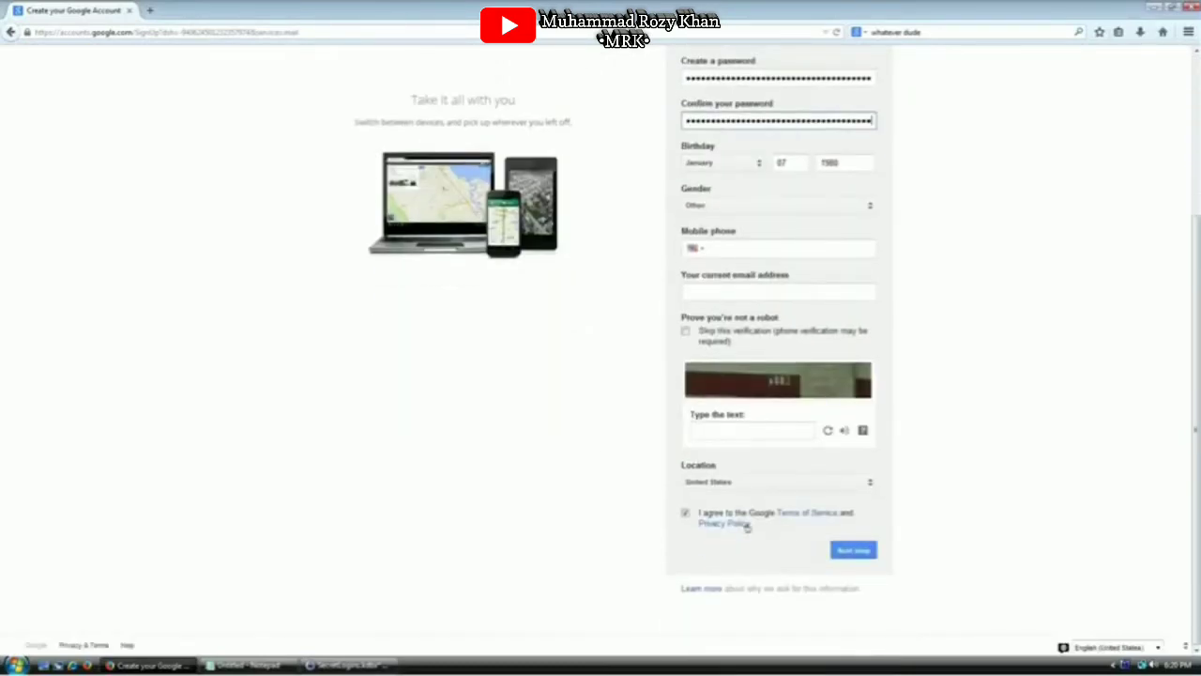
left_click(744, 429)
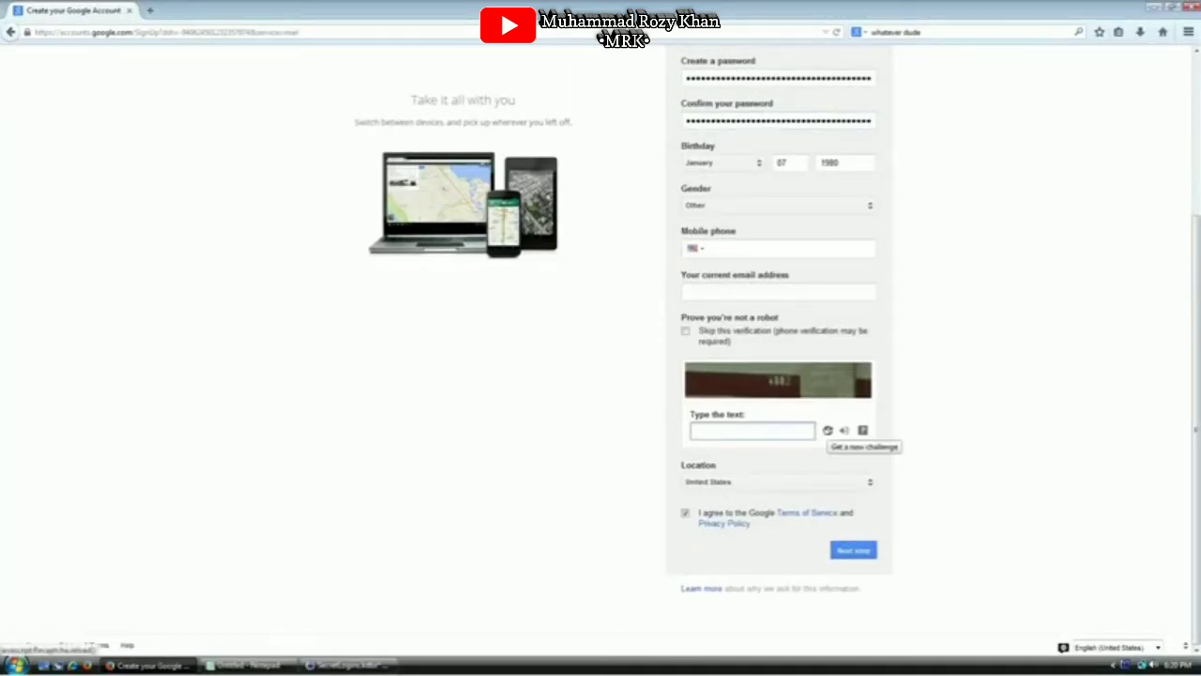
left_click(828, 429)
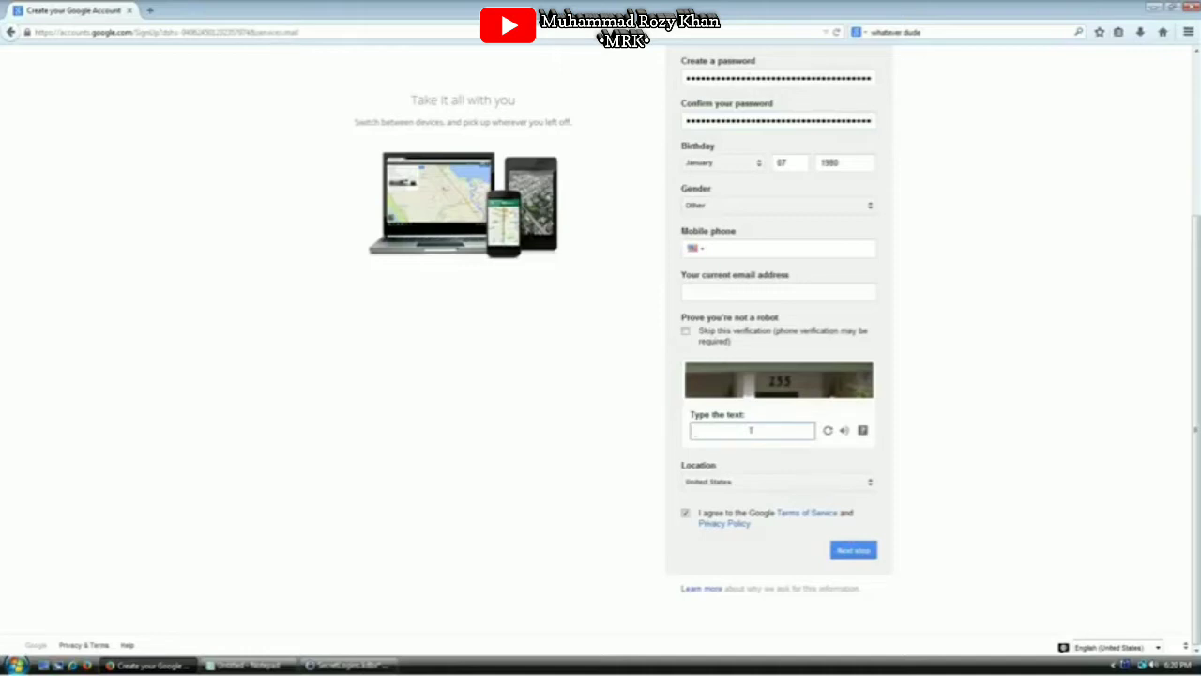
type("155")
key("Home")
key("Delete")
type("2")
Submit the sign-up, decline the Google+ profile with No thanks, and go to gmail
left_click(850, 550)
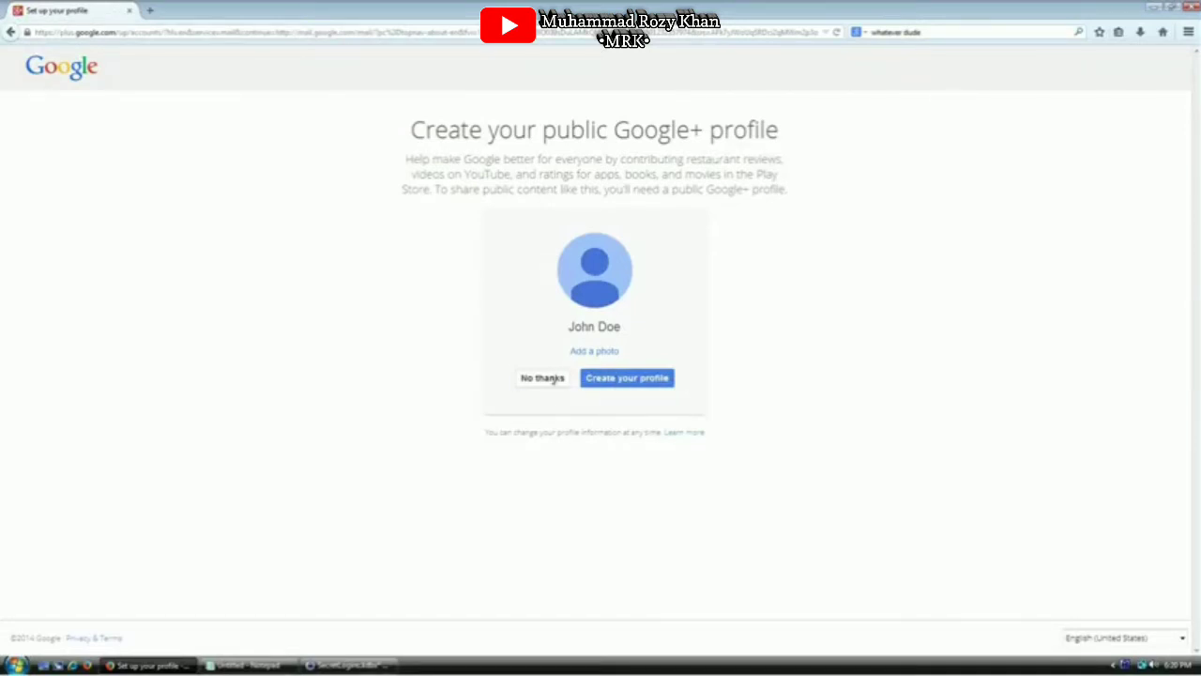
left_click(552, 379)
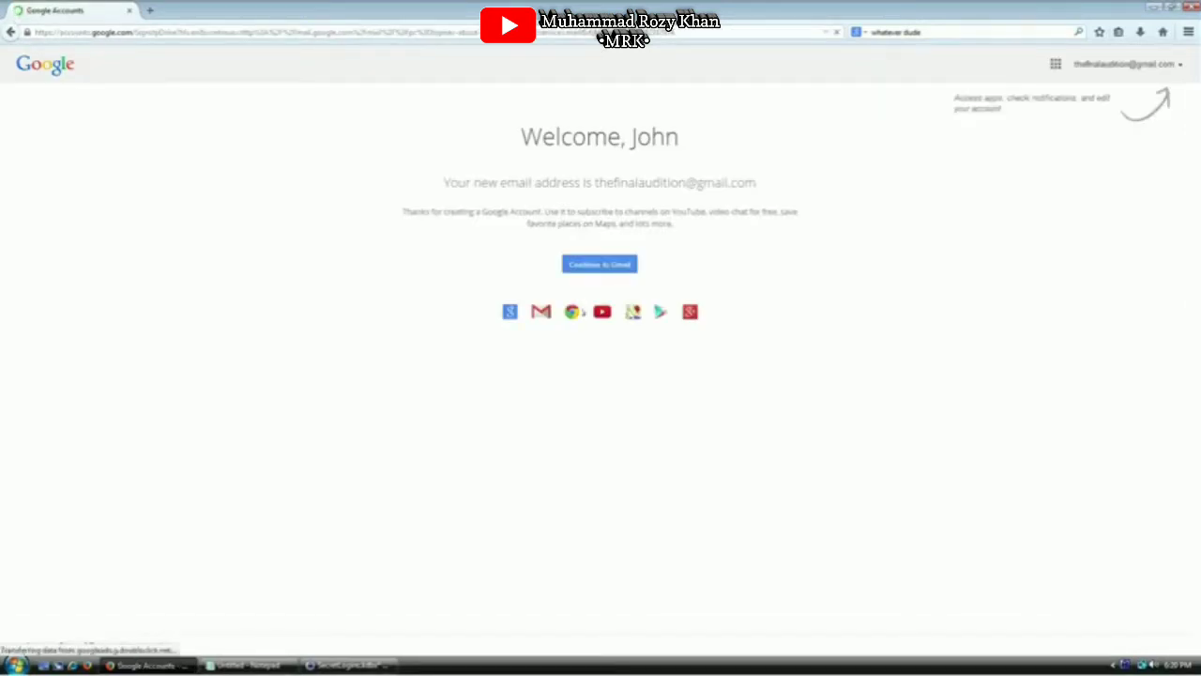
left_click(234, 33)
type("gmail.com/")
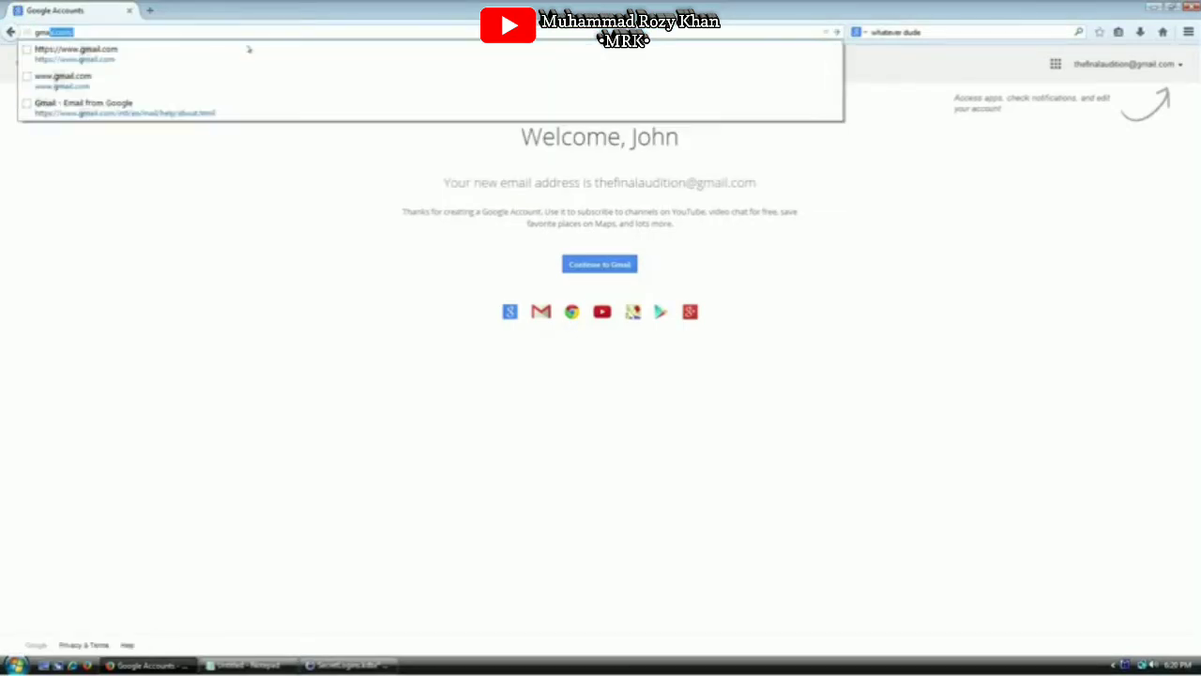
key("Return")
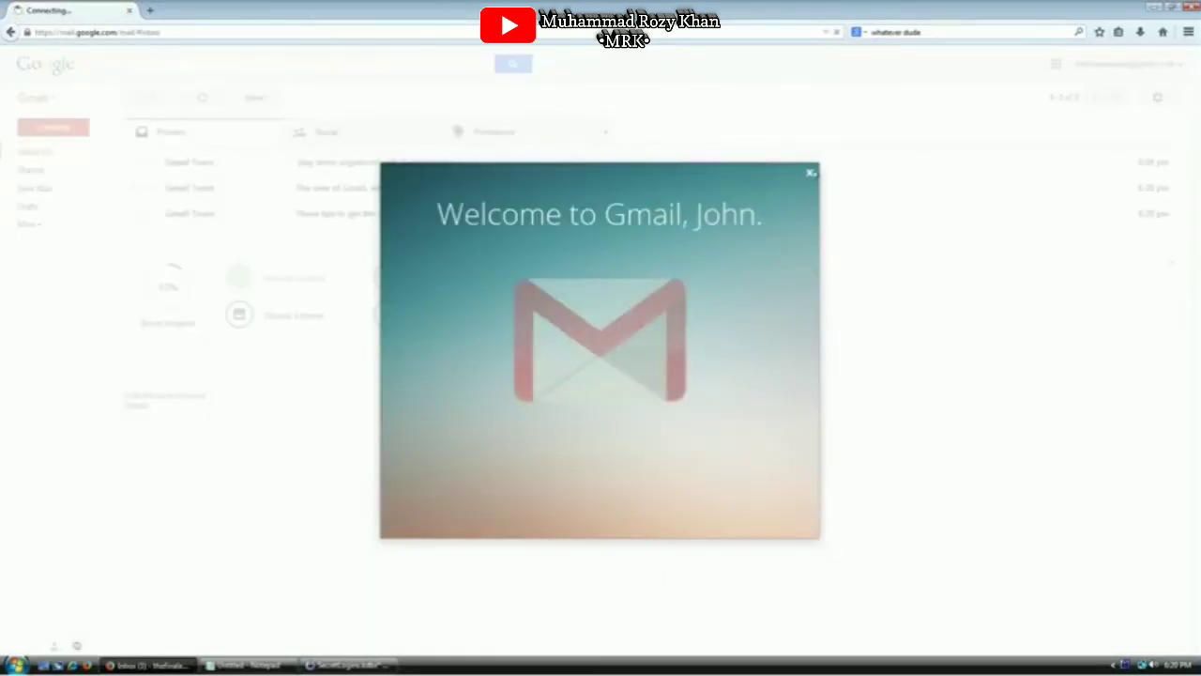
Close the Gmail welcome overlay, sign out, and go to the sign-in page
left_click(808, 173)
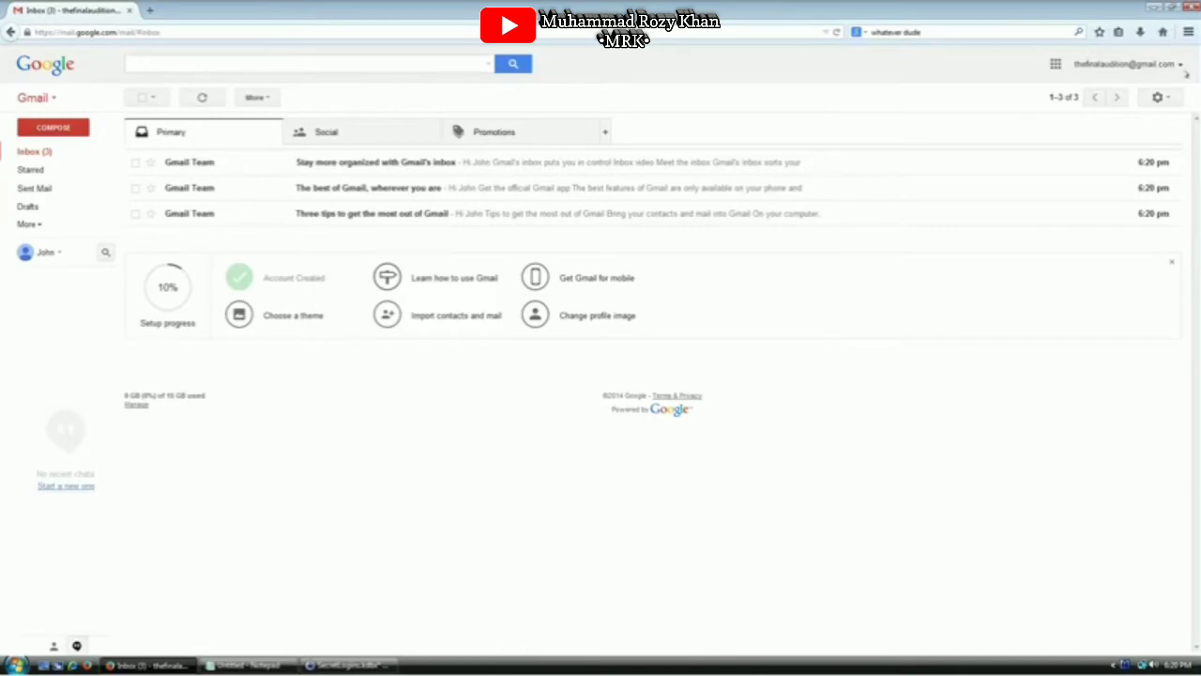
left_click(1180, 65)
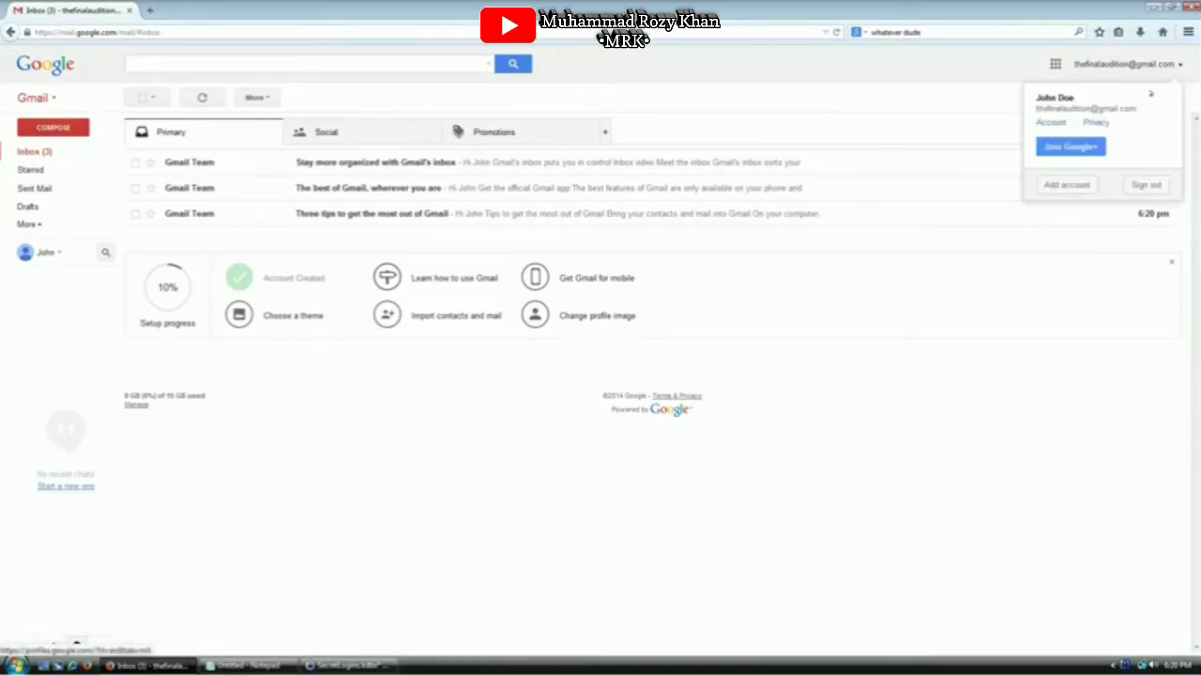
left_click(1145, 186)
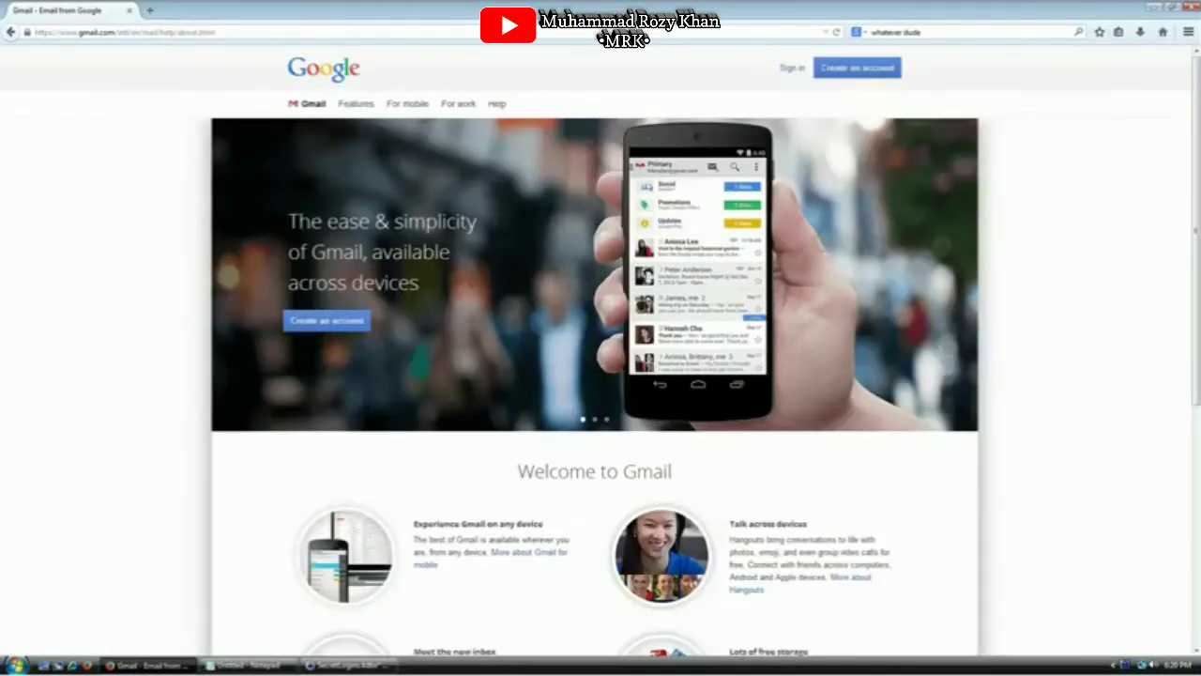
left_click(791, 68)
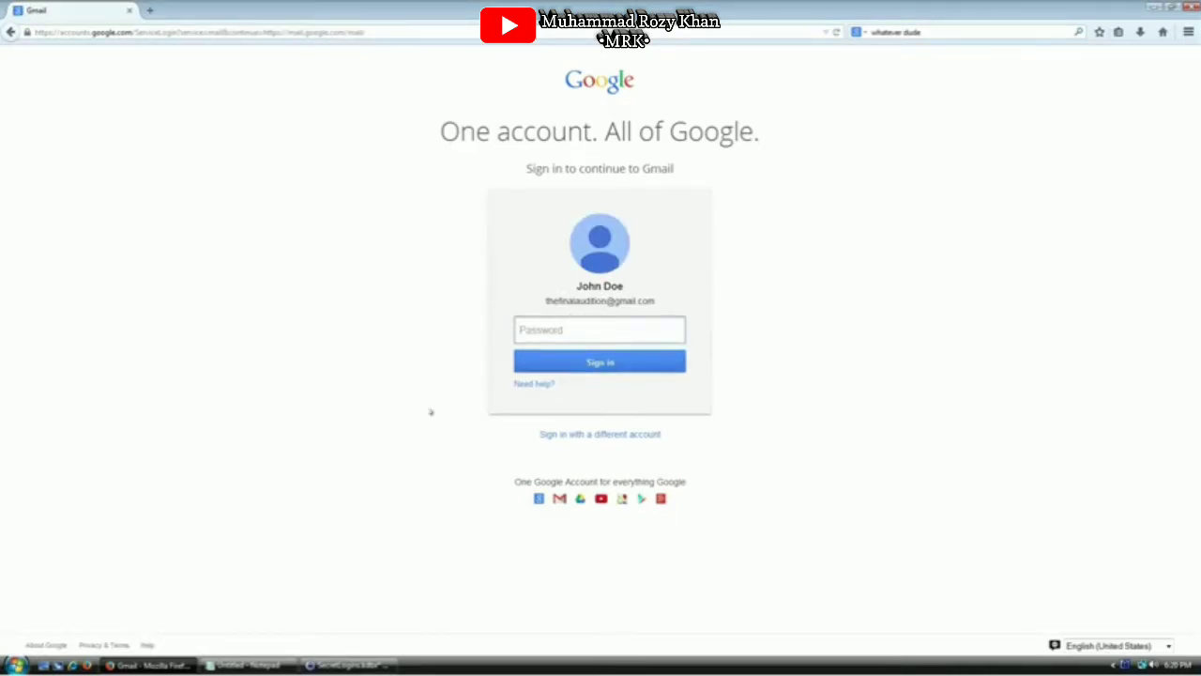
Paste the KeePass Gmail password into sign-in, clear it, and choose a different account
left_click(363, 664)
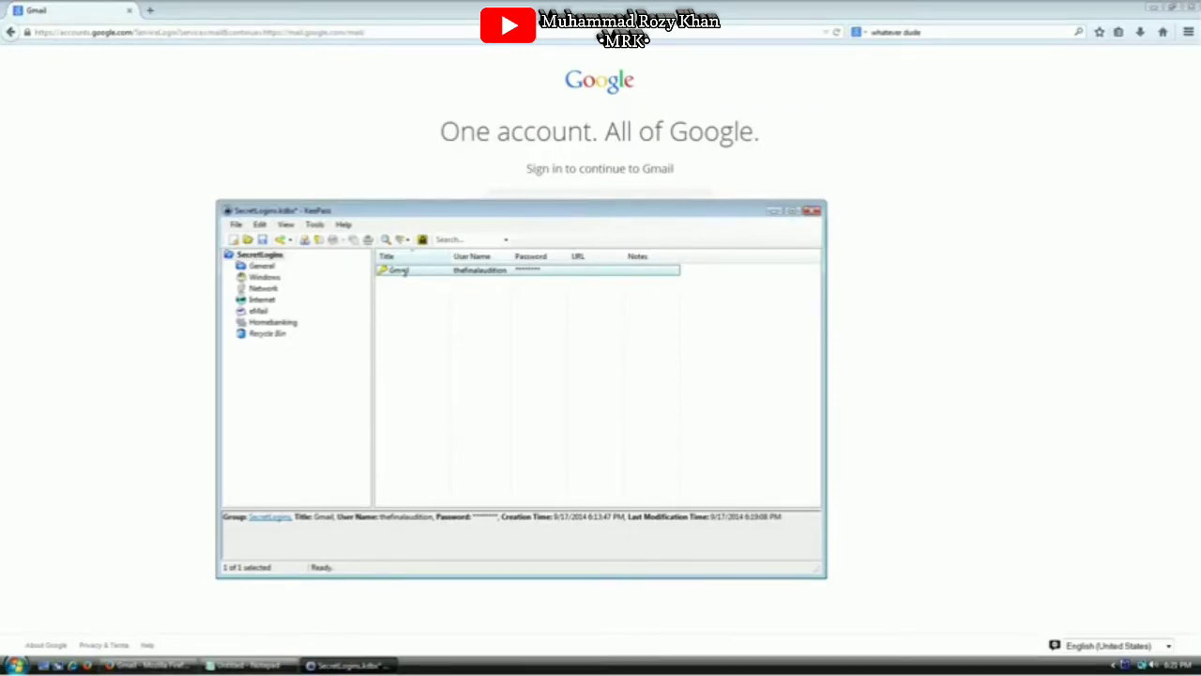
key("ctrl+c")
left_click(851, 313)
key("ctrl+v")
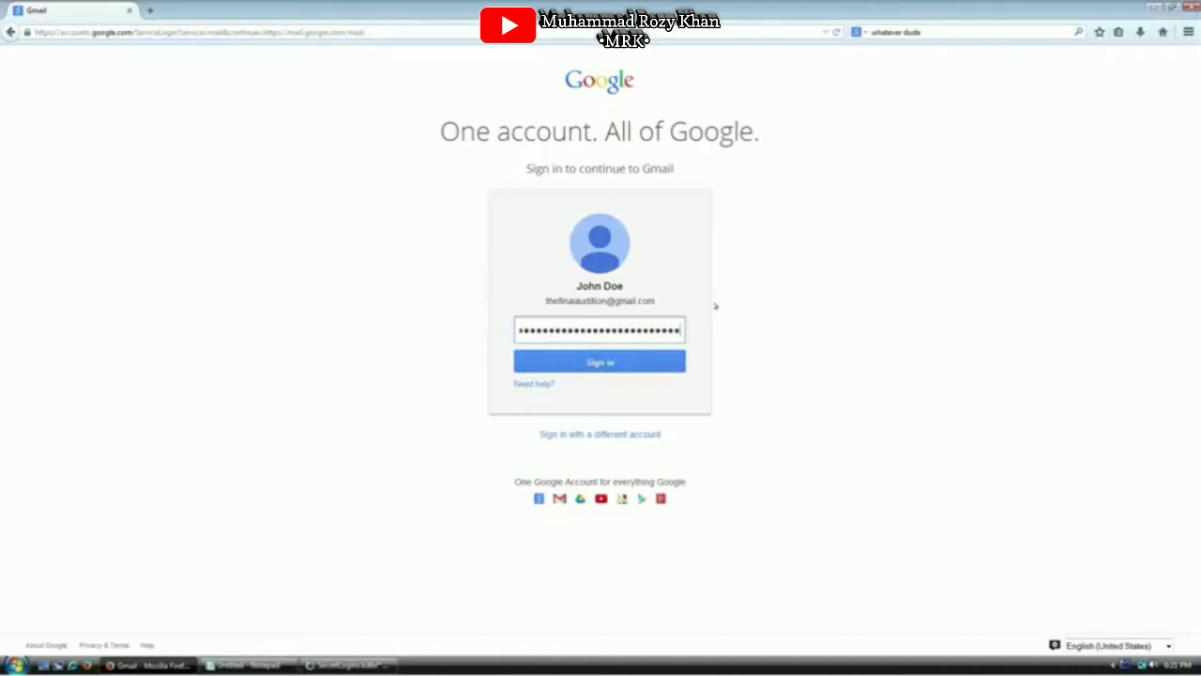
key("ctrl+a")
key("BackSpace")
left_click(581, 434)
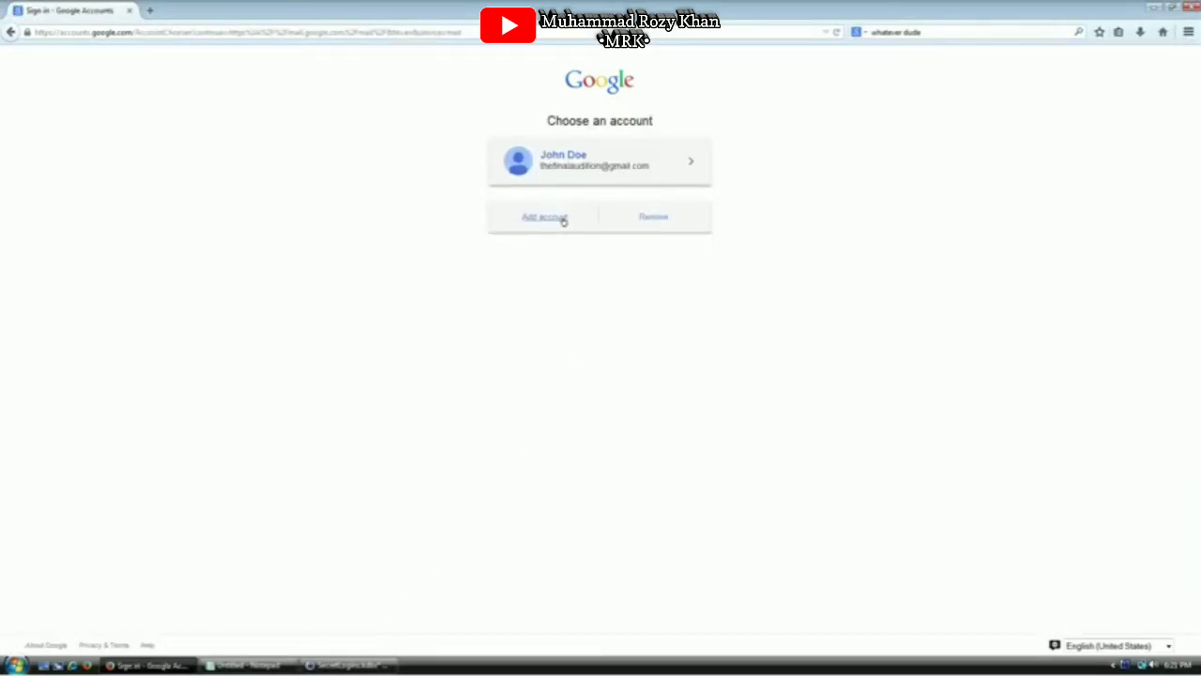
left_click(650, 216)
left_click(605, 220)
left_click(652, 217)
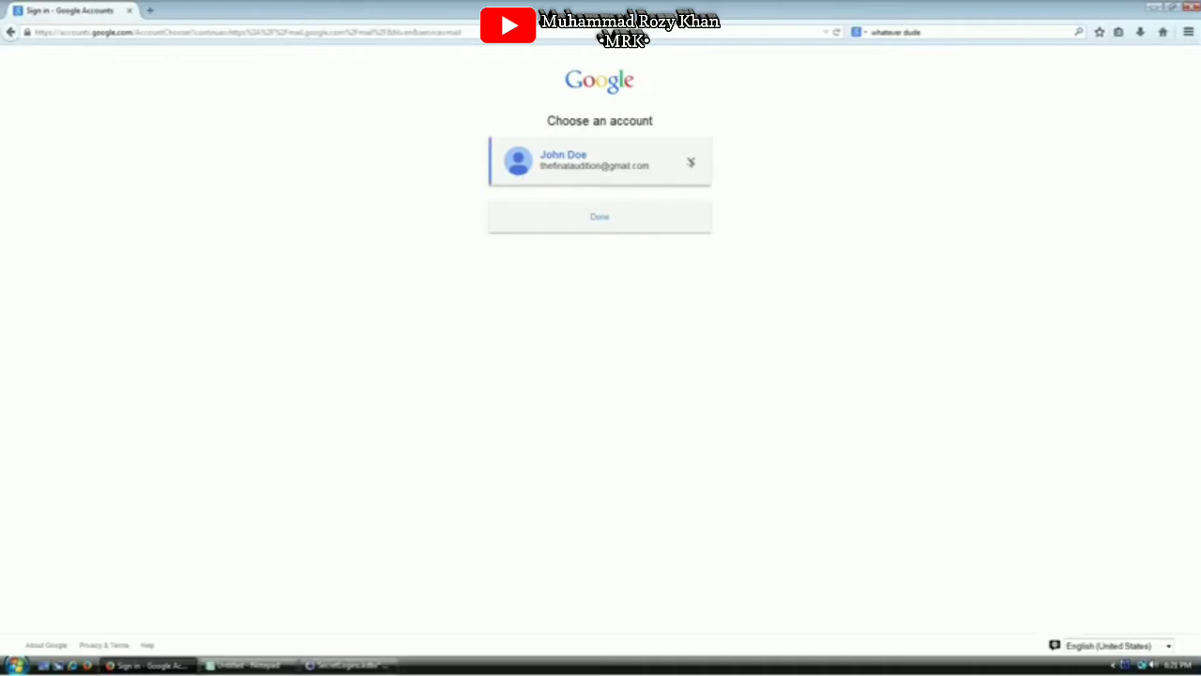
left_click(691, 162)
left_click(608, 201)
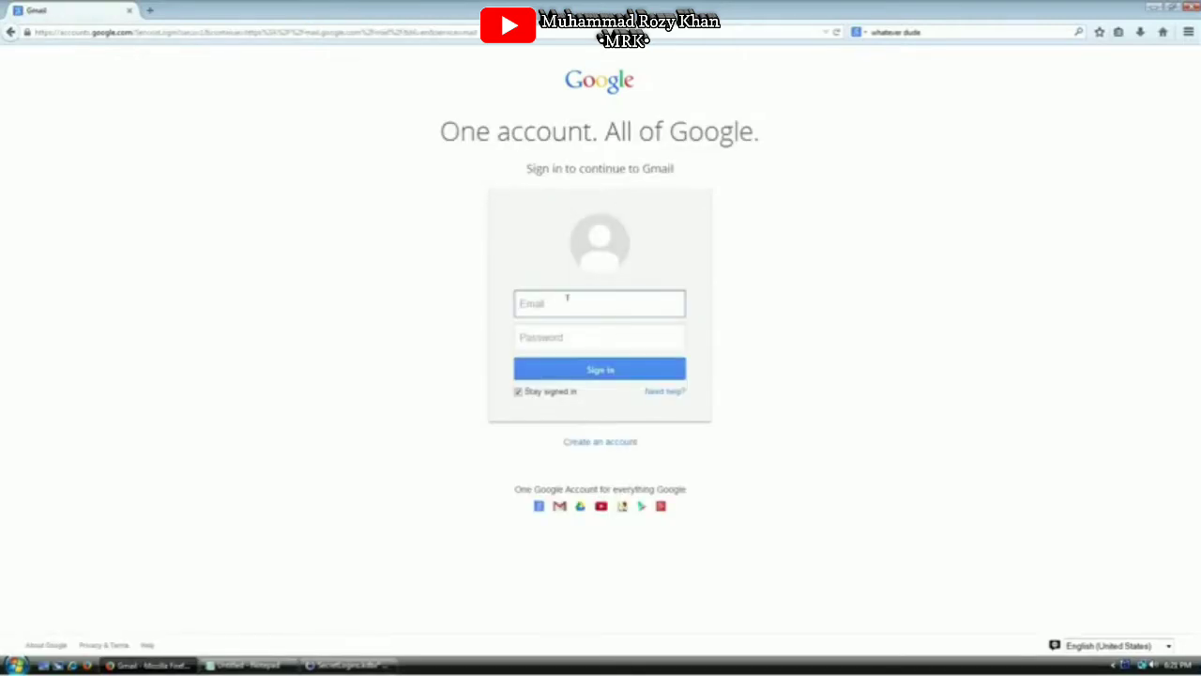
left_click(349, 664)
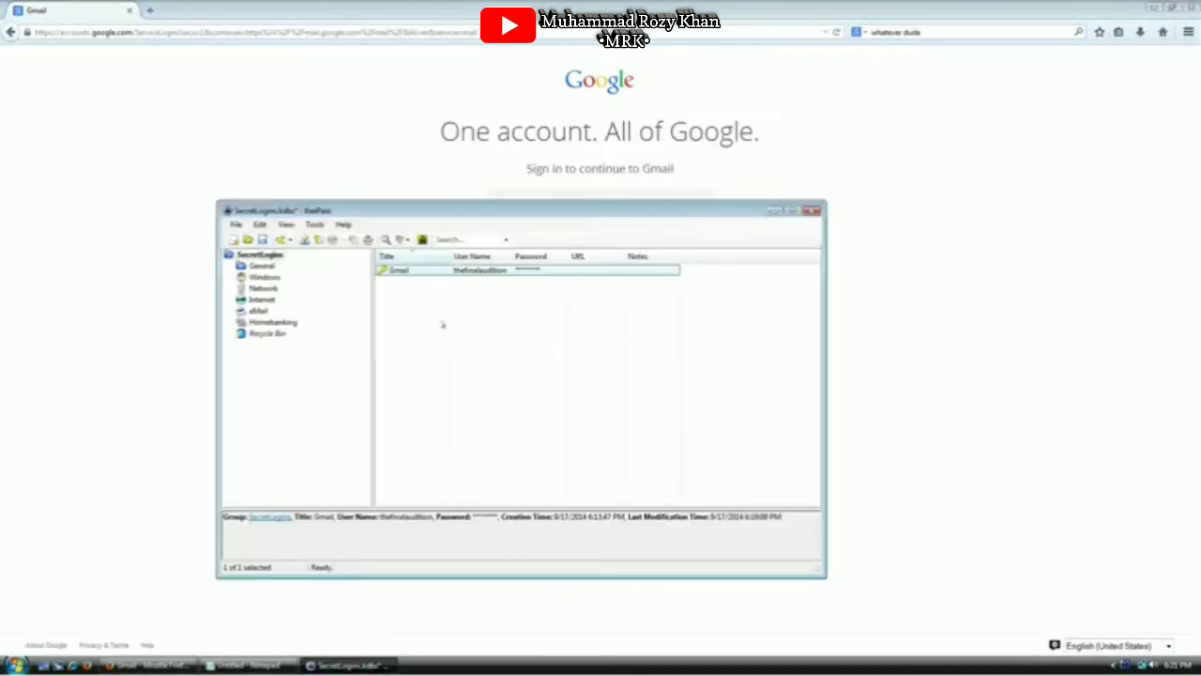
Sign in to Gmail by typing the account's username and password
right_click(405, 272)
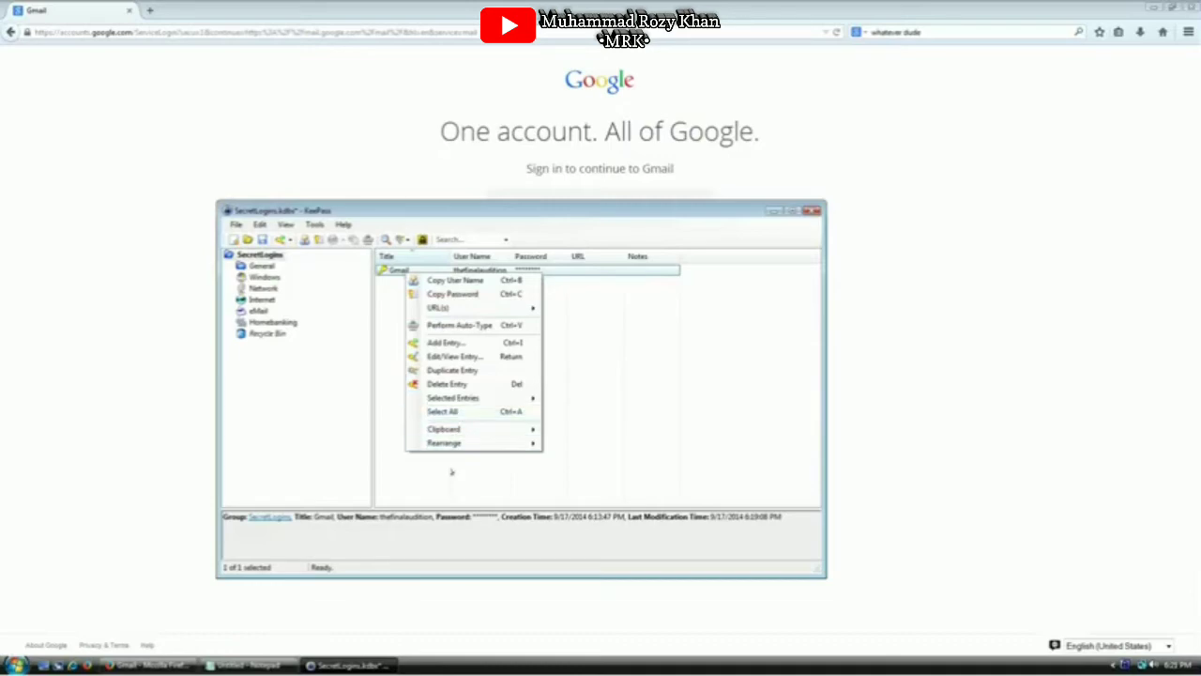
left_click(505, 478)
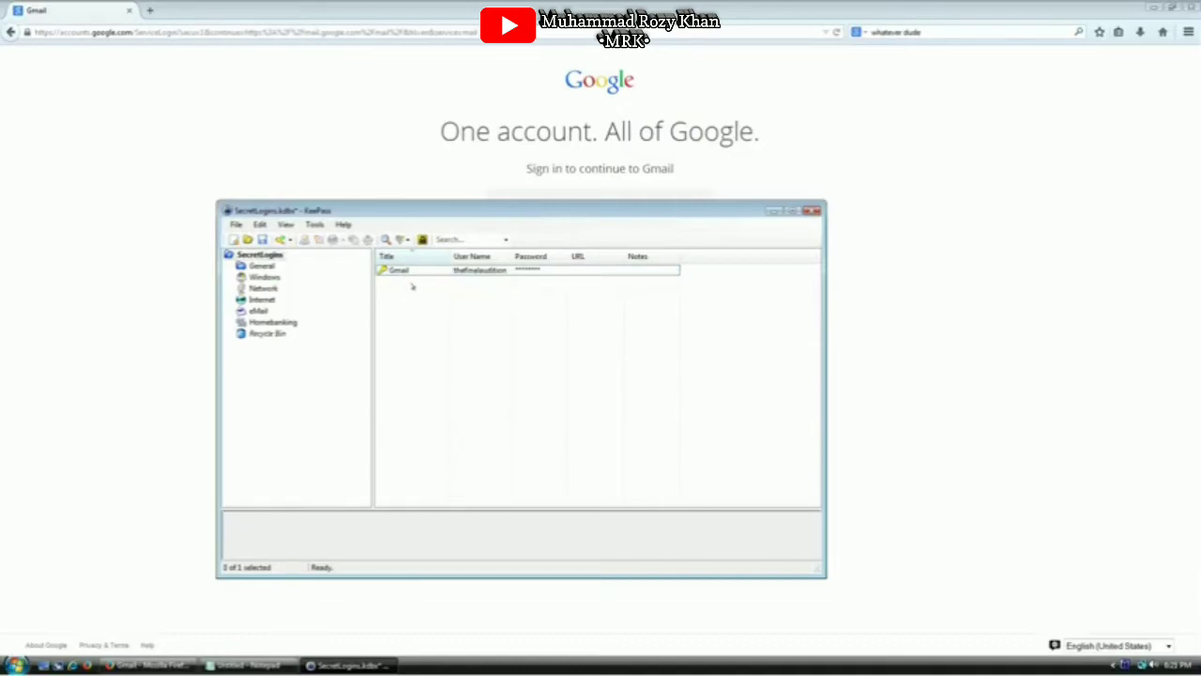
left_click(461, 155)
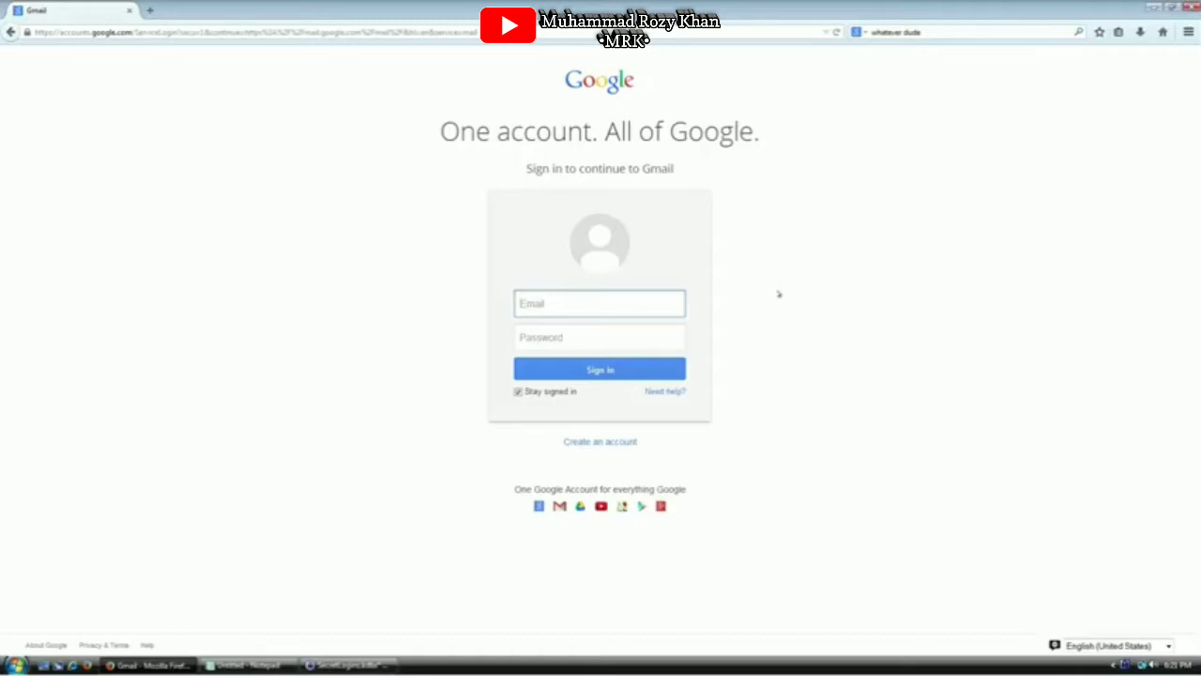
key("Tab")
type("••••••••••••••••••••••••")
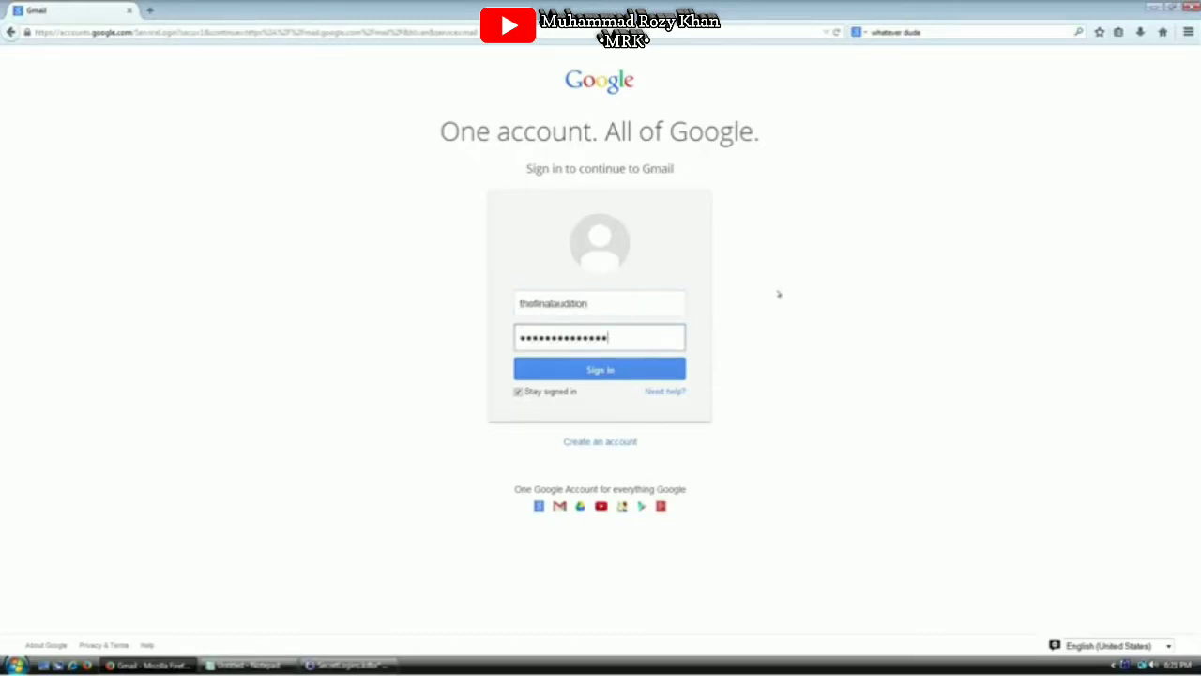
type("•")
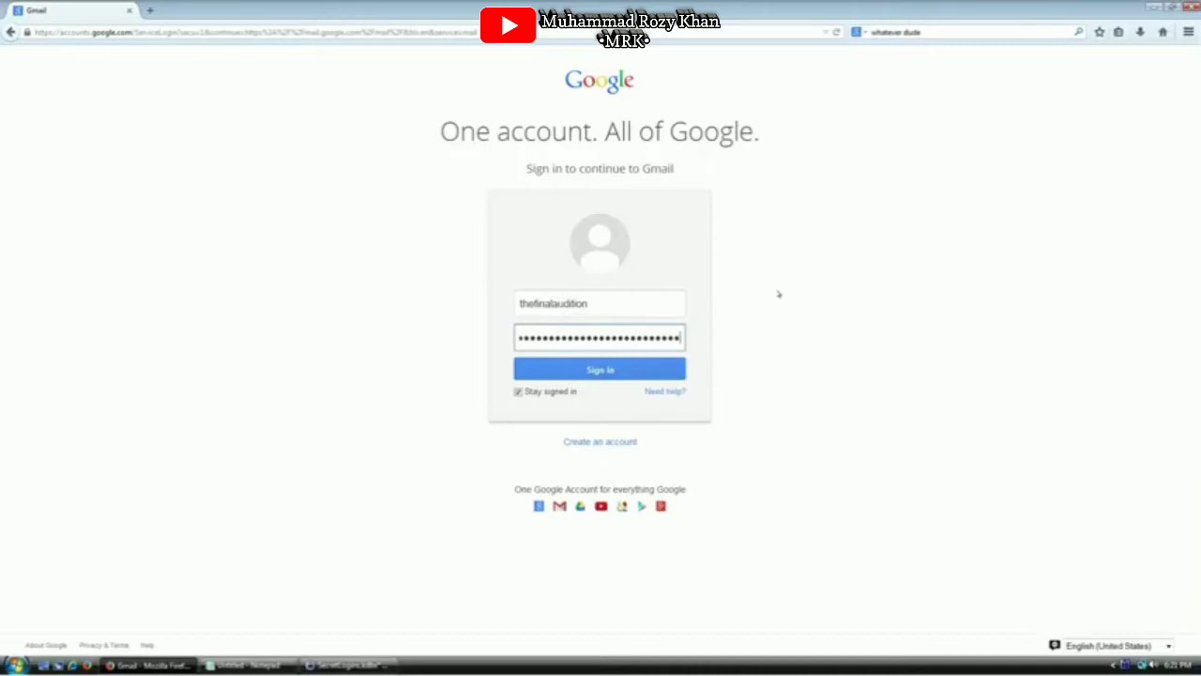
key("Return")
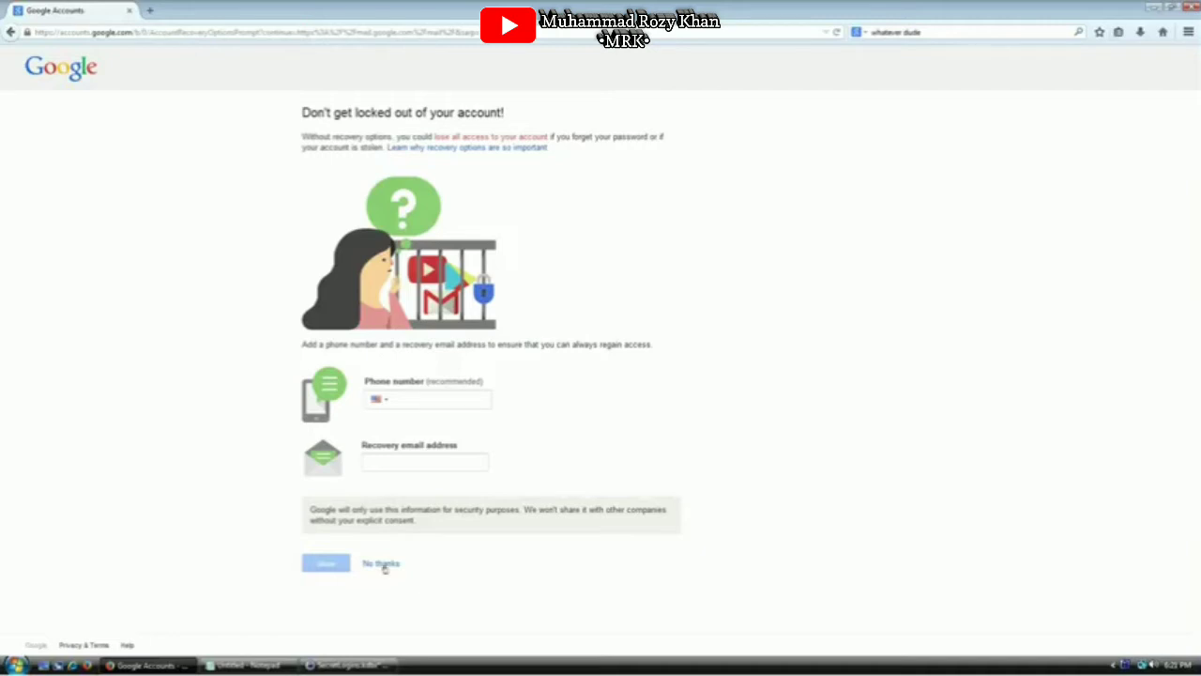
Skip the recovery-options prompt and sign out back to the password page
left_click(381, 563)
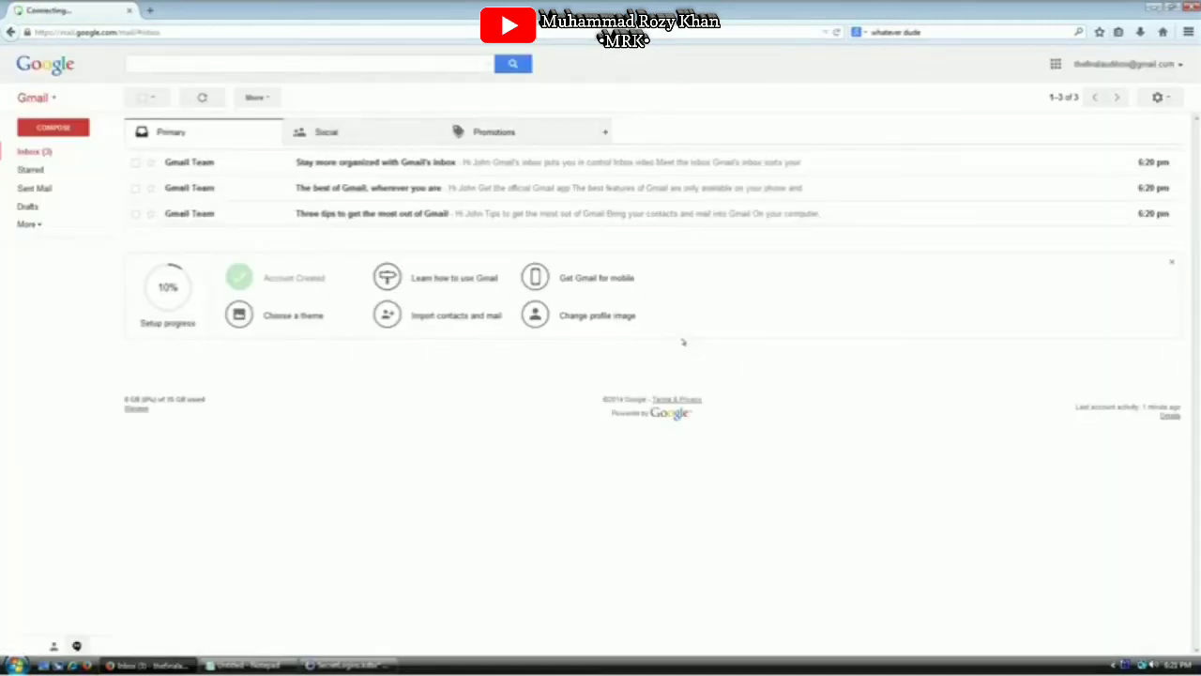
left_click(1171, 65)
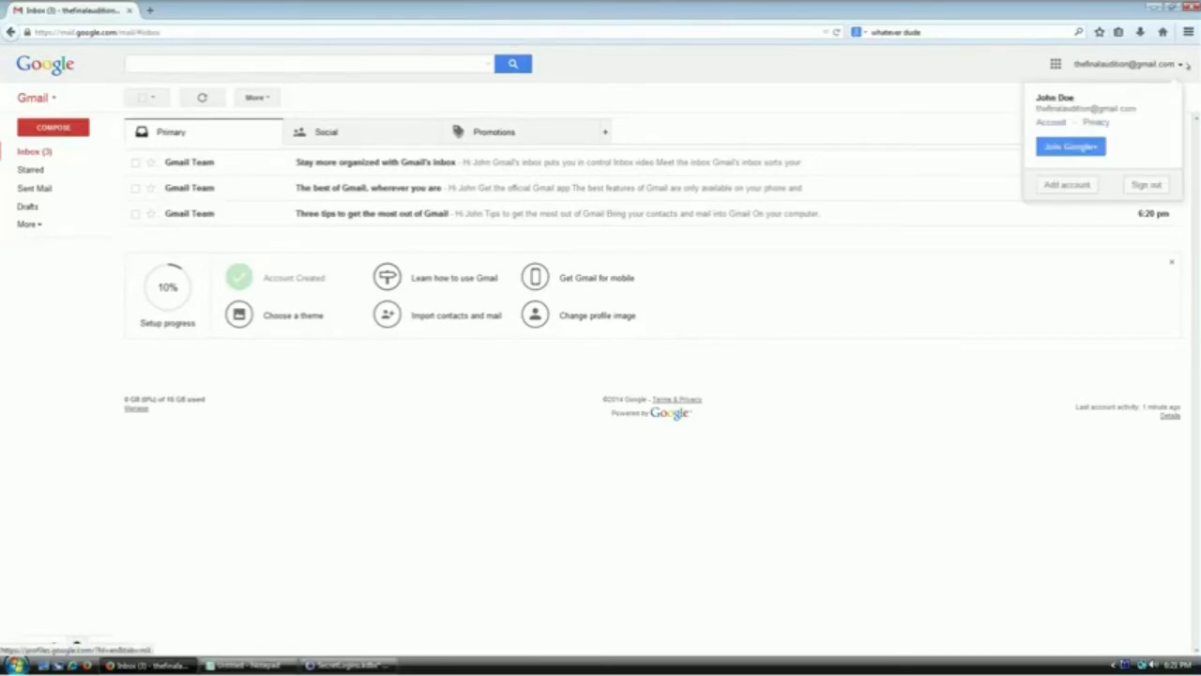
left_click(1142, 189)
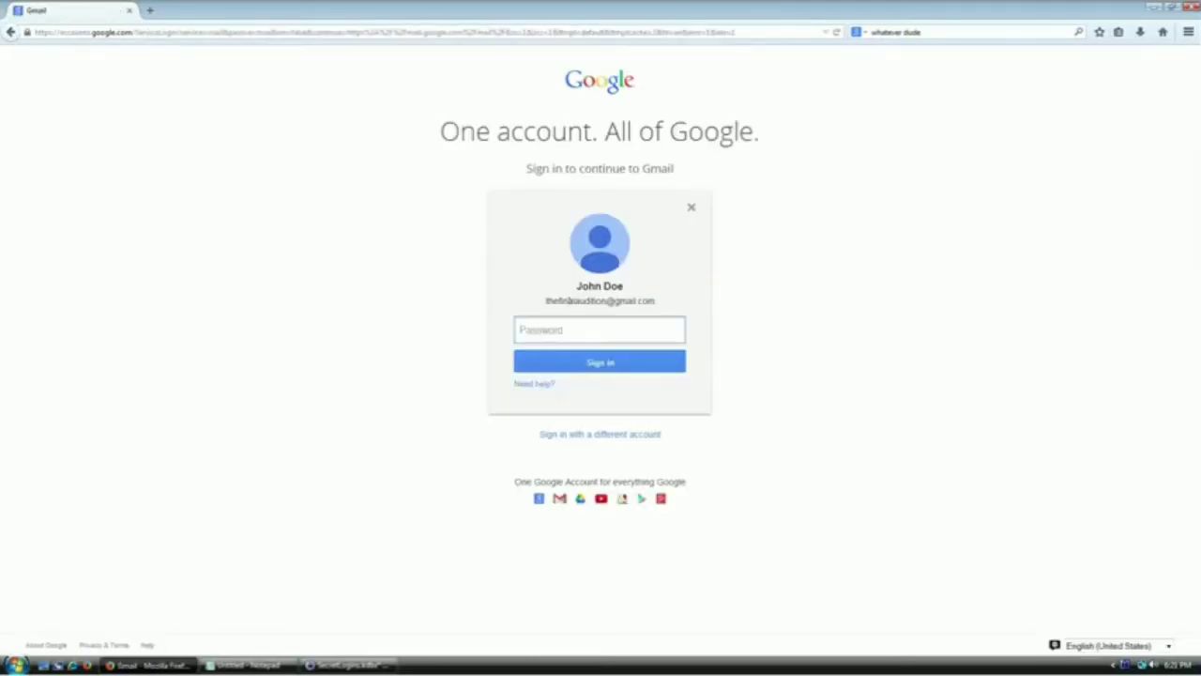
left_click_drag(576, 287, 638, 284)
left_click(584, 332)
Open the Gmail entry's Auto-Type settings and enable a custom keystroke sequence
left_click(370, 665)
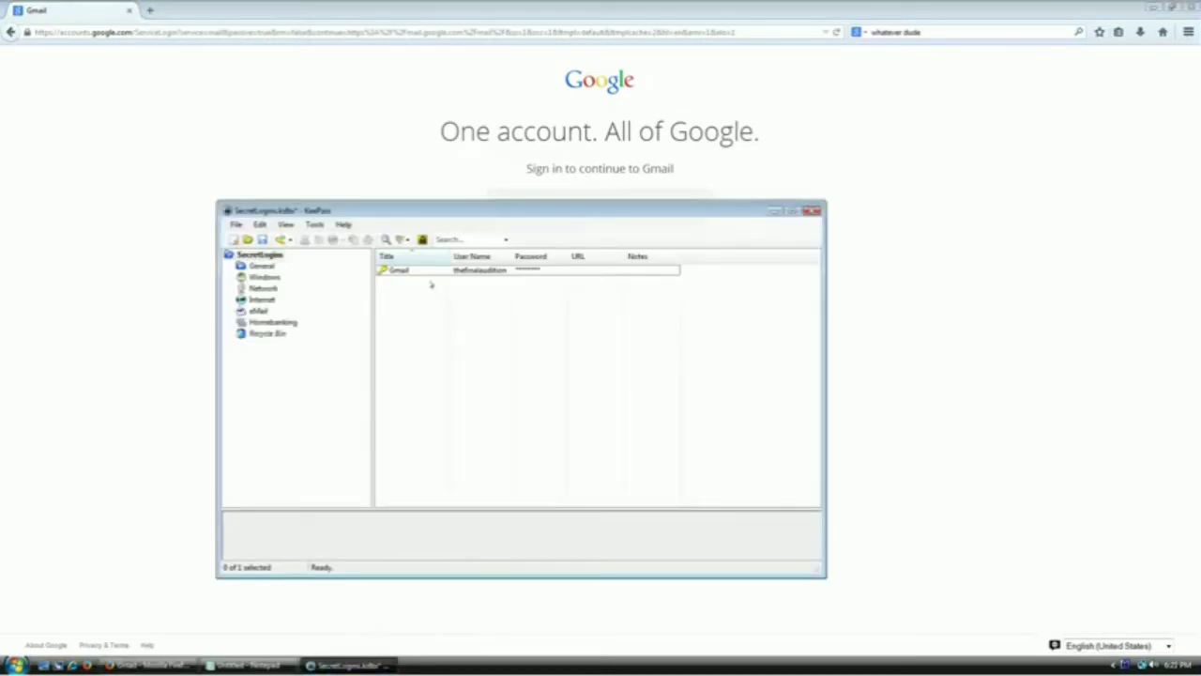
left_click(394, 270)
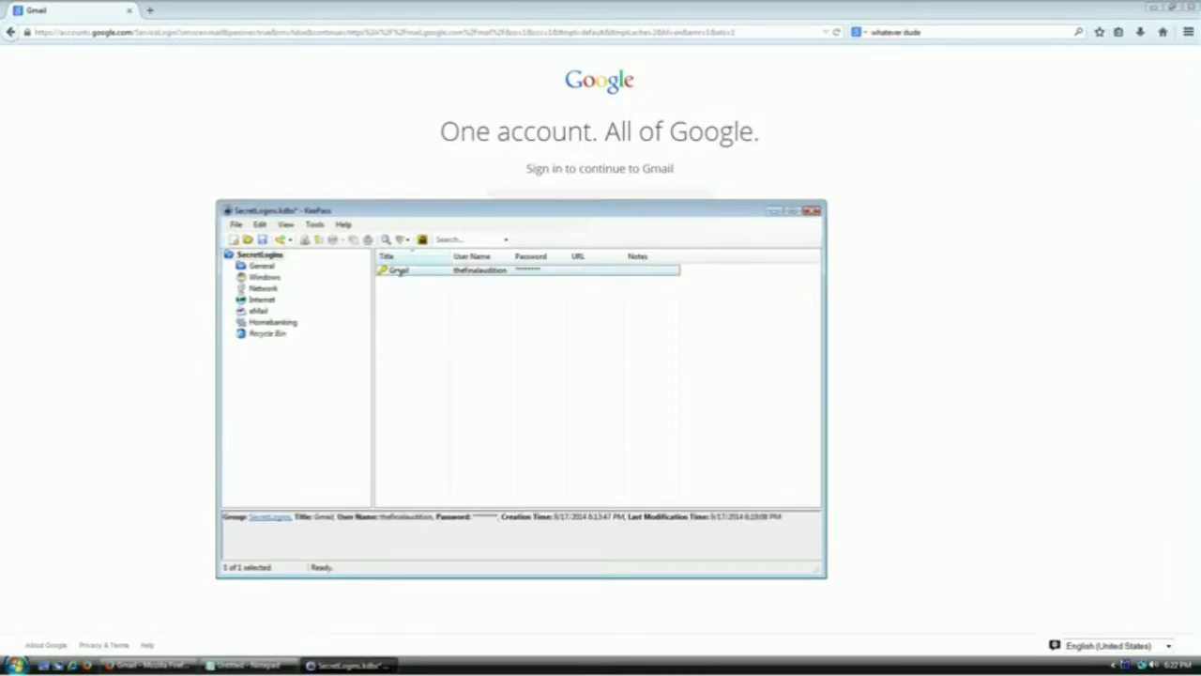
double_click(400, 272)
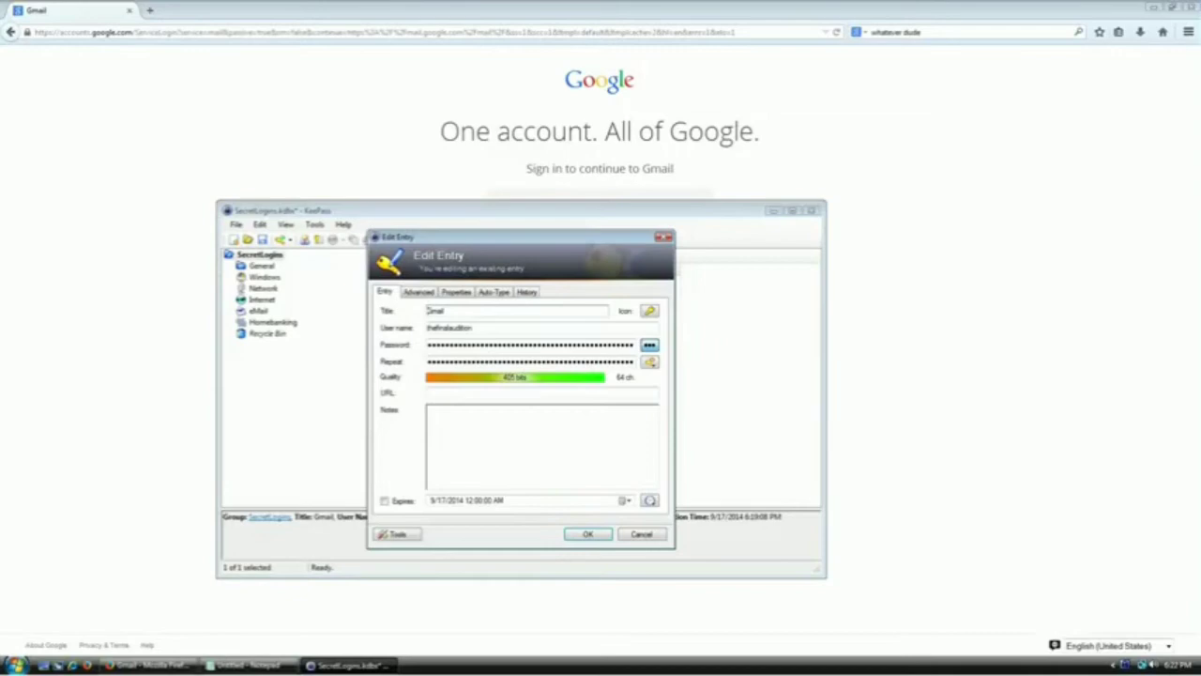
left_click(492, 292)
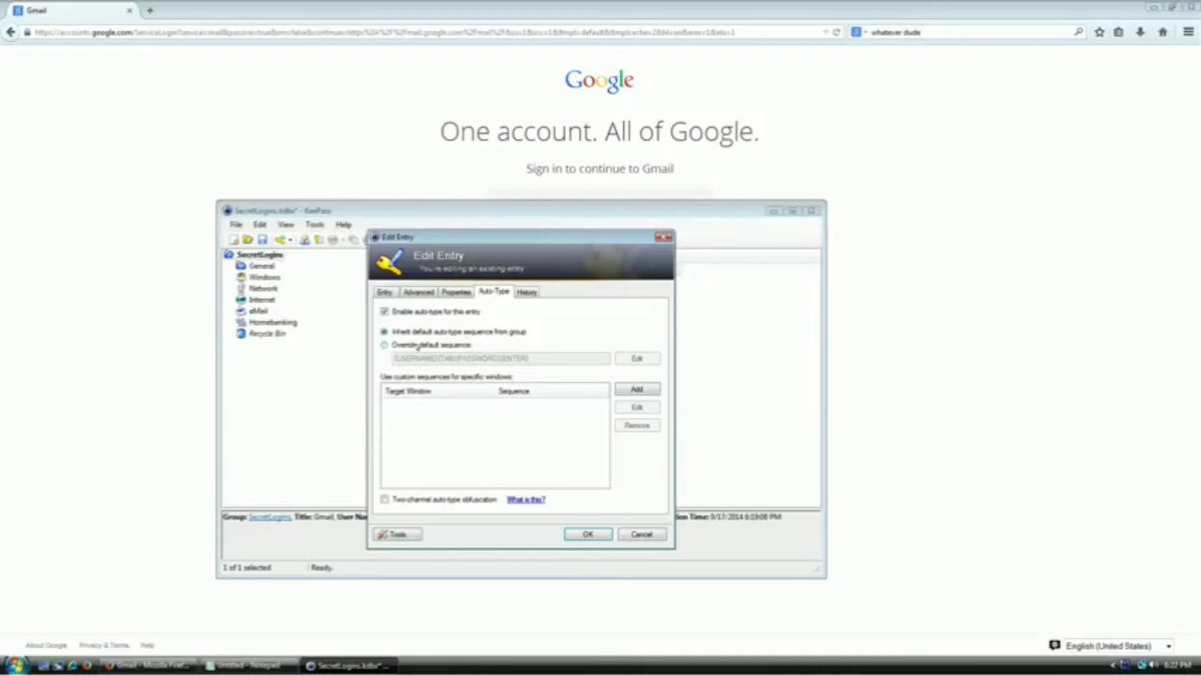
left_click(417, 346)
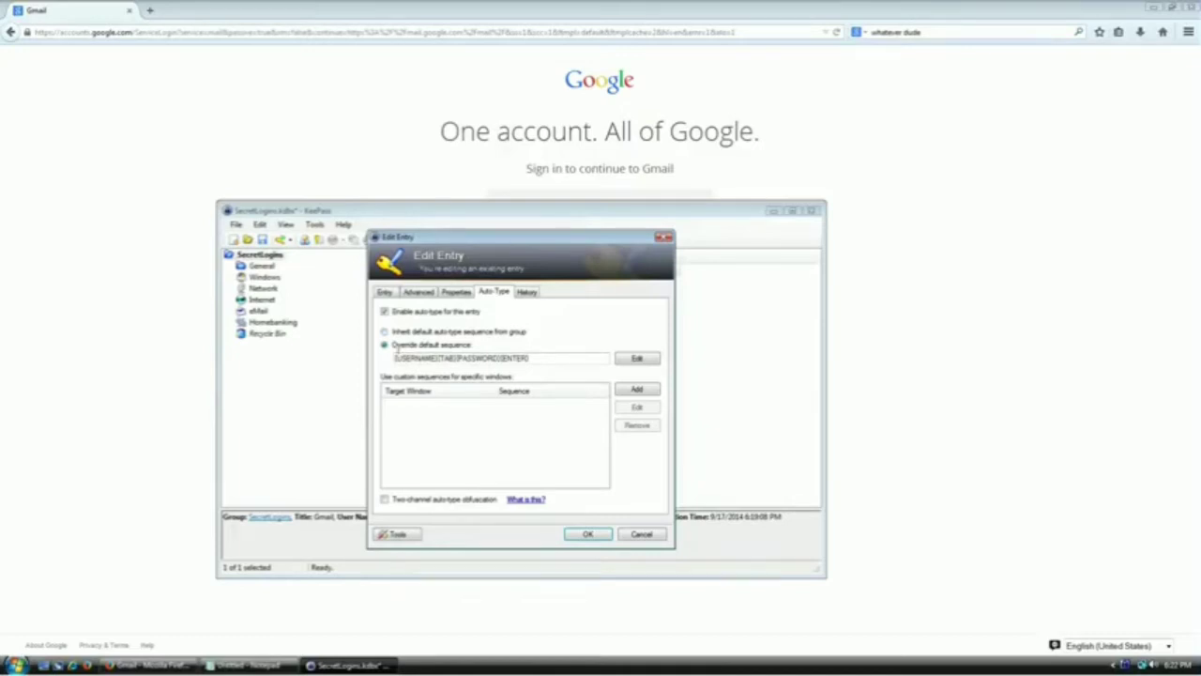
Inspect the {USERNAME}{TAB}{PASSWORD}{ENTER} placeholders, then return to Gmail's password sign-in page
double_click(405, 357)
double_click(449, 358)
double_click(477, 359)
double_click(514, 358)
left_click(557, 357)
double_click(413, 359)
left_click_drag(438, 359, 457, 359)
double_click(478, 359)
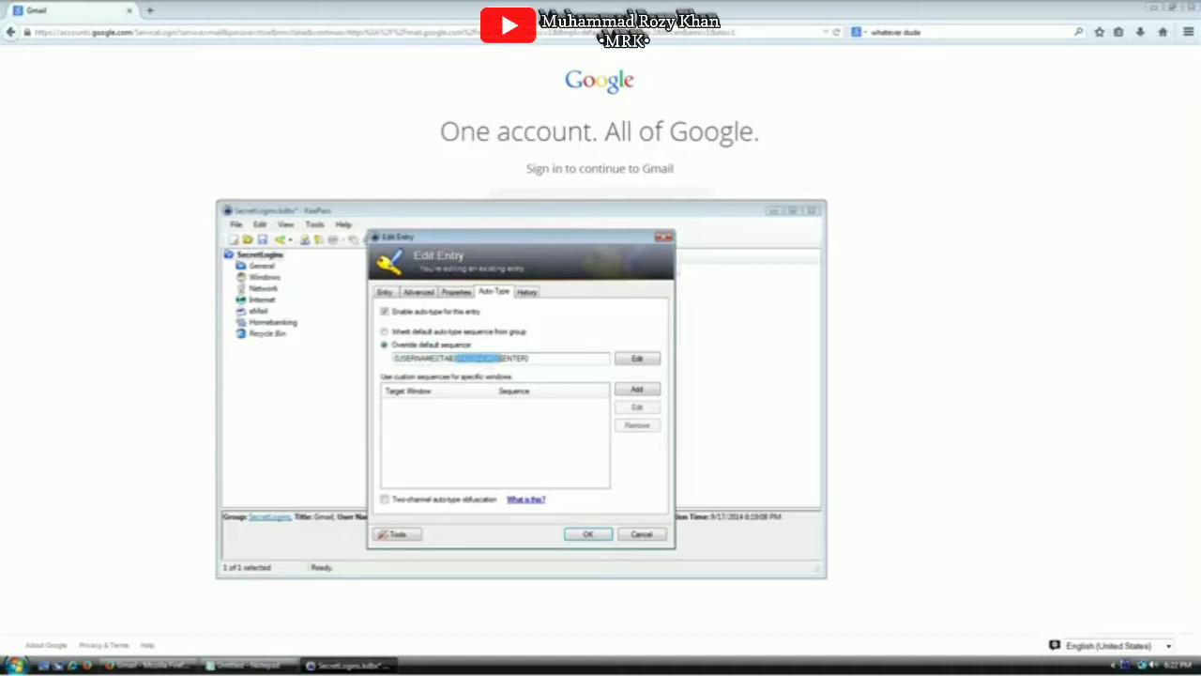
left_click(511, 359)
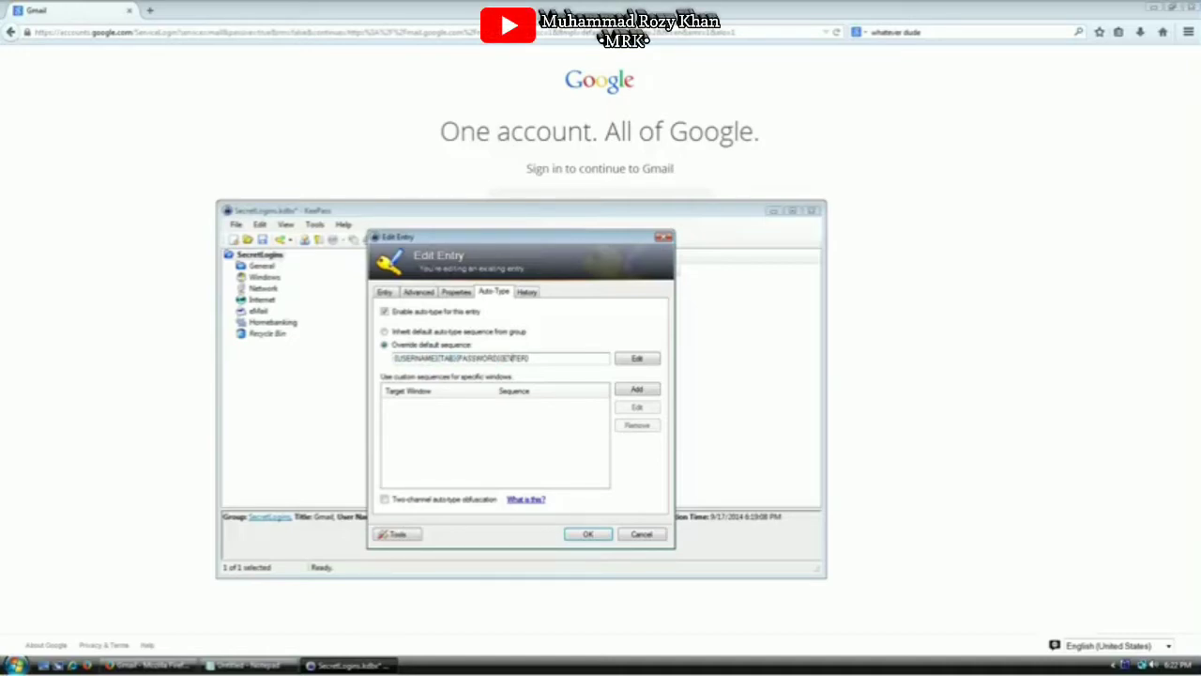
left_click(1082, 266)
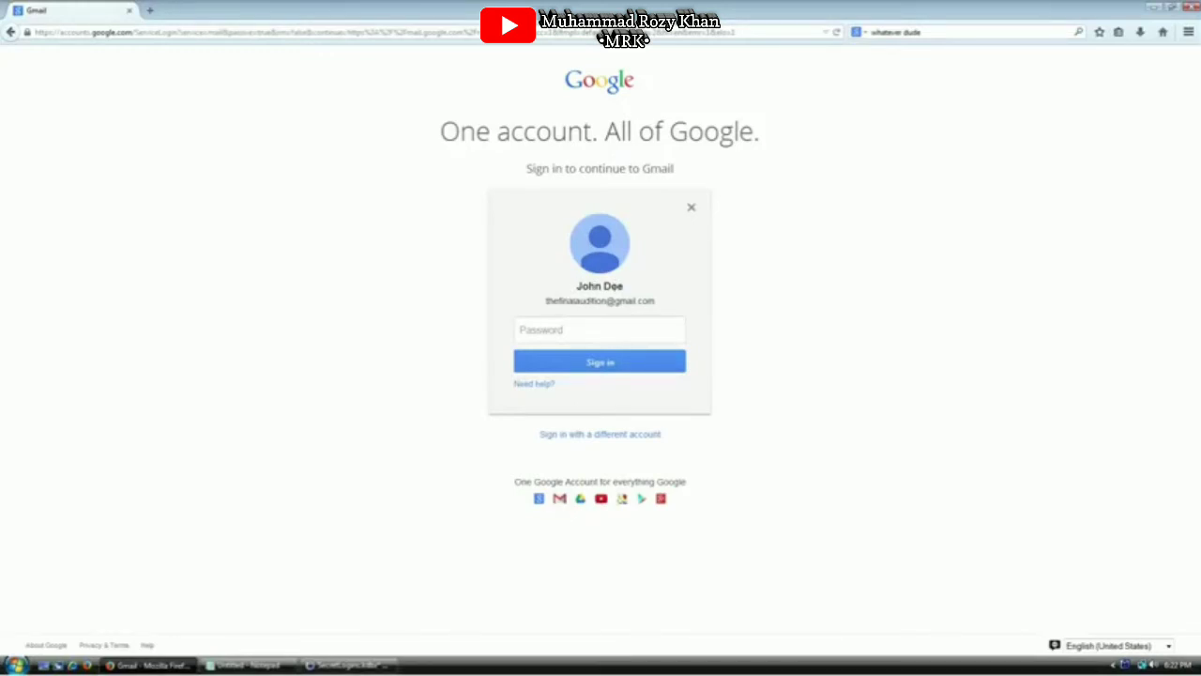
Cut {USERNAME}{TAB} from the Gmail entry's auto-type override, leaving {PASSWORD}{ENTER}, and save the entry
left_click(613, 320)
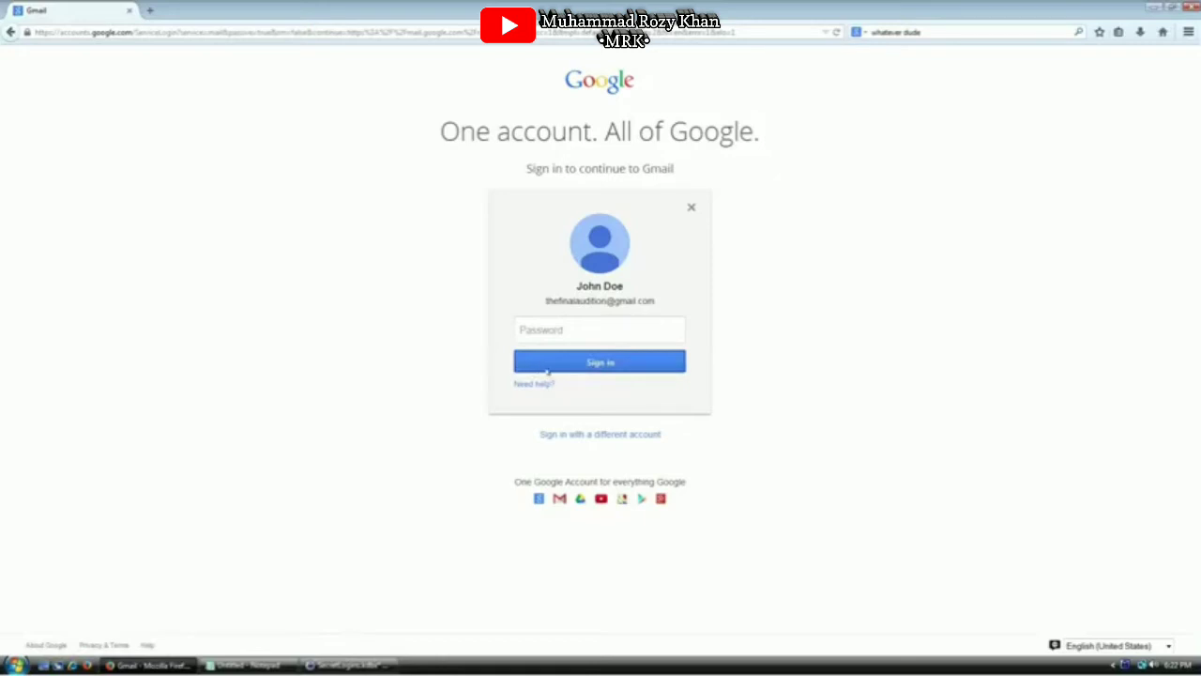
left_click(595, 437)
left_click(569, 324)
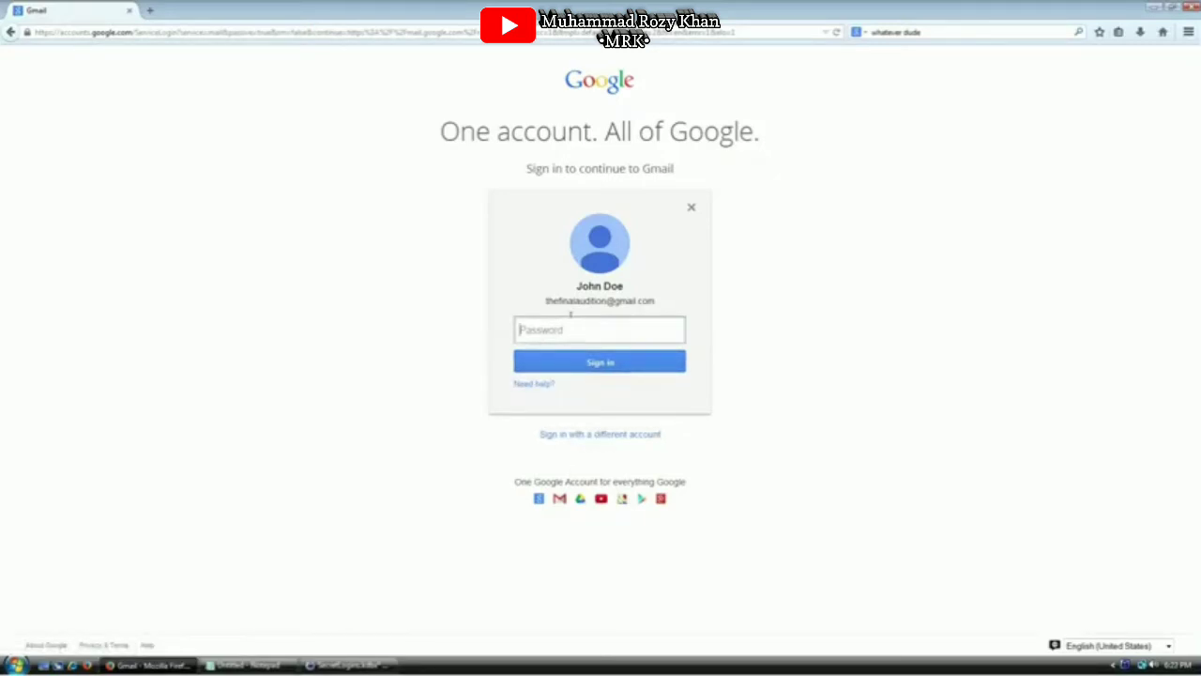
key("alt+Tab")
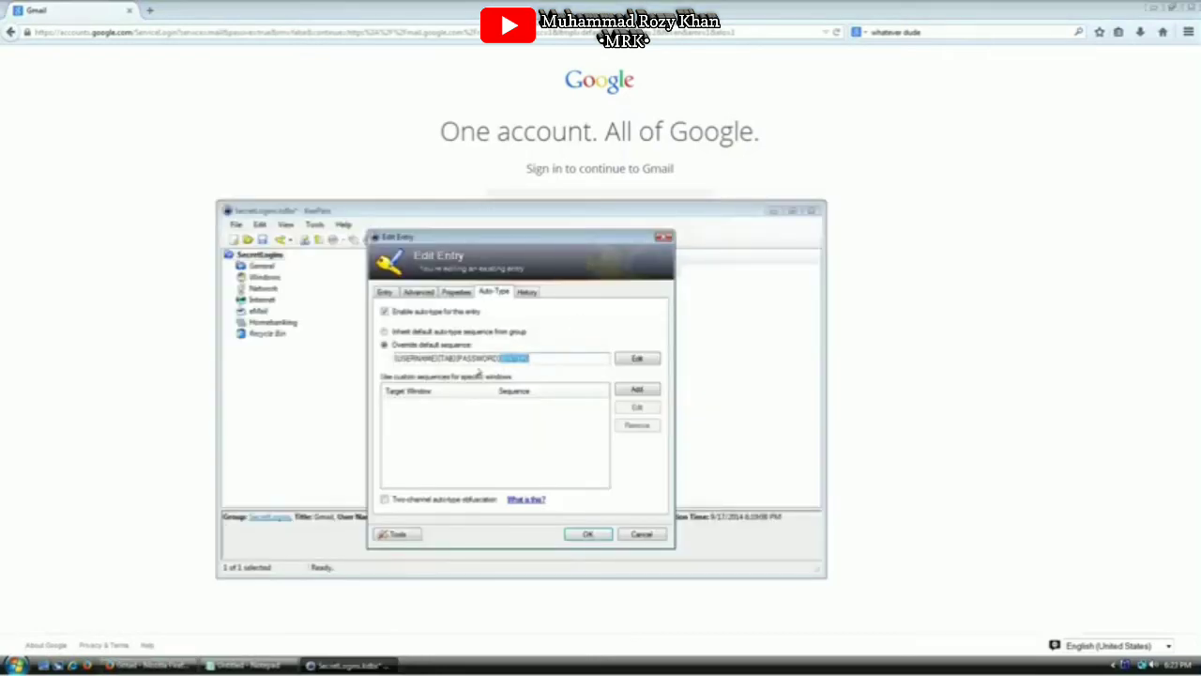
key("alt+Tab")
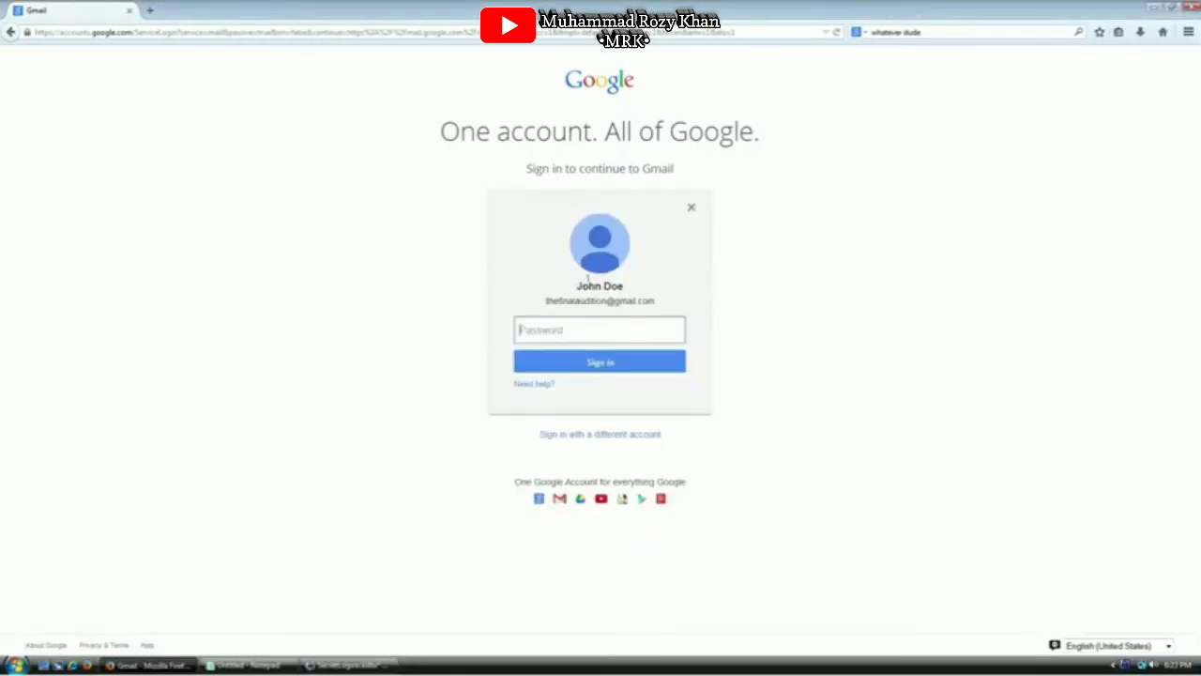
key("alt+Tab")
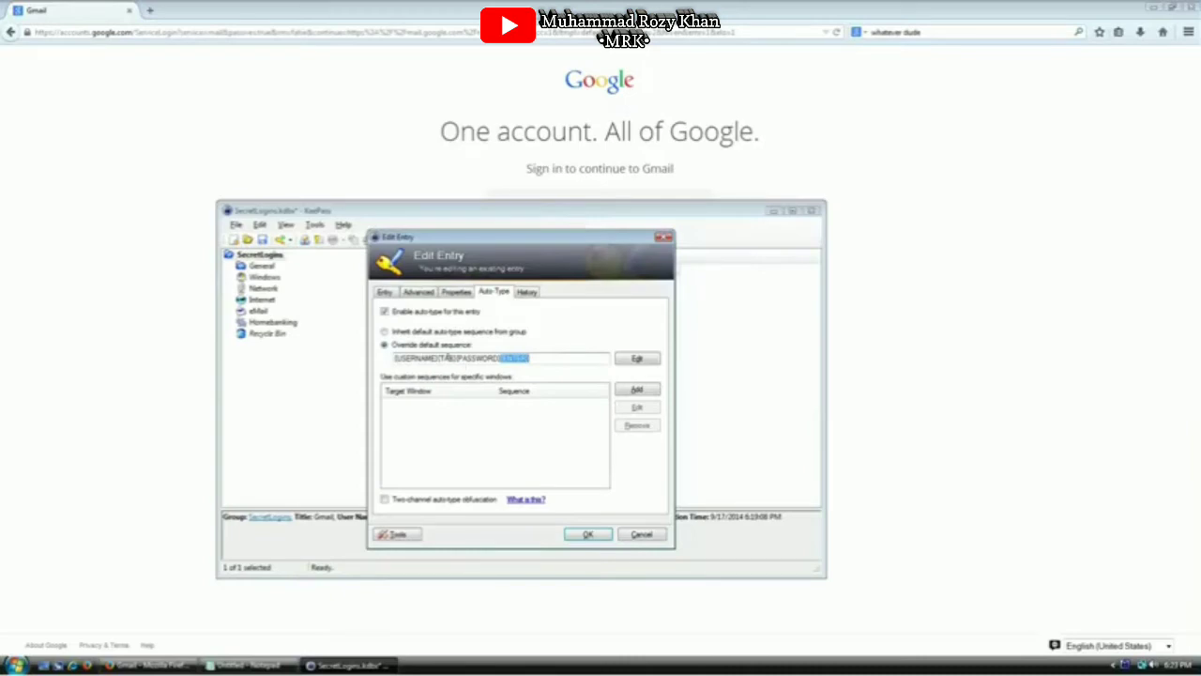
left_click(453, 358)
key("shift+Home")
key("Delete")
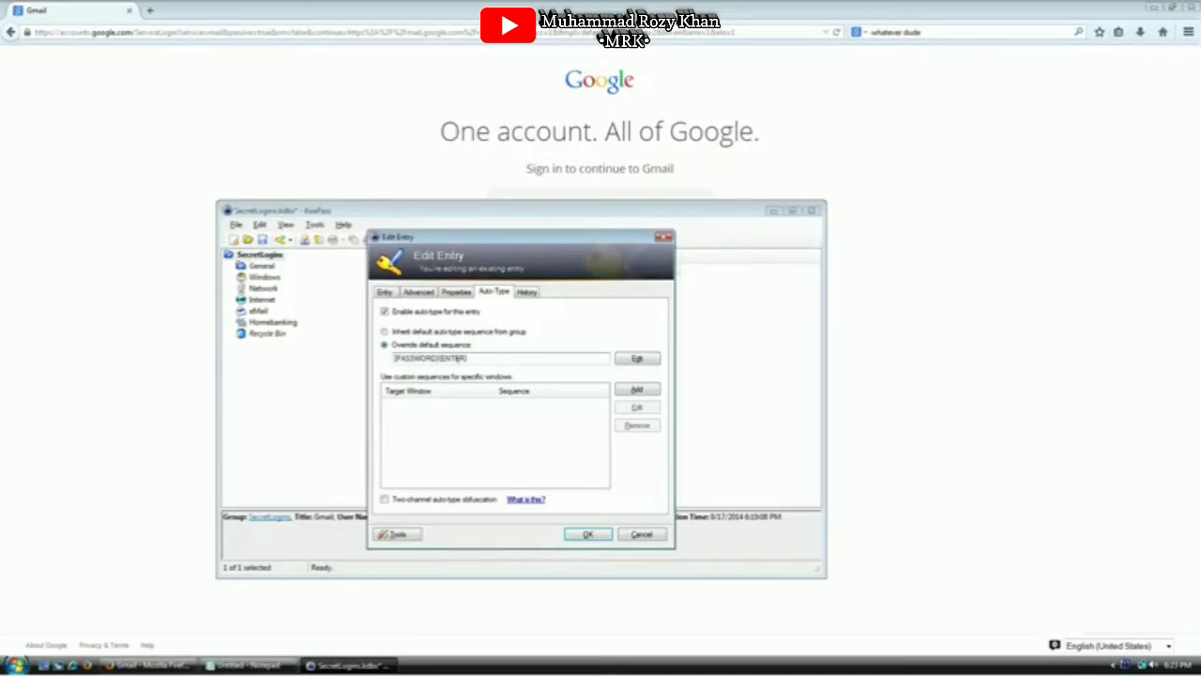
left_click(588, 534)
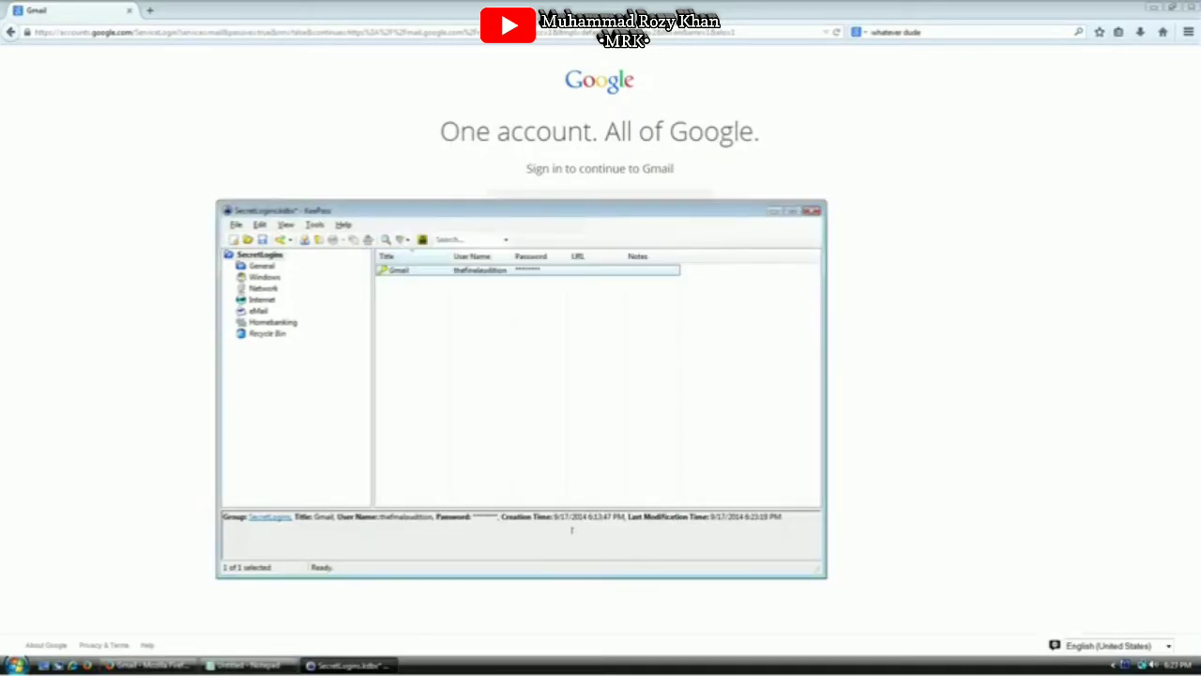
Auto-type the stored password into Gmail's password box with Ctrl+Alt+A to reach the inbox
left_click(1013, 349)
left_click(558, 324)
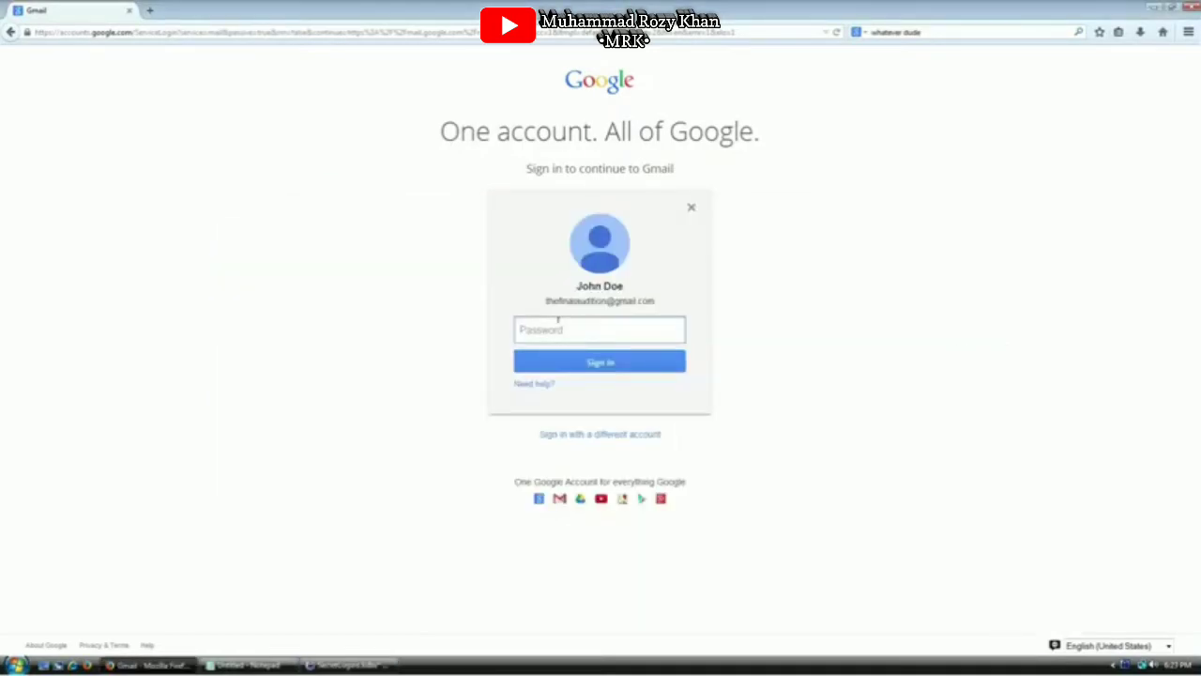
key("ctrl+alt+a")
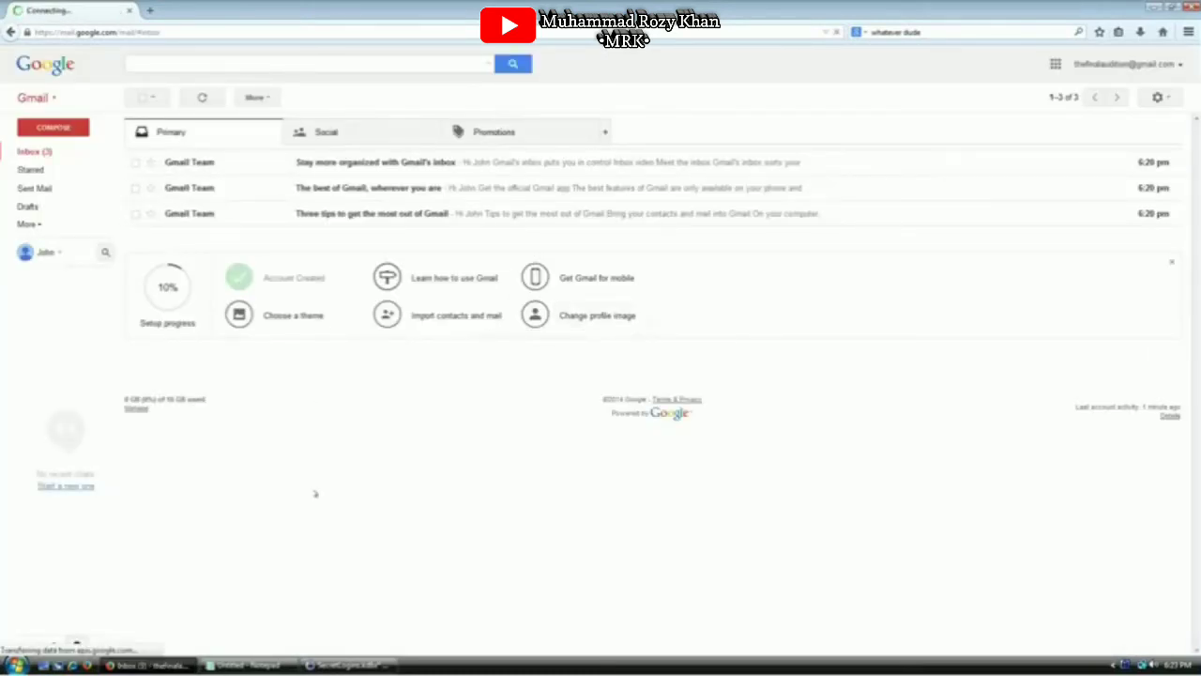
left_click(345, 666)
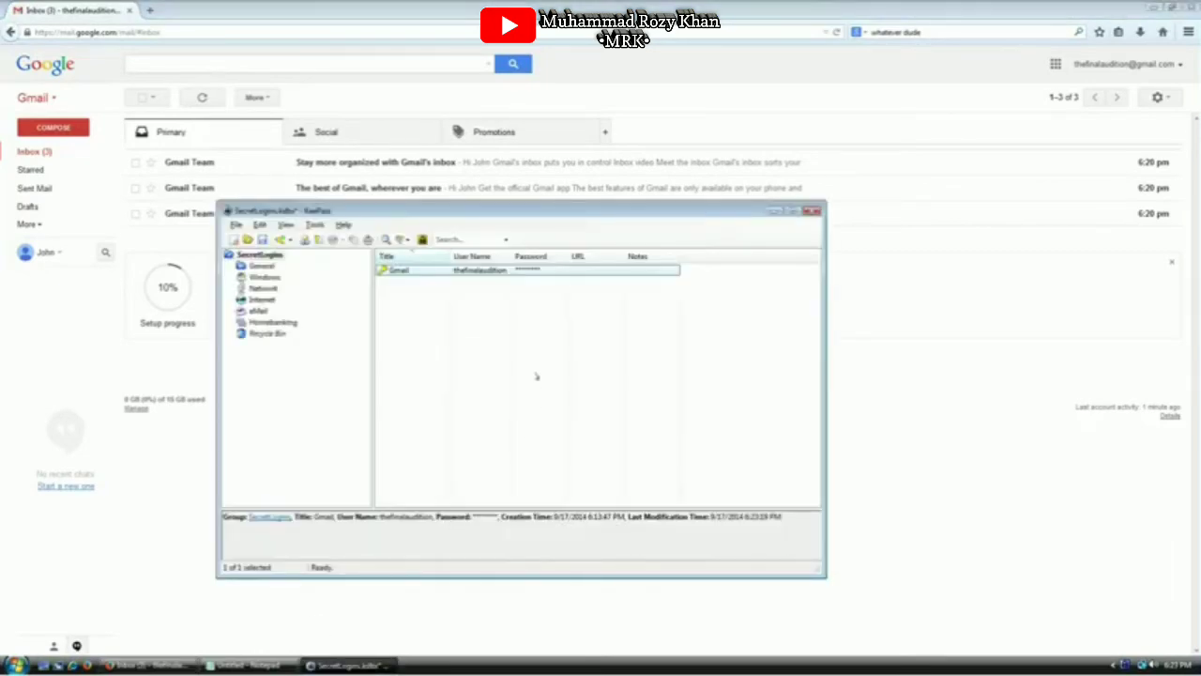
Load amazon in a new browser tab and open 'Start here' under New customer in Your Account
left_click(433, 325)
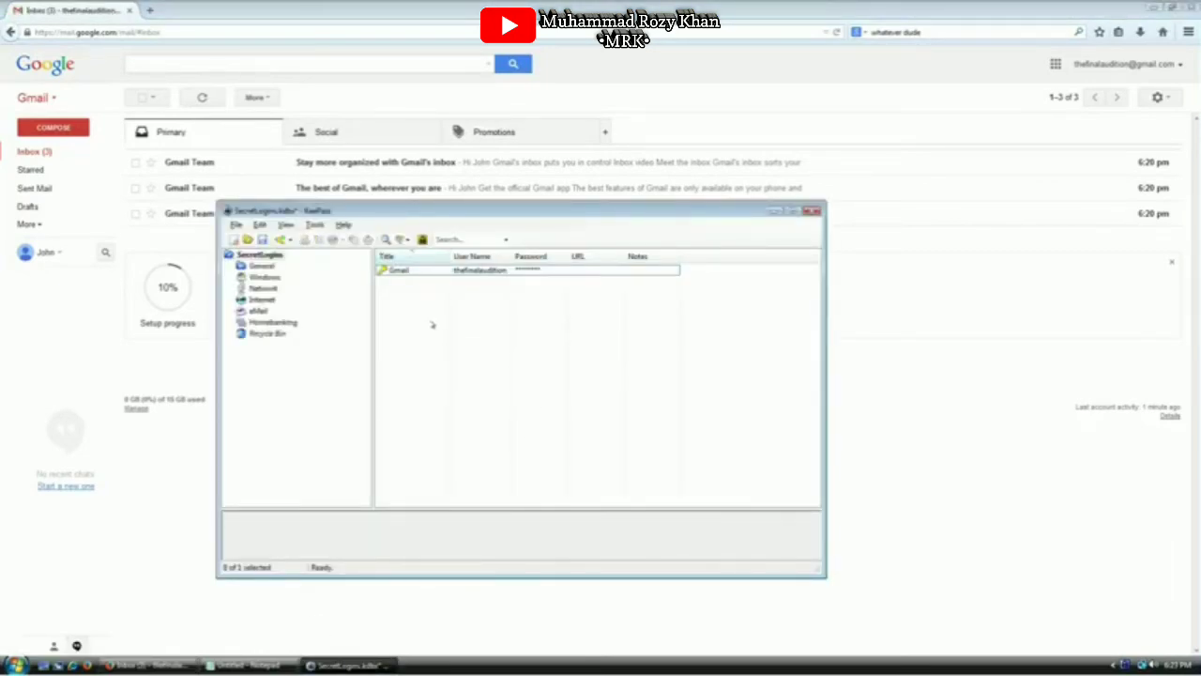
left_click(150, 10)
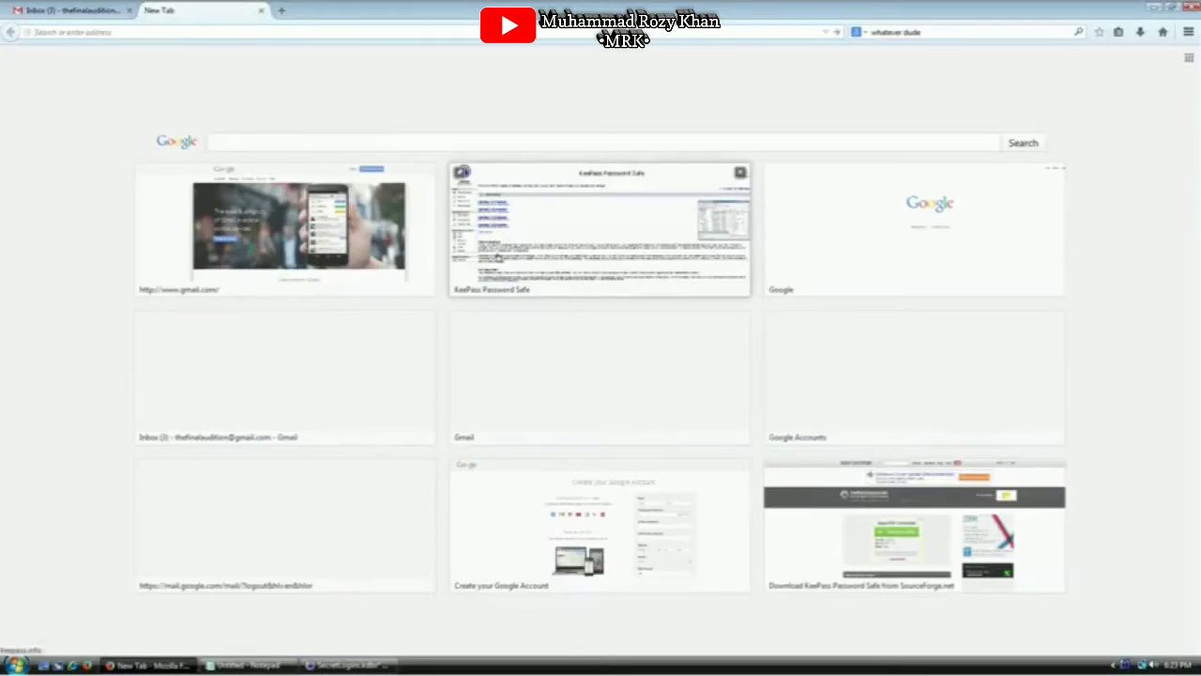
type("amazon")
key("ctrl+Return")
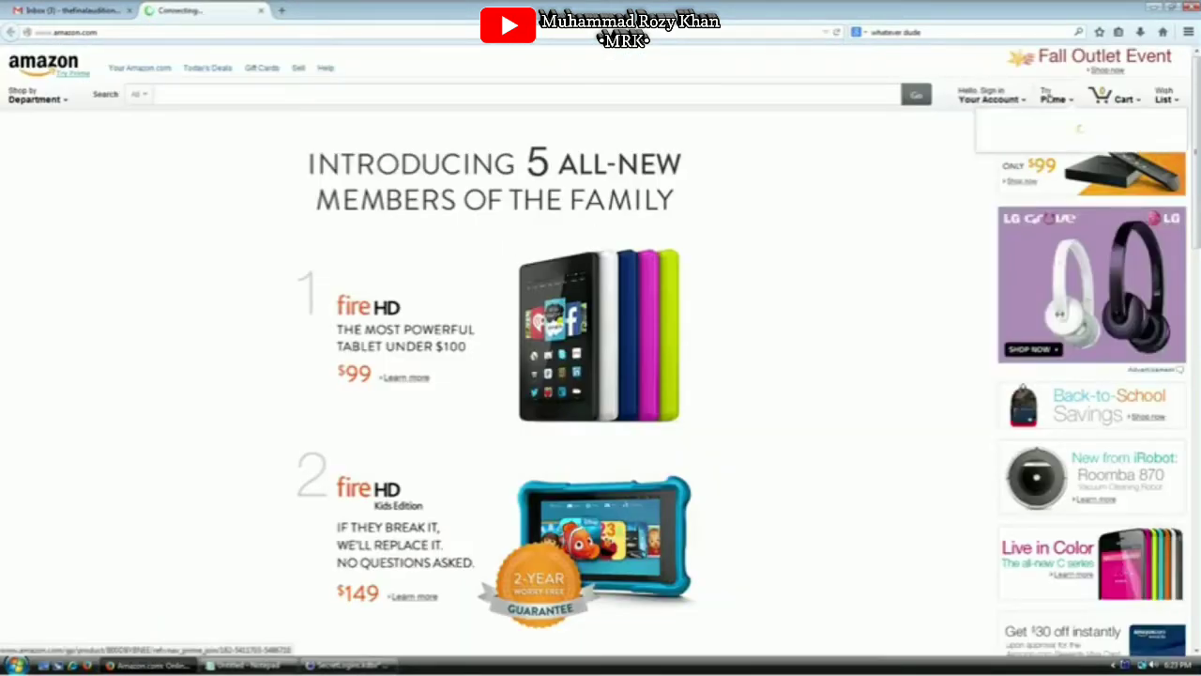
mouse_move(992, 98)
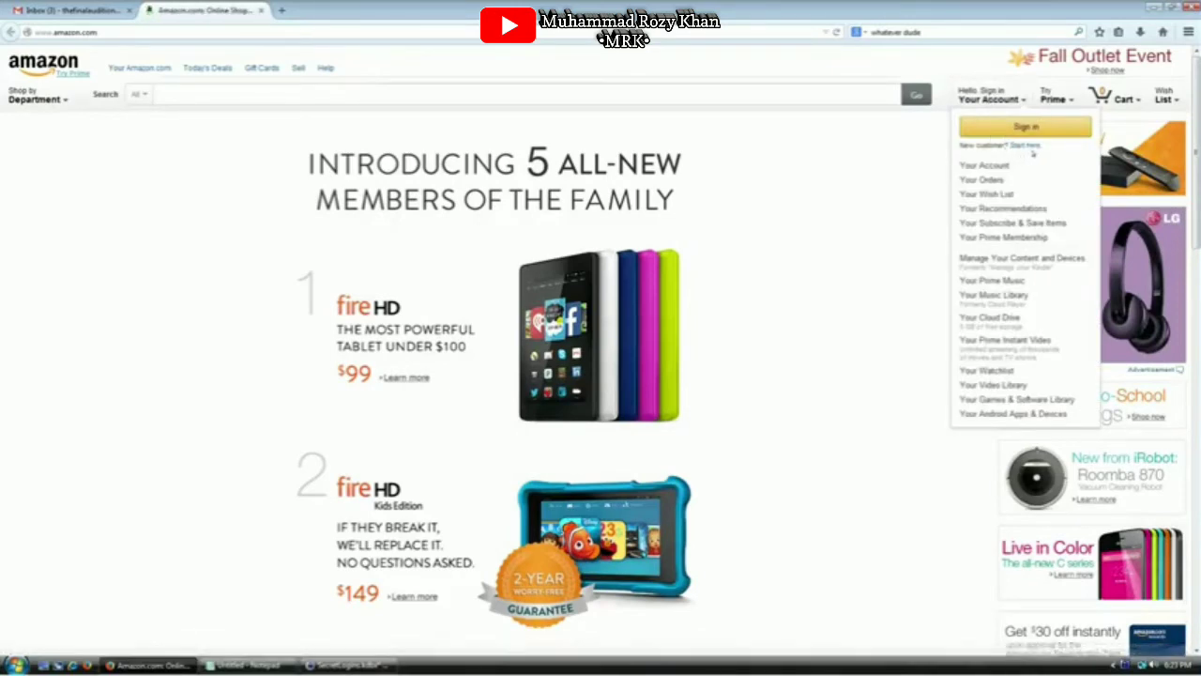
left_click(1025, 146)
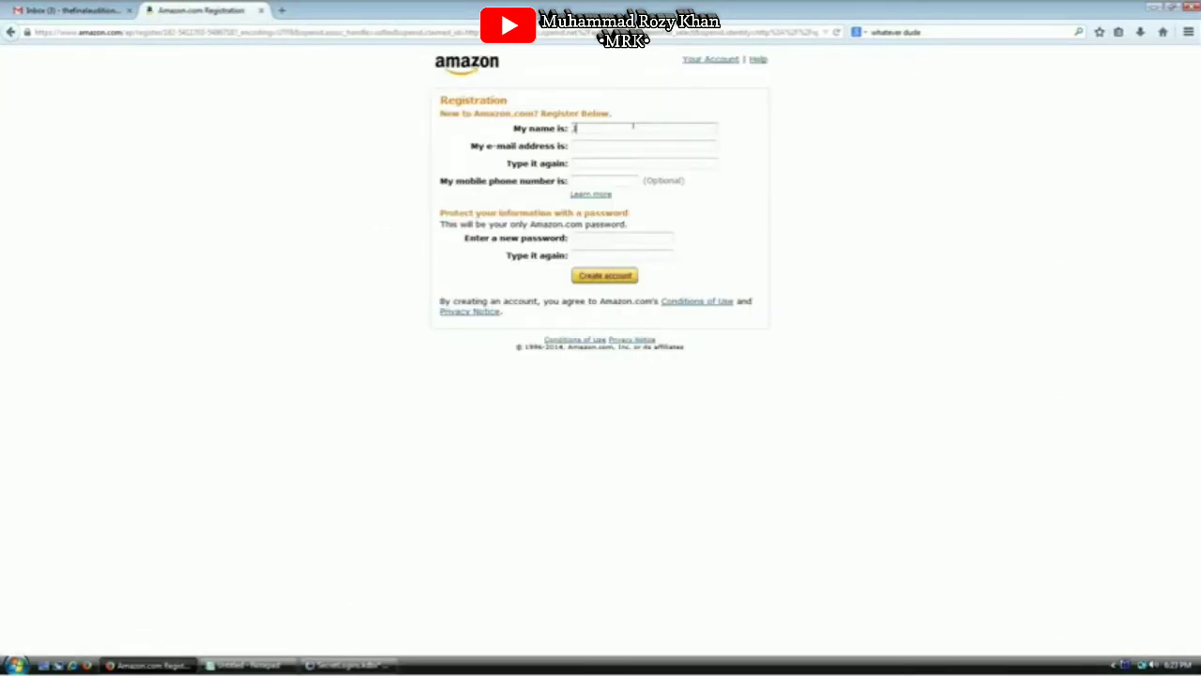
Enter the customer's name on the registration form, then look up the Gmail entry's user name in KeePass
type("John Doe")
key("Tab")
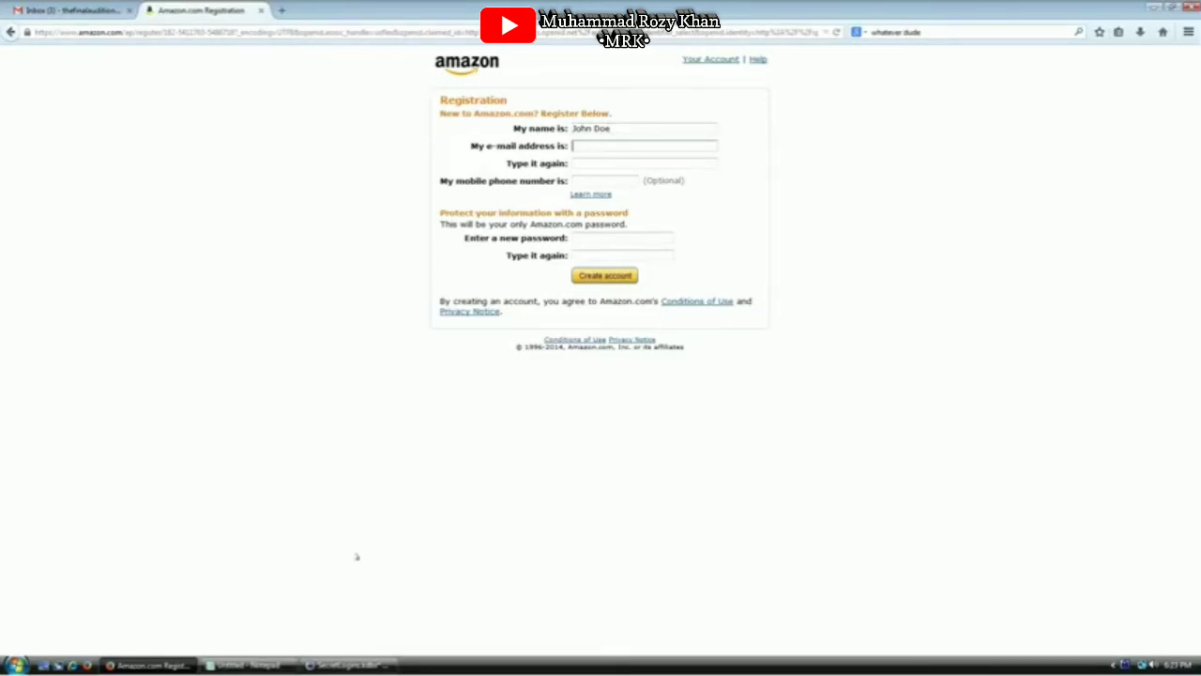
left_click(351, 664)
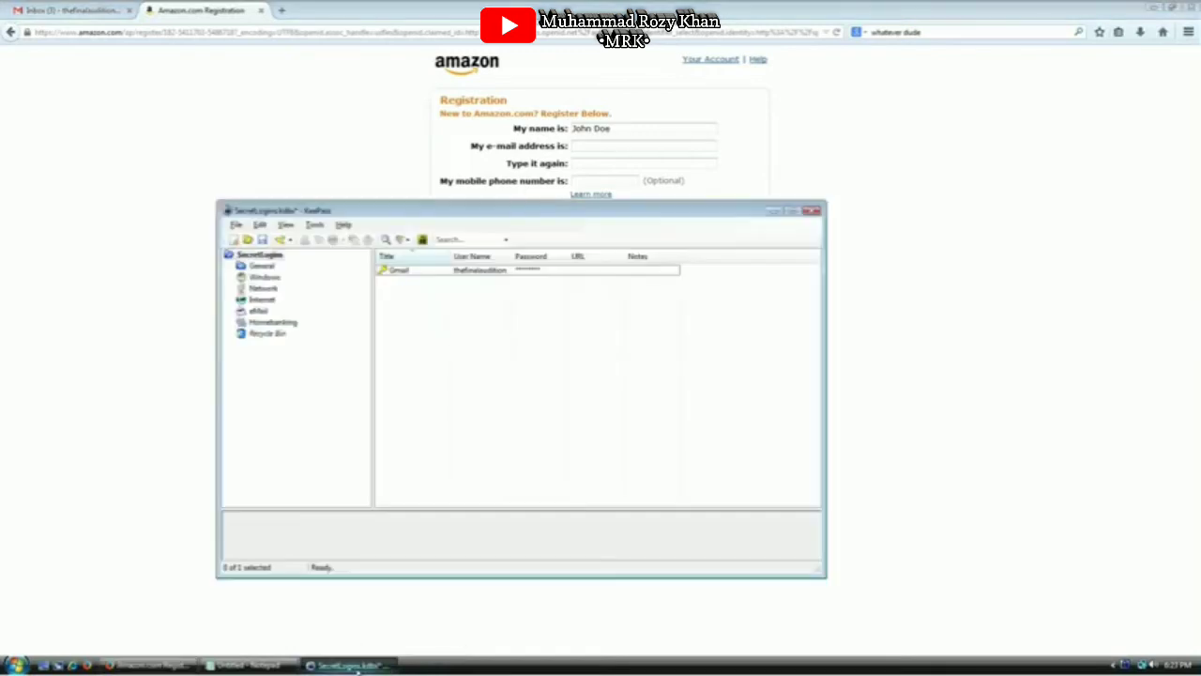
left_click(393, 272)
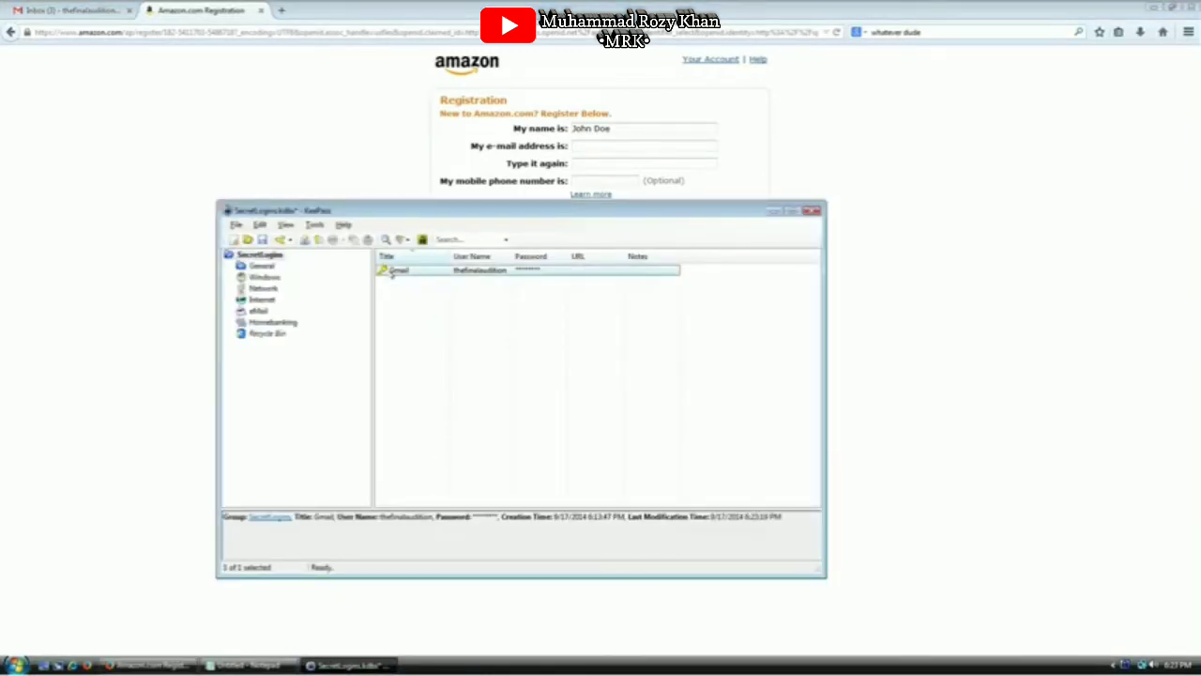
double_click(393, 271)
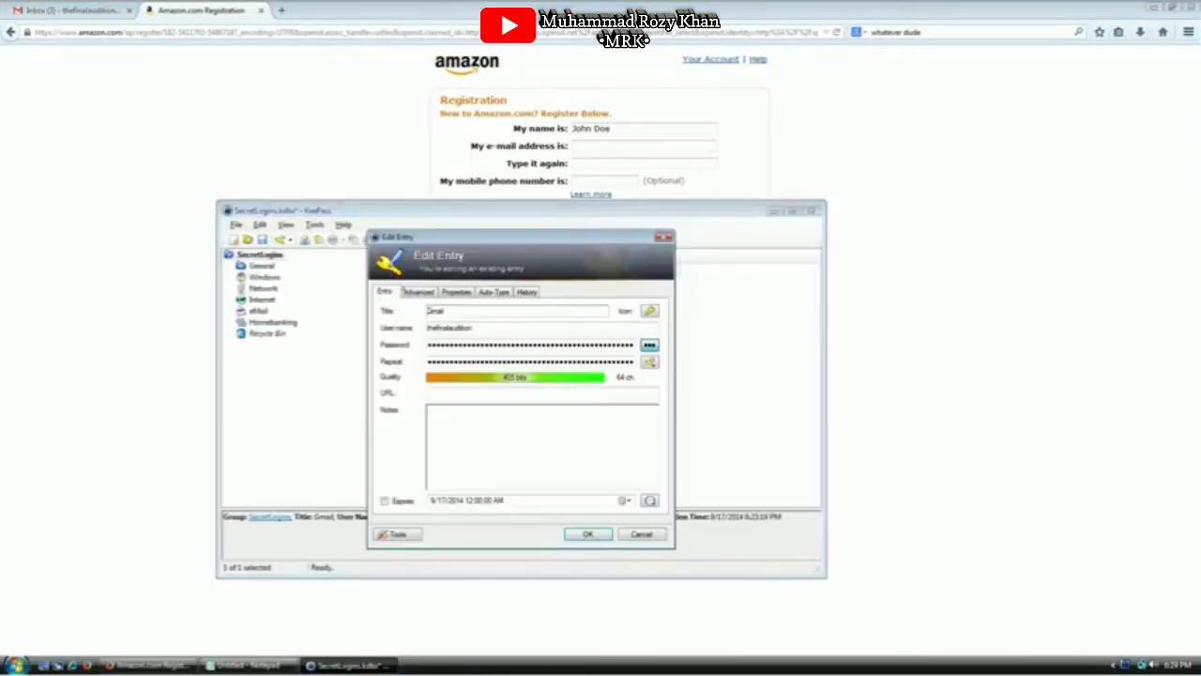
double_click(459, 327)
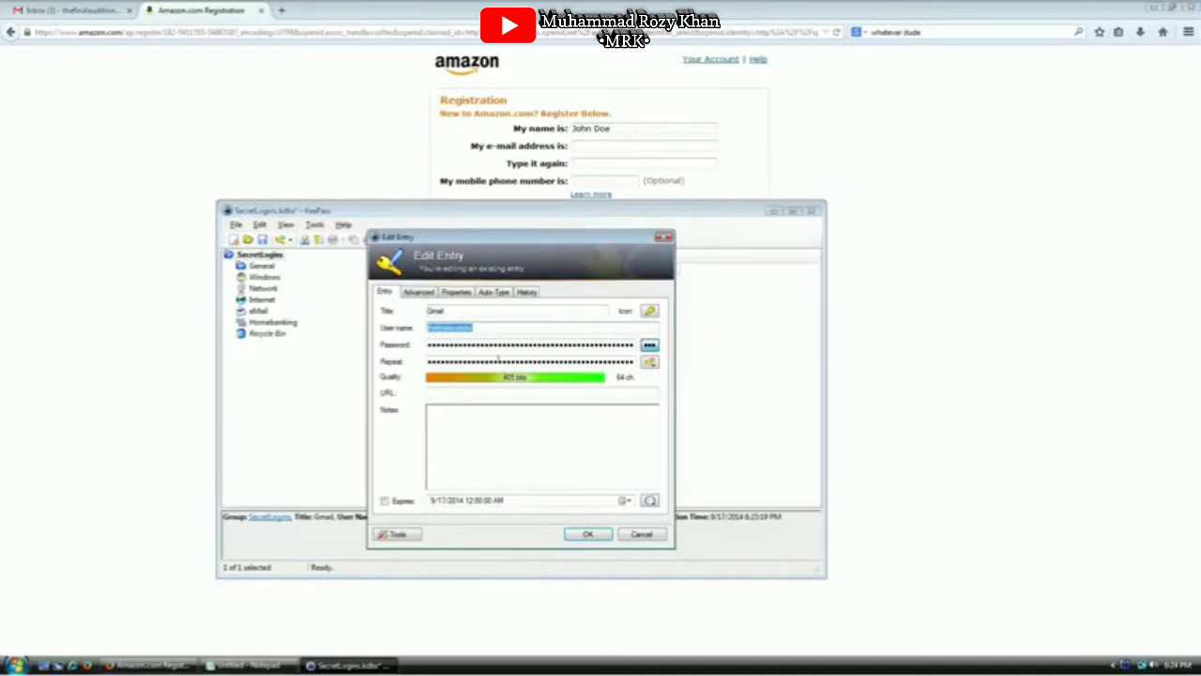
left_click(622, 534)
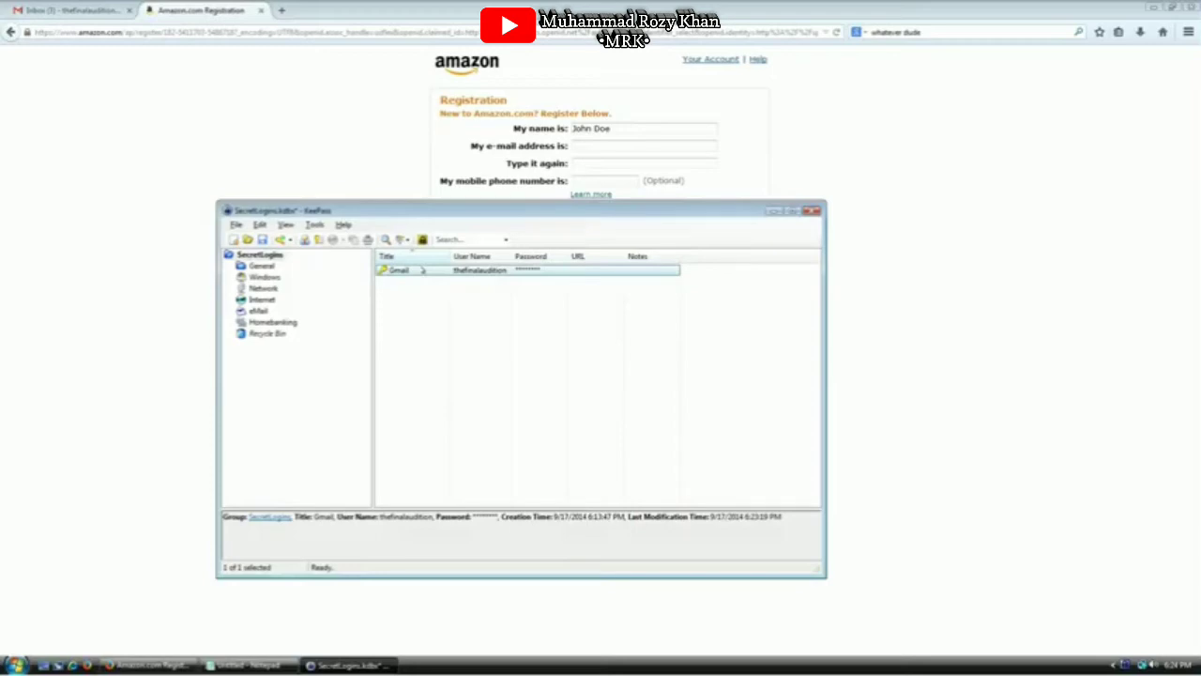
right_click(413, 270)
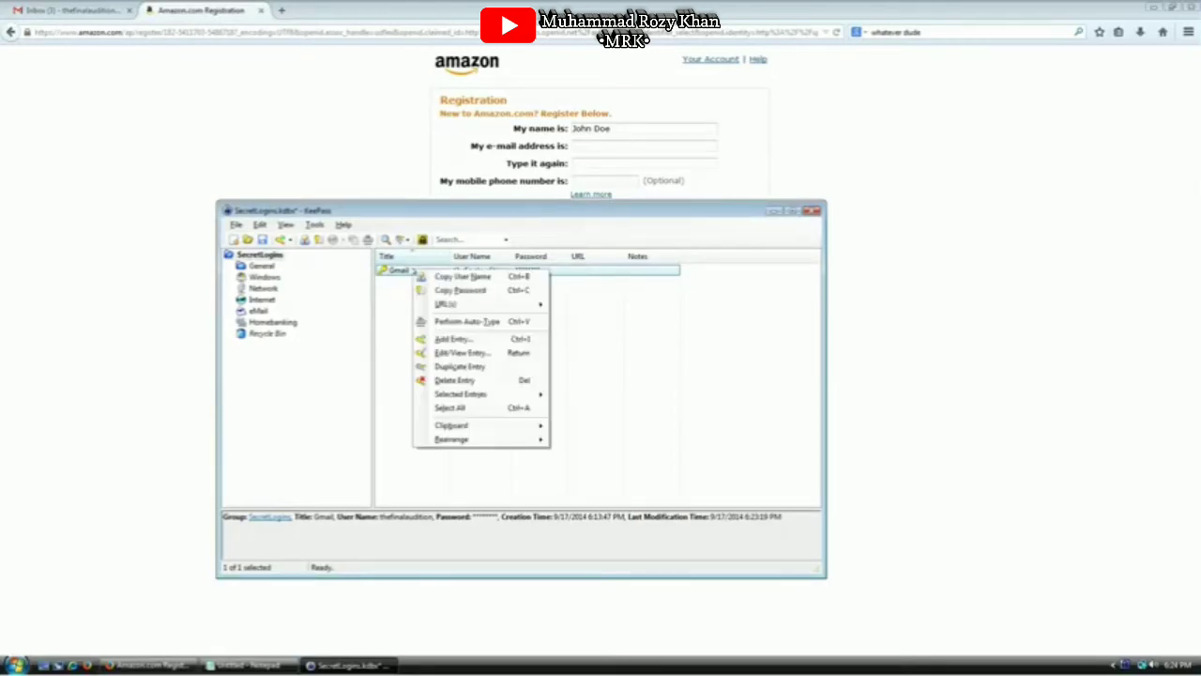
left_click(547, 277)
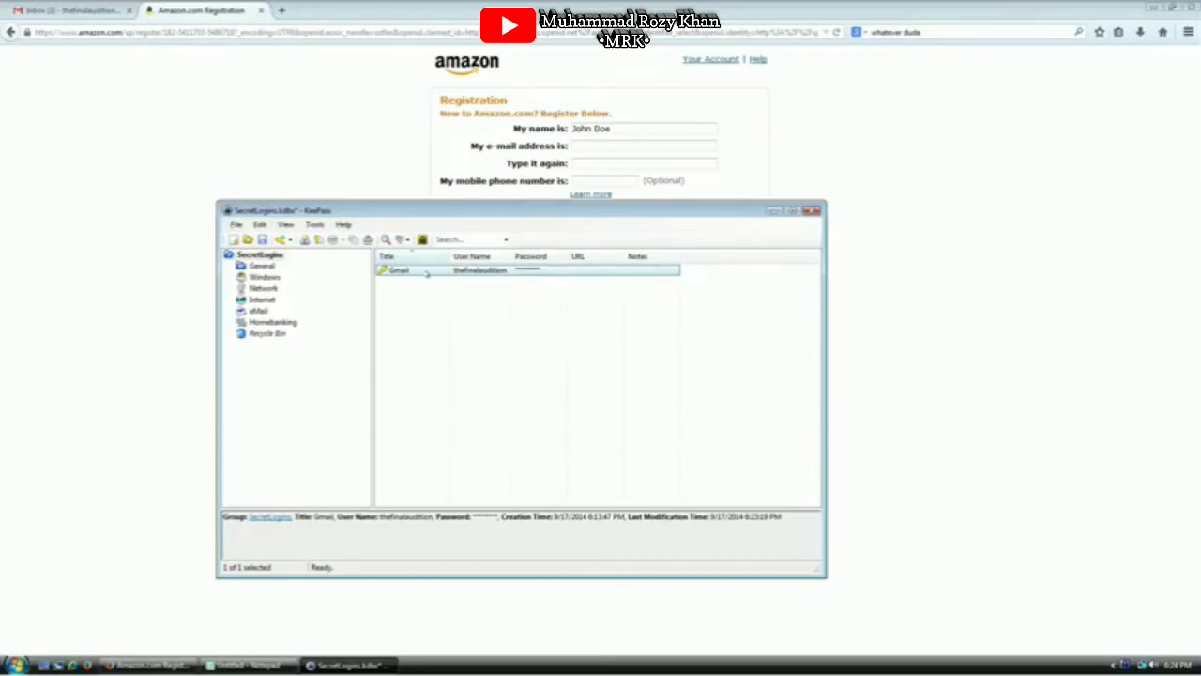
left_click(630, 145)
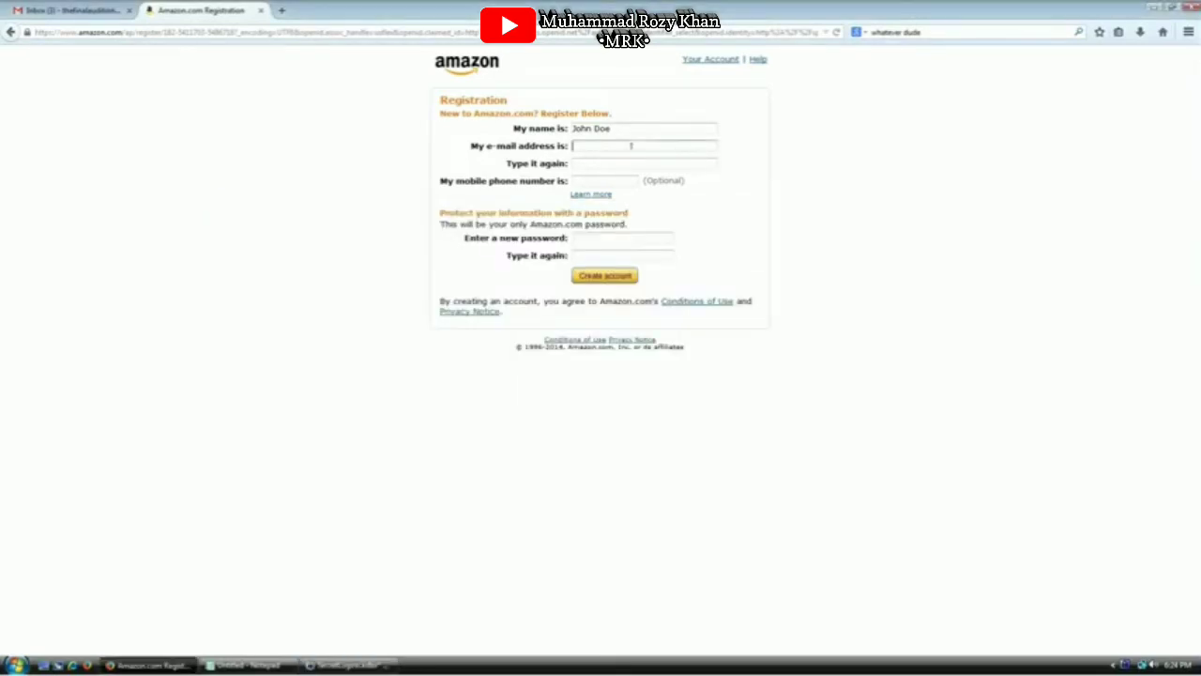
key("ctrl+v")
type("\"@gmail.com")
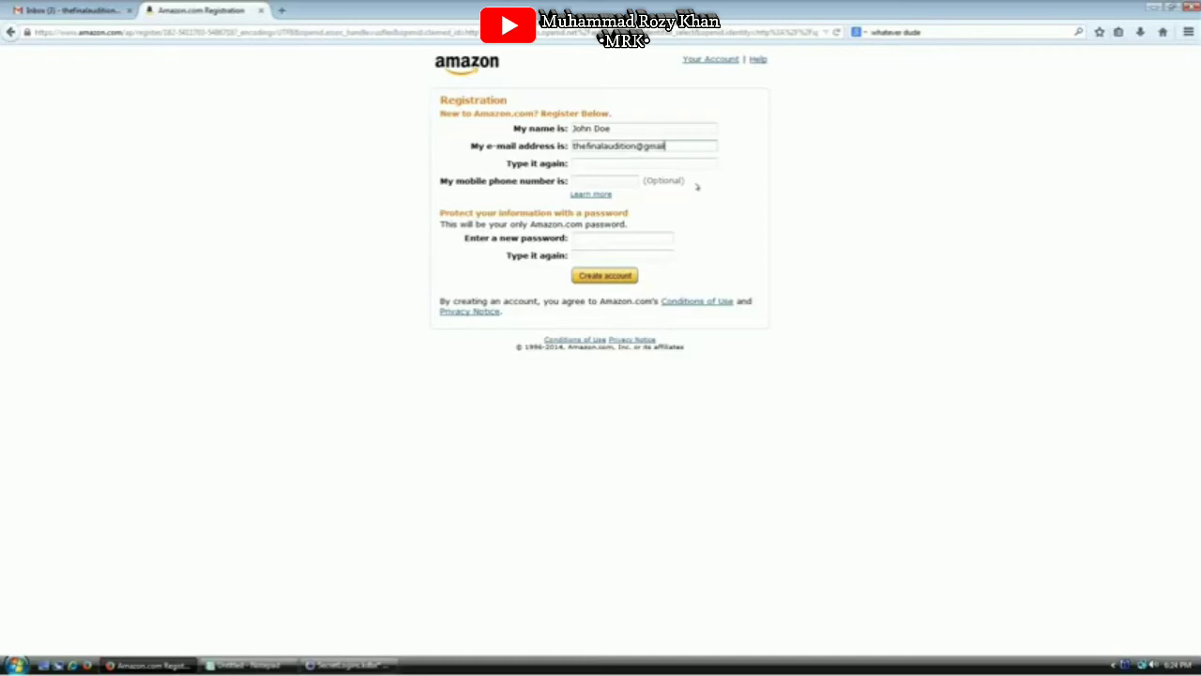
key("Tab")
key("ctrl+v")
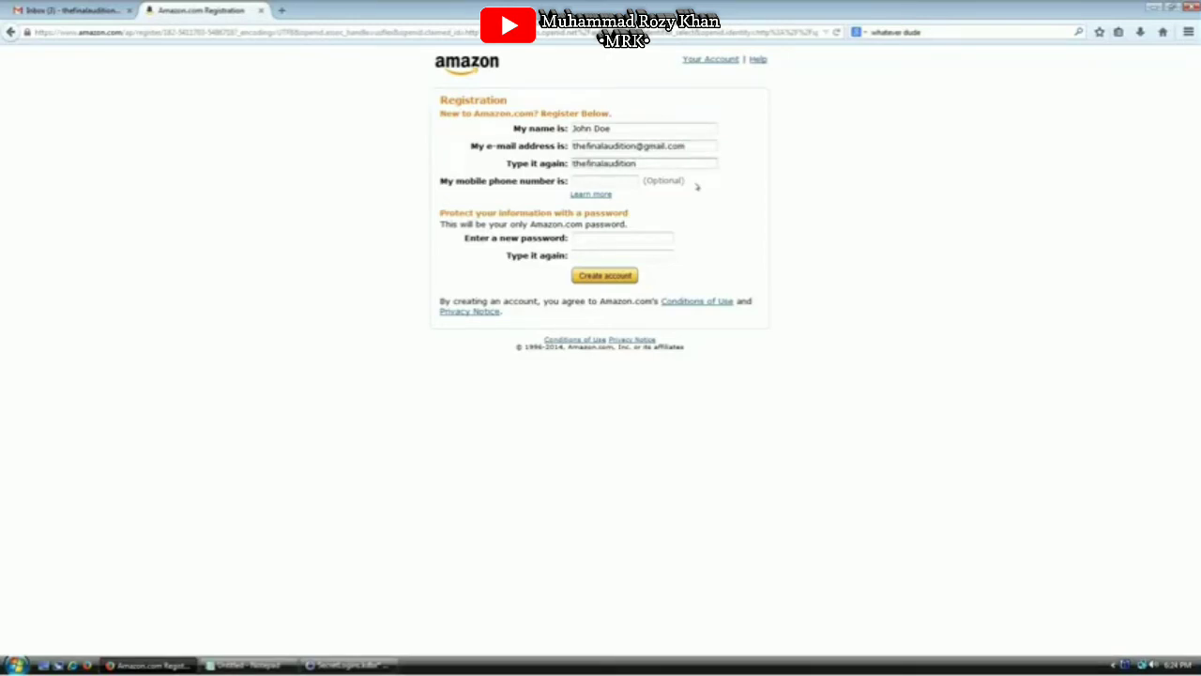
type("@gmail.com")
key("Tab")
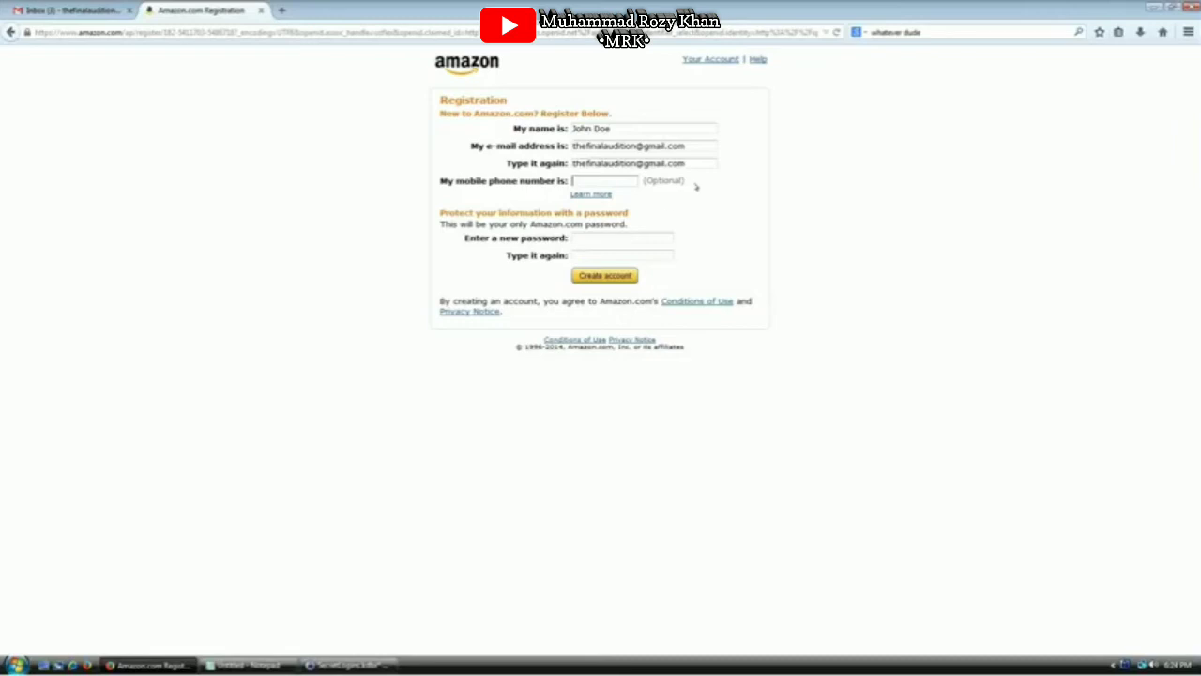
left_click(599, 235)
Add a new KeePass entry titled amazon.com using the Amazon account's Gmail address as user name
left_click(349, 665)
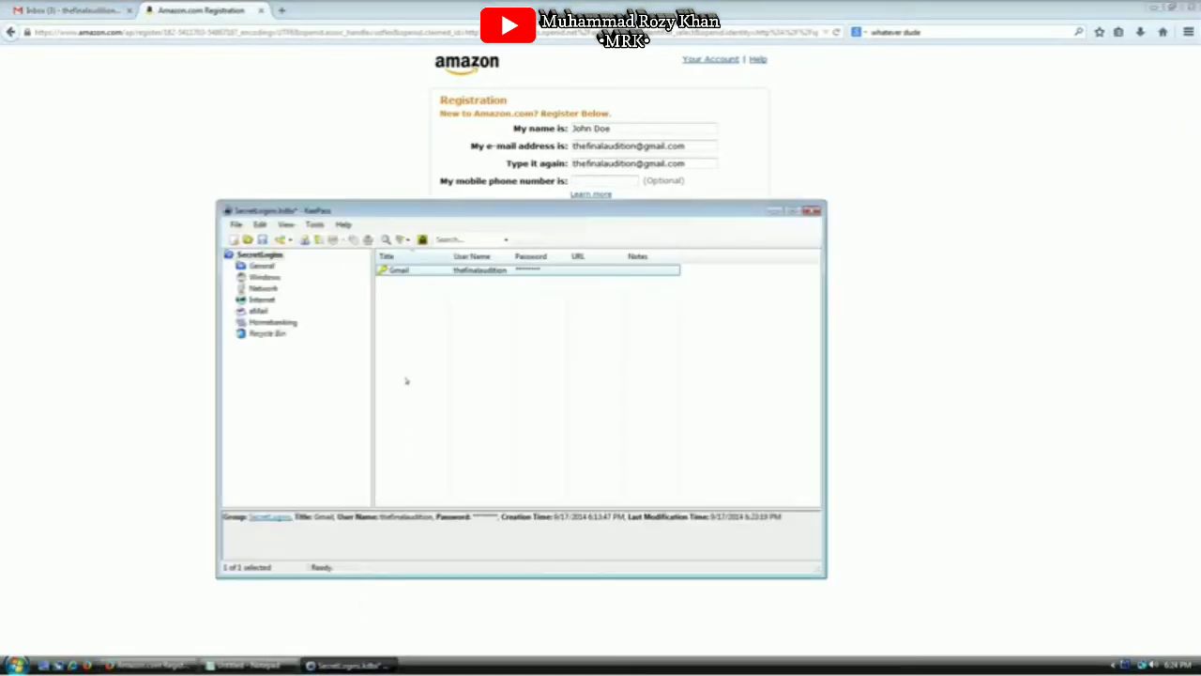
double_click(418, 271)
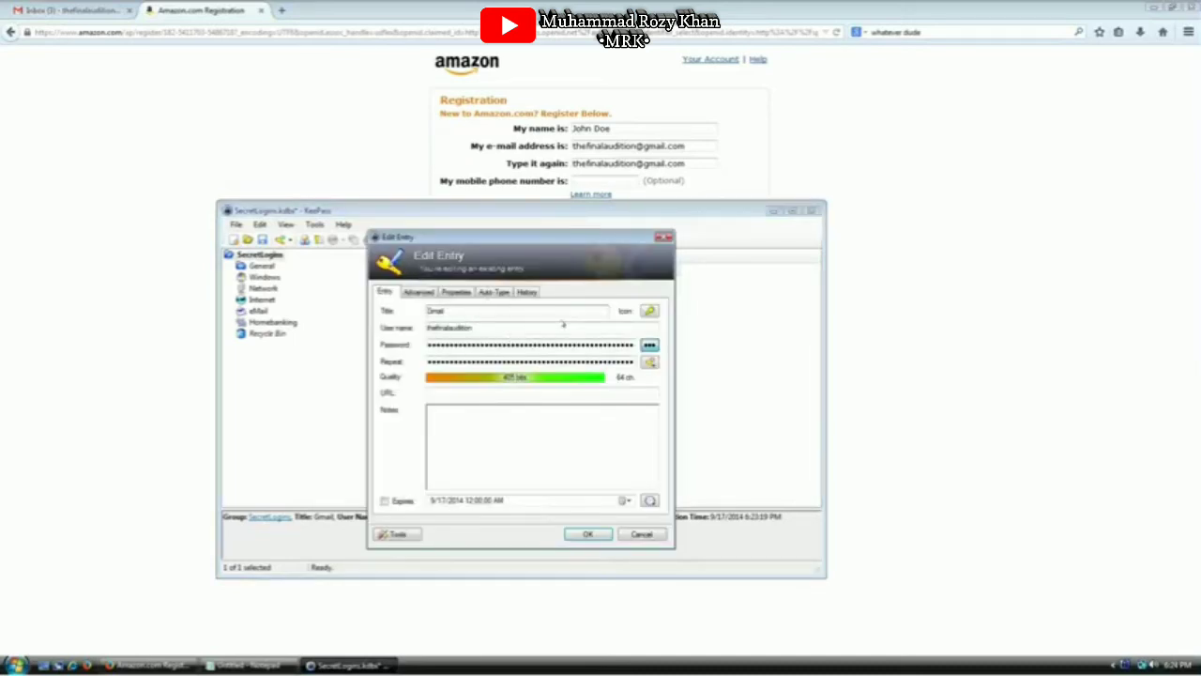
left_click(636, 534)
right_click(410, 291)
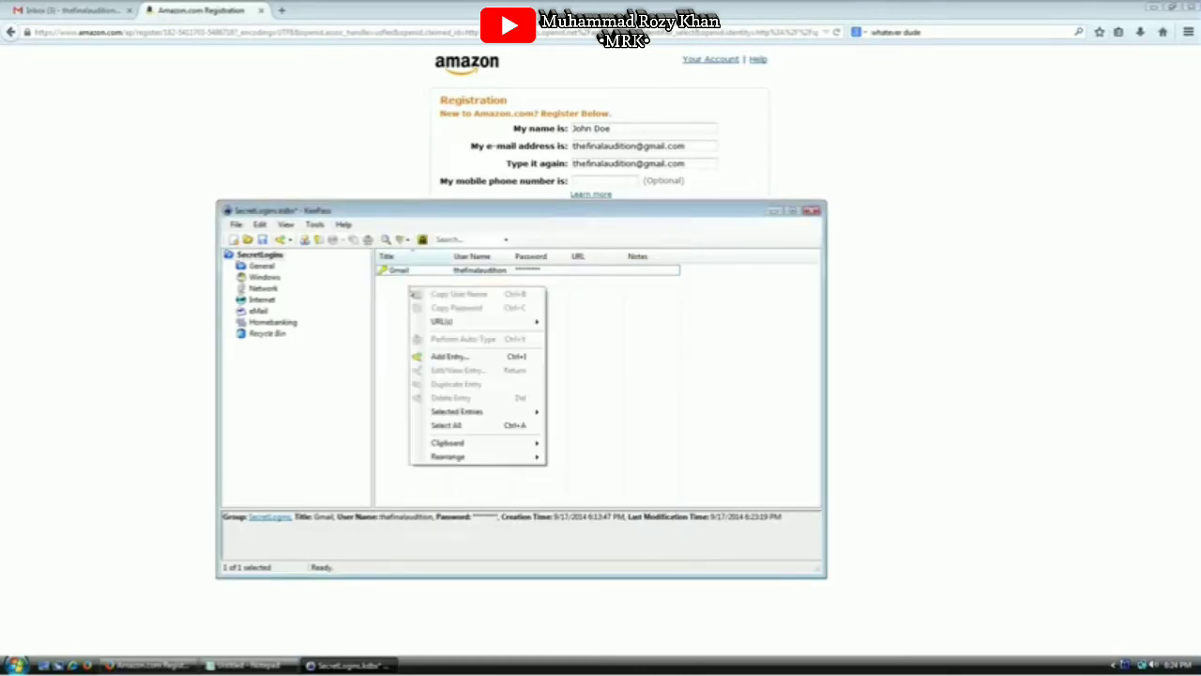
left_click(449, 354)
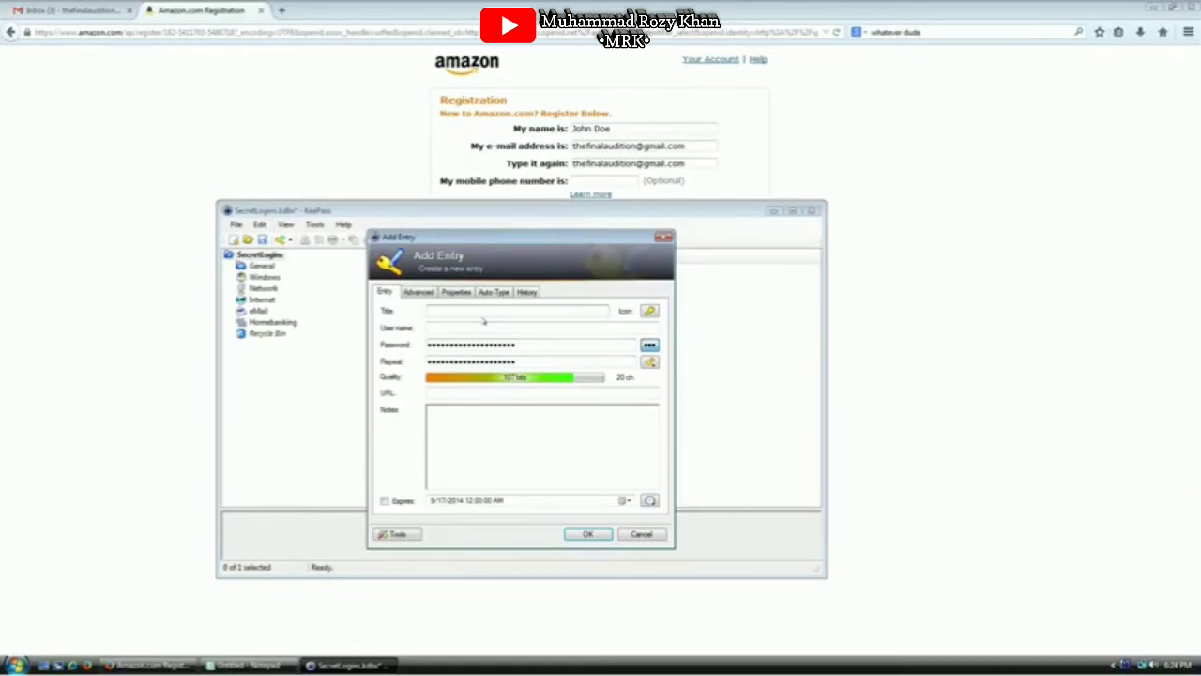
type("amazon.com")
left_click(484, 323)
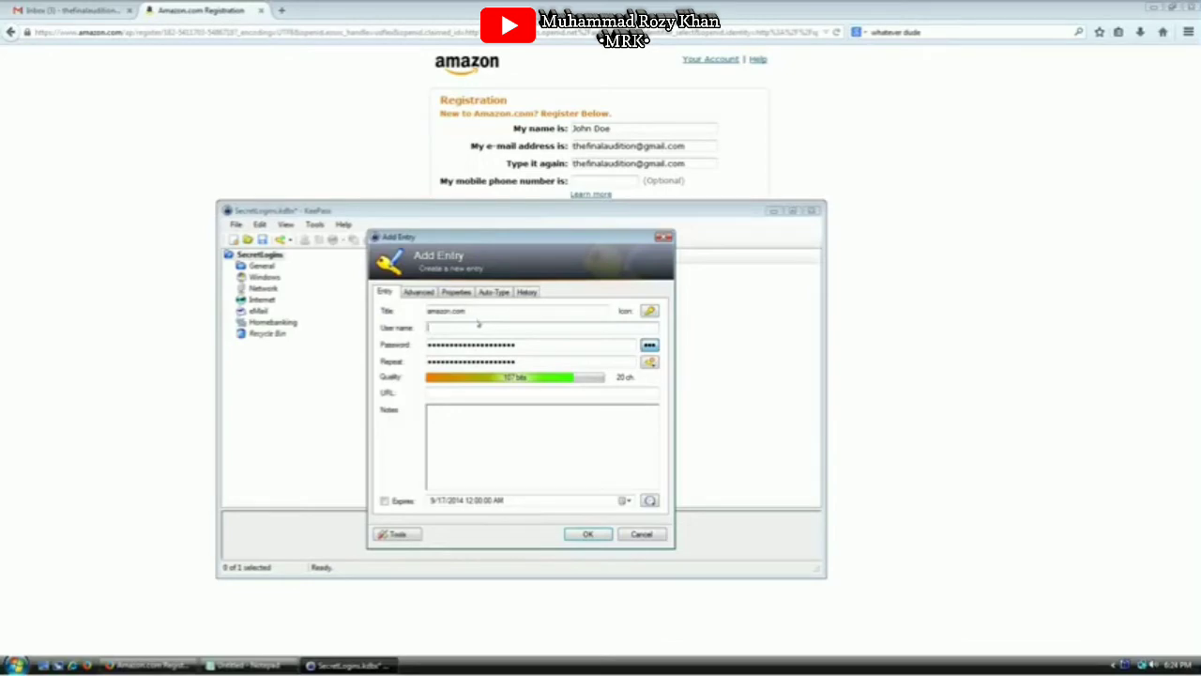
left_click(690, 146)
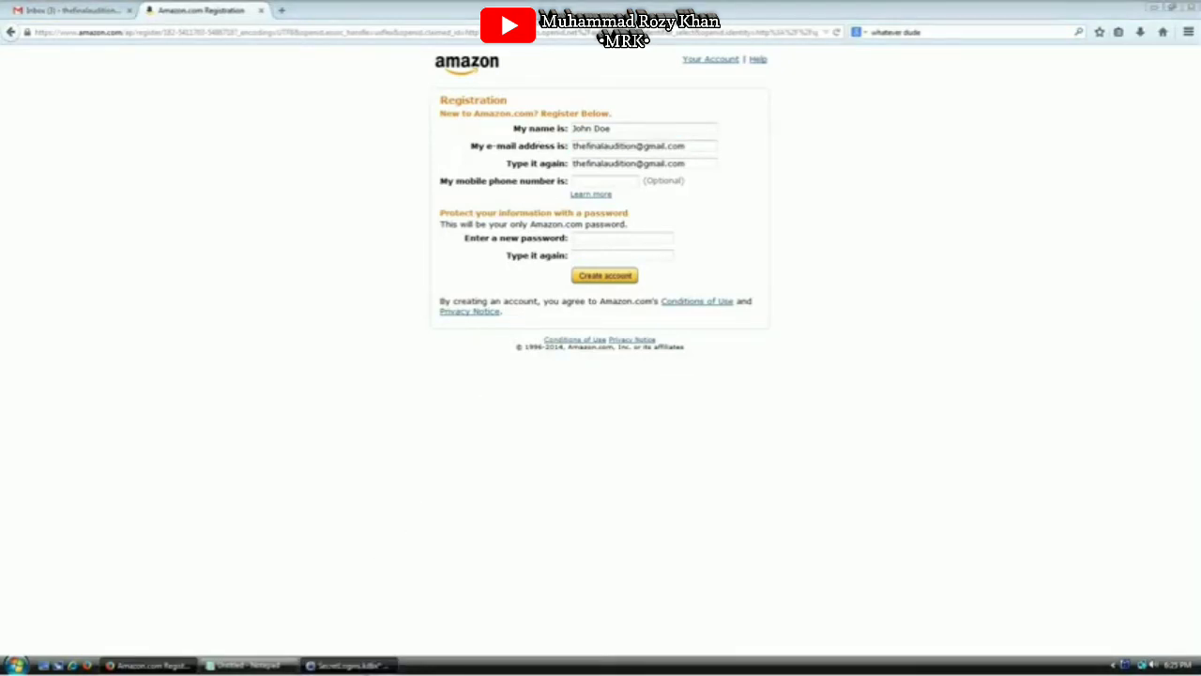
left_click(349, 664)
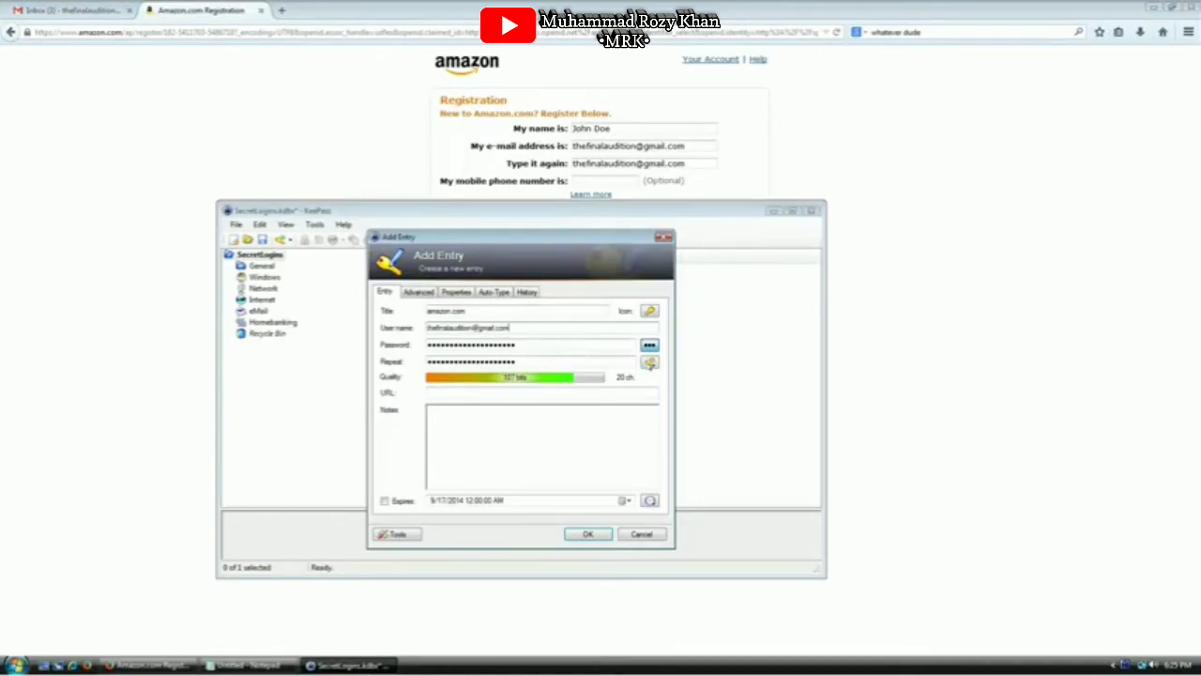
left_click(650, 362)
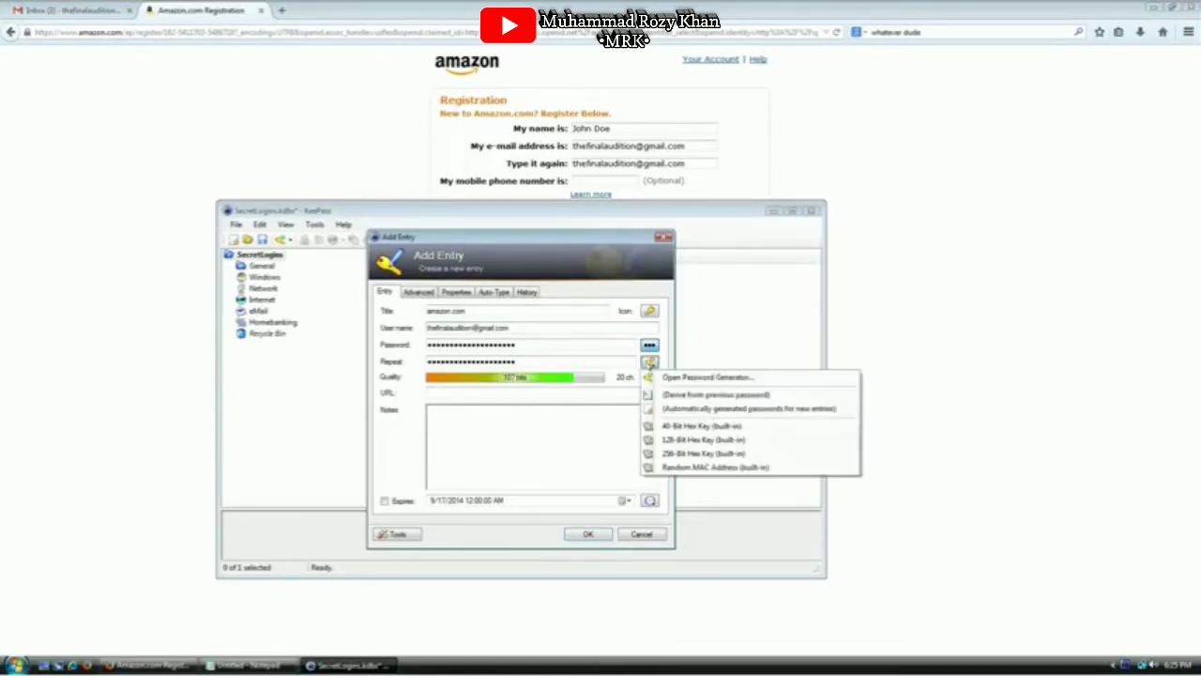
Set the password generator length to 70, check its preview, and enable additional entropy collection
left_click(700, 378)
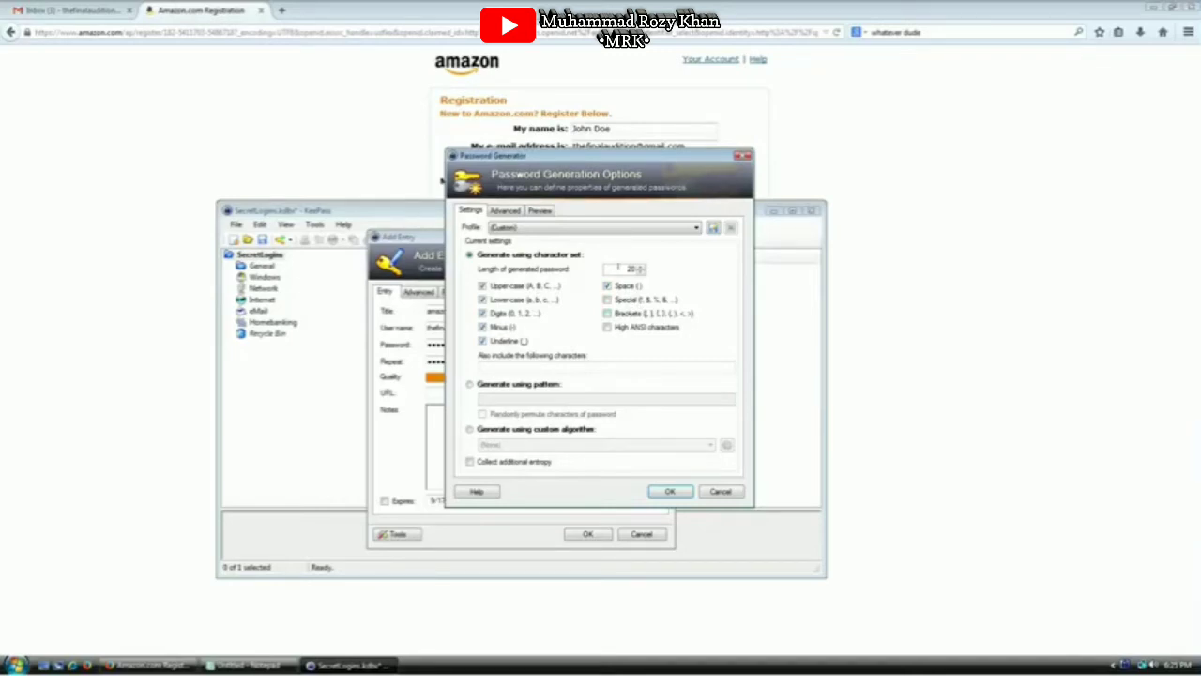
double_click(617, 269)
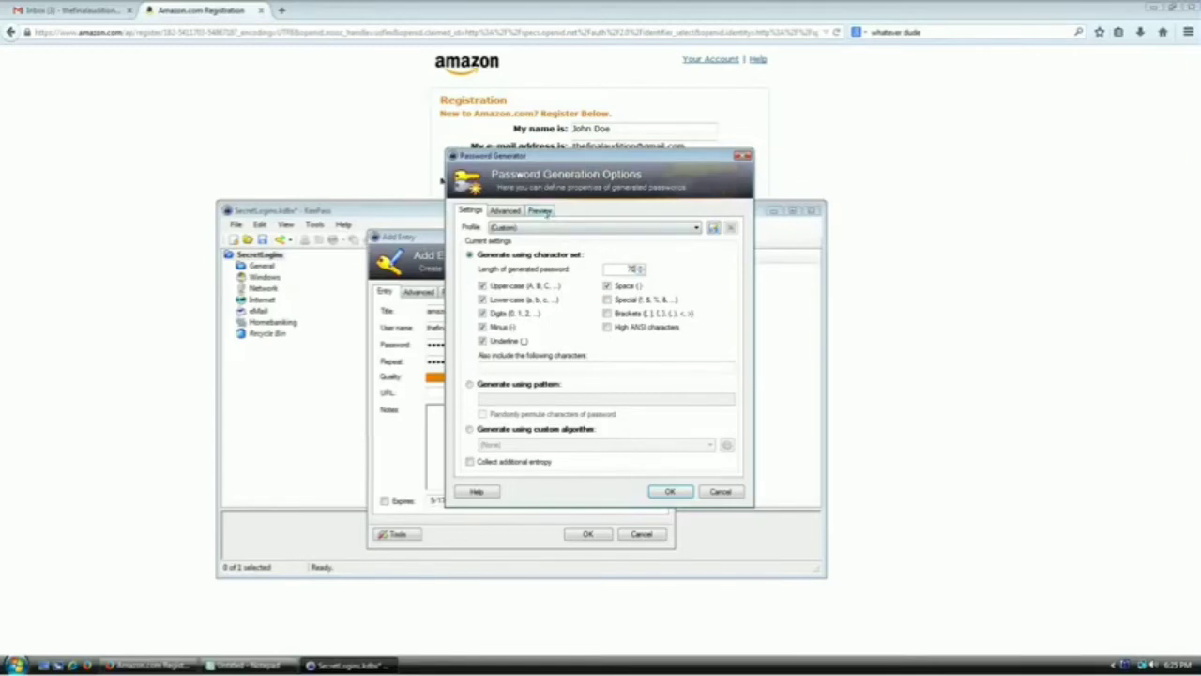
left_click(542, 210)
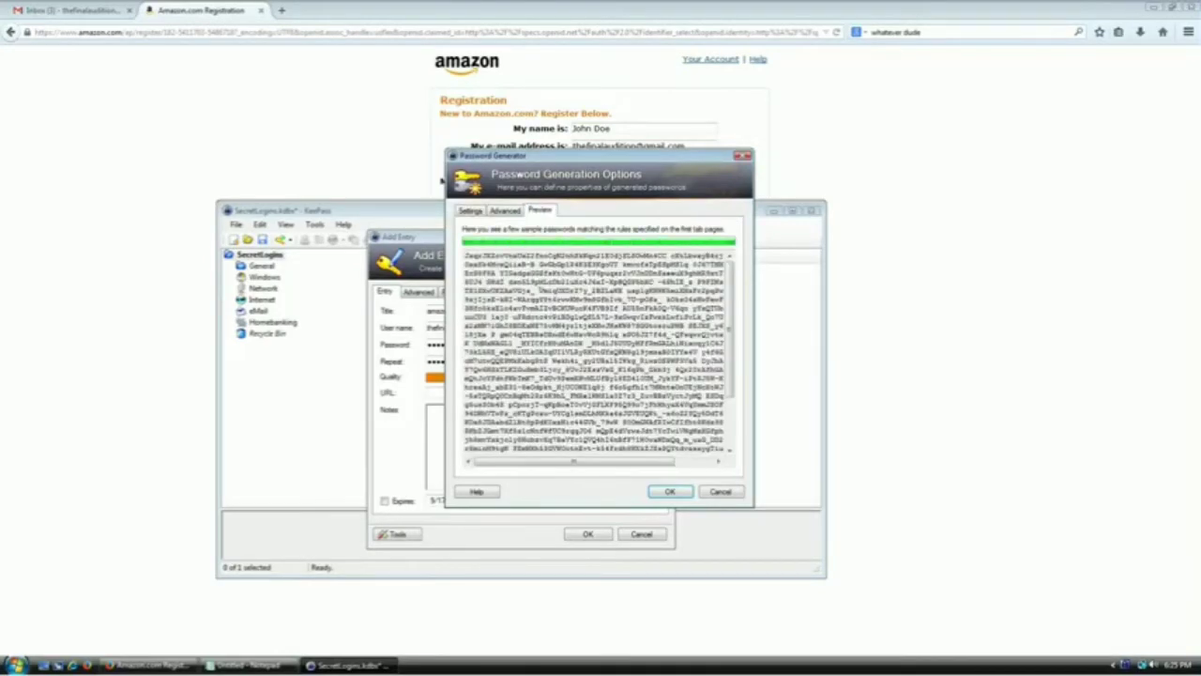
left_click_drag(528, 256, 552, 379)
left_click_drag(551, 395, 567, 425)
left_click(569, 404)
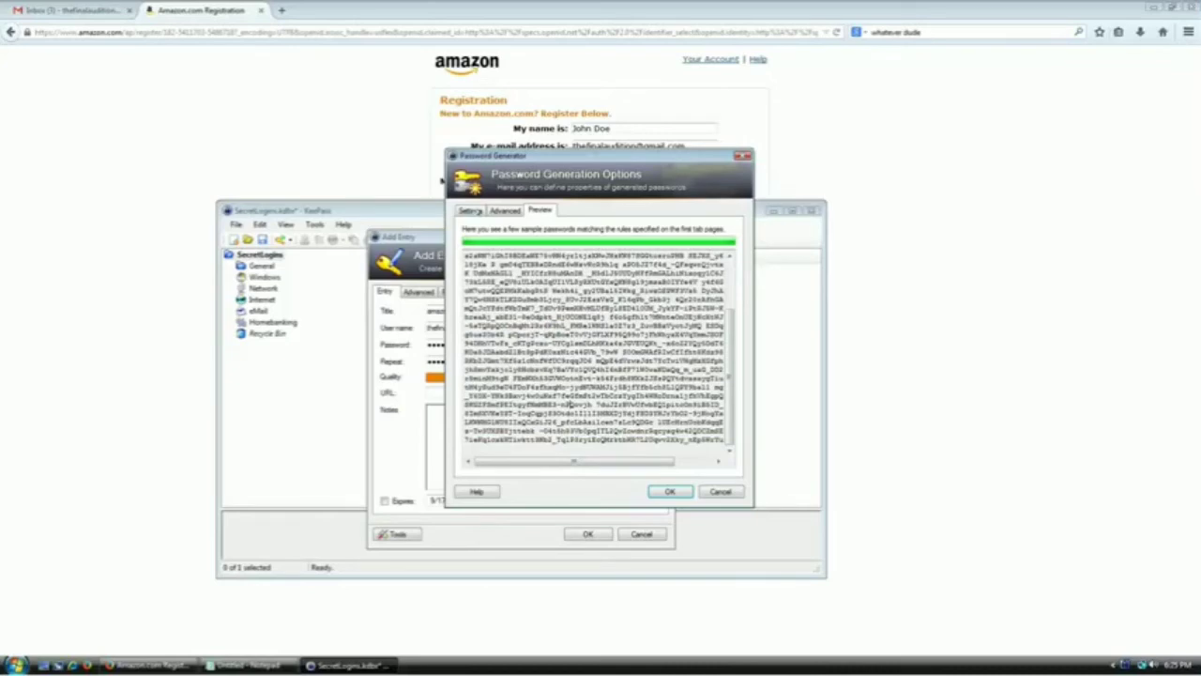
left_click(472, 210)
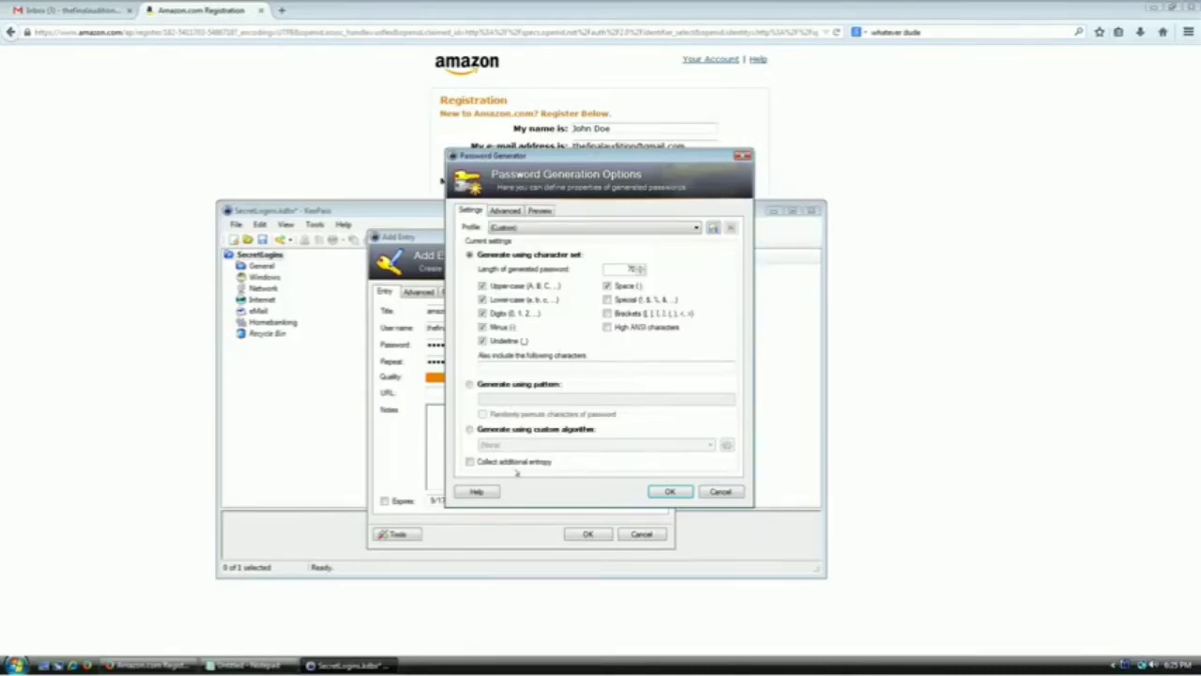
left_click(669, 491)
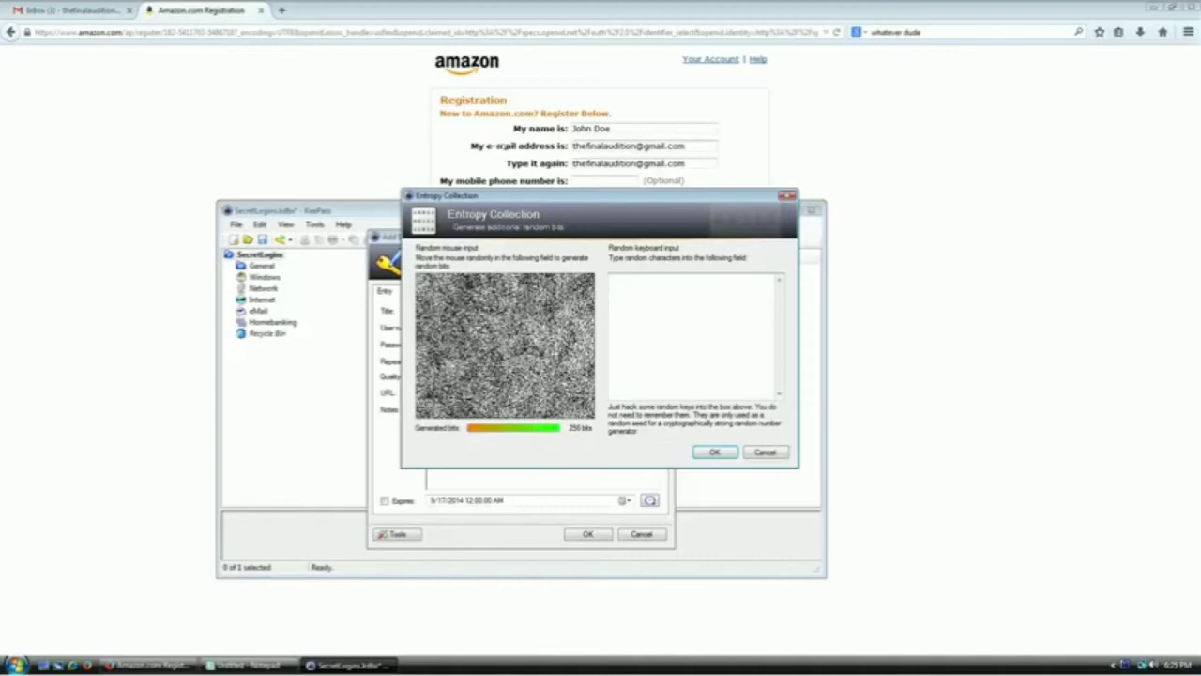
Paste copied Amazon registration-page text into the entropy keyboard box and remove its blank lines
left_click(455, 97)
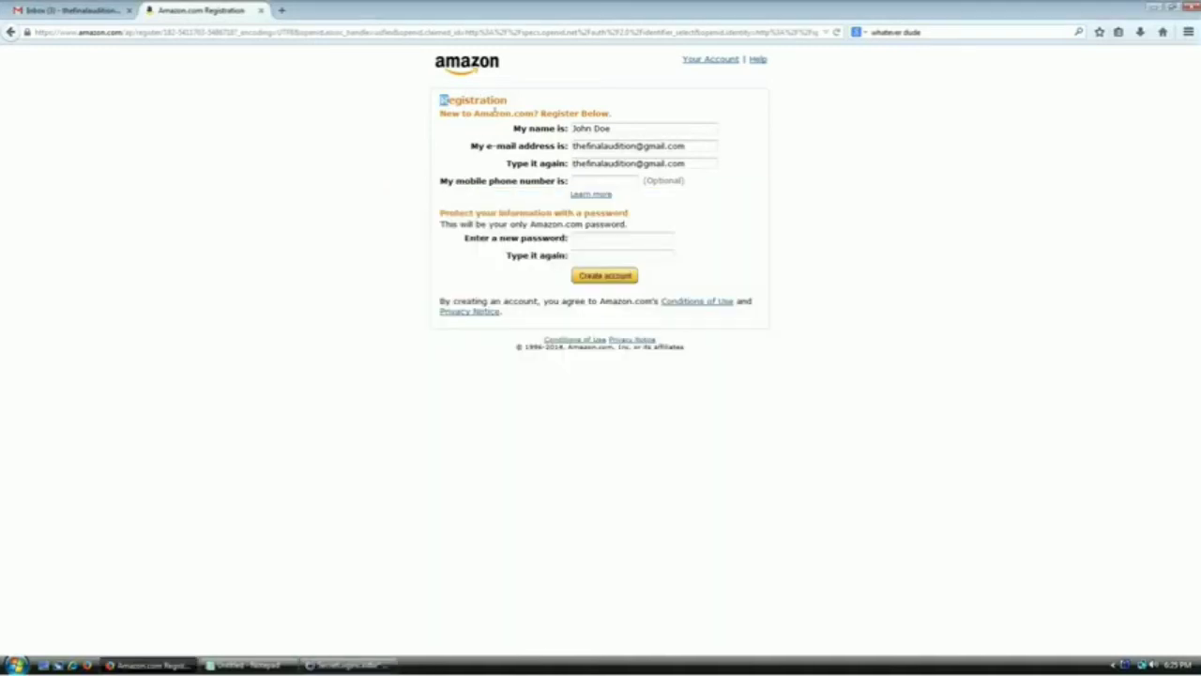
left_click_drag(495, 111, 632, 178)
key("ctrl+c")
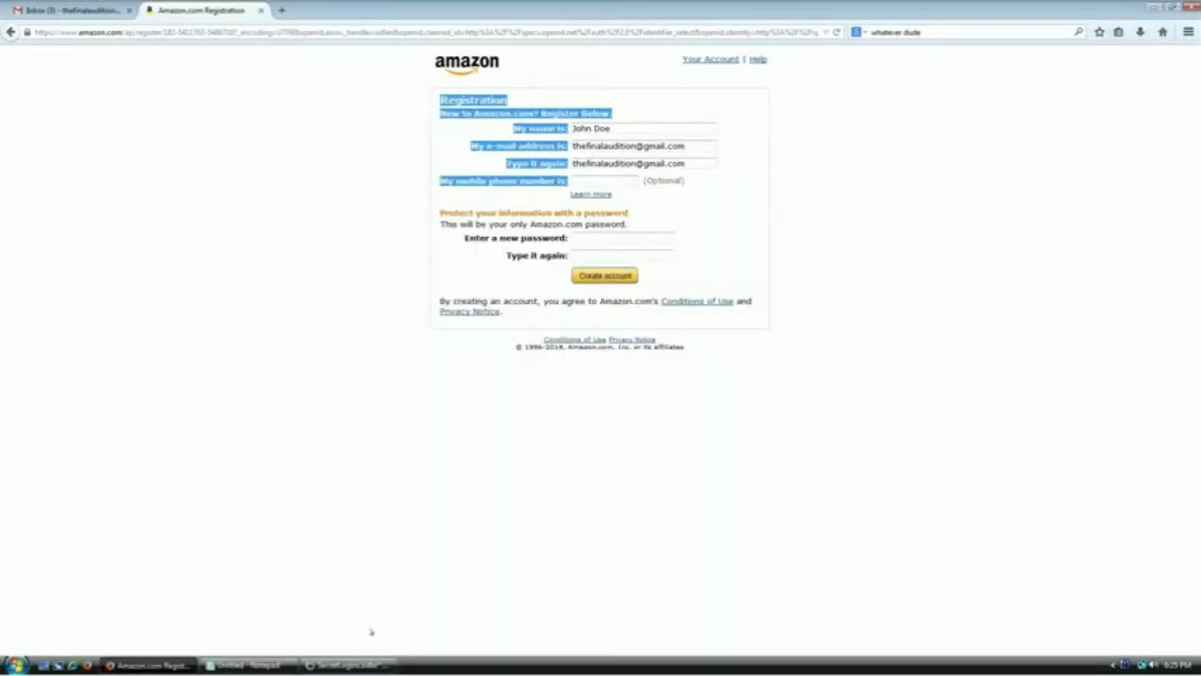
left_click(347, 665)
key("ctrl+v")
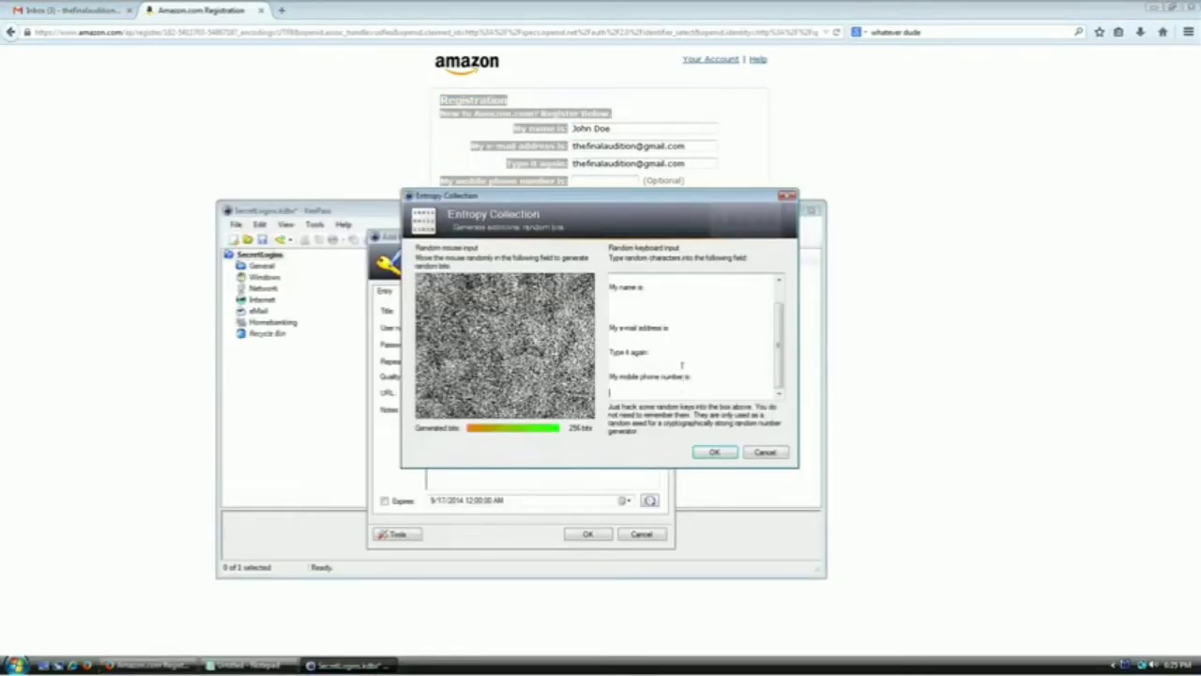
scroll(682, 366, "up", 2)
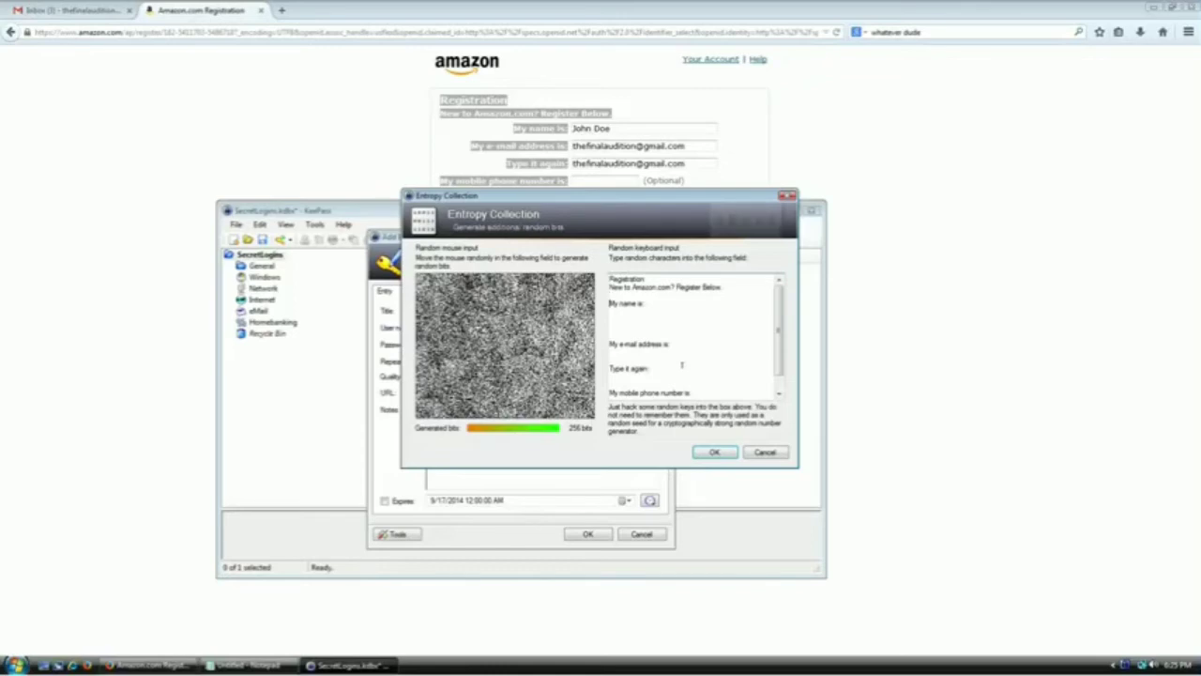
key("Delete")
key("Delete")
key("shift+Down")
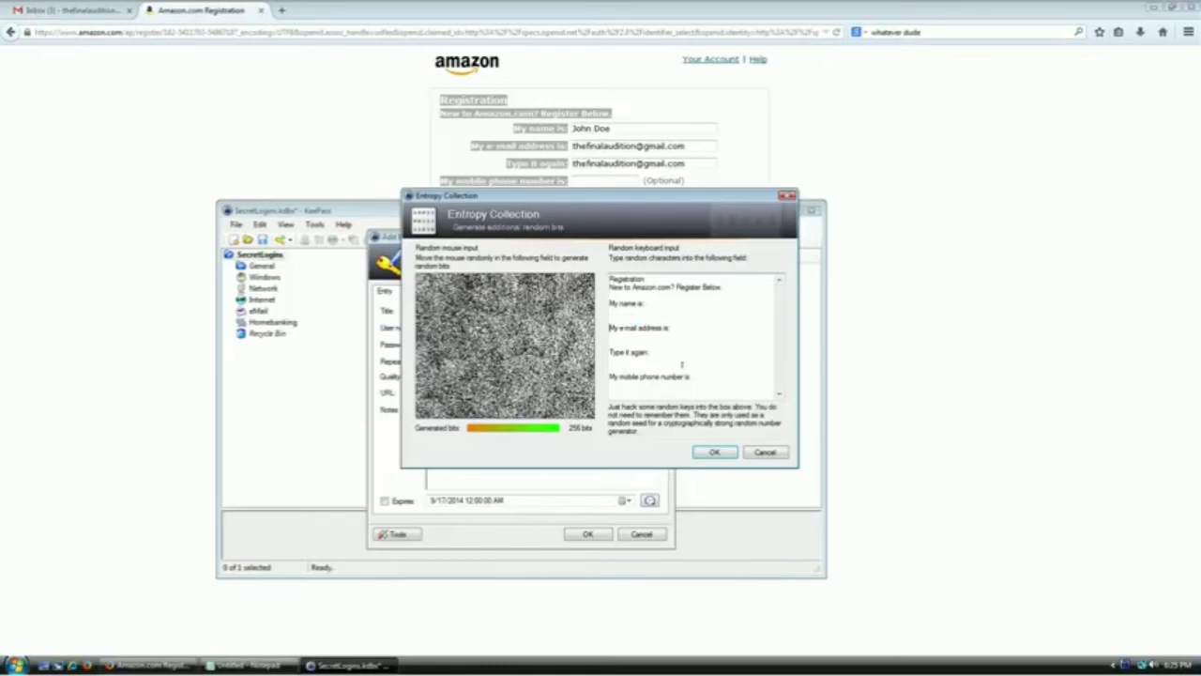
key("Delete")
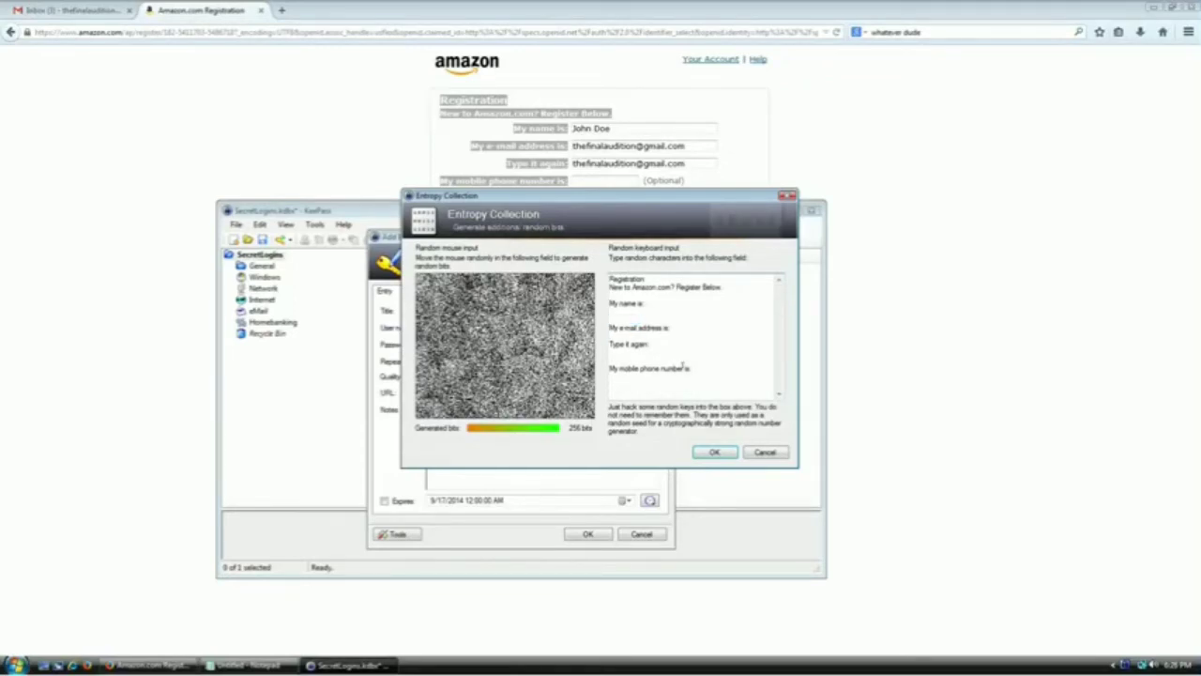
left_click_drag(690, 369, 627, 262)
left_click(700, 292)
Generate the password, save the amazon.com entry, and submit Amazon's Create account form
left_click(714, 452)
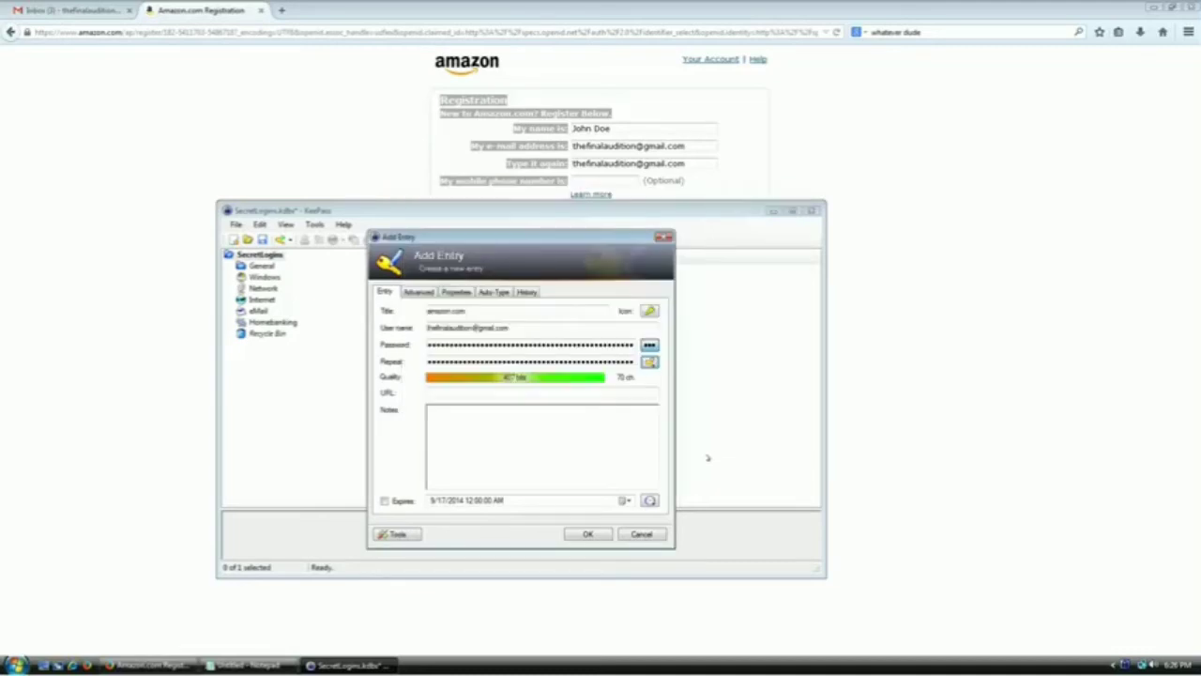
left_click(588, 534)
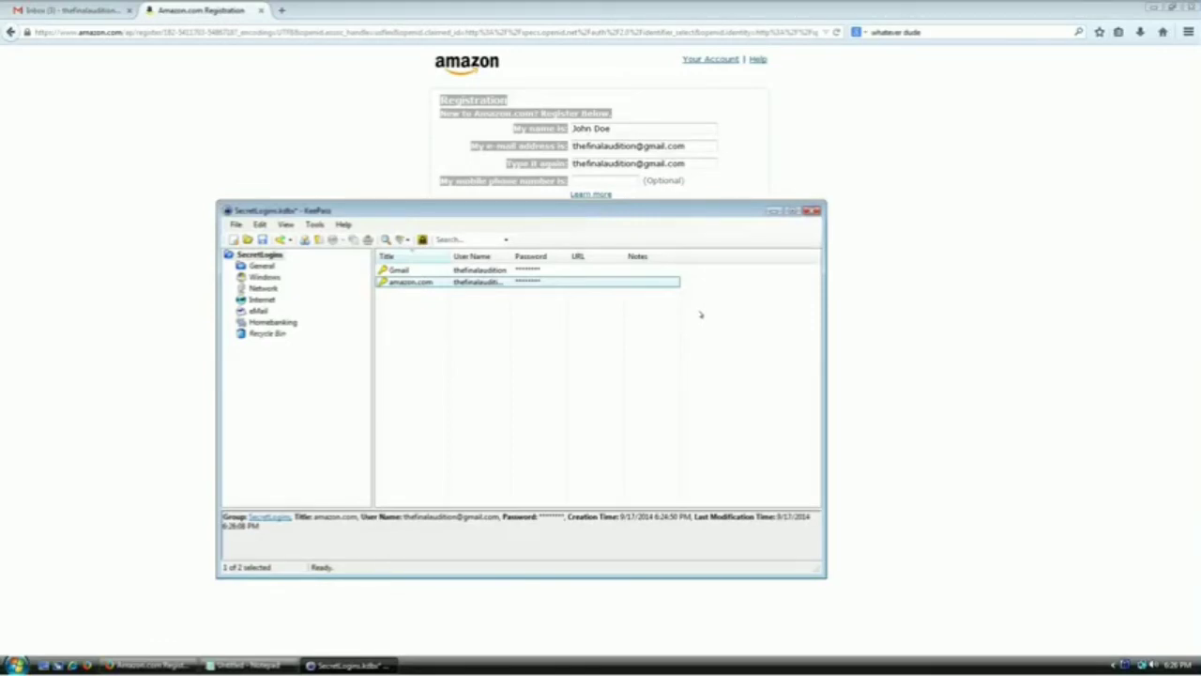
left_click(850, 158)
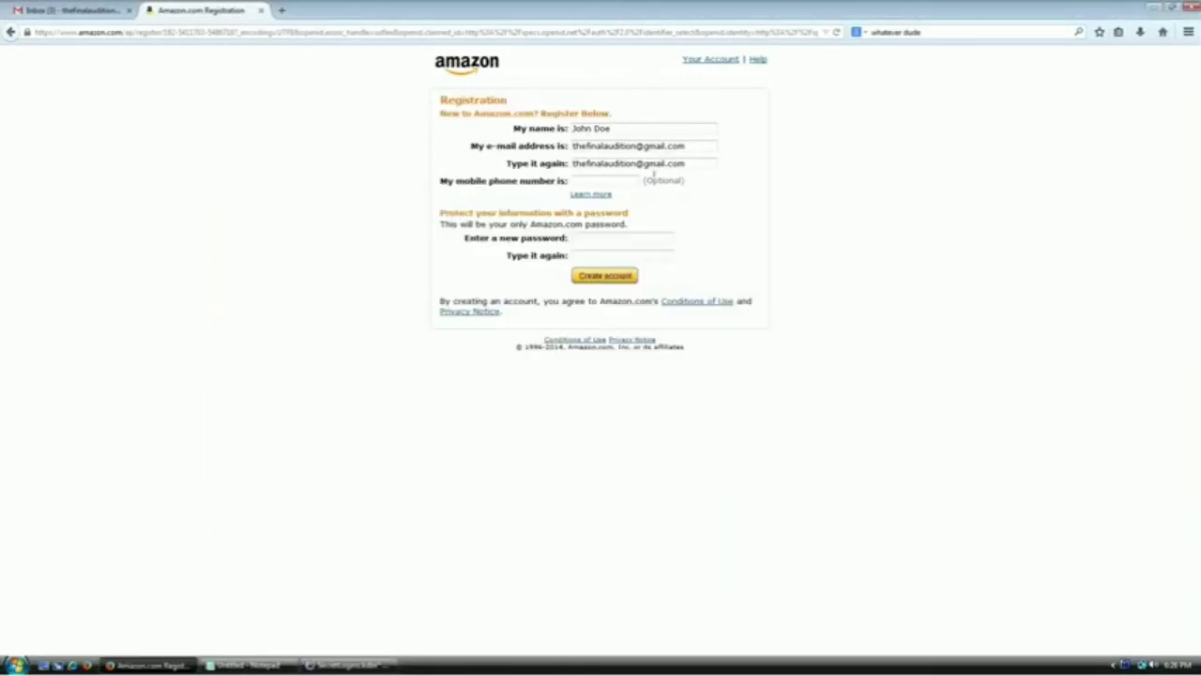
left_click(626, 276)
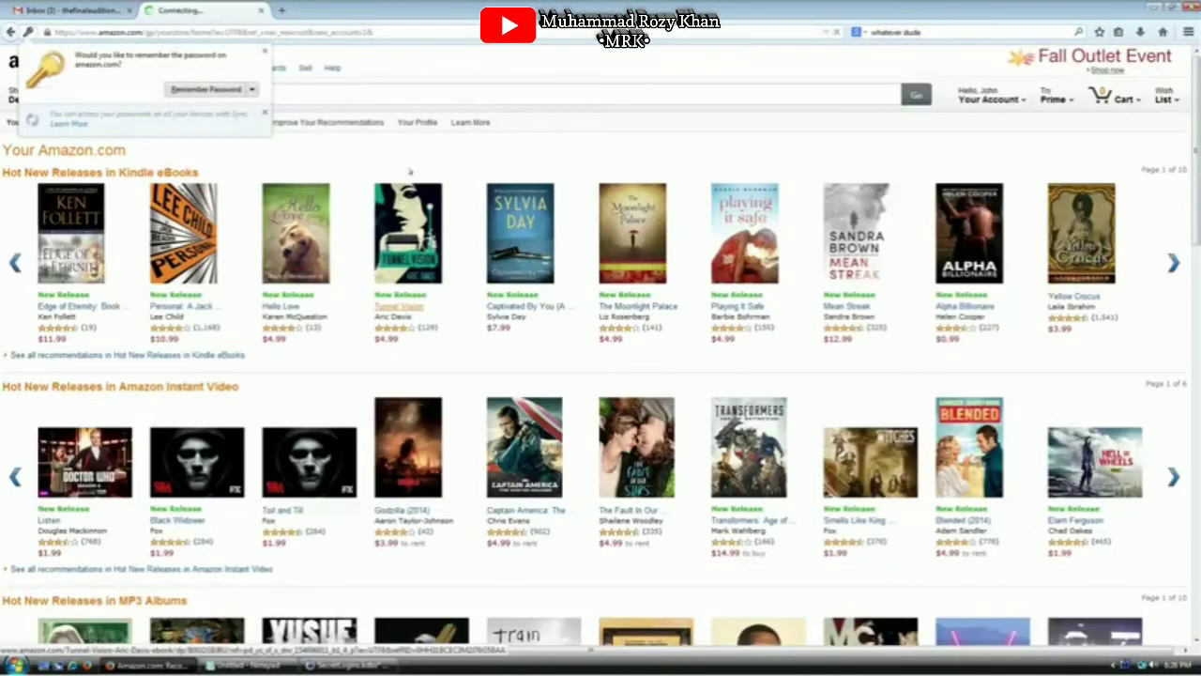
Open Amazon's Your Account page, then bring KeePass forward with no entry selected
left_click(976, 96)
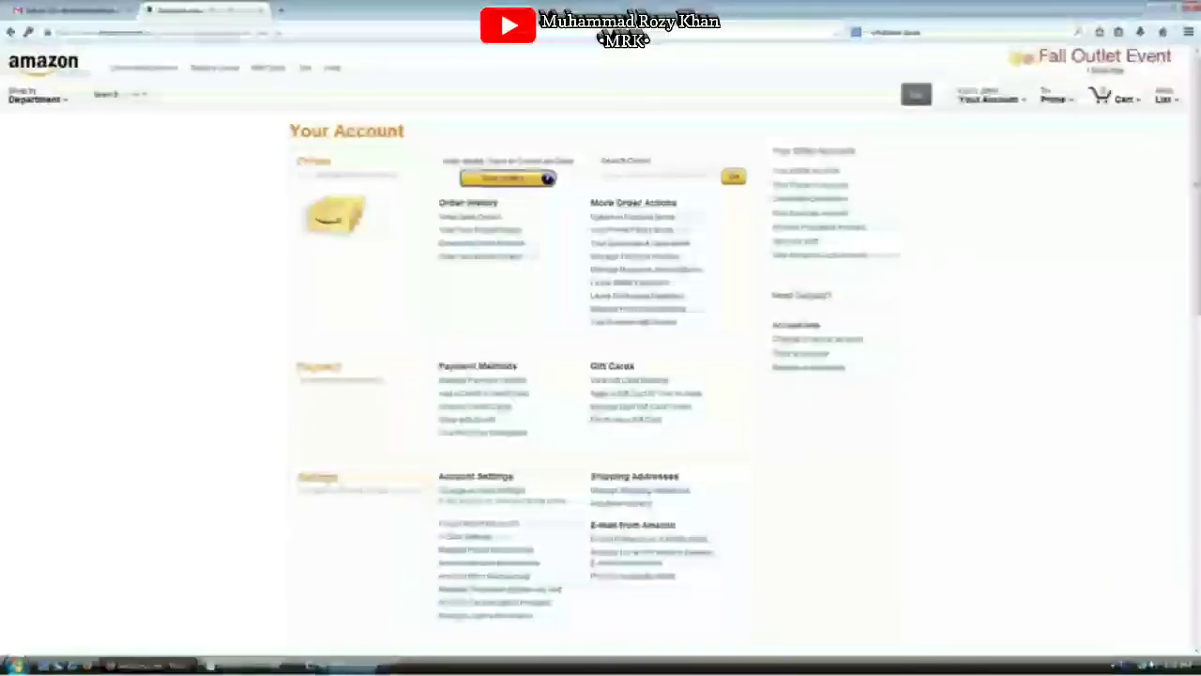
left_click(347, 665)
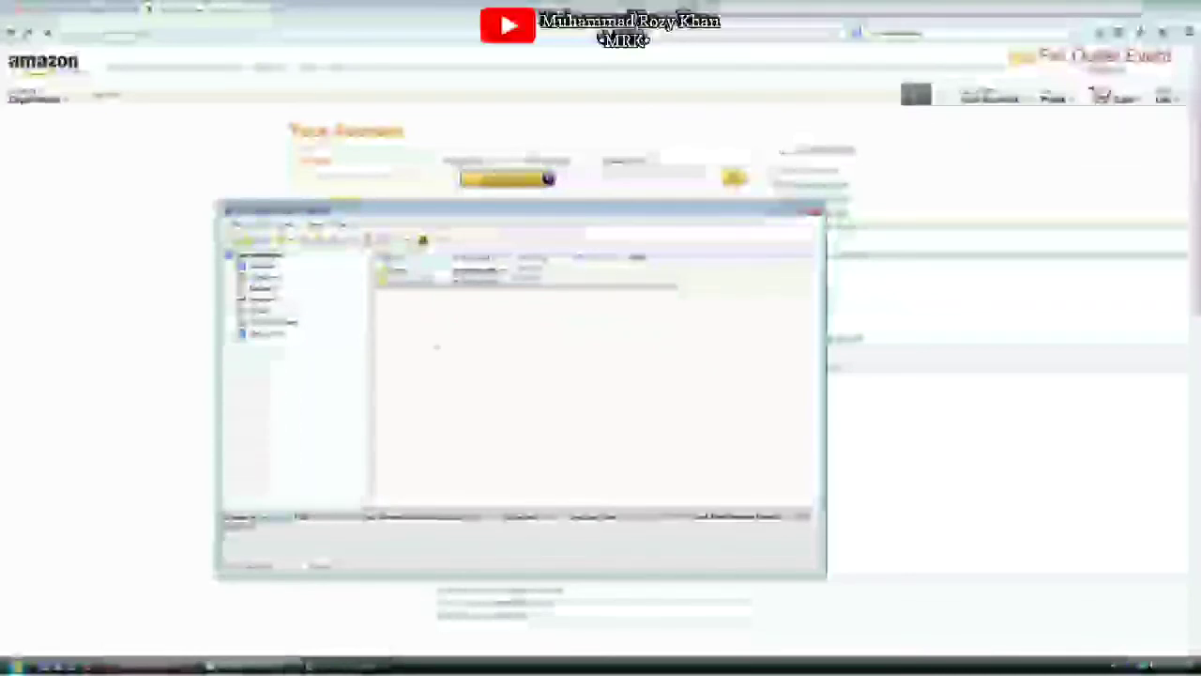
left_click(437, 346)
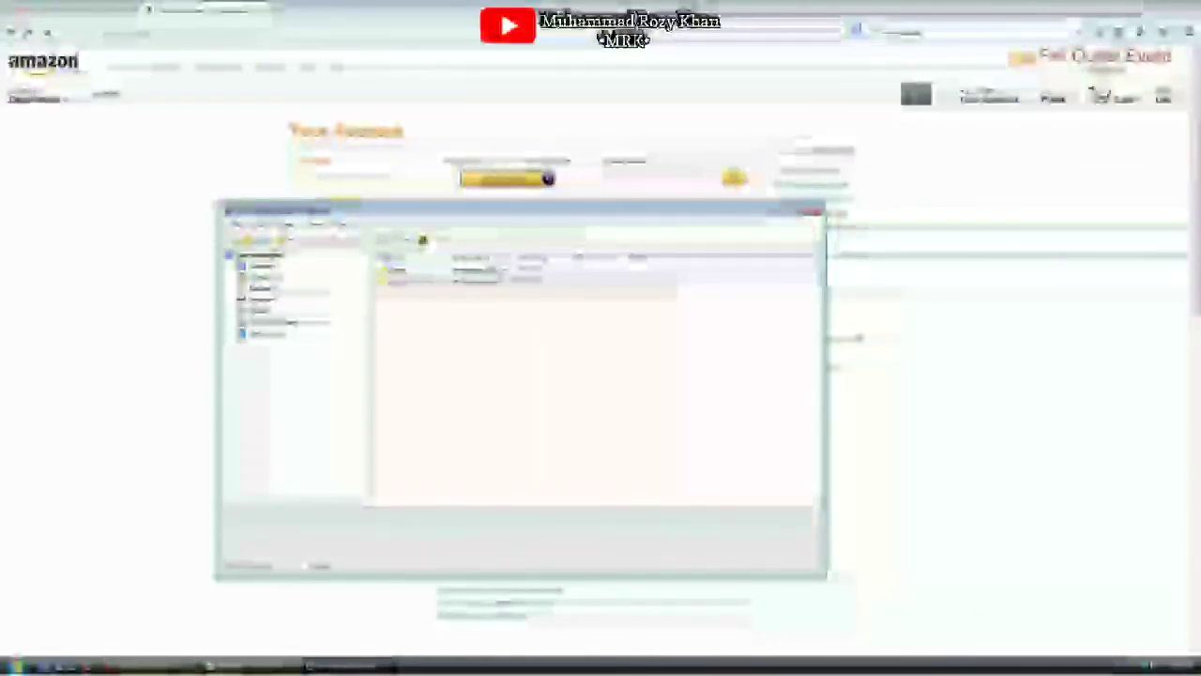
Open the amazon.com entry and its Password Generator, then cancel both without changes
double_click(402, 280)
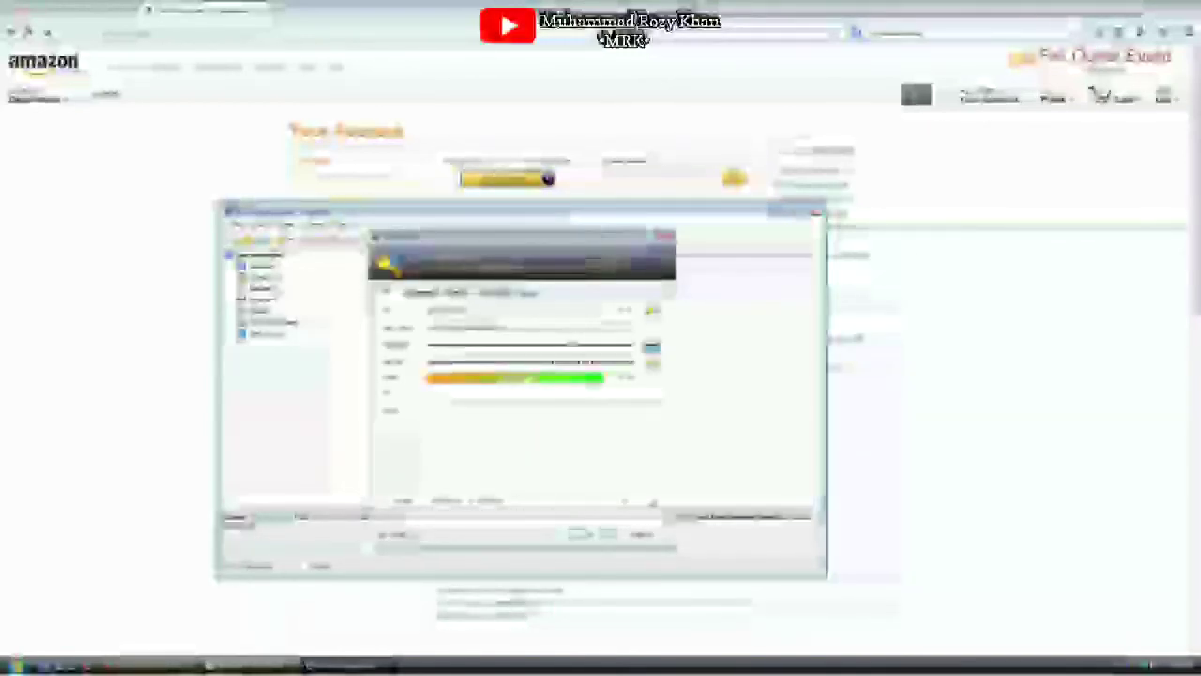
left_click(653, 363)
left_click(707, 379)
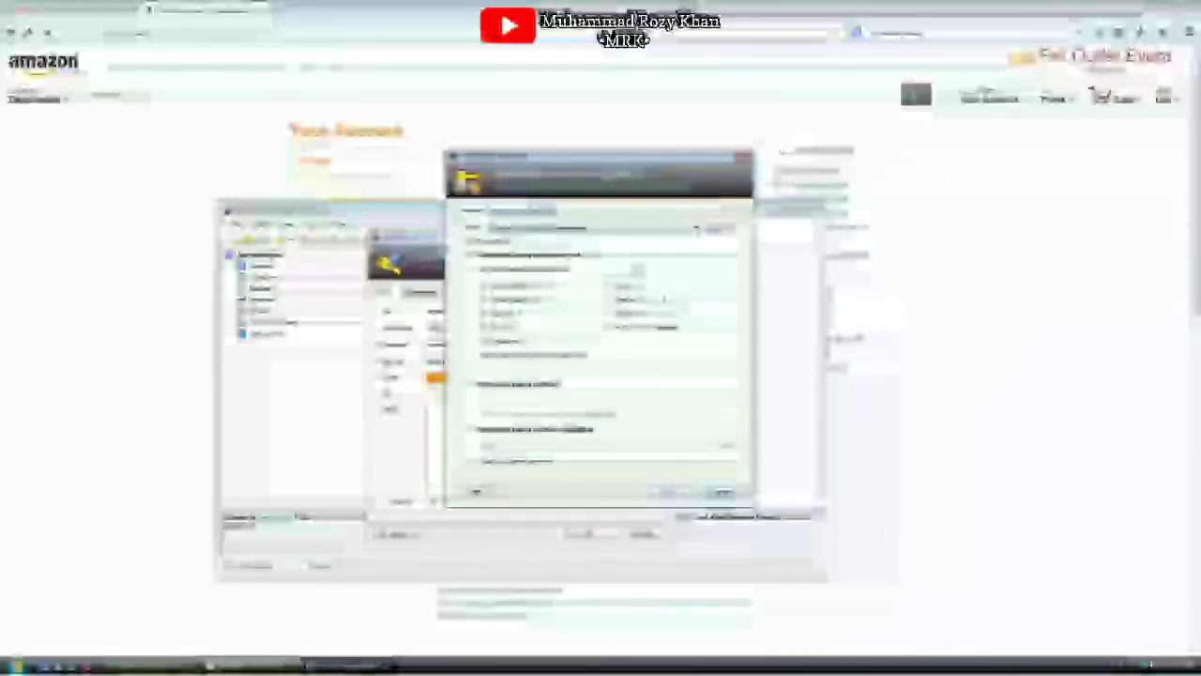
left_click(721, 491)
left_click(643, 533)
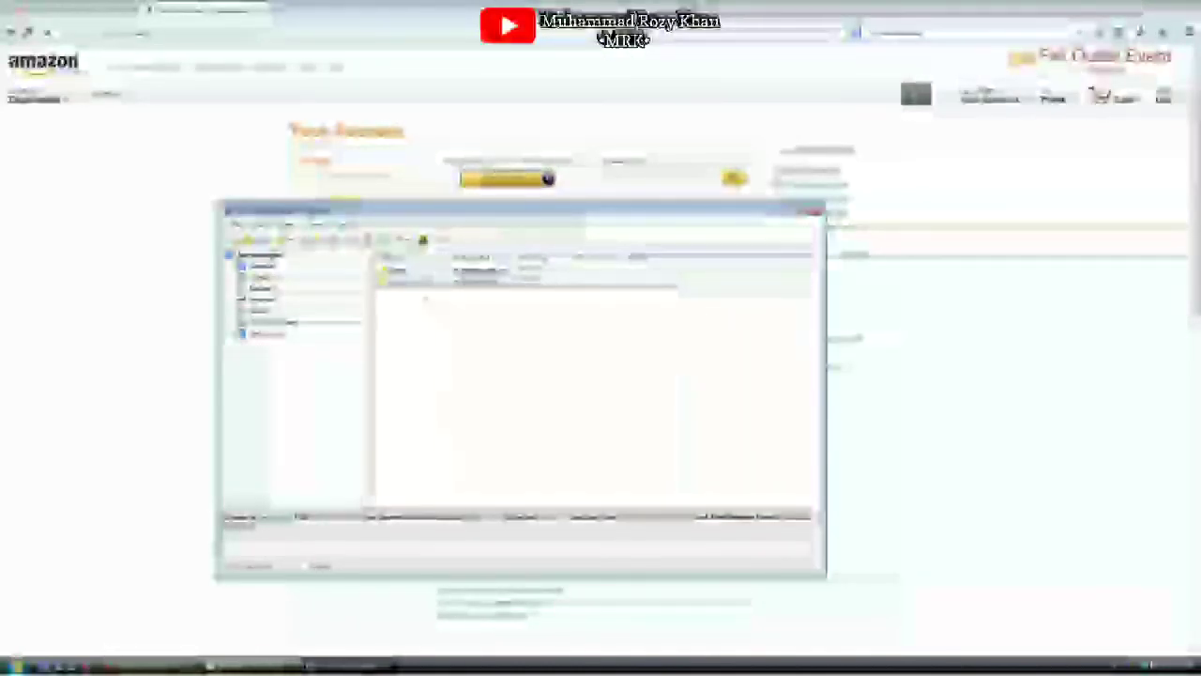
Reopen the amazon.com entry and view its Advanced tab of custom fields and attachments
double_click(415, 281)
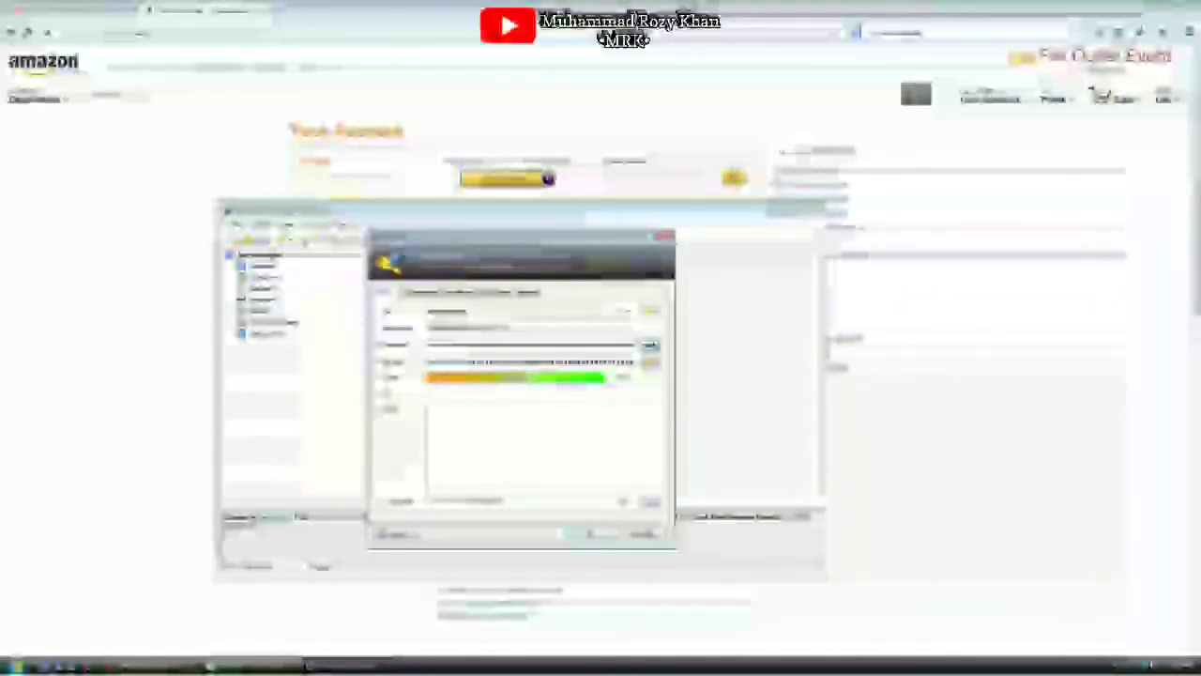
left_click(457, 292)
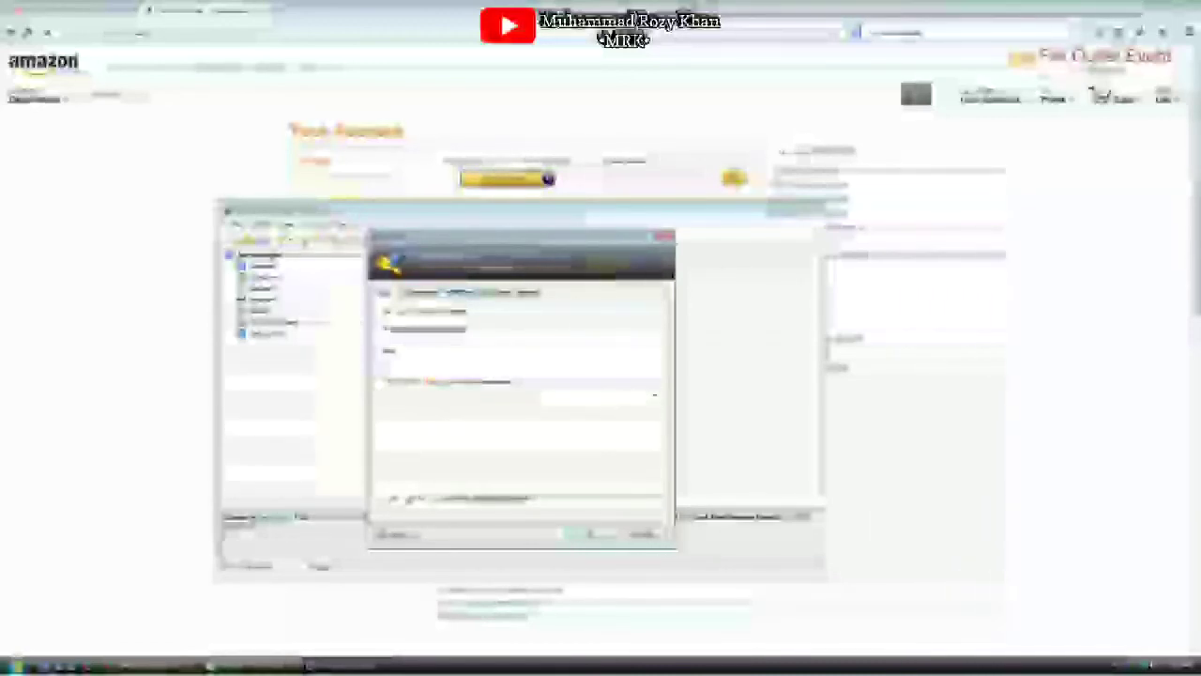
left_click(422, 291)
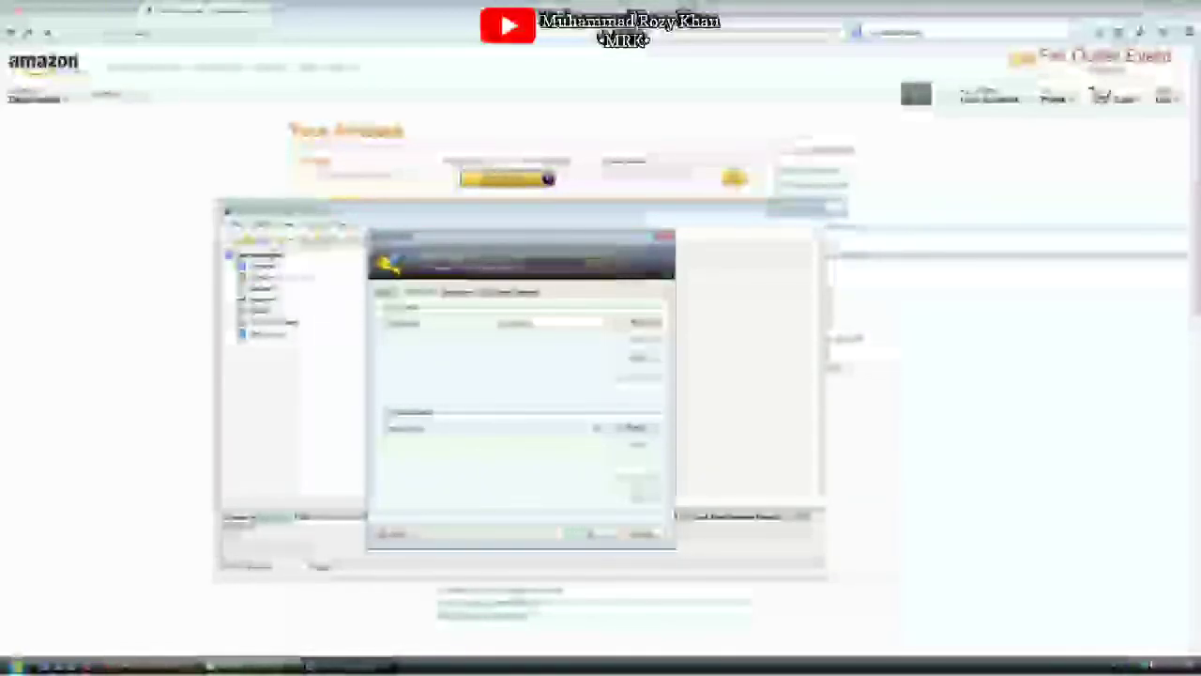
Add a 'Credit Card' string field holding the card number to amazon.com and save the entry
left_click(643, 323)
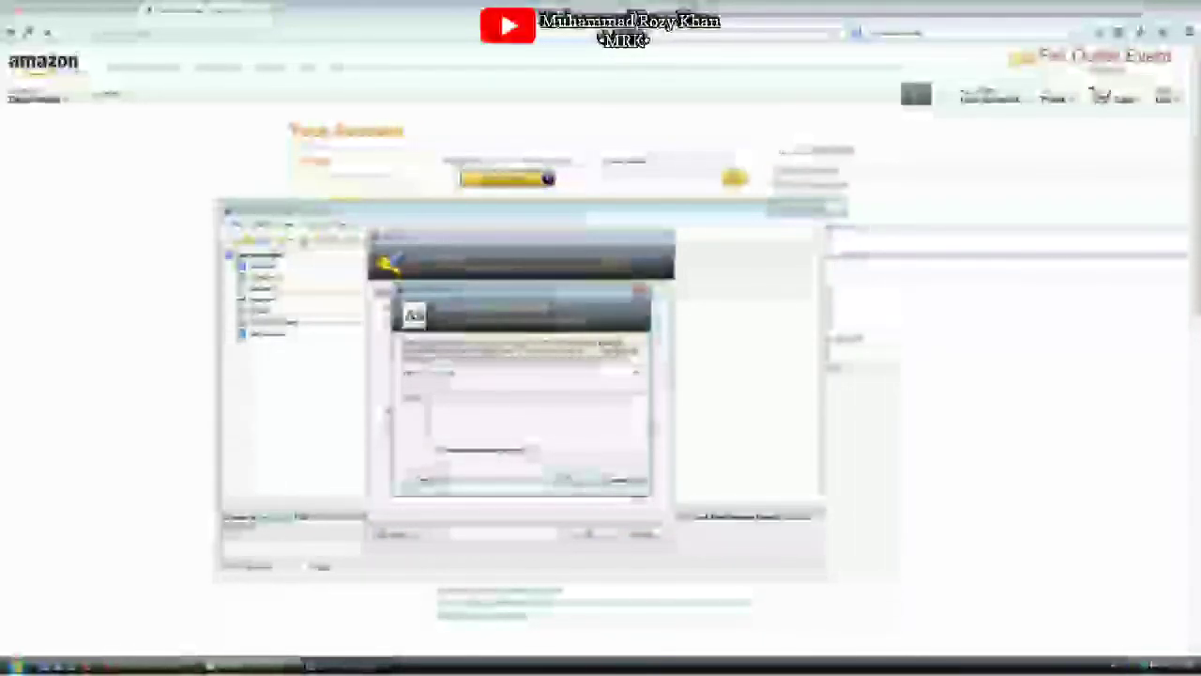
type("Credit Card")
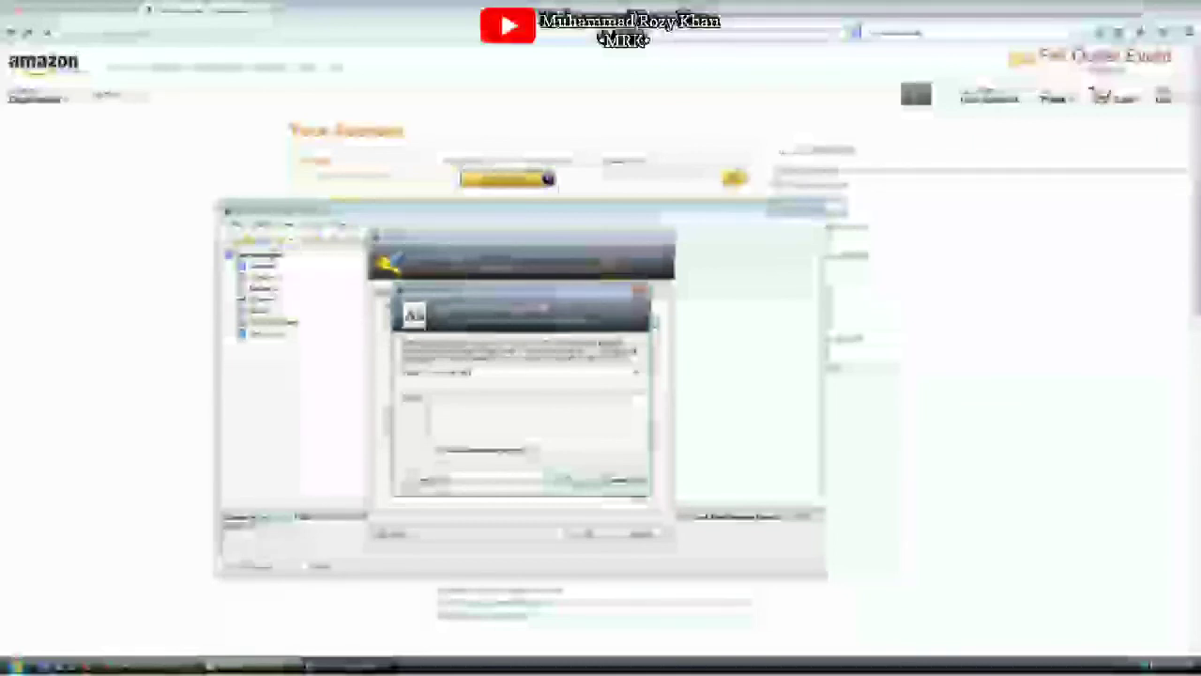
type("1234567890123456")
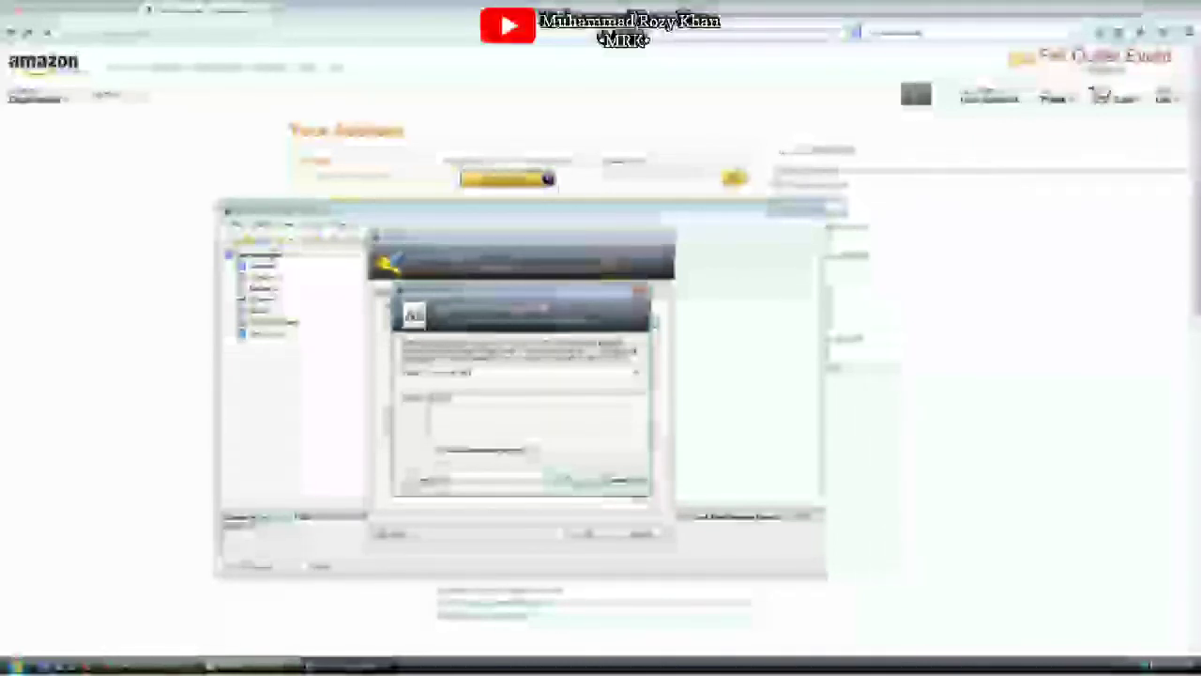
type("78901234")
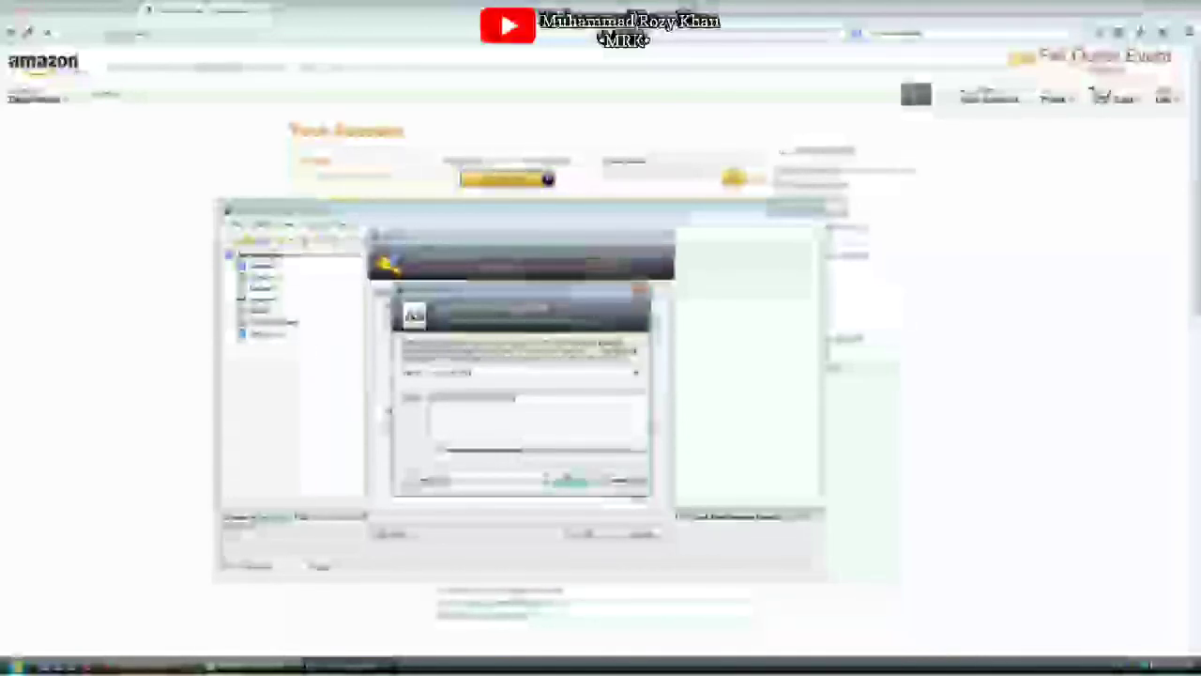
left_click(571, 479)
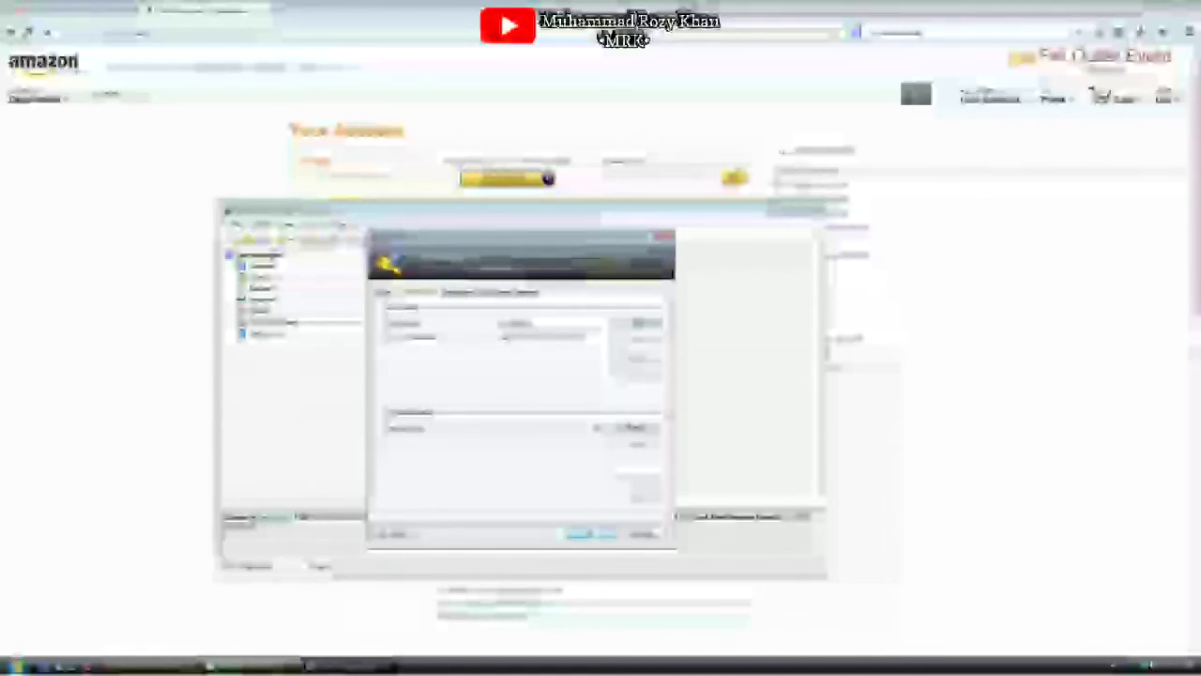
left_click(587, 534)
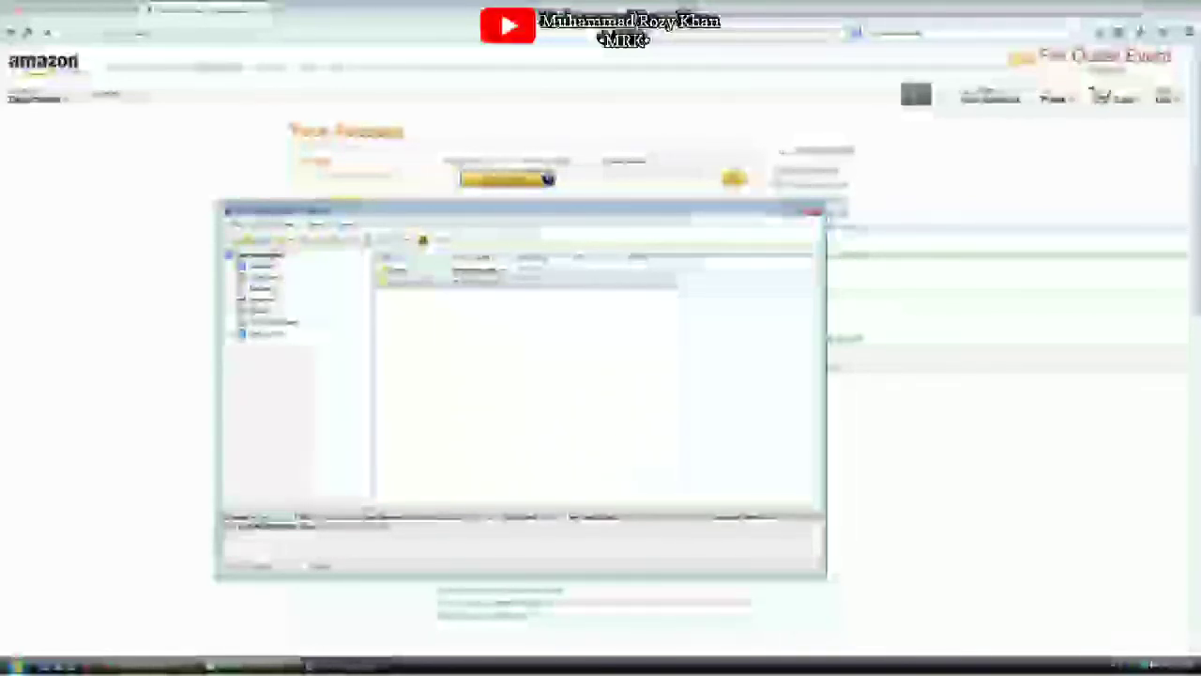
left_click(407, 282)
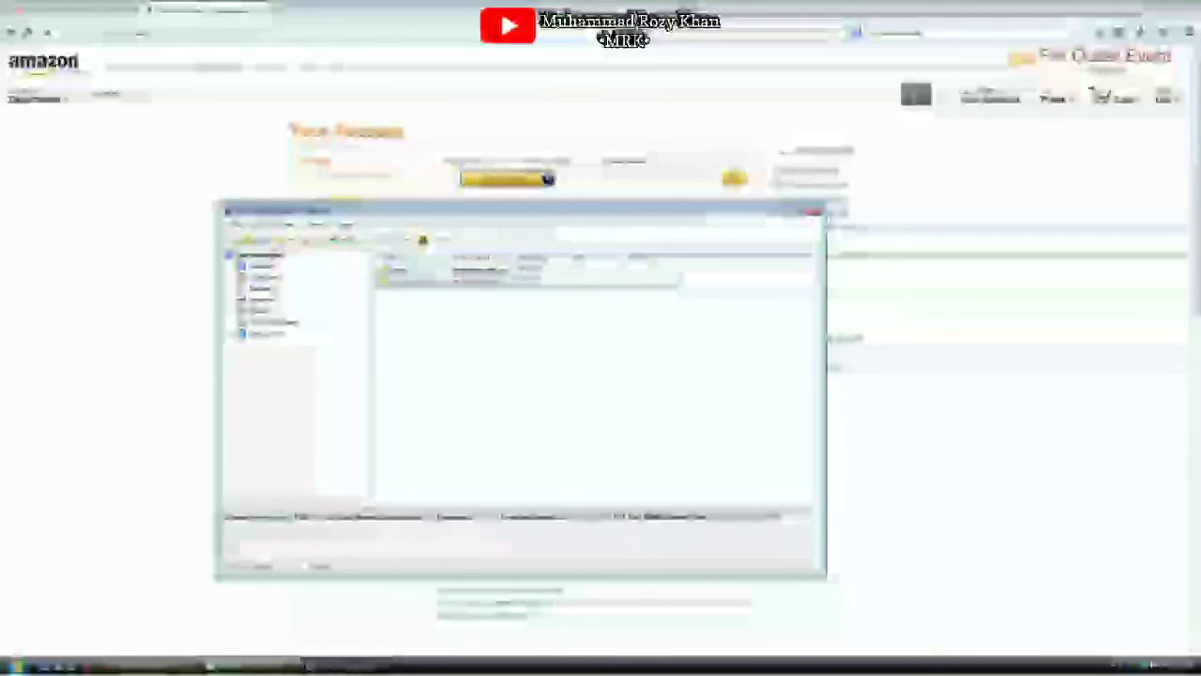
left_click(271, 253)
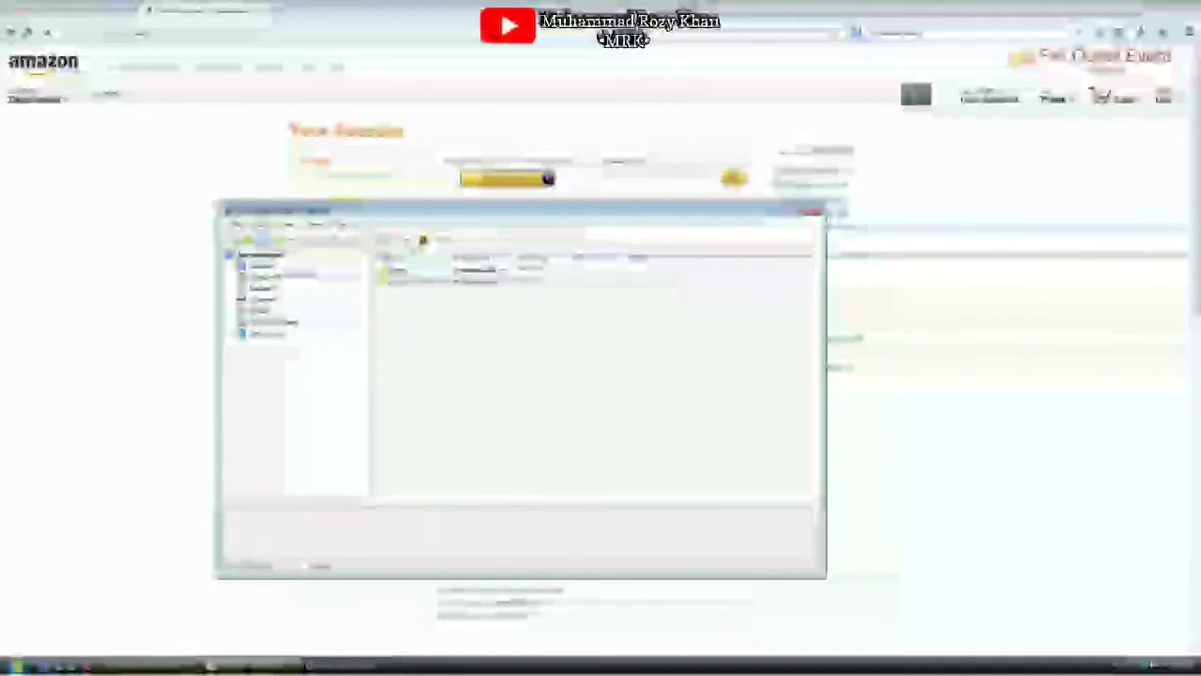
Save SecretLogins through File > Save, then bring up the Windows Start menu over KeePass
left_click(237, 225)
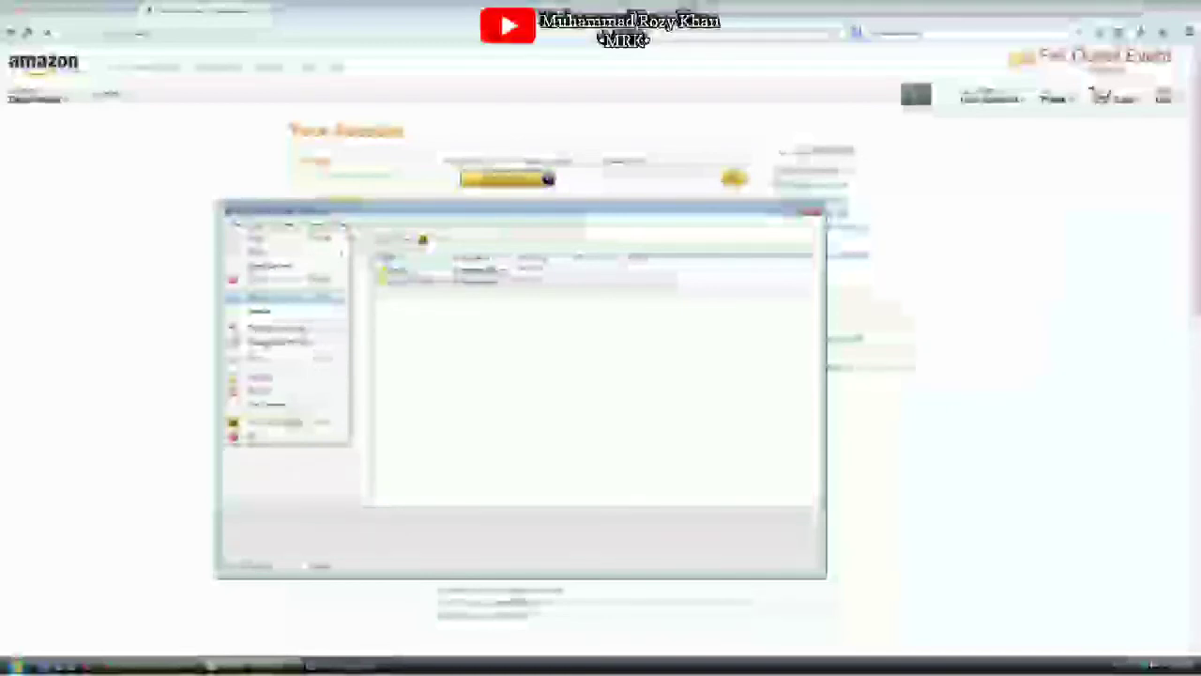
left_click(266, 297)
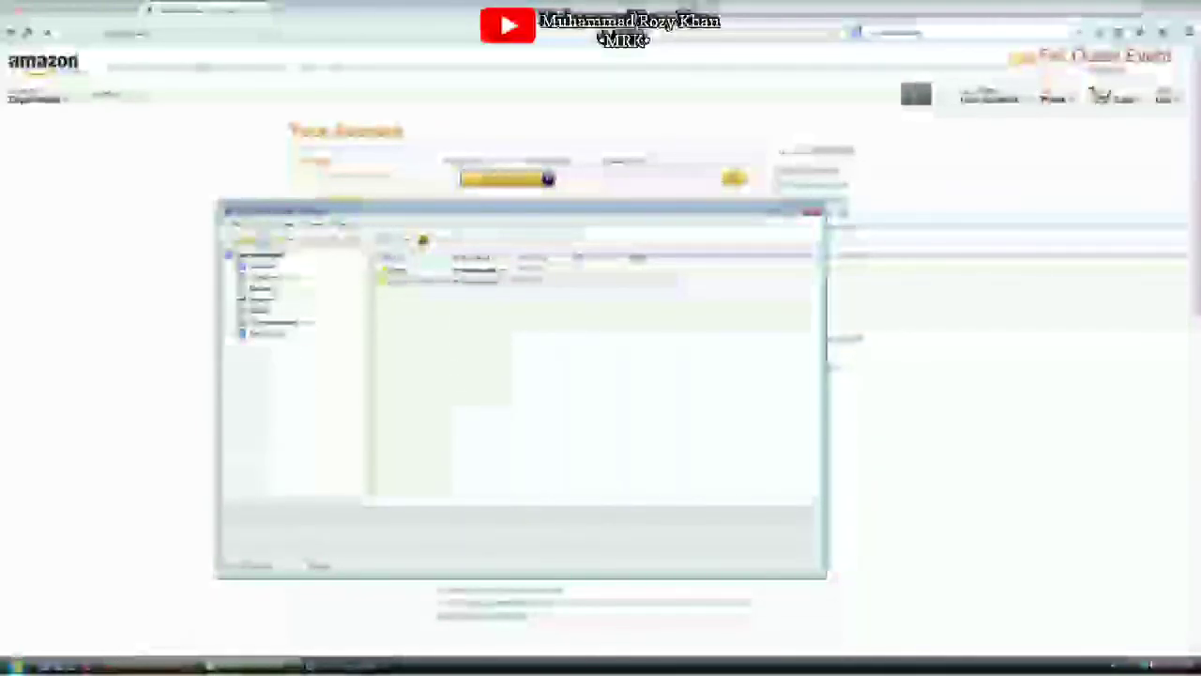
left_click(426, 664)
right_click(426, 665)
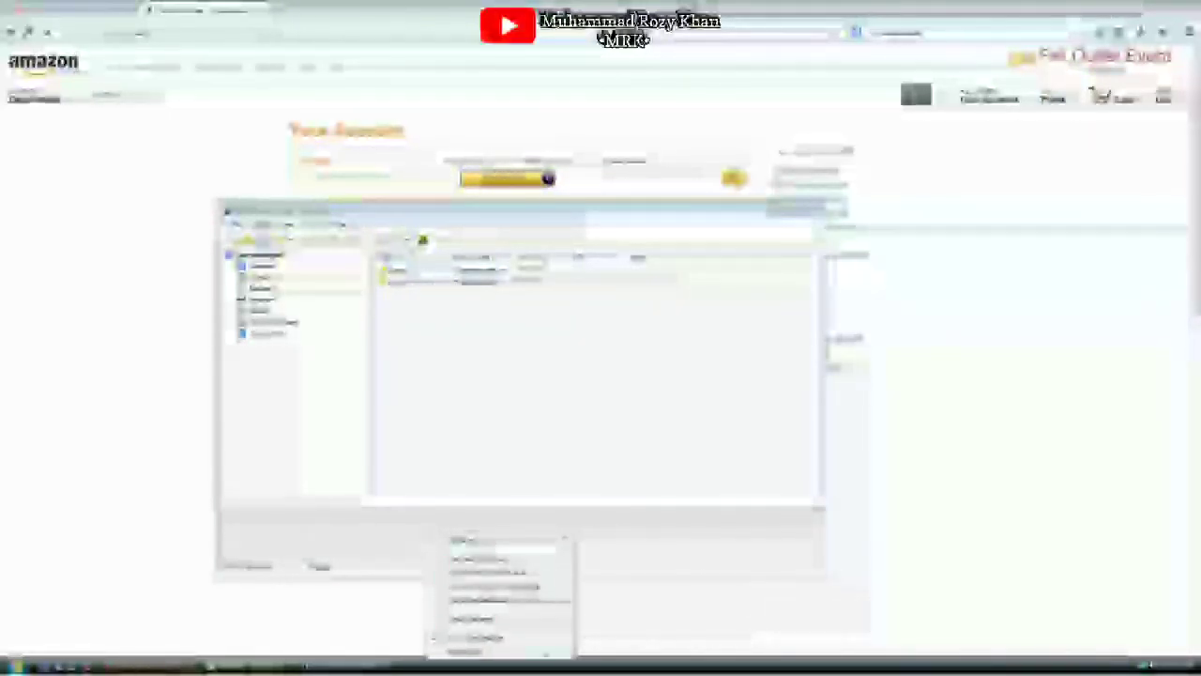
key("super")
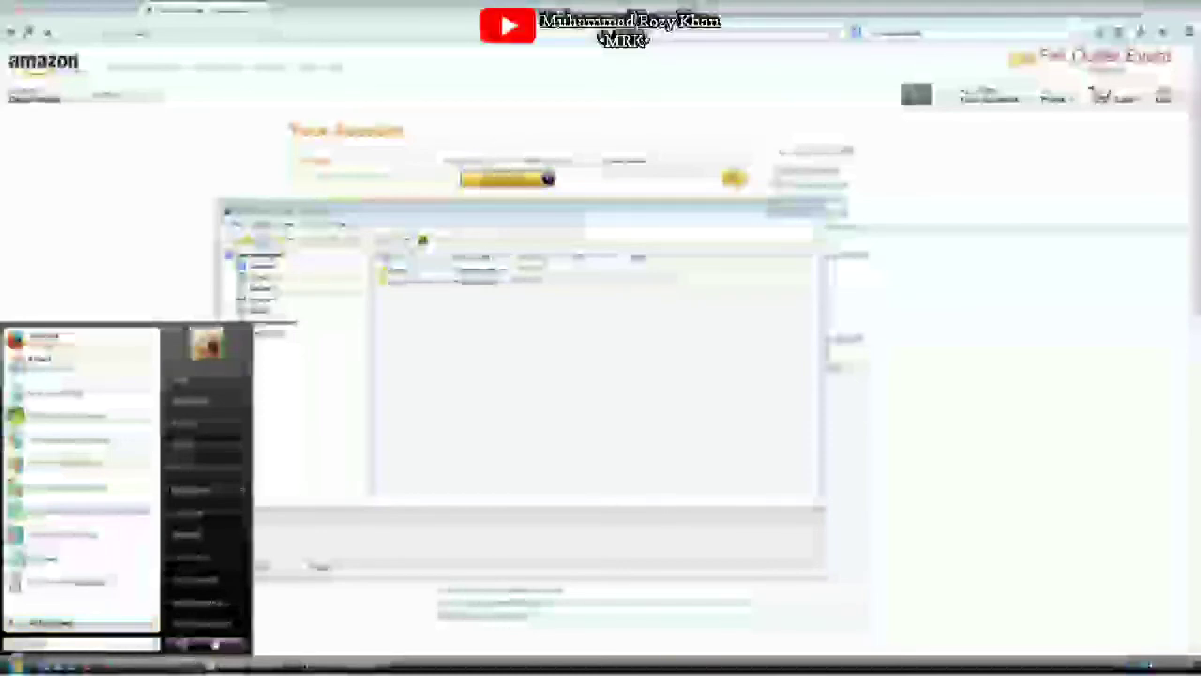
Browse Computer to Documents, select SecretLogins.kdbx, and bring the Notepad window forward
left_click(204, 514)
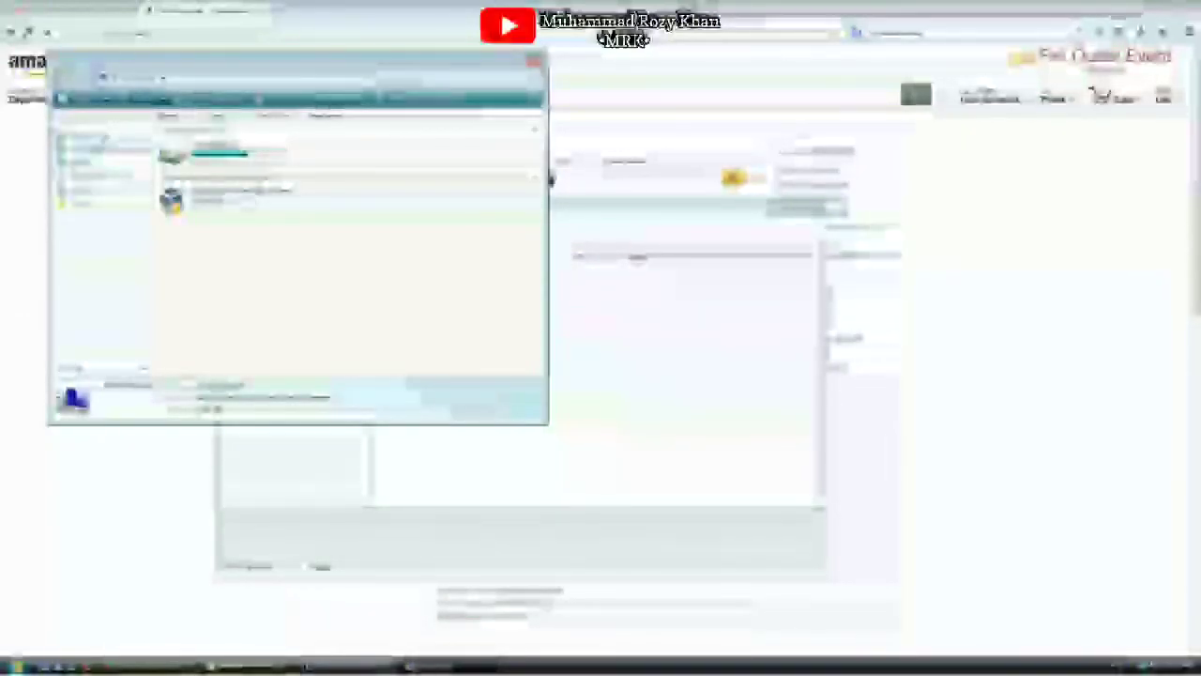
left_click(103, 139)
left_click(212, 130)
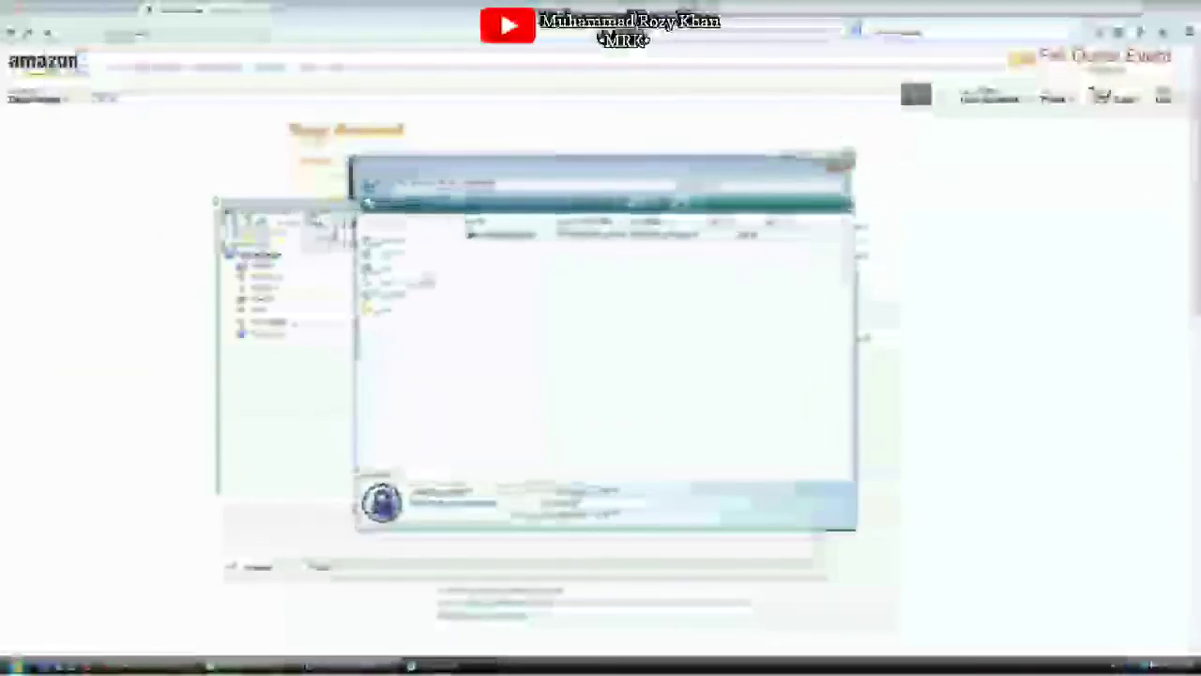
left_click_drag(582, 166, 599, 159)
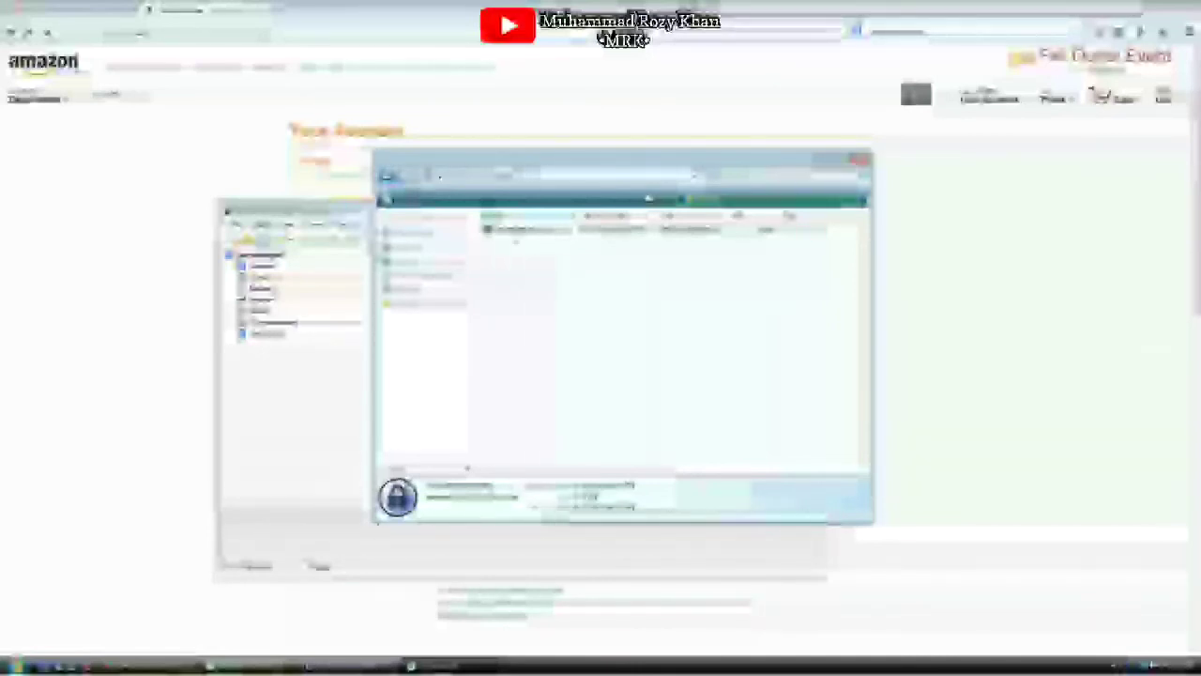
left_click(351, 666)
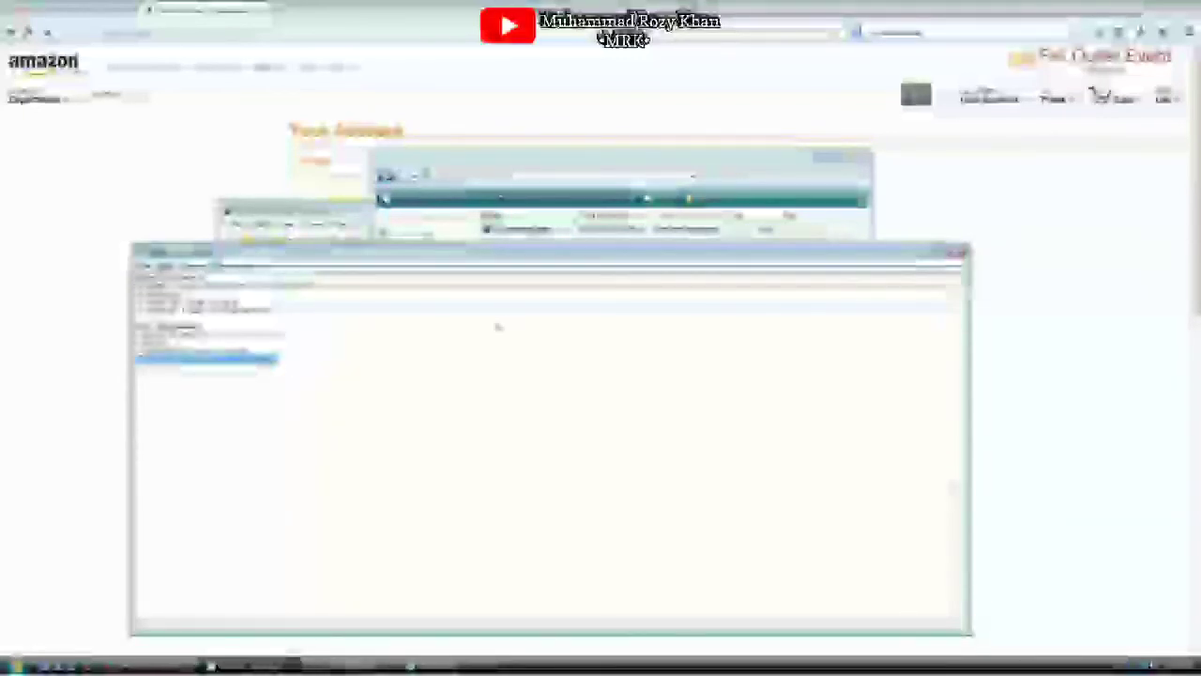
Load SecretLogins.kdbx into Notepad, scroll through its garbled encrypted text, then close Notepad
left_click(955, 252)
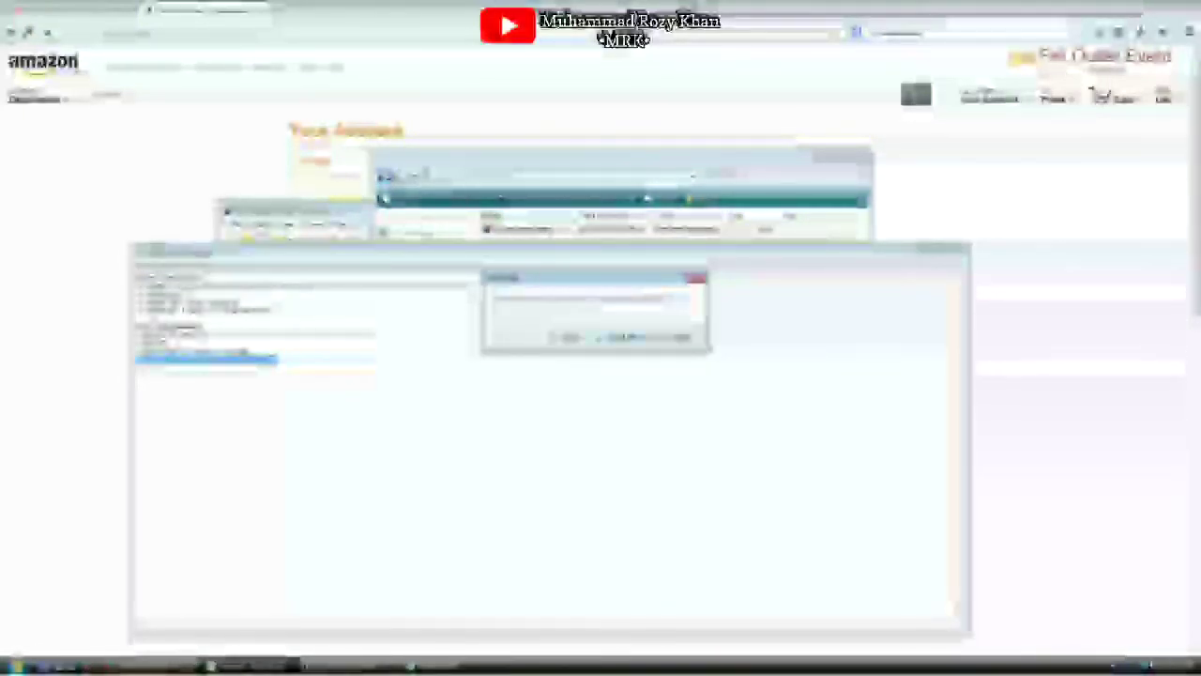
left_click(625, 337)
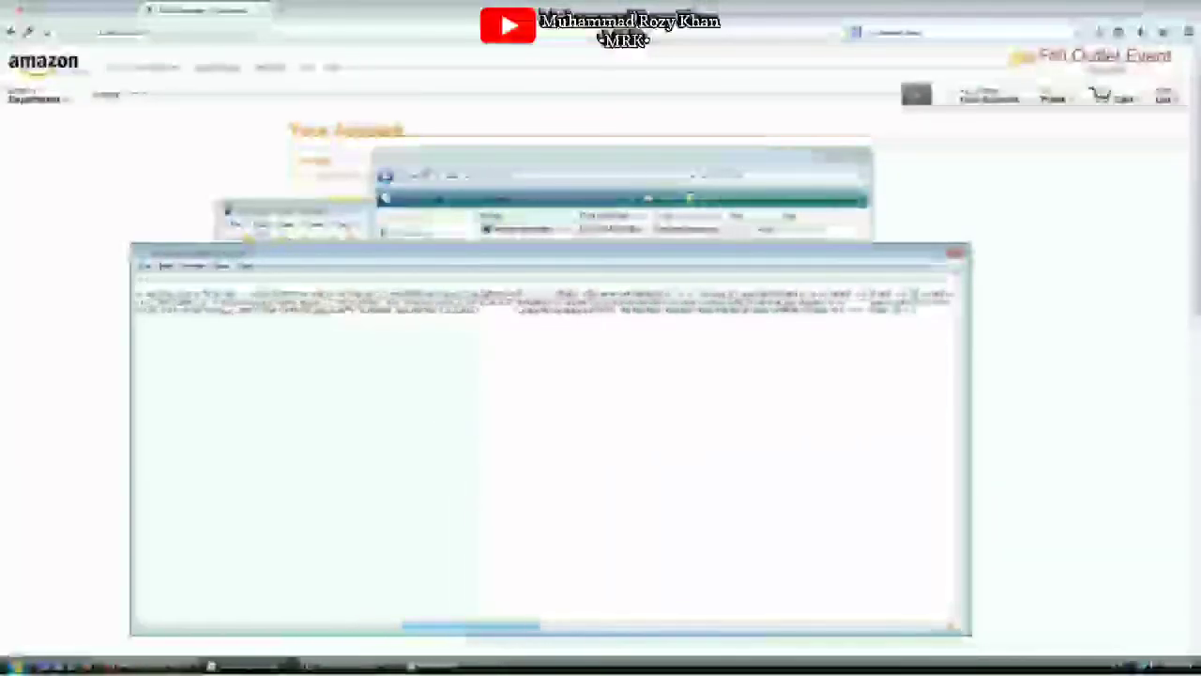
left_click_drag(483, 628, 834, 631)
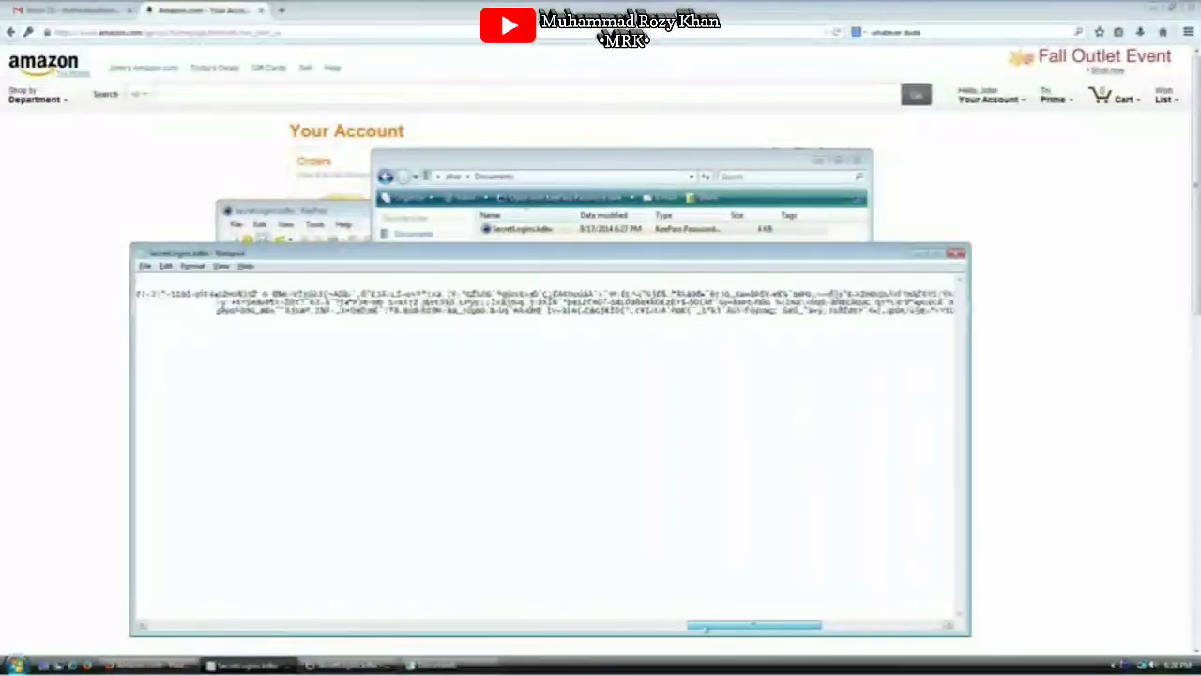
left_click_drag(706, 629, 353, 634)
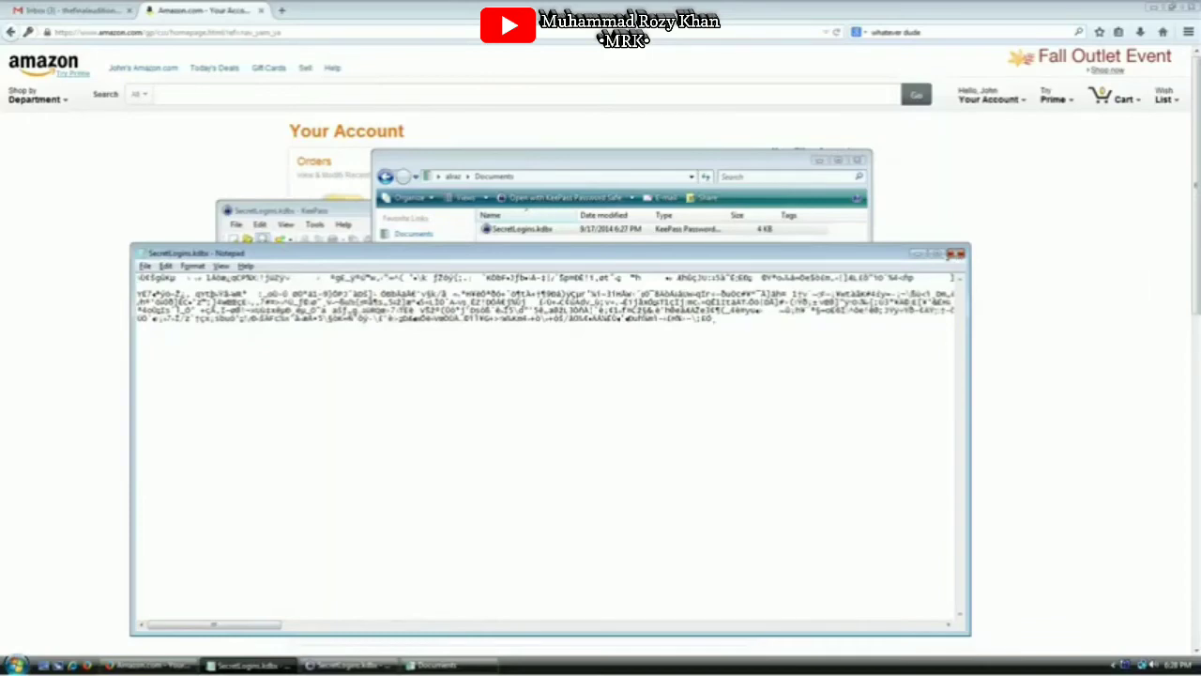
left_click(958, 254)
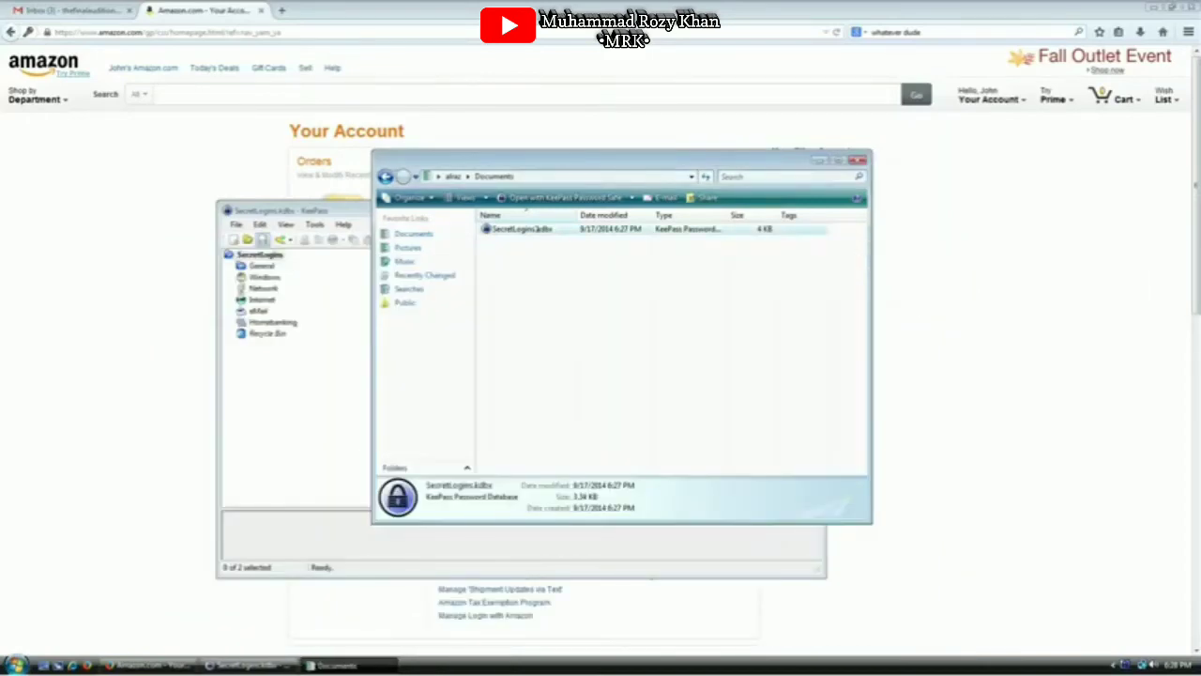
Select SecretLogins.kdbx in Documents, backing out of the accidental rename
left_click(497, 231)
left_click_drag(534, 279, 509, 230)
left_click(490, 231)
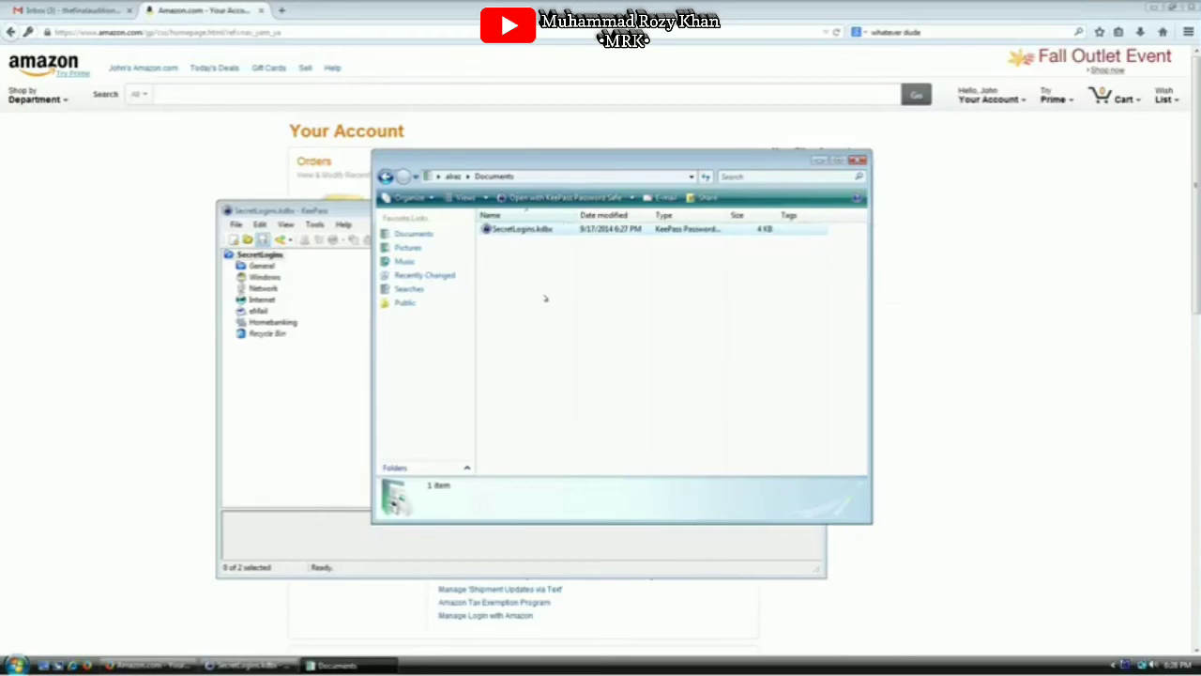
left_click(528, 234)
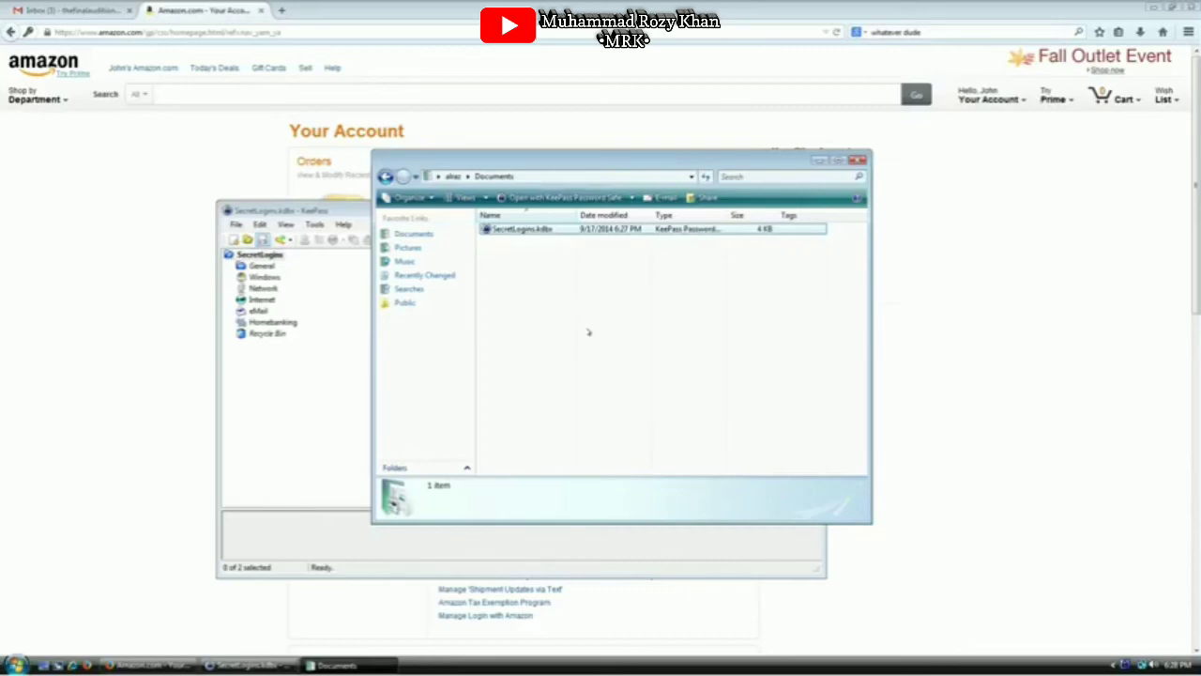
left_click(512, 231)
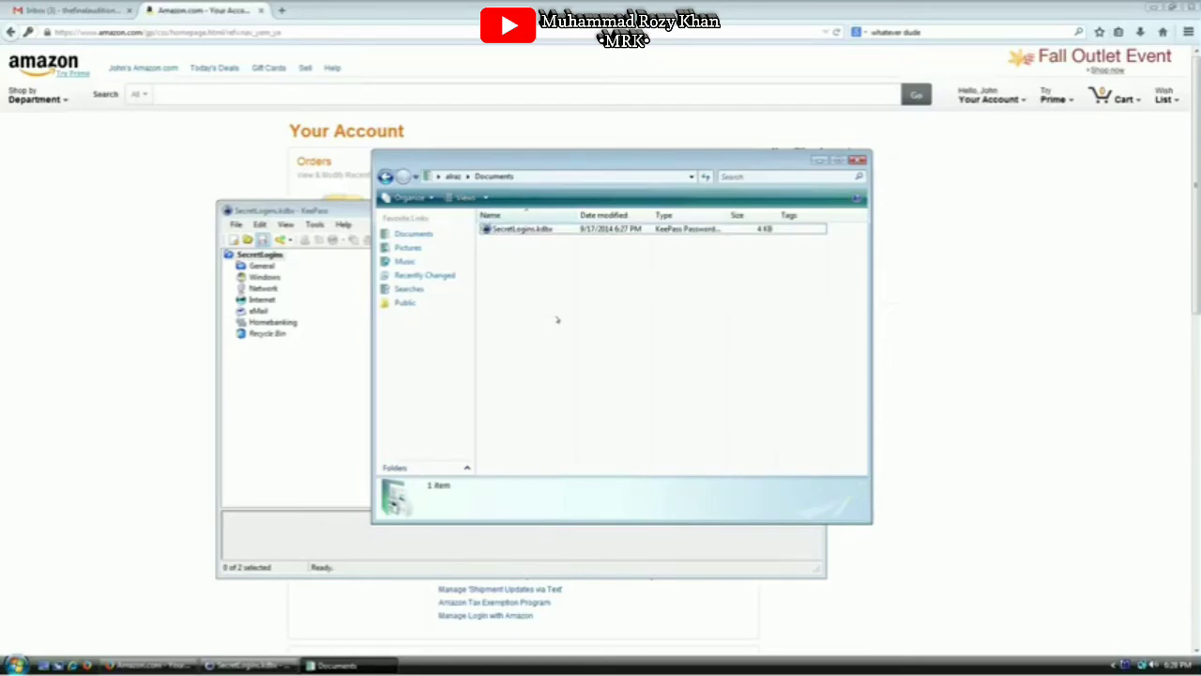
key("ctrl+a")
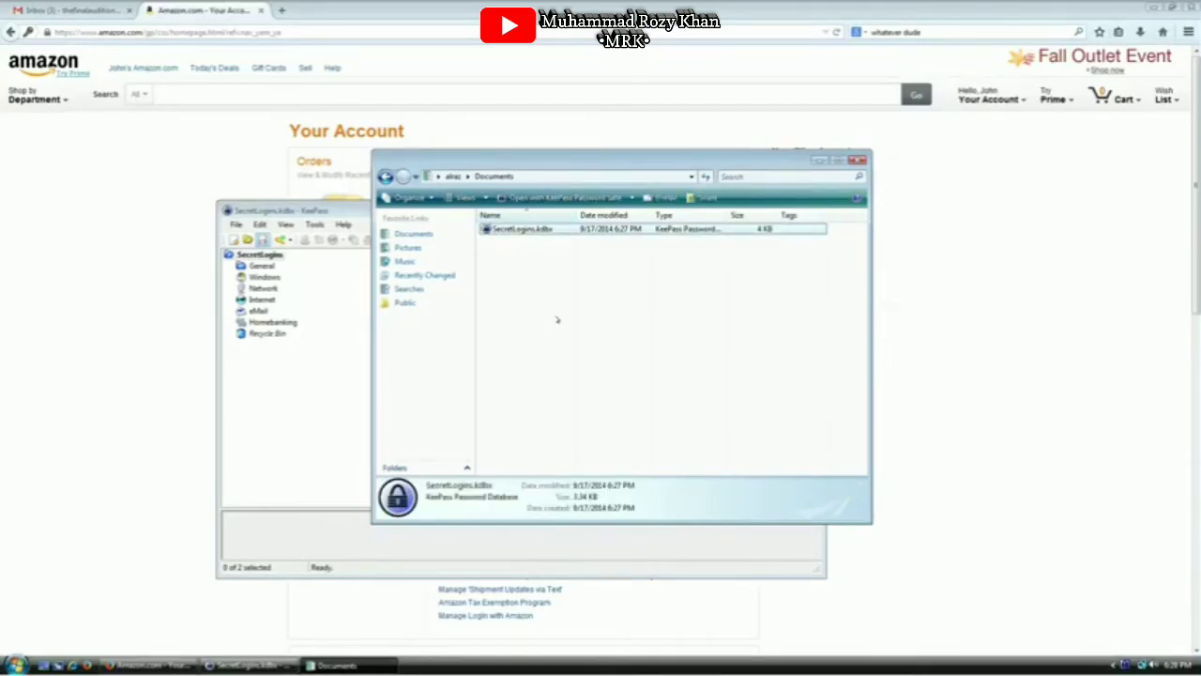
Start deleting SecretLogins.kdbx but answer No to keep it, then return to KeePass
key("Delete")
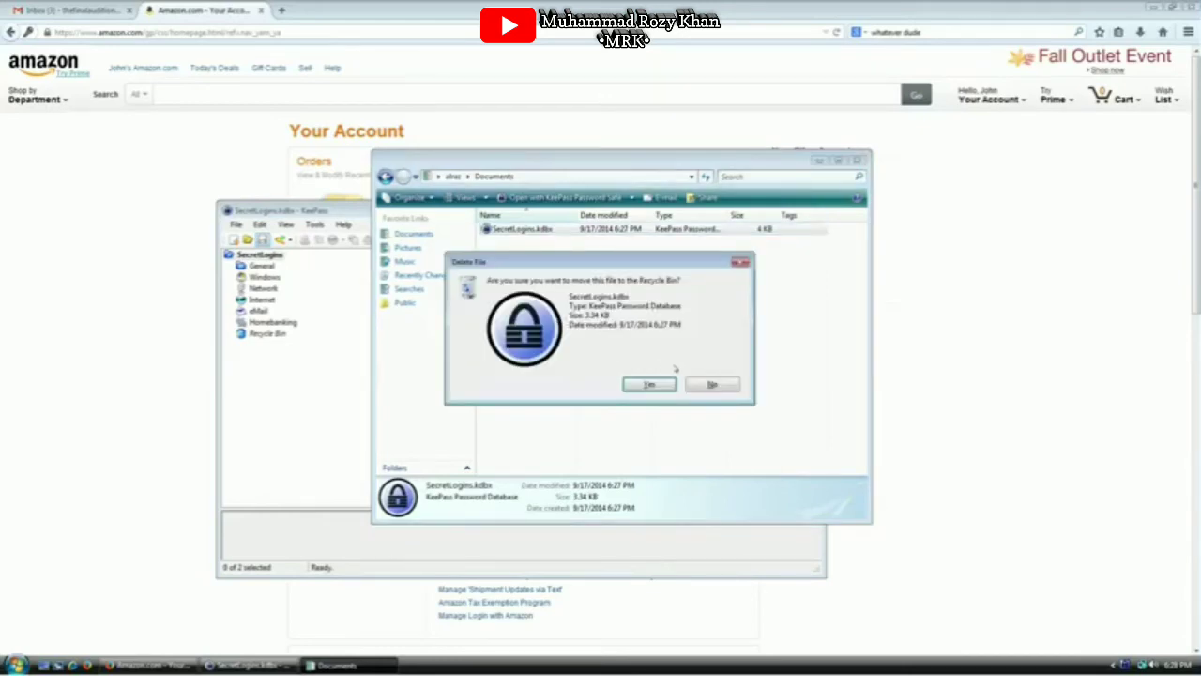
left_click(714, 383)
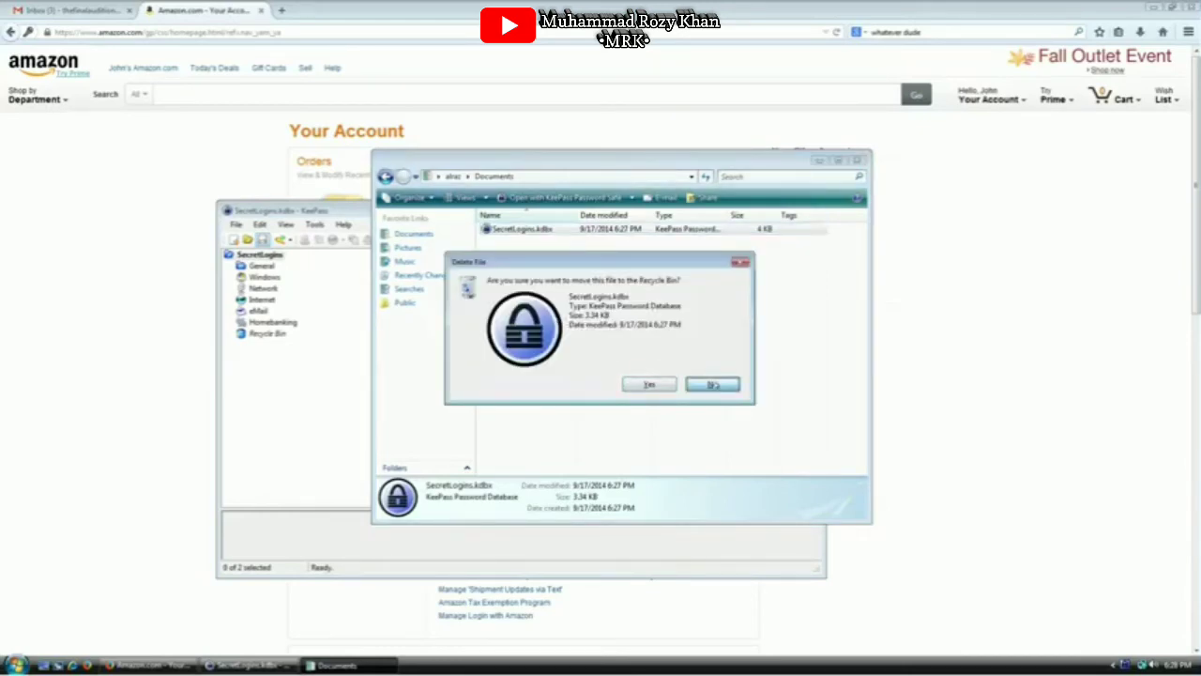
left_click(606, 344)
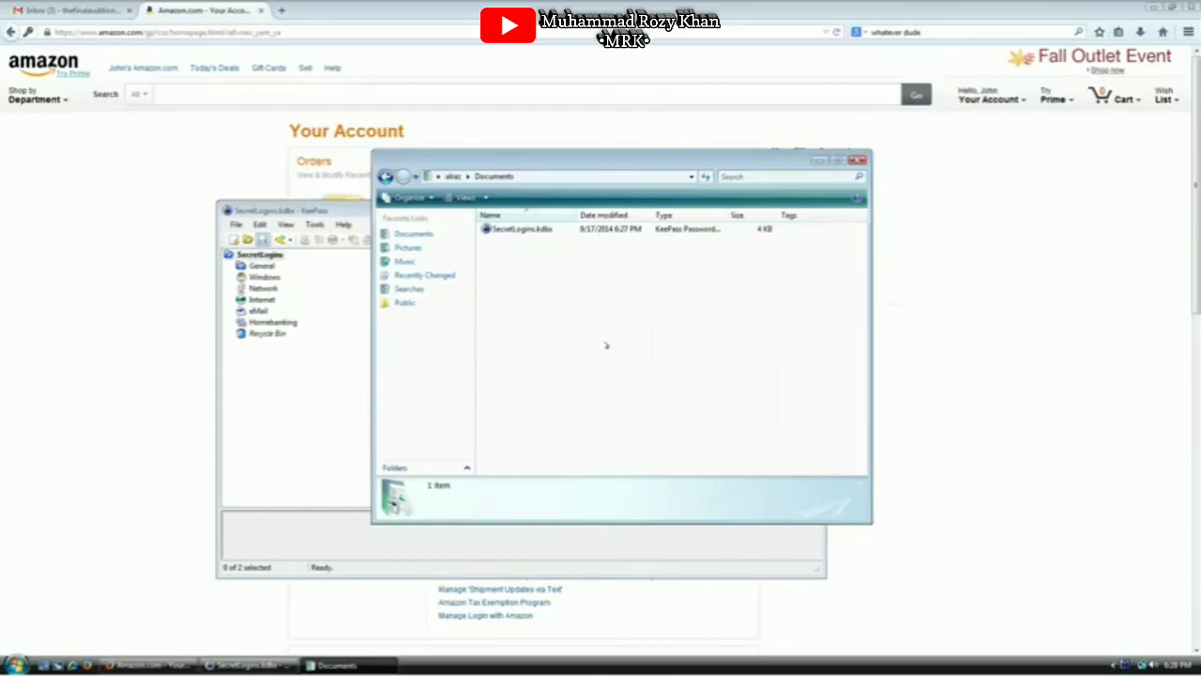
left_click(518, 229)
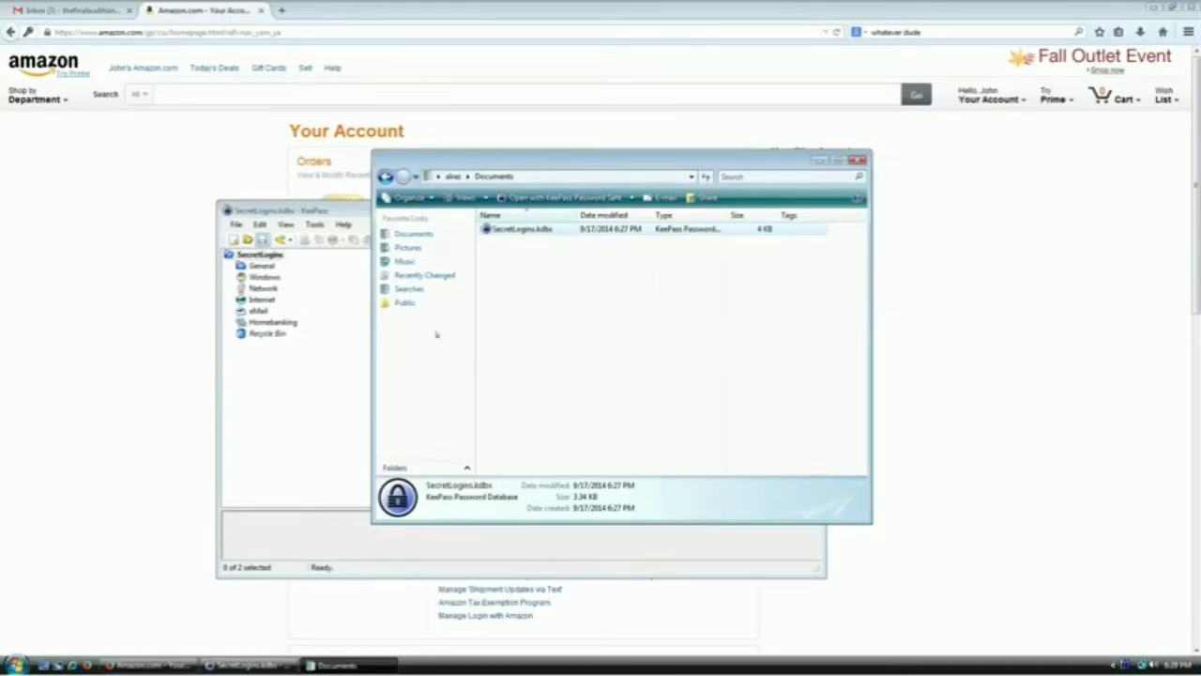
left_click(236, 225)
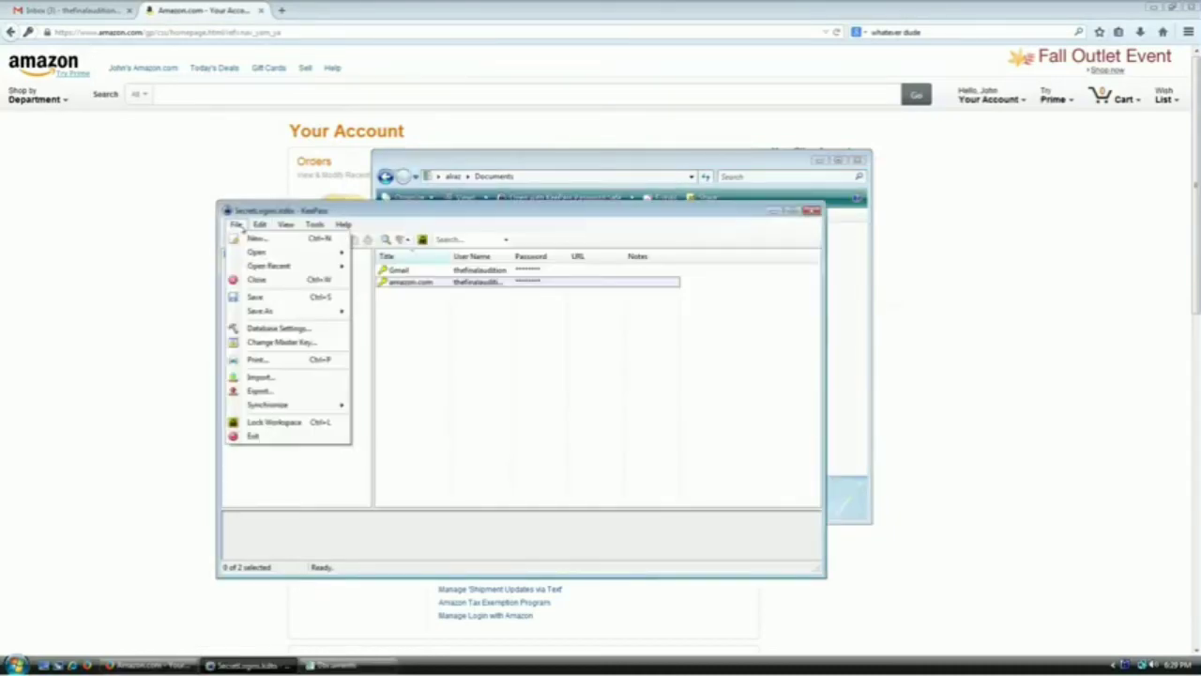
Open Change Master Key, tick Key file / provider, and enter the new password twice
left_click(278, 343)
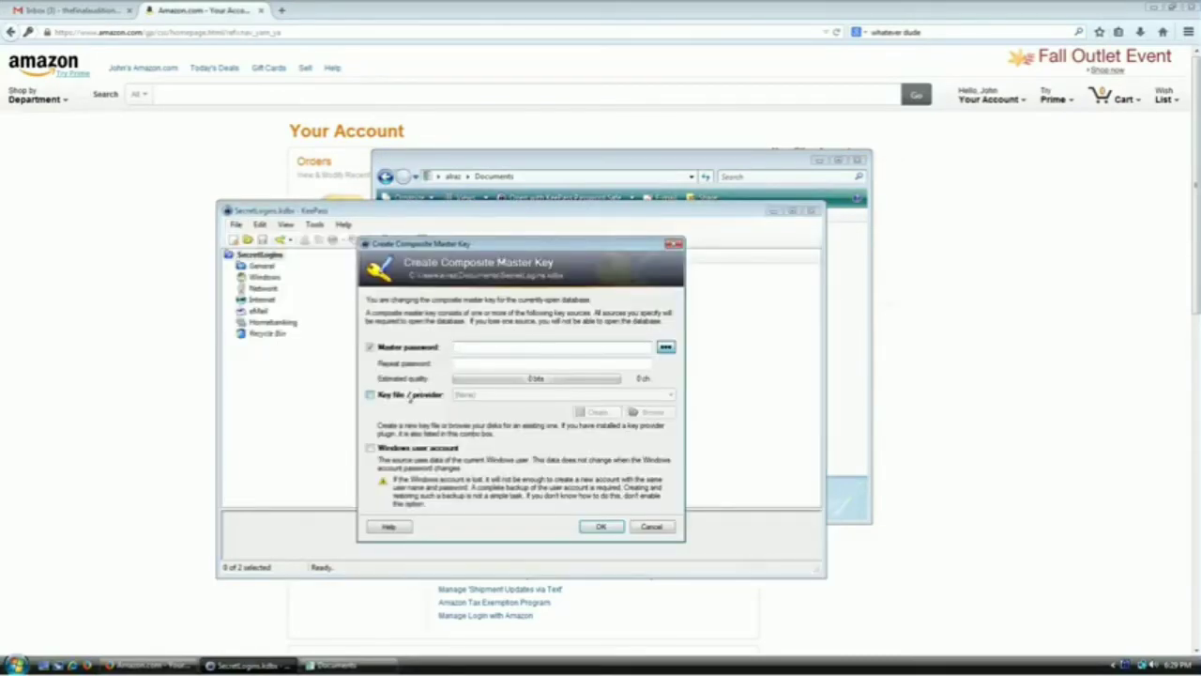
left_click(410, 395)
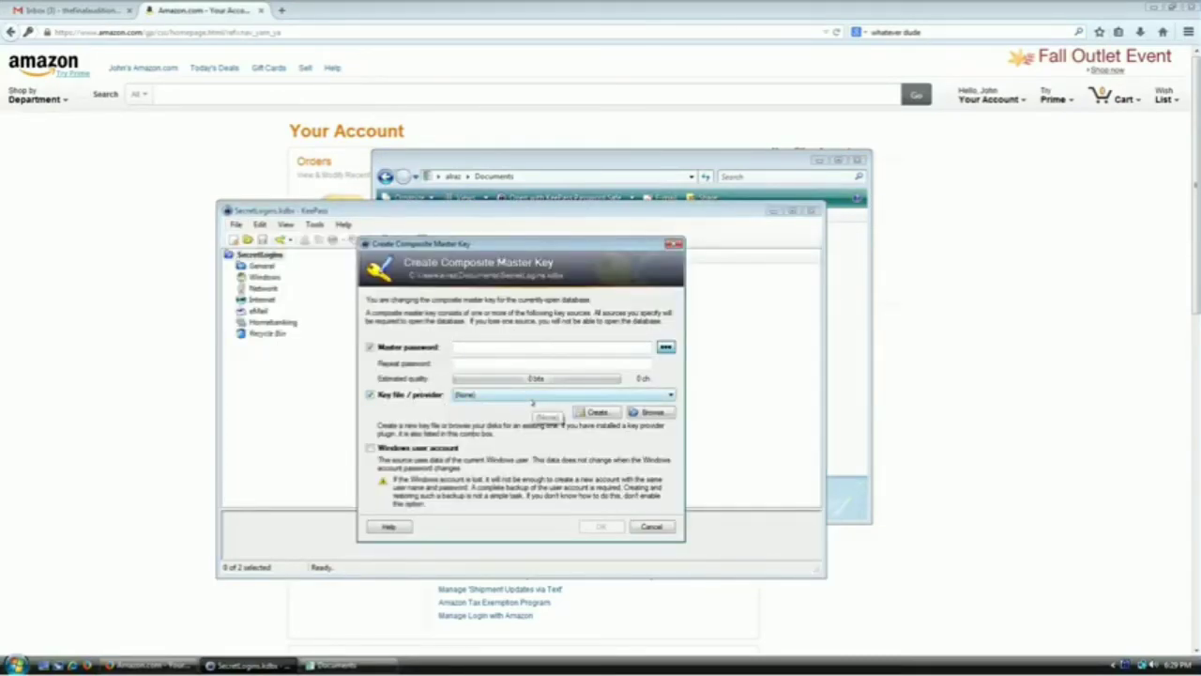
left_click(569, 346)
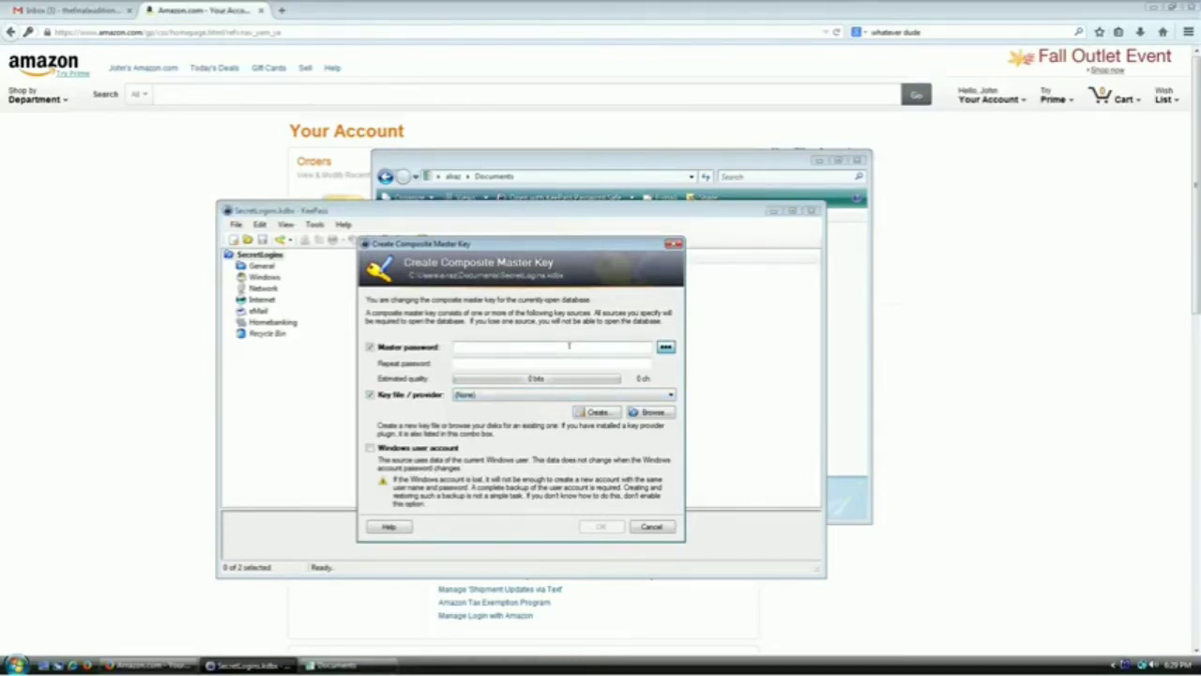
type("*****")
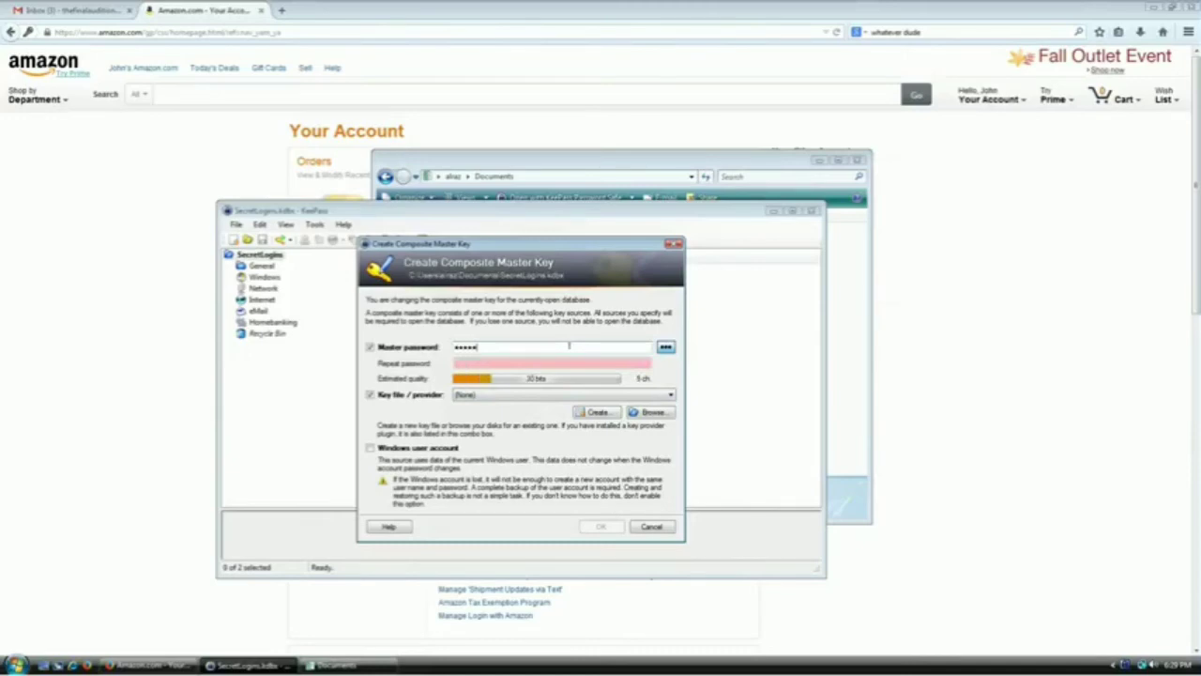
type("****************")
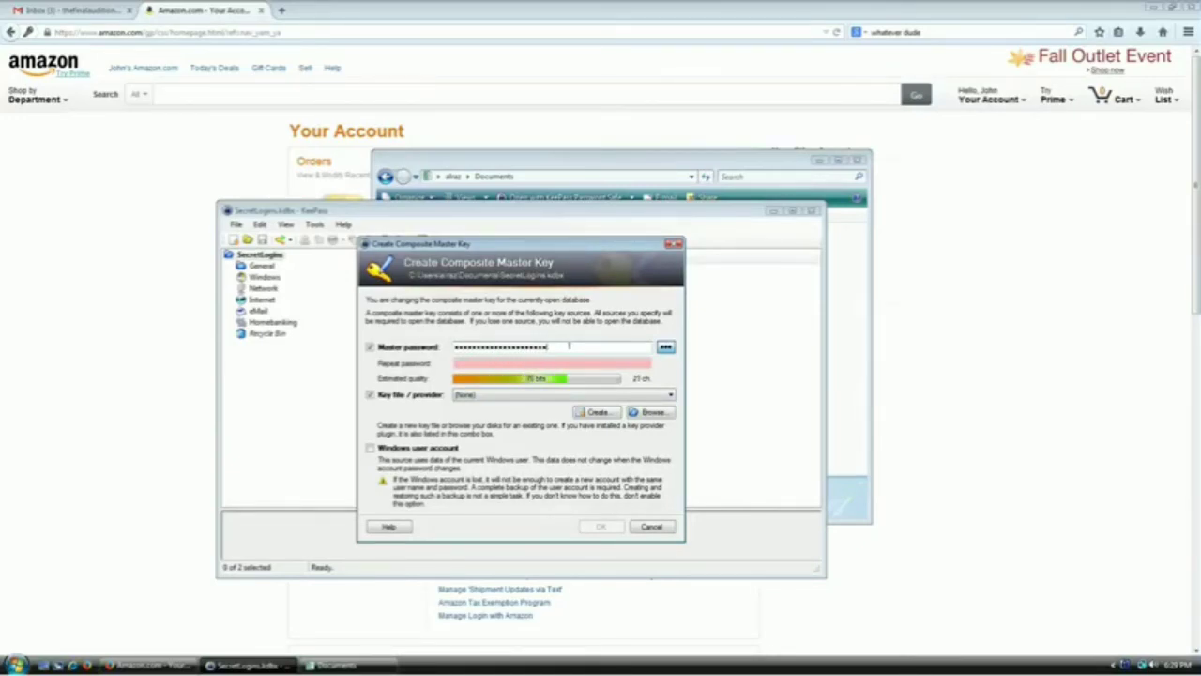
type("*******")
key("Tab")
type("*******")
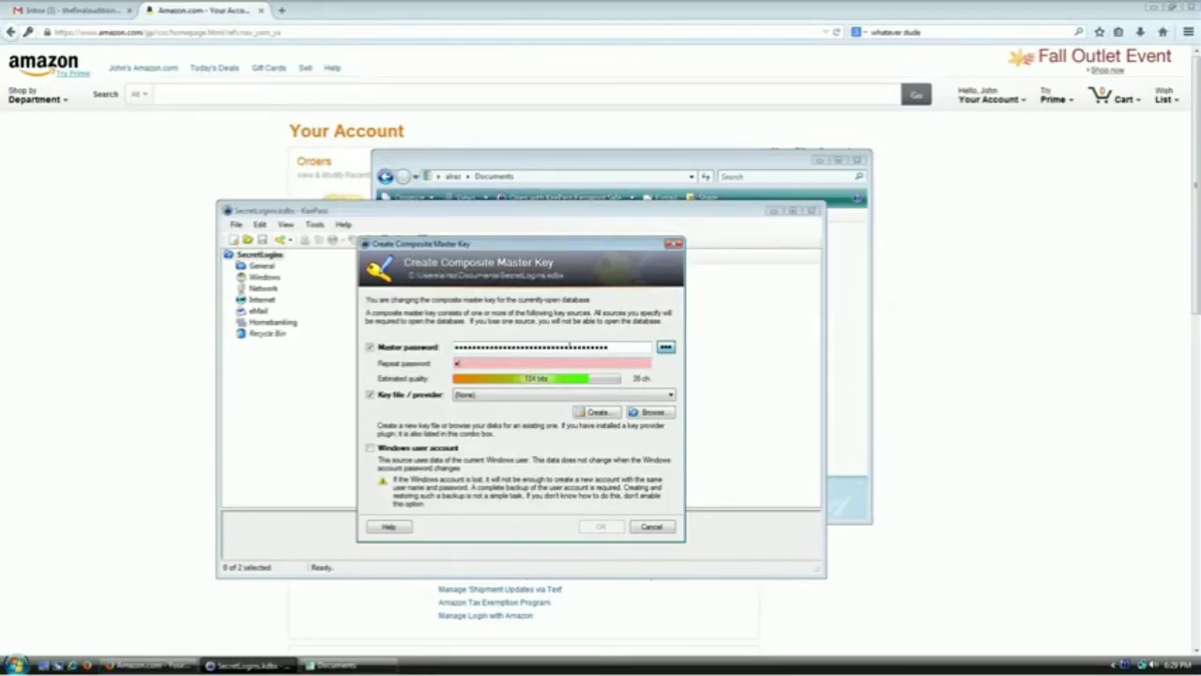
type("************************")
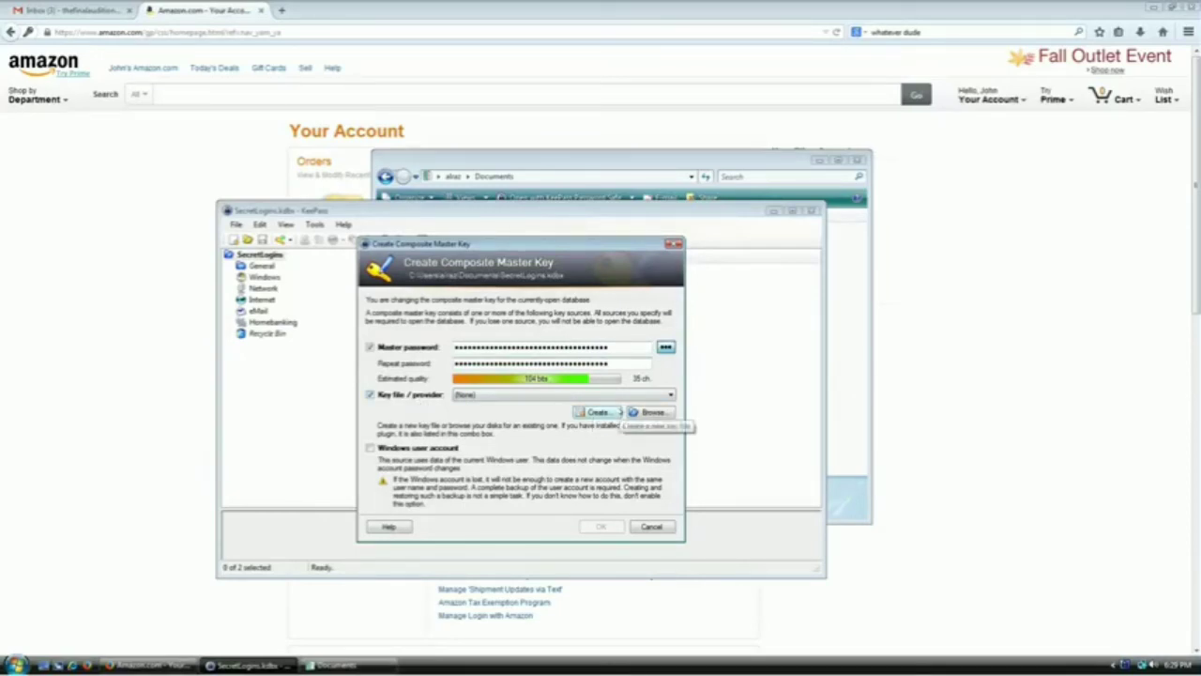
Check the key file dropdown, then browse for an existing key file
left_click(521, 396)
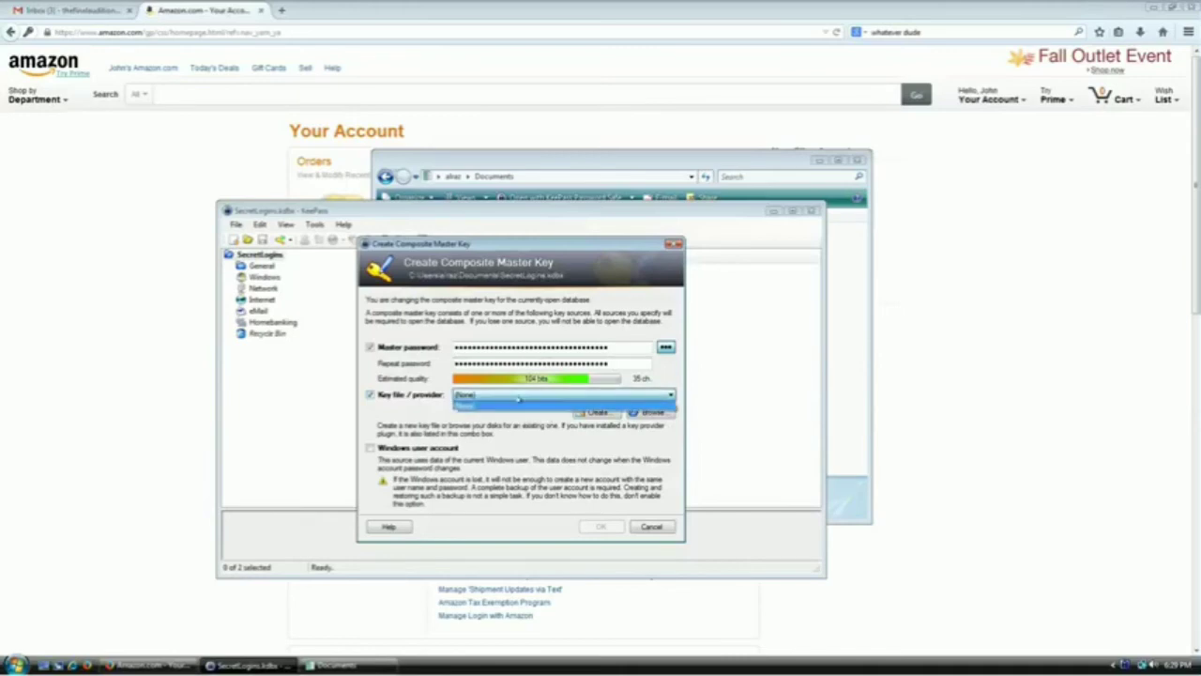
left_click(519, 400)
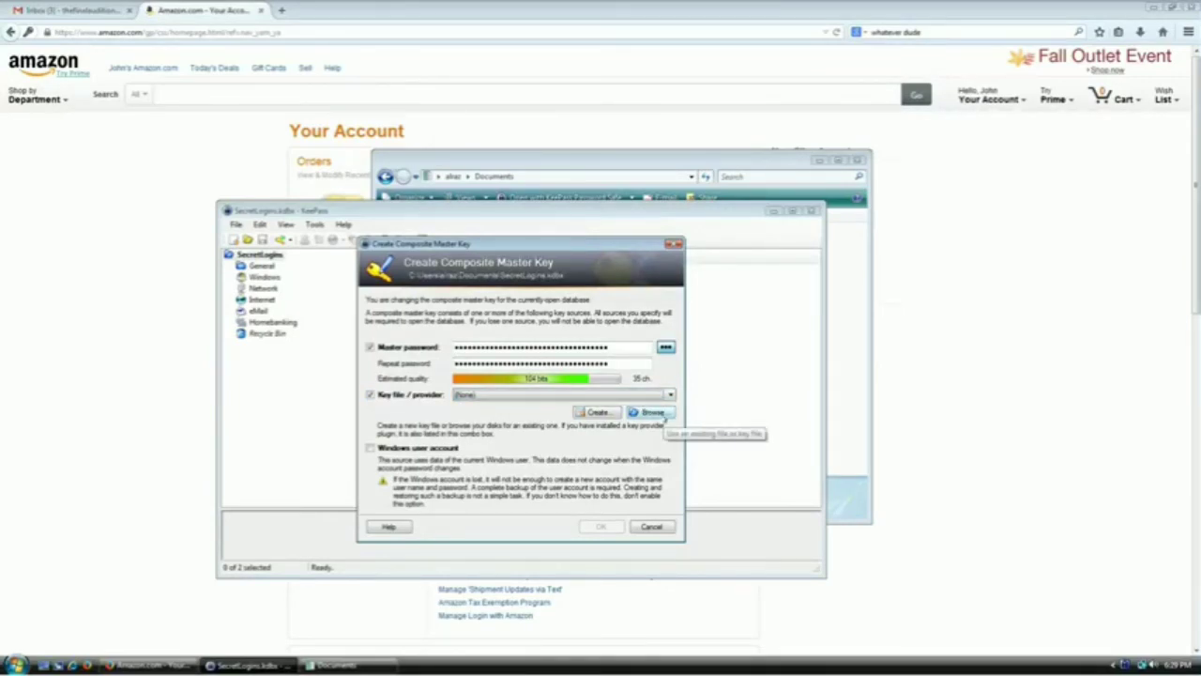
left_click(653, 413)
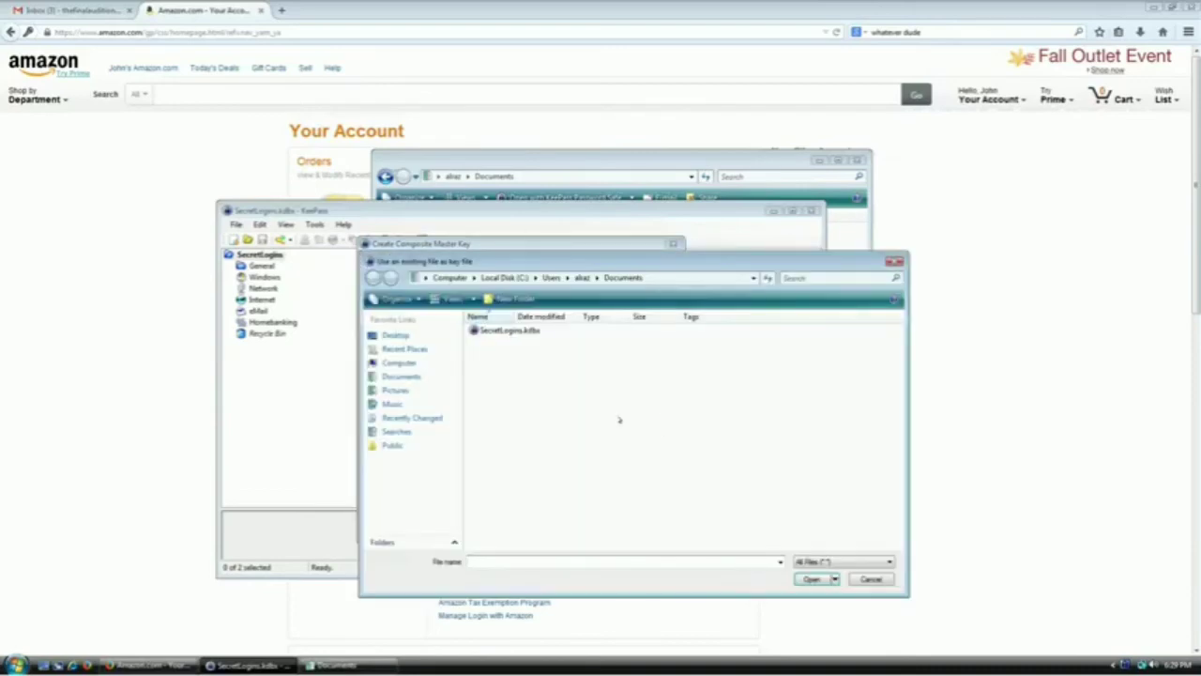
Choose Music > Sample Music > Love Comes.wma as the key file
left_click(394, 403)
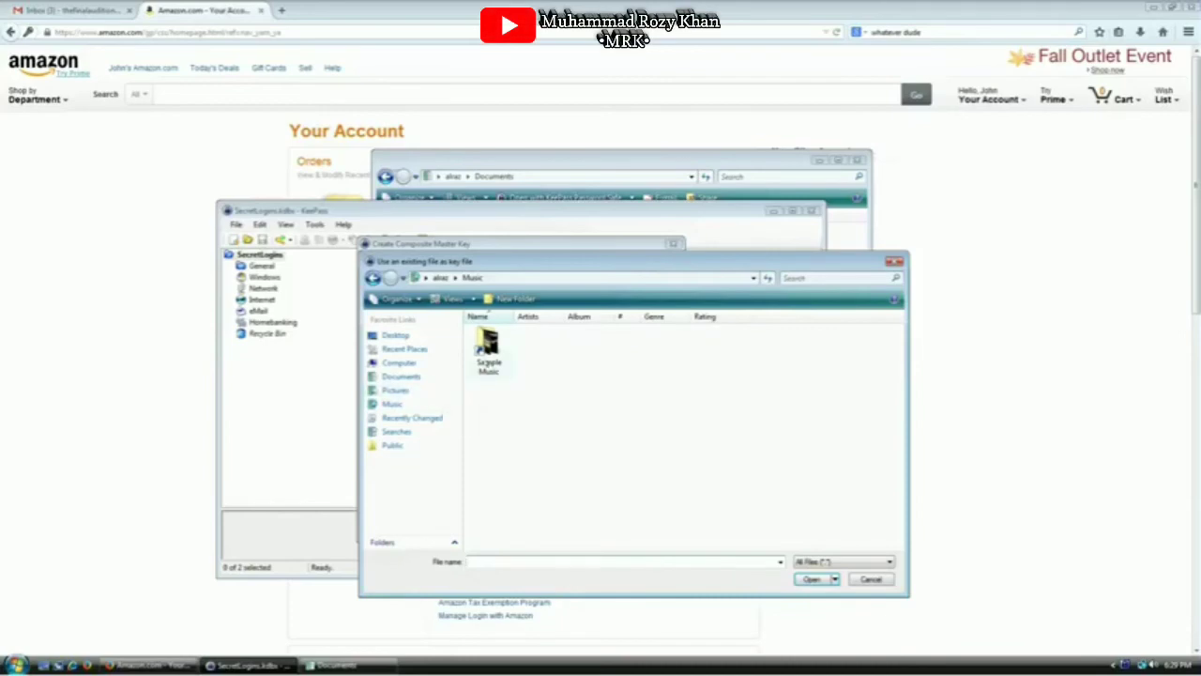
double_click(488, 347)
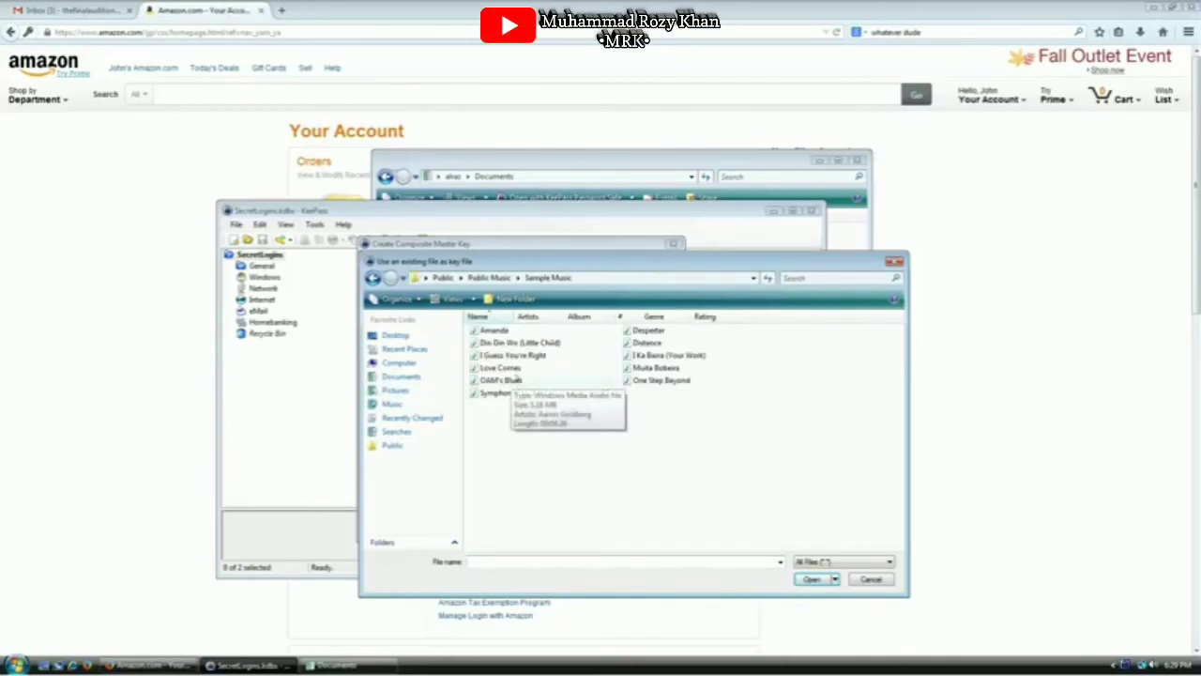
left_click(516, 371)
double_click(516, 370)
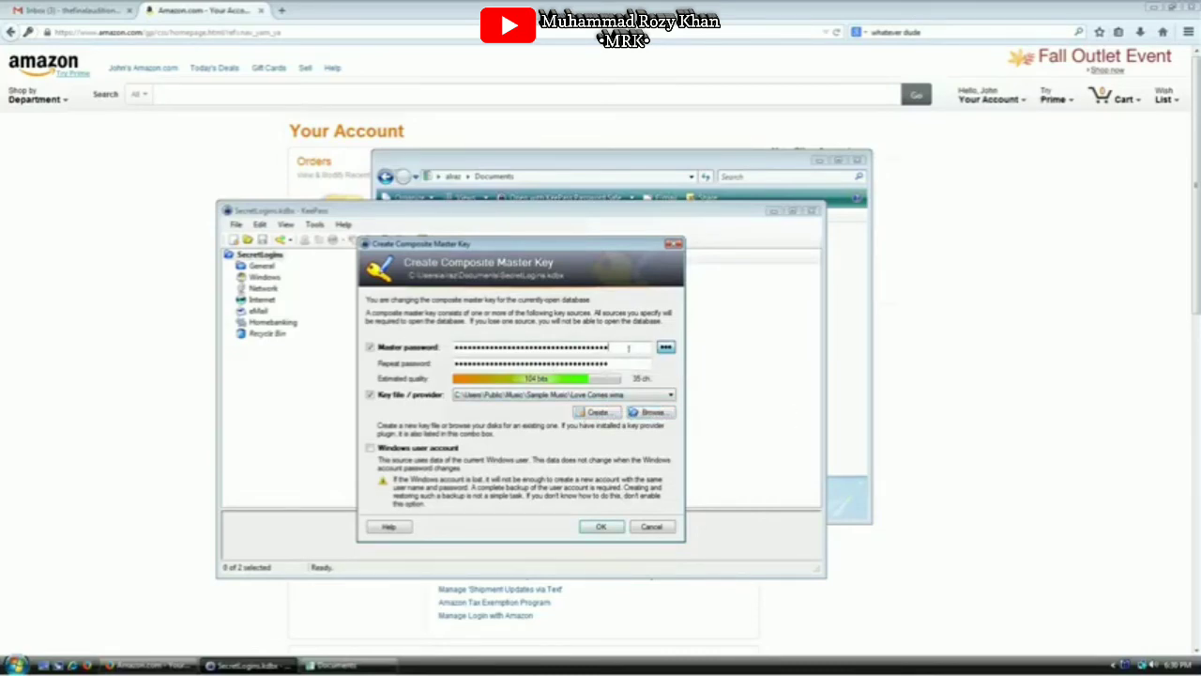
Switch between Explorer and the master key dialog, inspect the key file list, then Cancel
left_click_drag(607, 346, 454, 346)
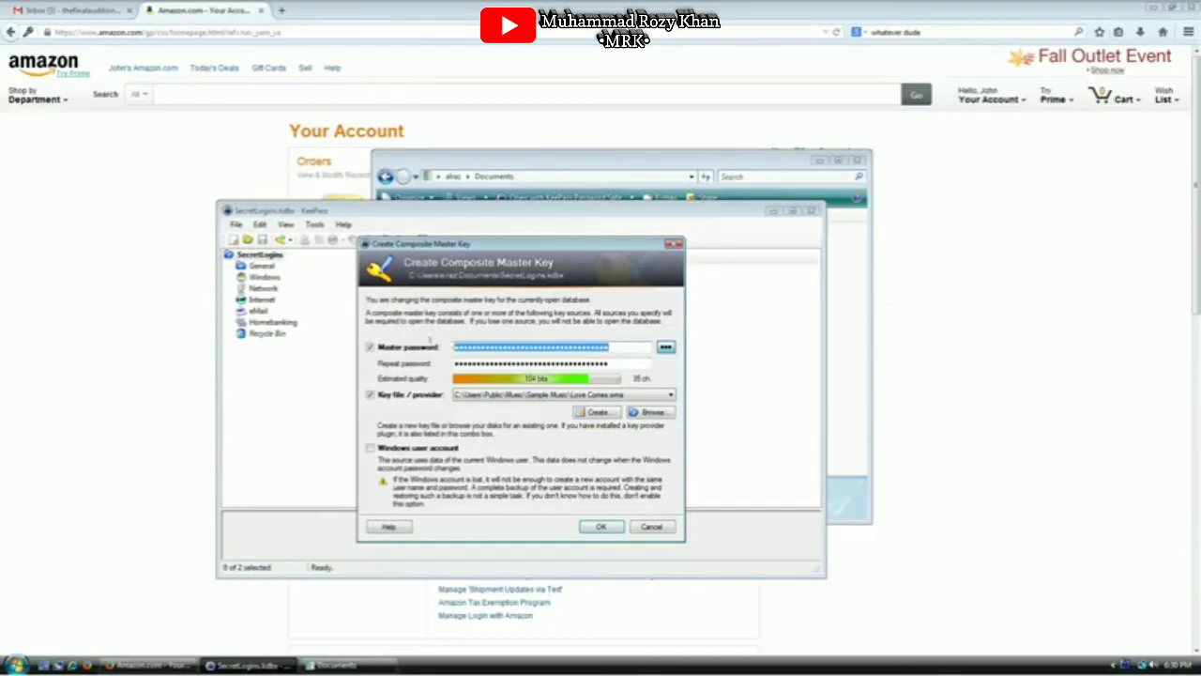
left_click(621, 362)
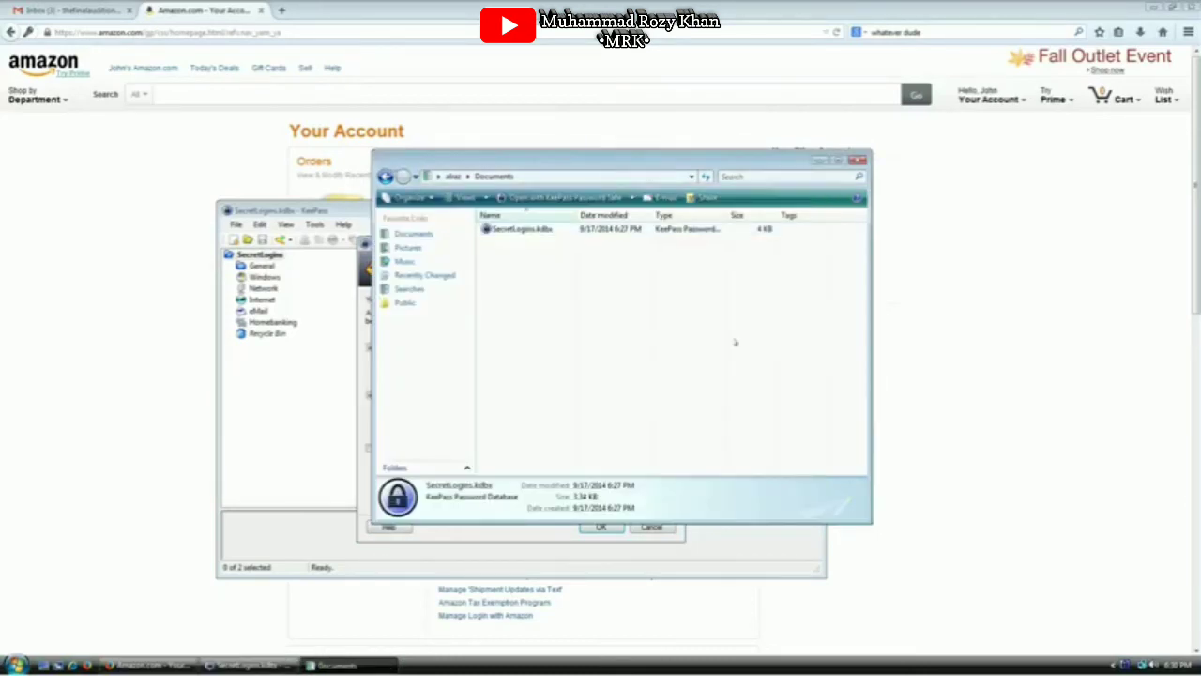
left_click(844, 404)
left_click(514, 231)
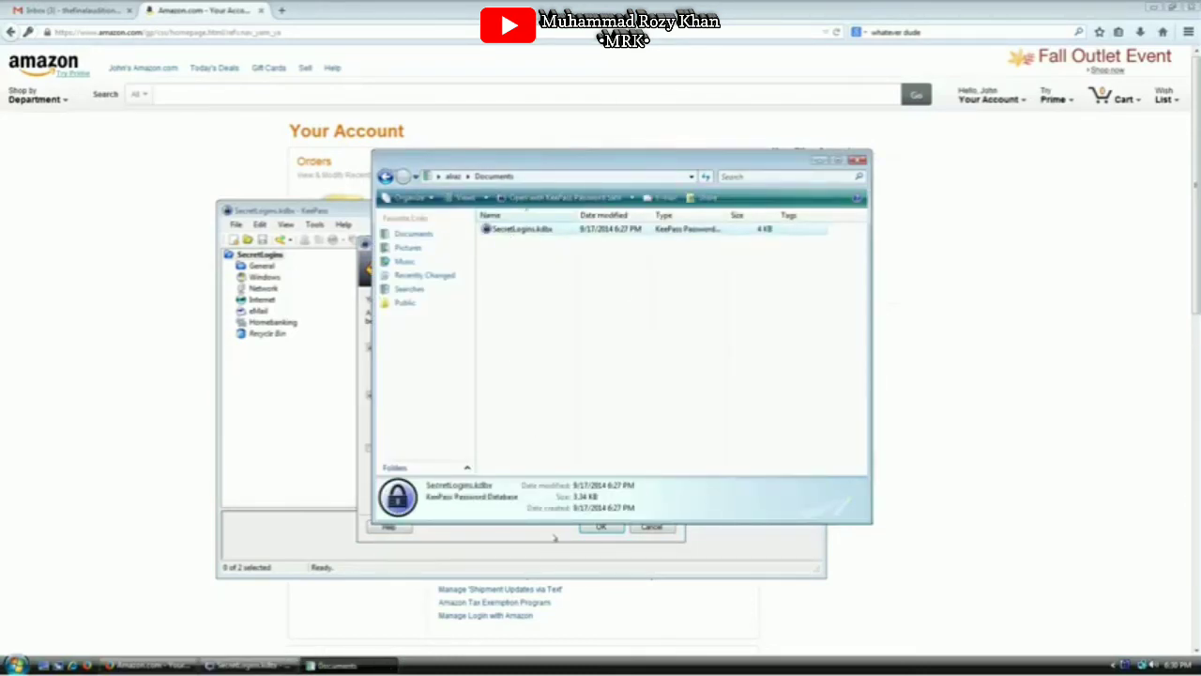
left_click(558, 535)
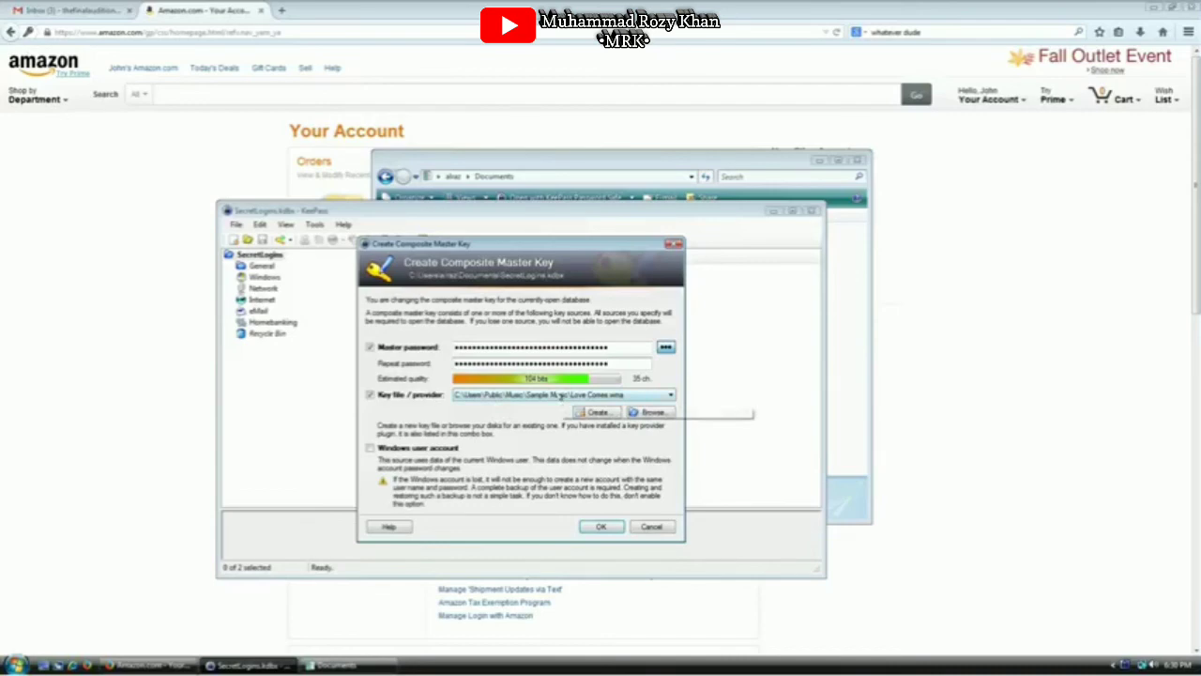
left_click(562, 395)
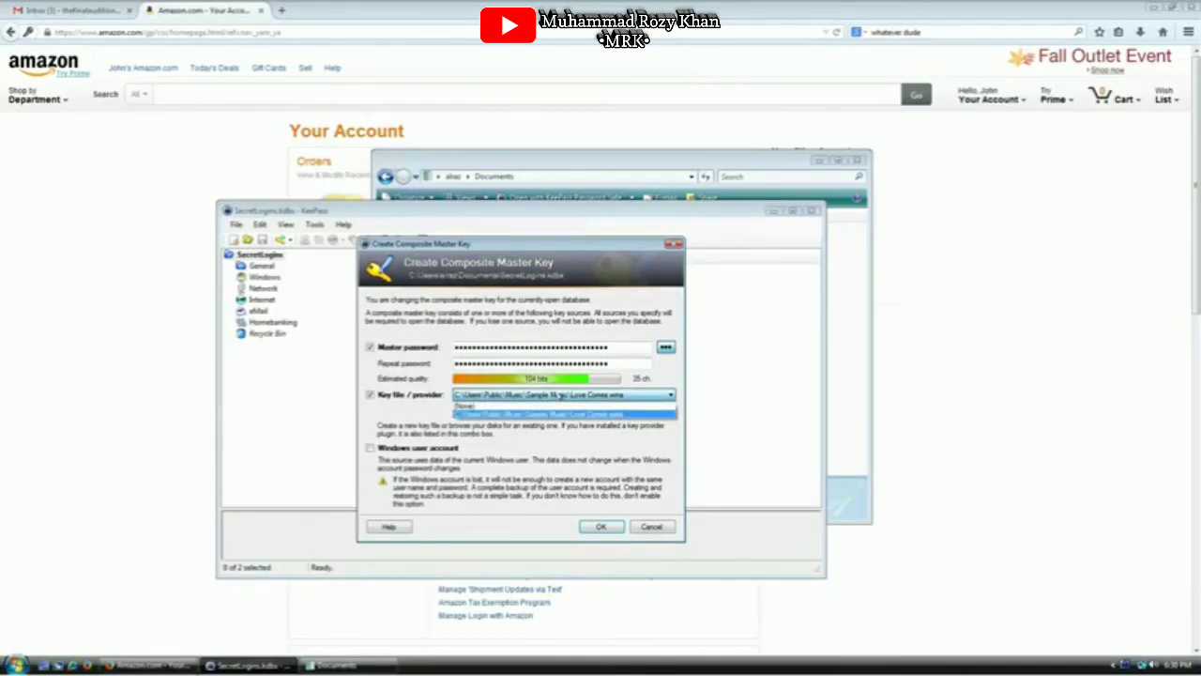
left_click(561, 396)
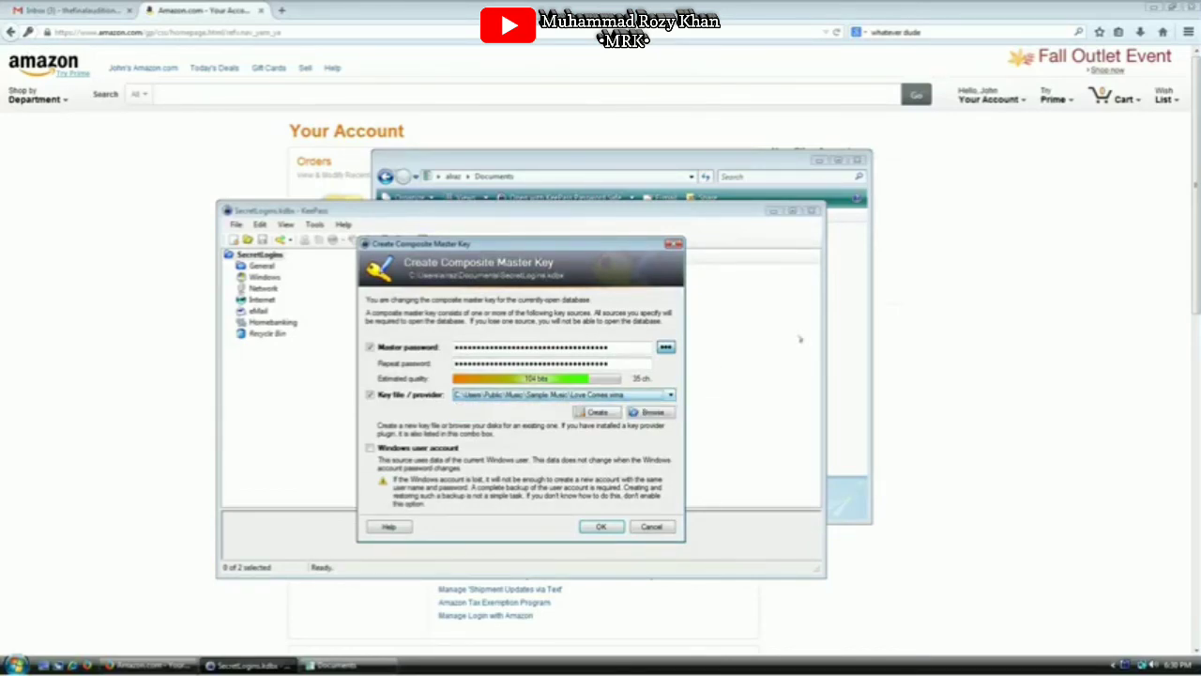
left_click(857, 311)
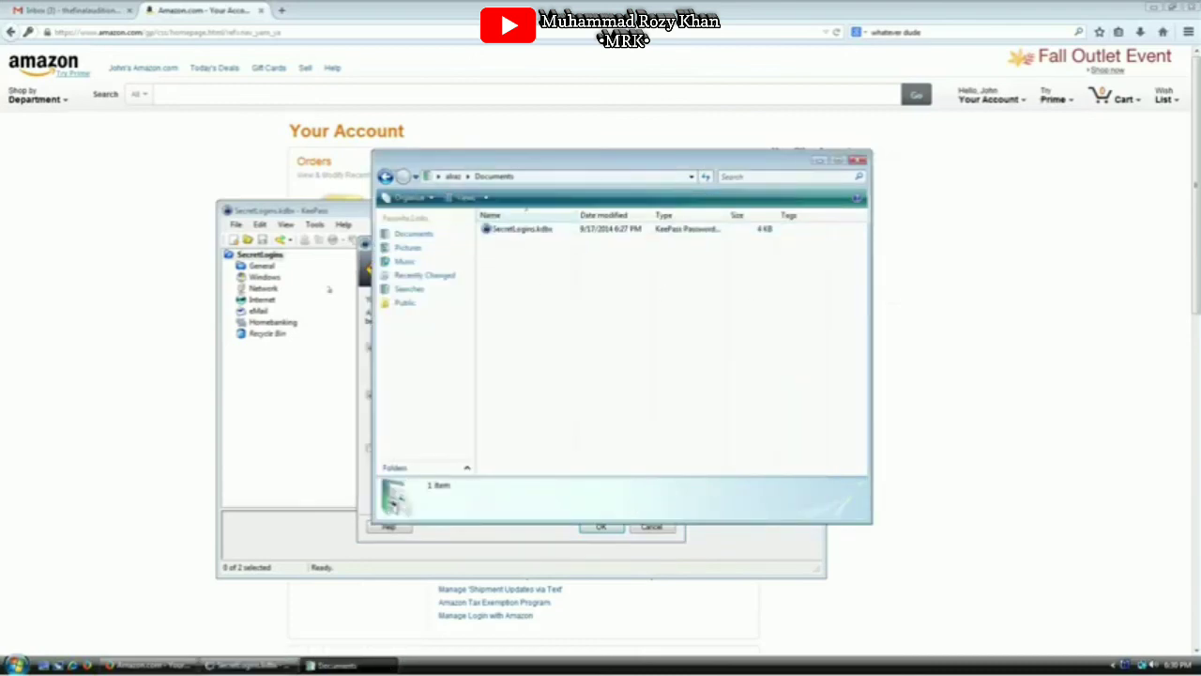
left_click(487, 538)
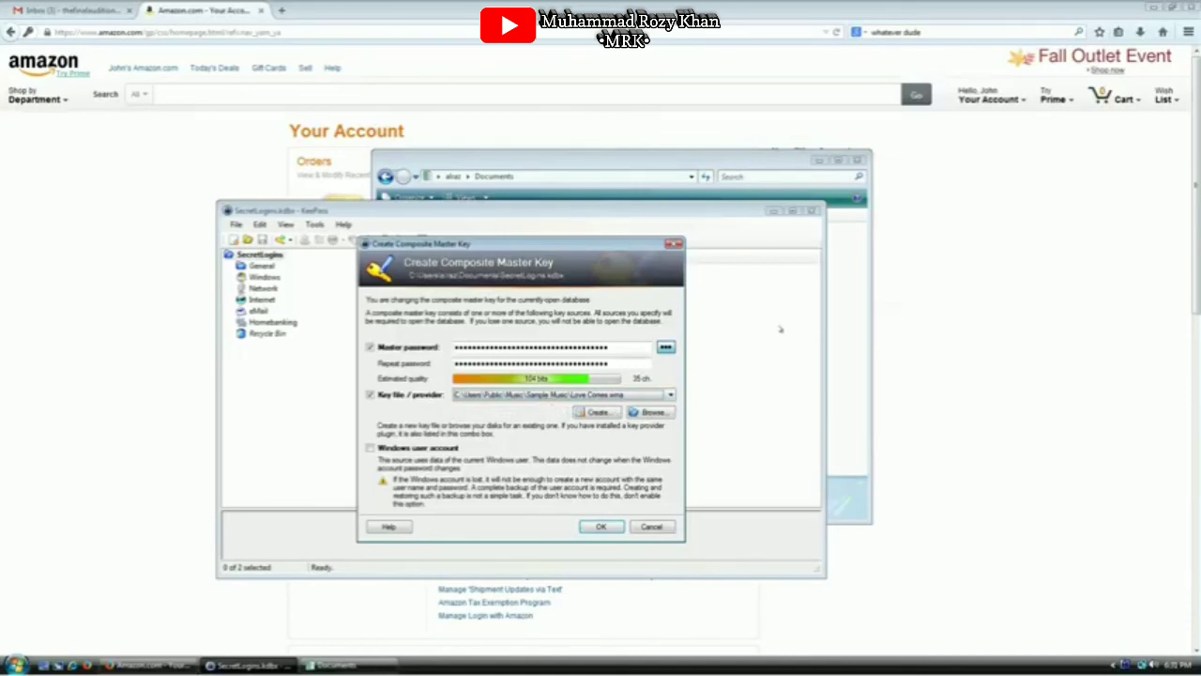
left_click(854, 286)
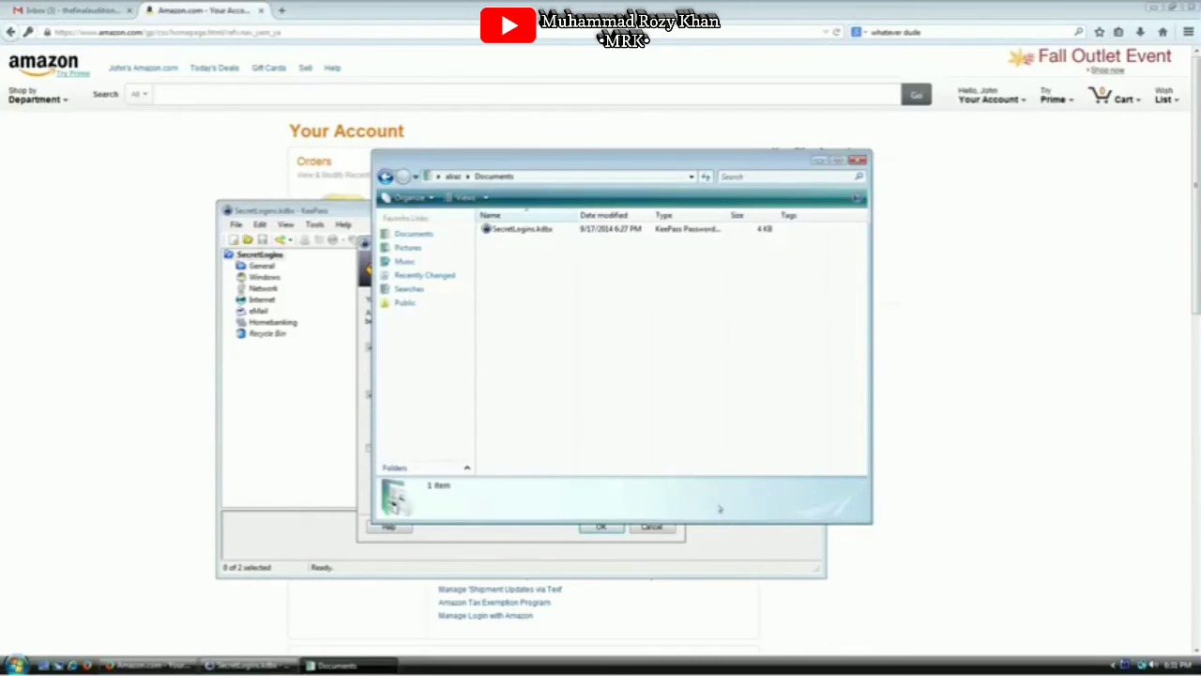
left_click(651, 528)
Launch Notepad by searching 'notepad' from the Start menu
left_click(349, 664)
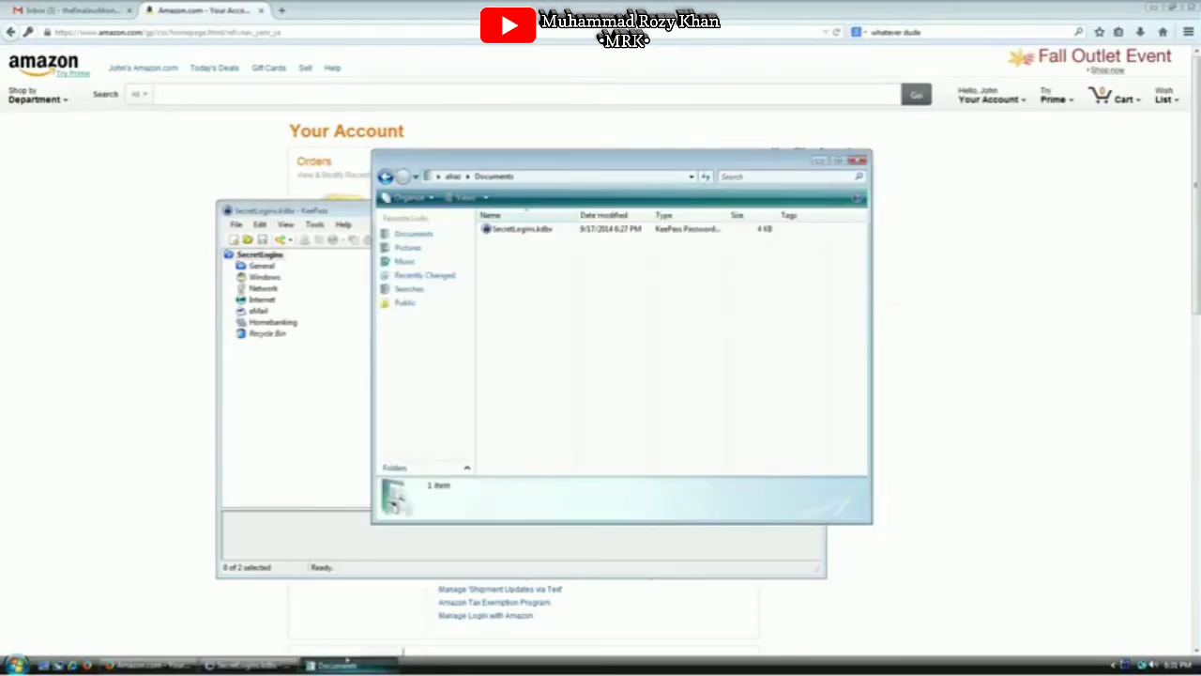
key("super")
type("notepad")
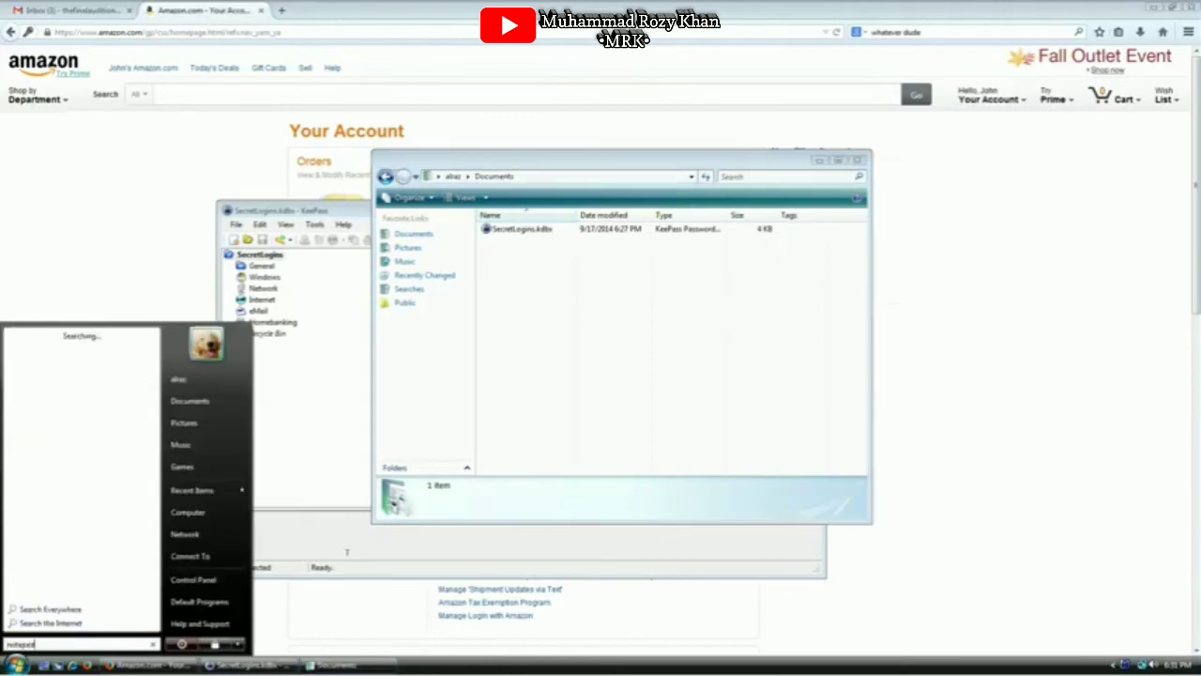
key("Return")
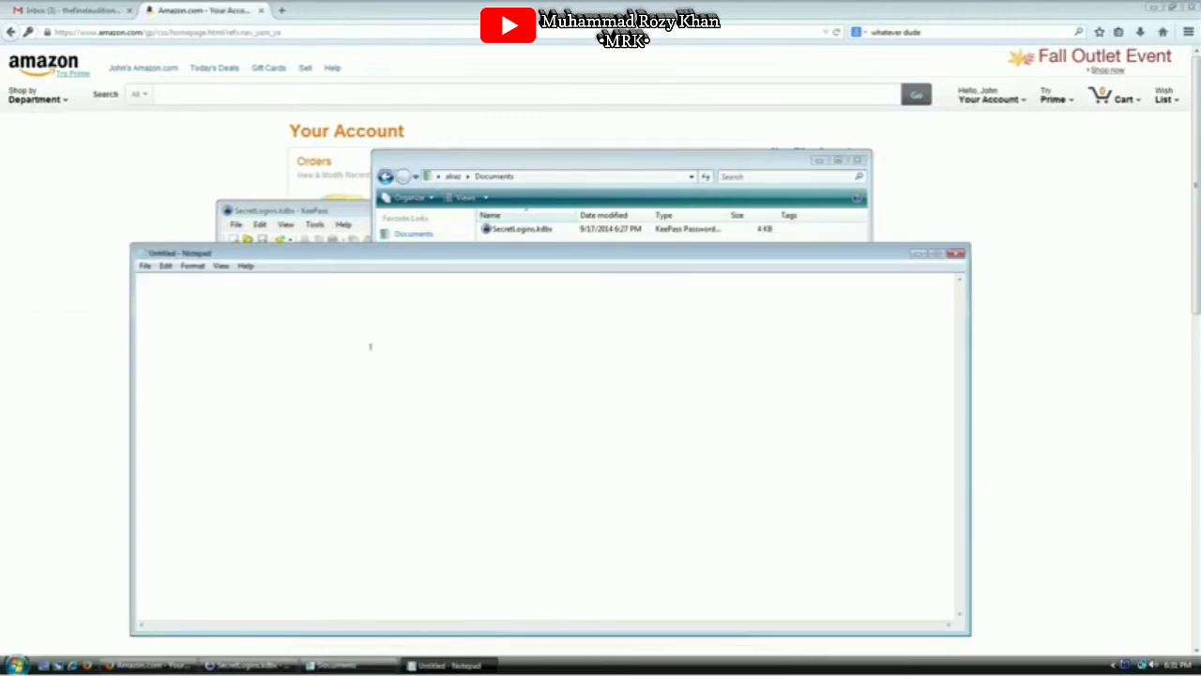
Type 'this is my key file' and save it as 1 in Documents
type("this is my key file")
key("ctrl+s")
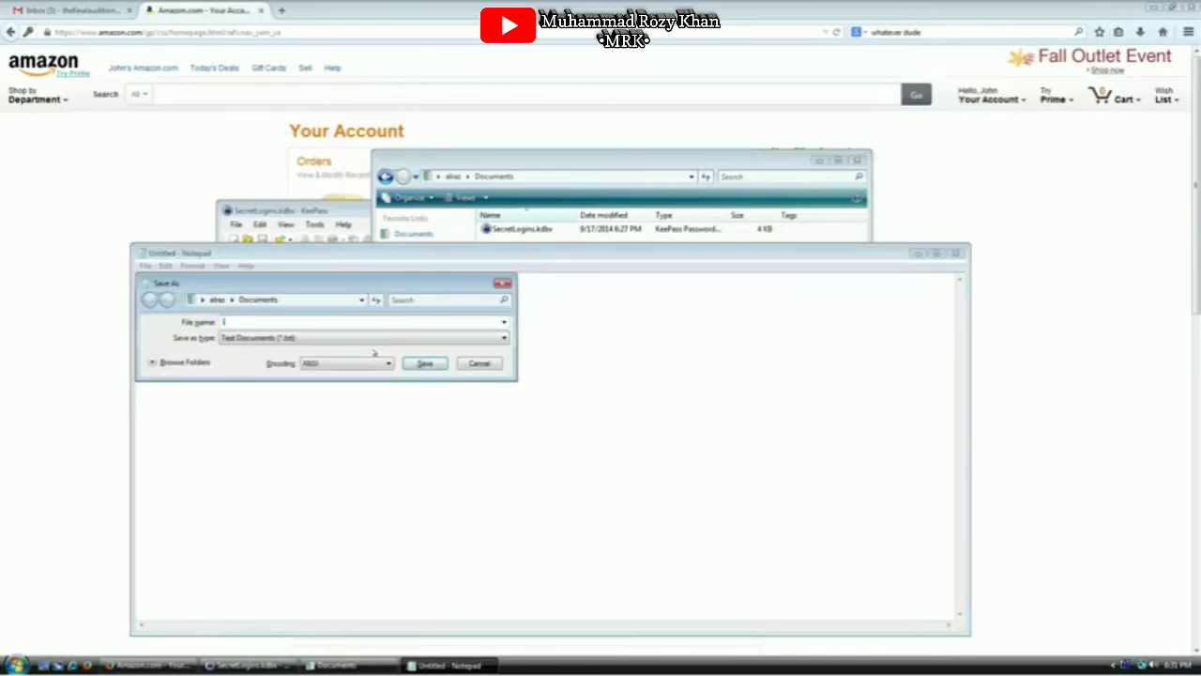
type("1.t")
key("Return")
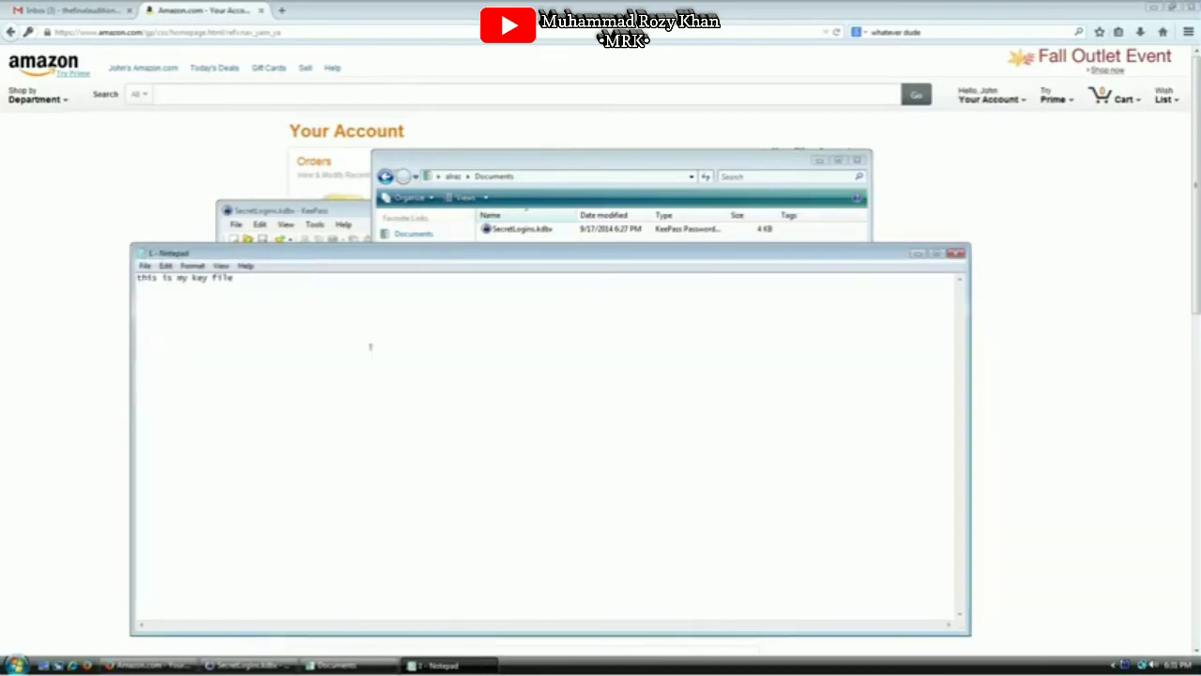
Open Change Master Key and enter the new 6-character master password twice
left_click_drag(552, 165, 647, 94)
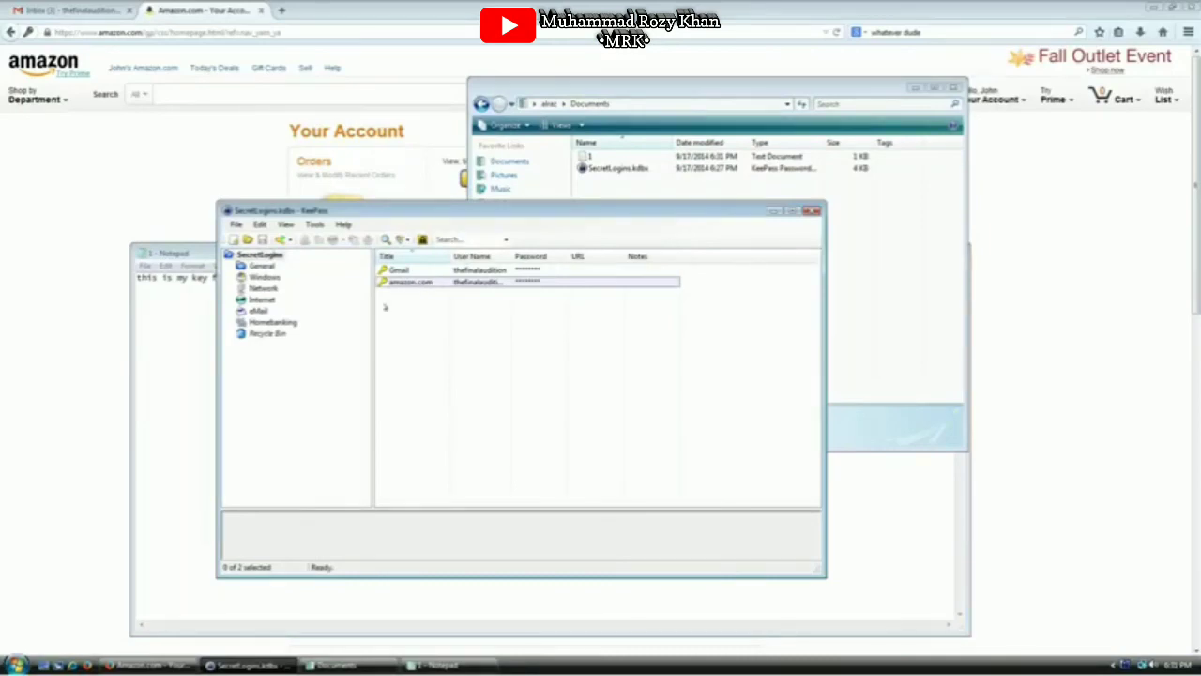
left_click(235, 226)
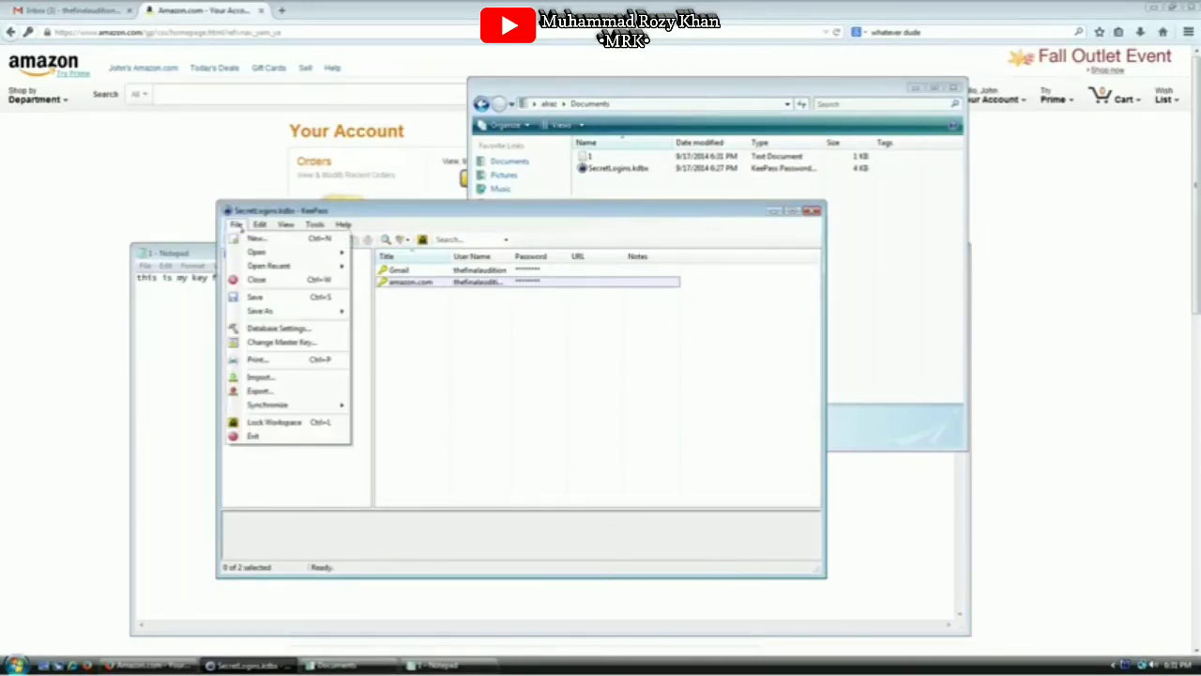
left_click(272, 343)
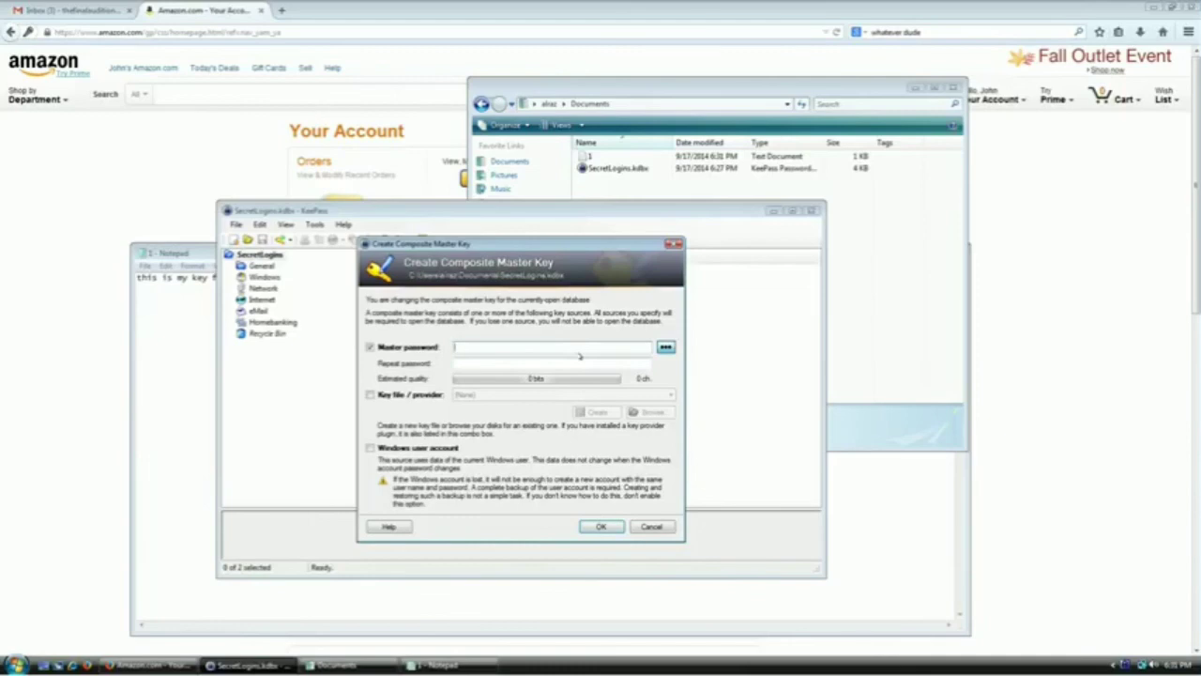
type("*****")
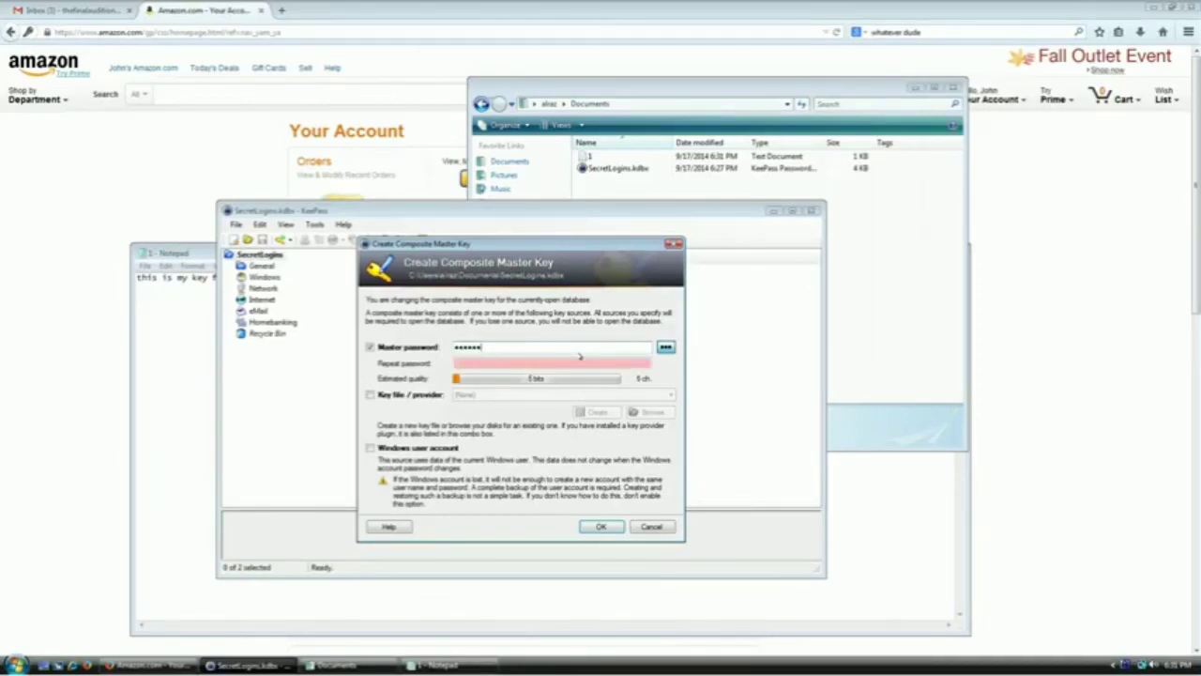
key("Tab")
key("Tab")
type("******")
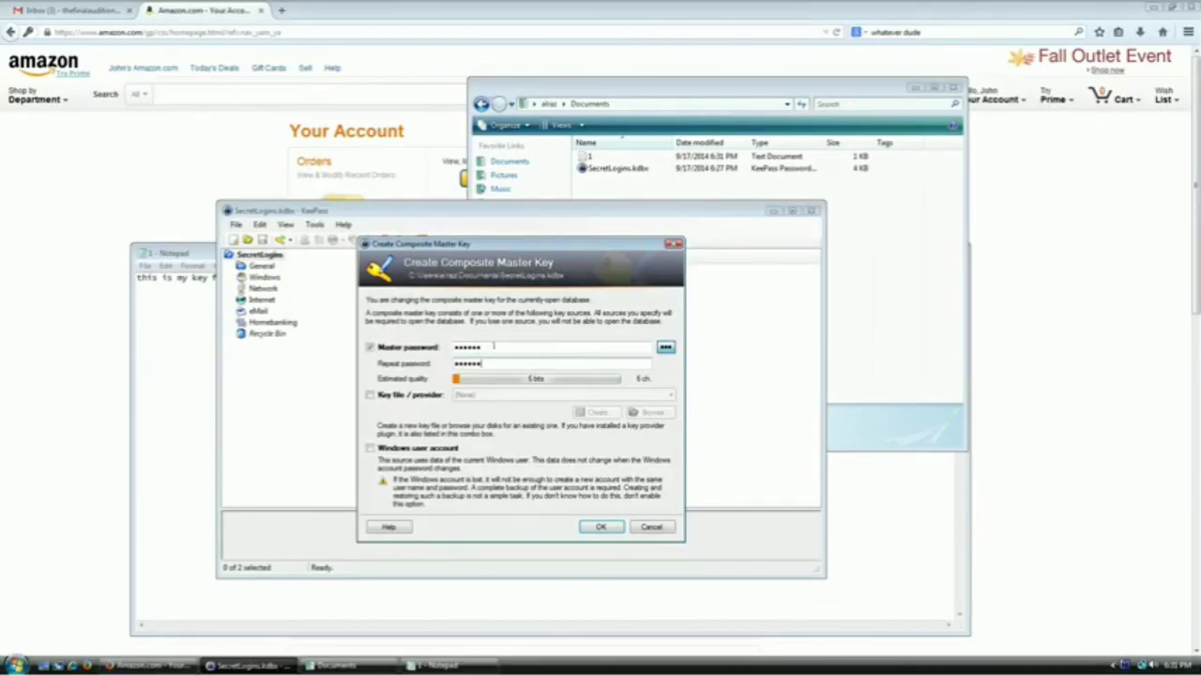
Add Documents\1.txt as the key file and apply the new composite key
left_click(395, 394)
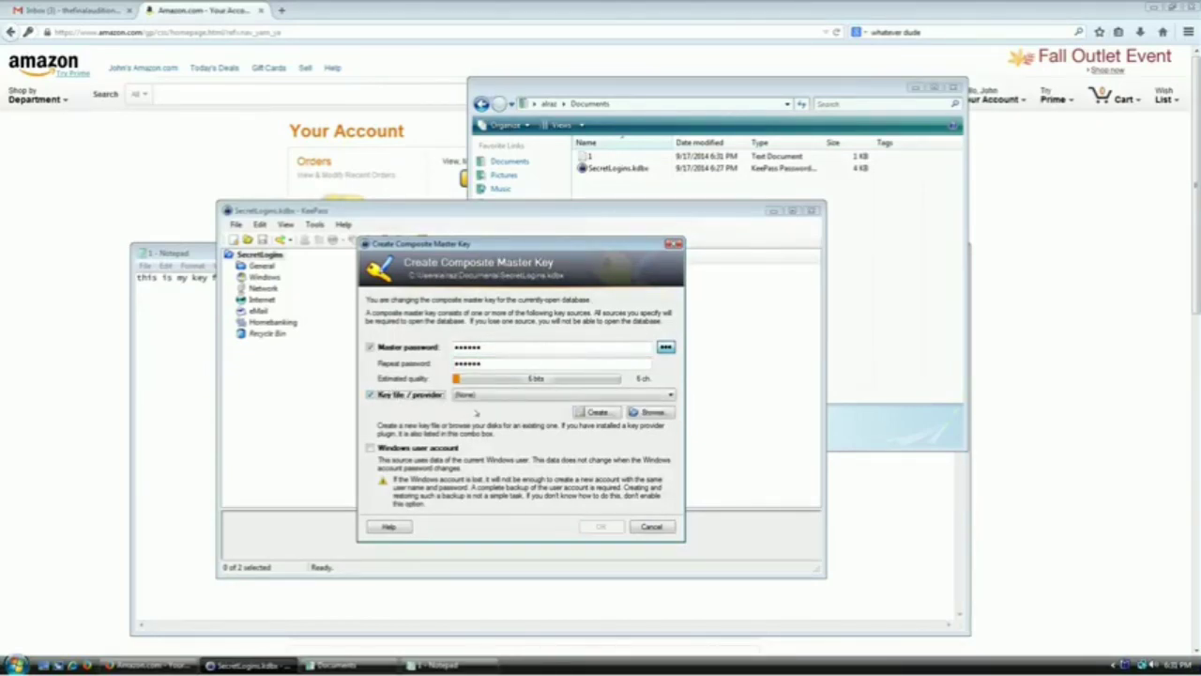
left_click(647, 412)
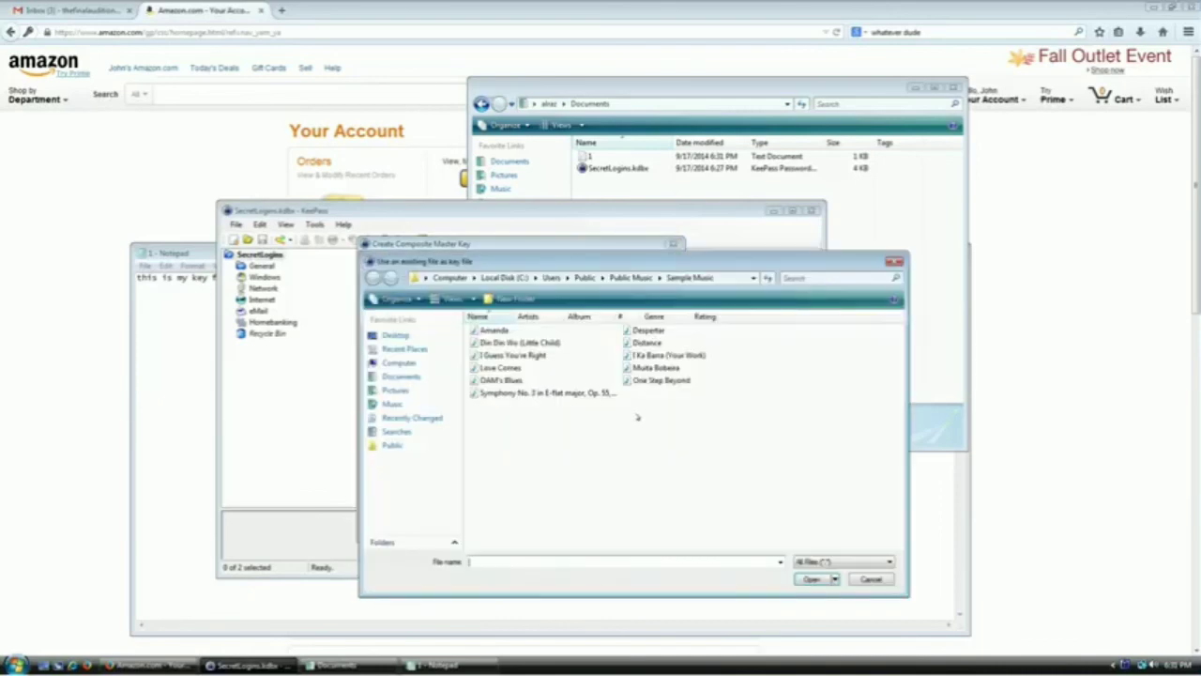
left_click(411, 376)
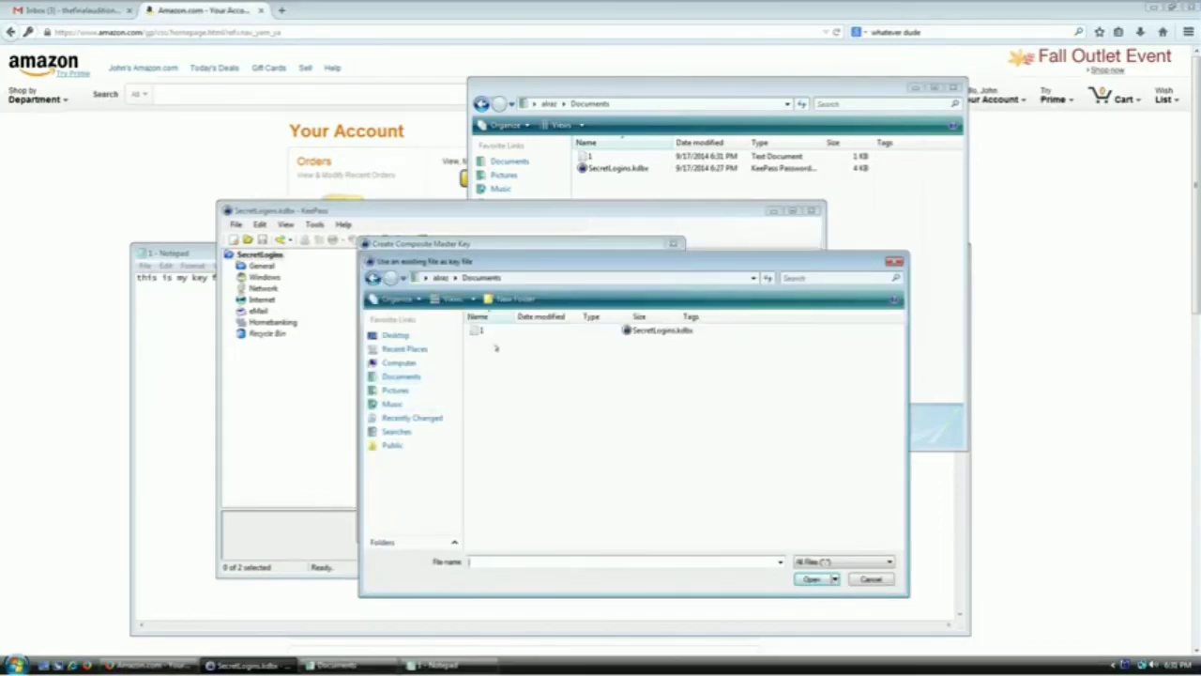
double_click(477, 331)
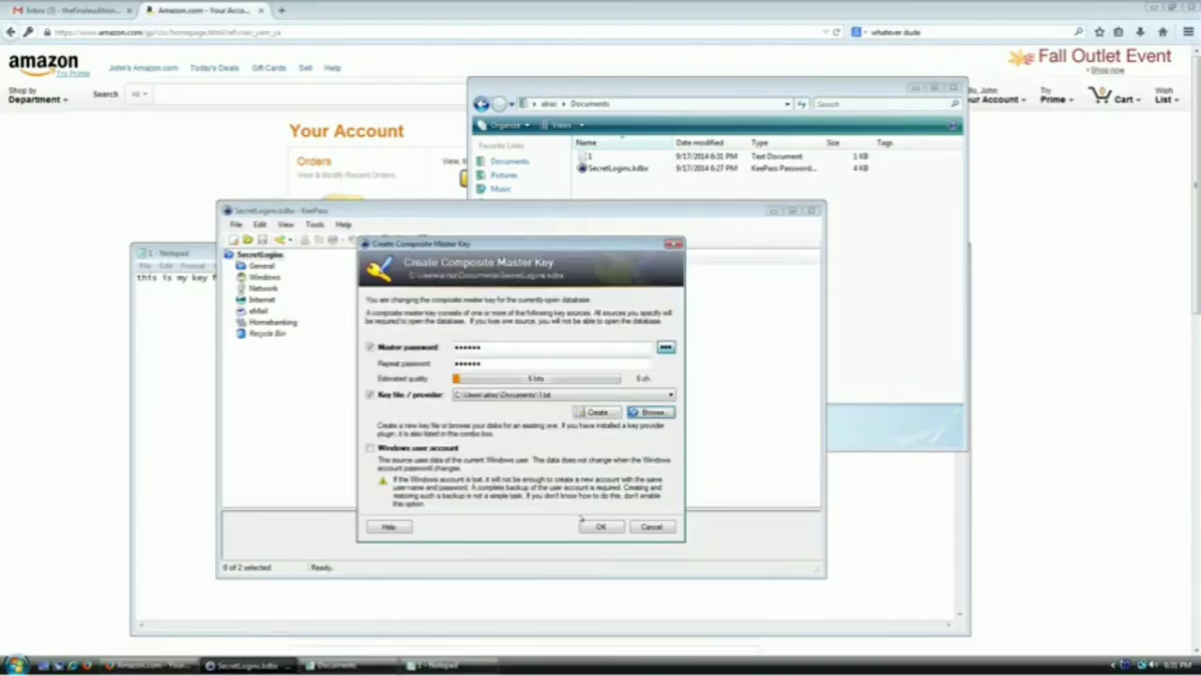
left_click(597, 526)
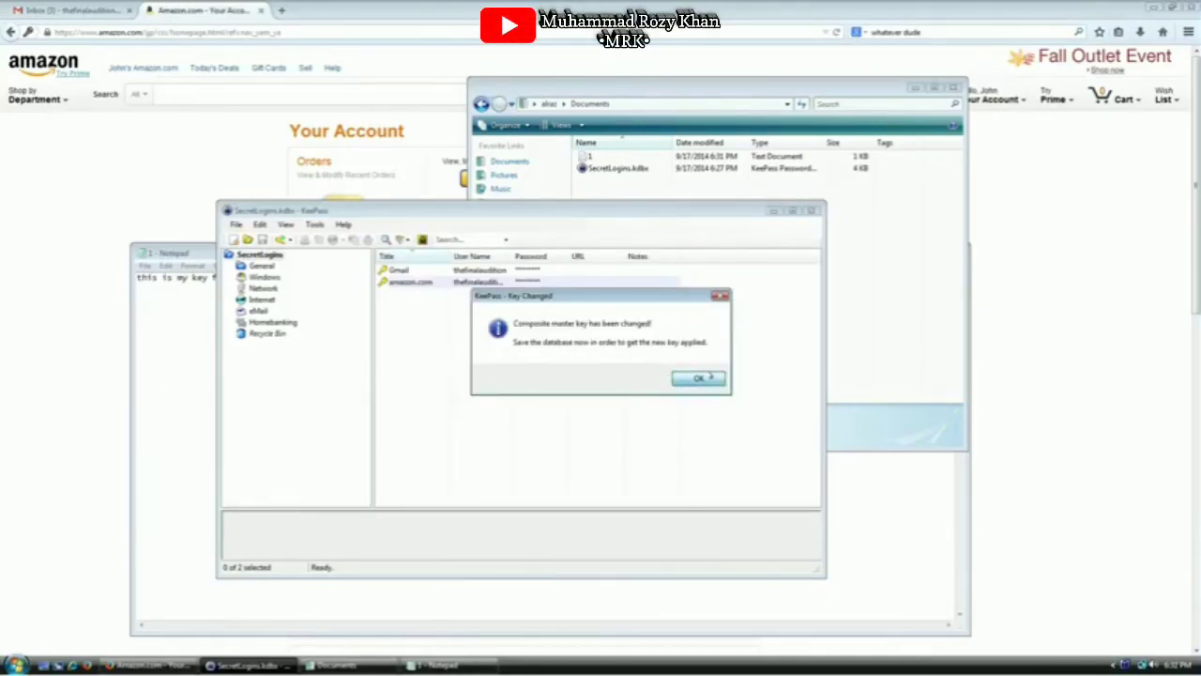
Dismiss the key-changed notice, save SecretLogins, and close the database
left_click(700, 377)
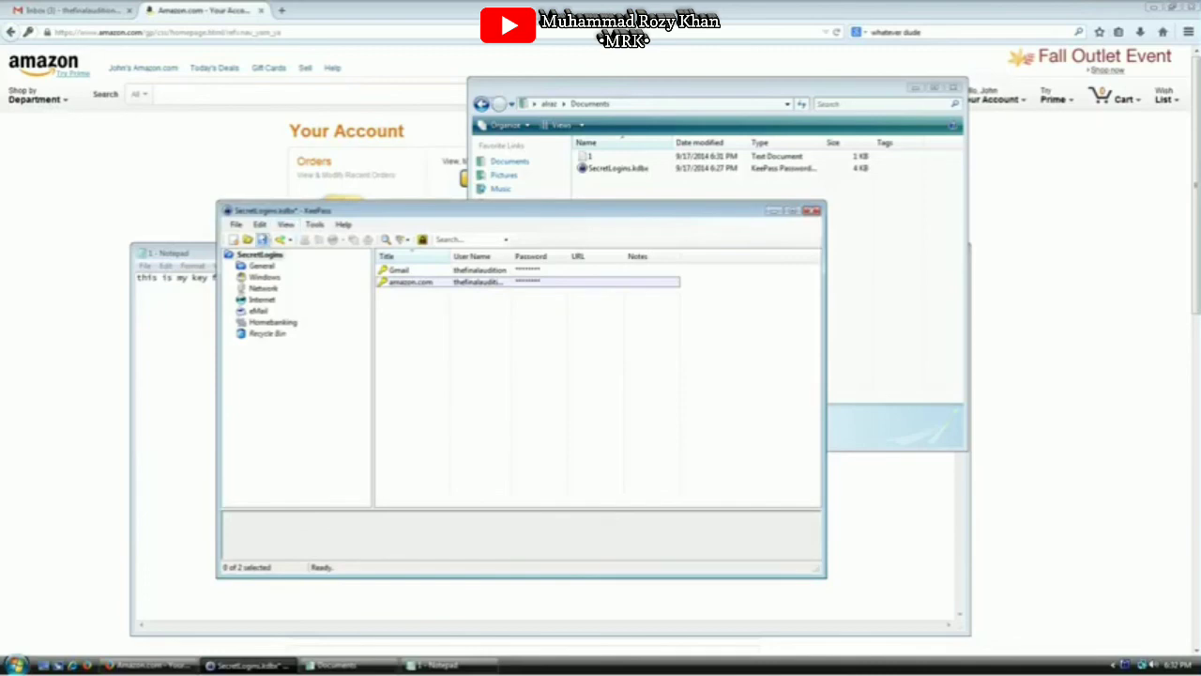
left_click(261, 240)
left_click(235, 225)
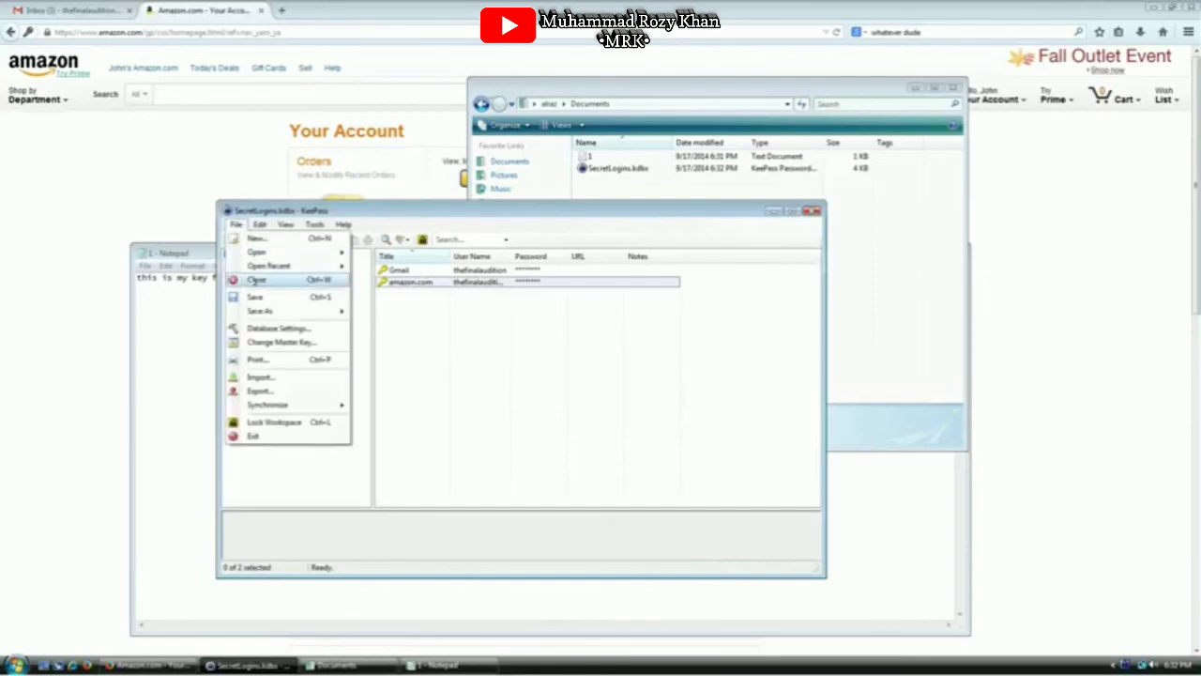
left_click(255, 280)
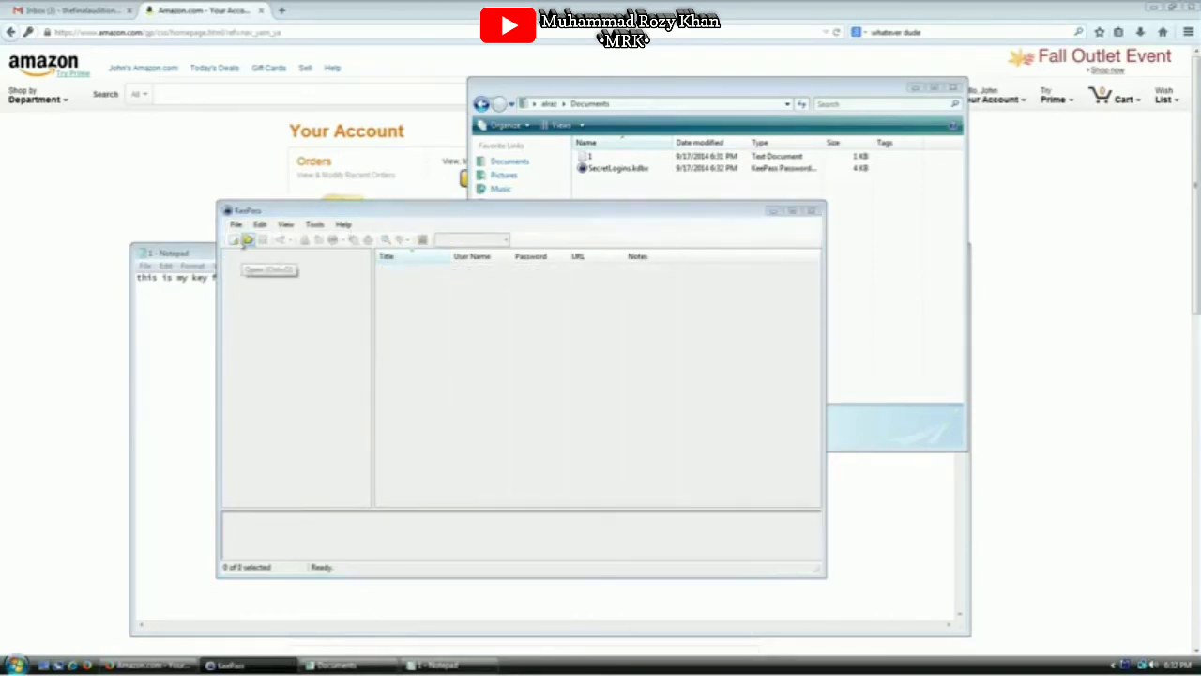
Reopen SecretLogins.kdbx, unlocking it with the master password and the 1.txt key file
left_click(247, 240)
double_click(366, 298)
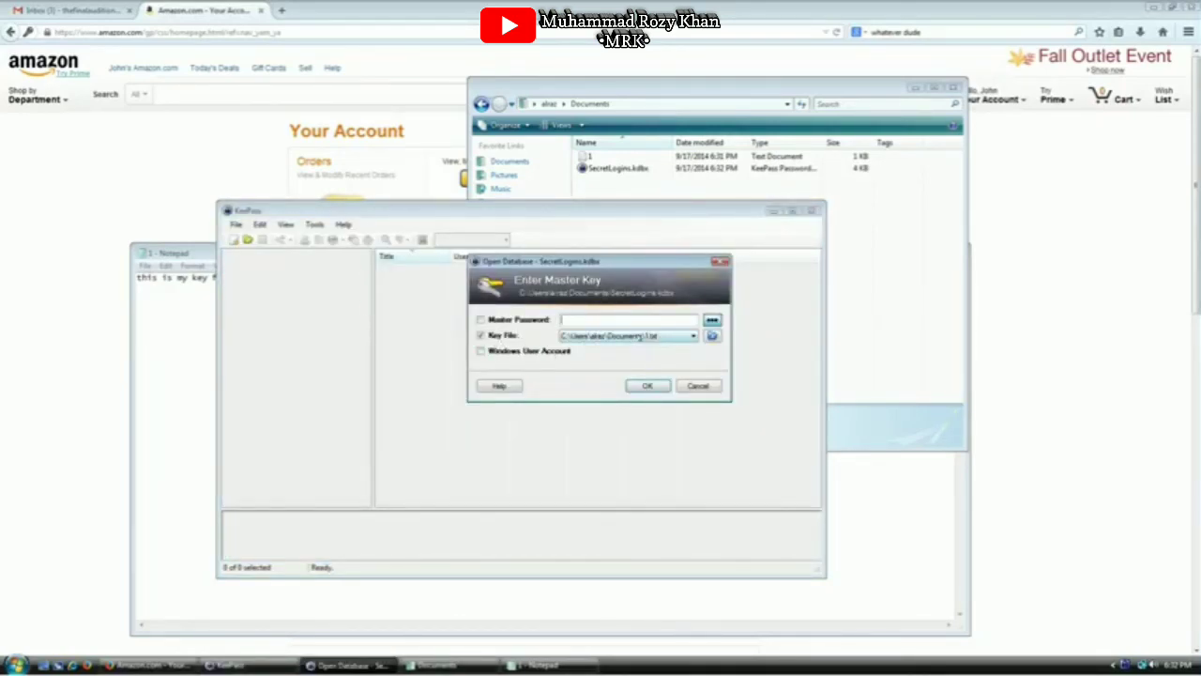
left_click(643, 336)
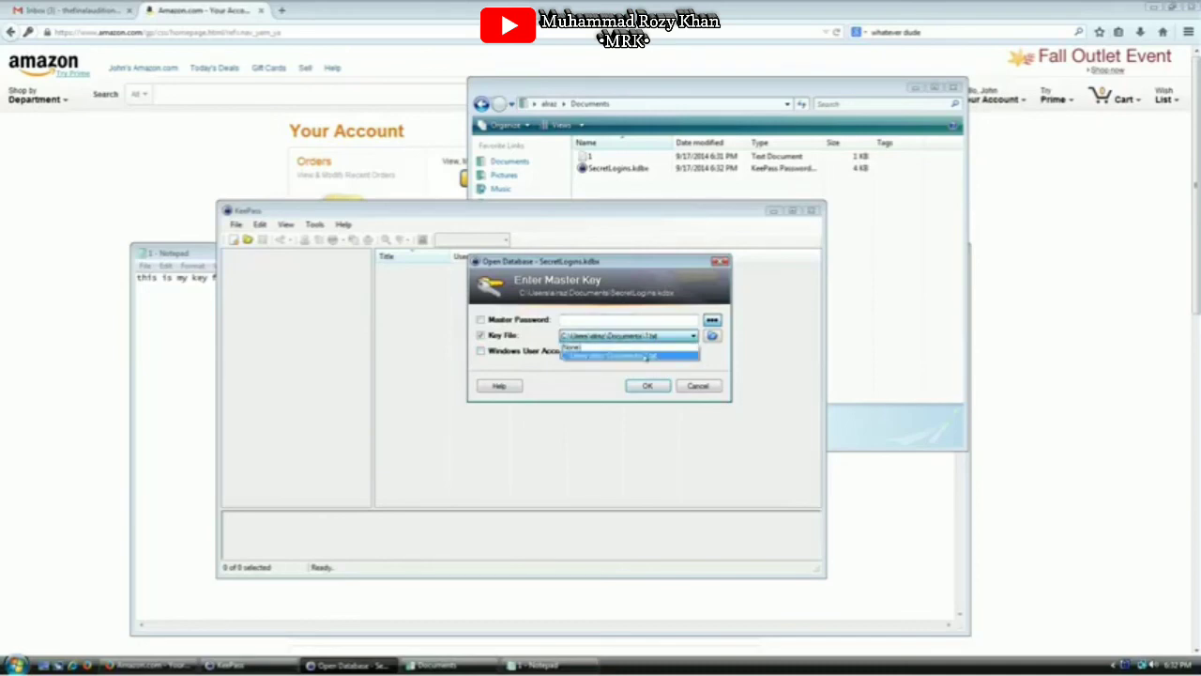
left_click(660, 356)
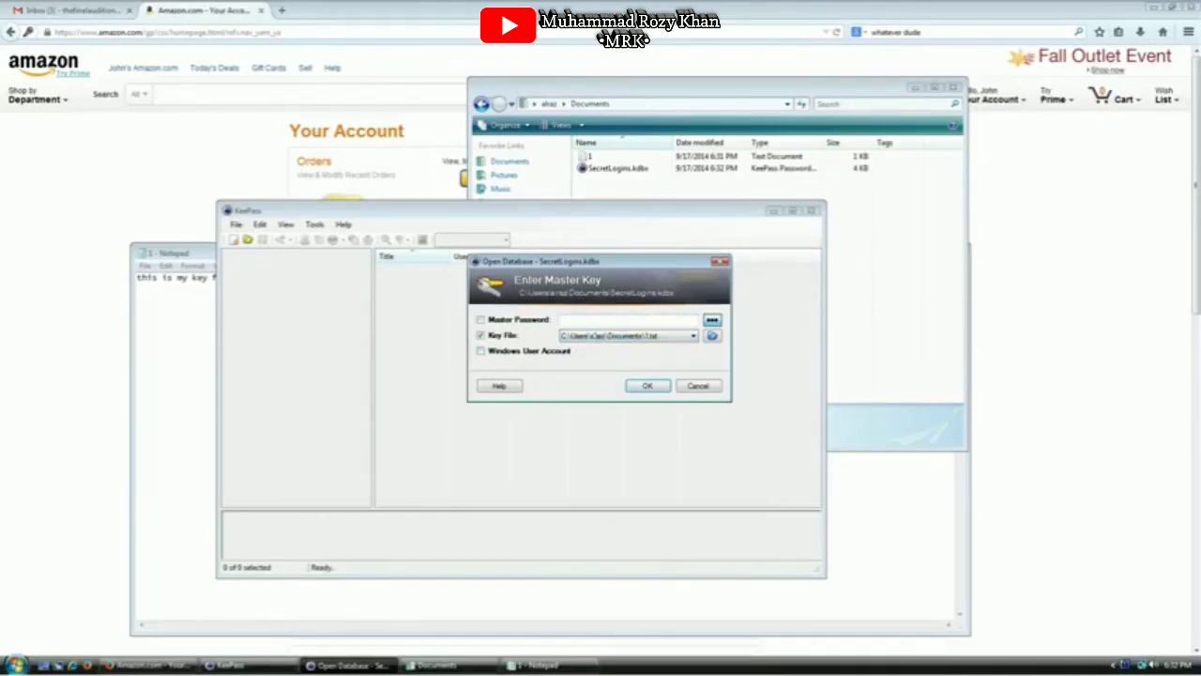
left_click(592, 319)
type("******")
left_click(650, 385)
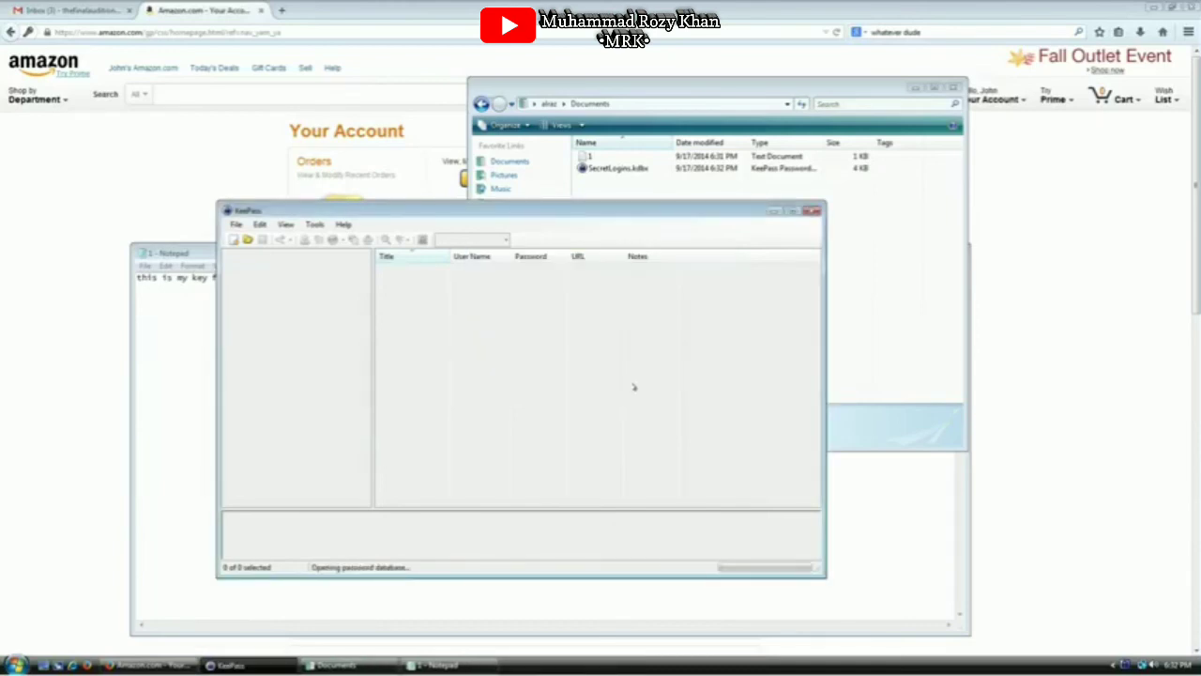
Close the SecretLogins database and reopen SecretLogins.kdbx
left_click(236, 225)
left_click(256, 280)
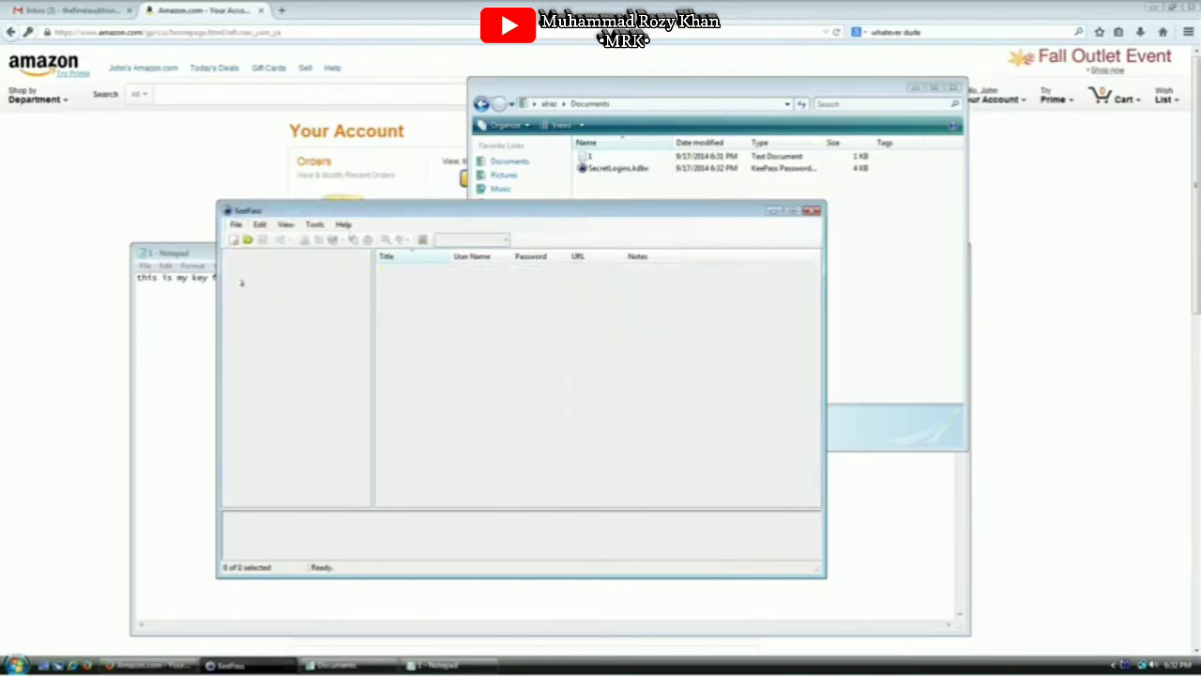
left_click(236, 225)
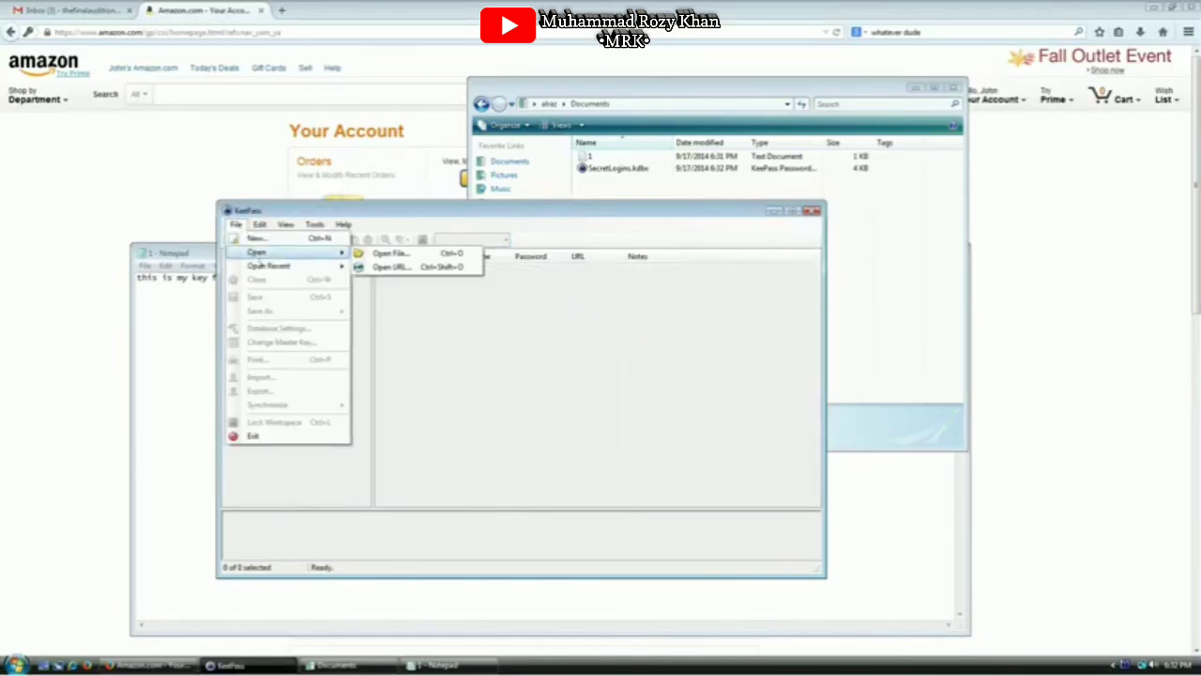
mouse_move(262, 253)
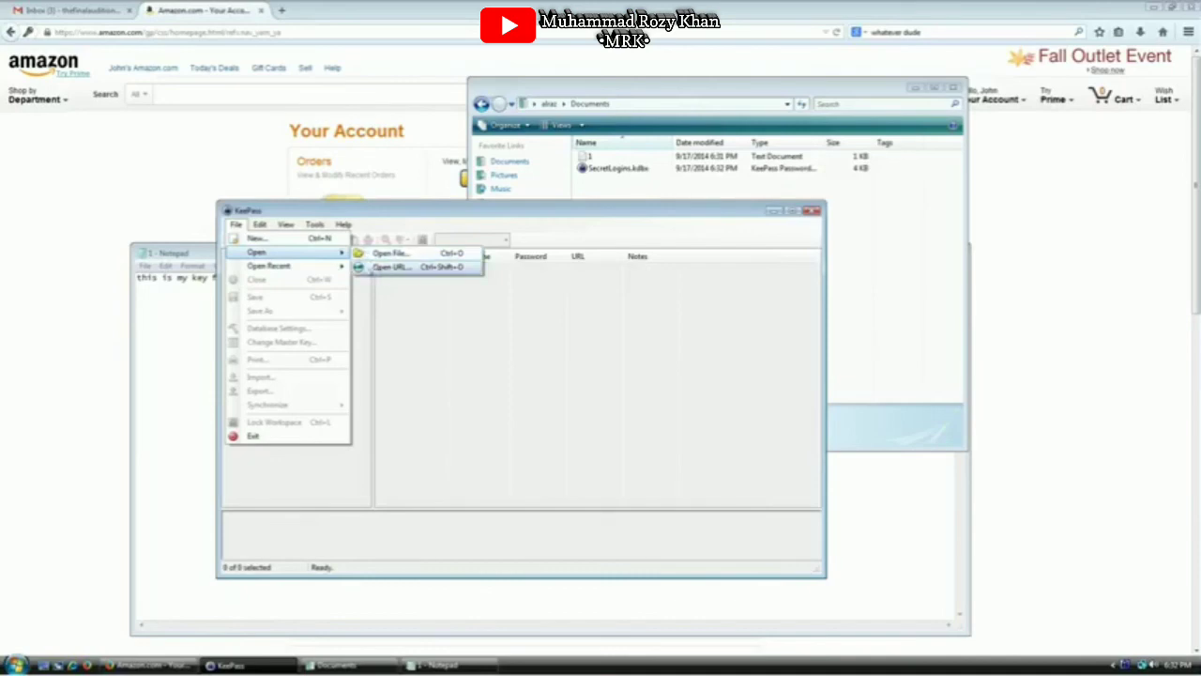
left_click(385, 256)
double_click(389, 298)
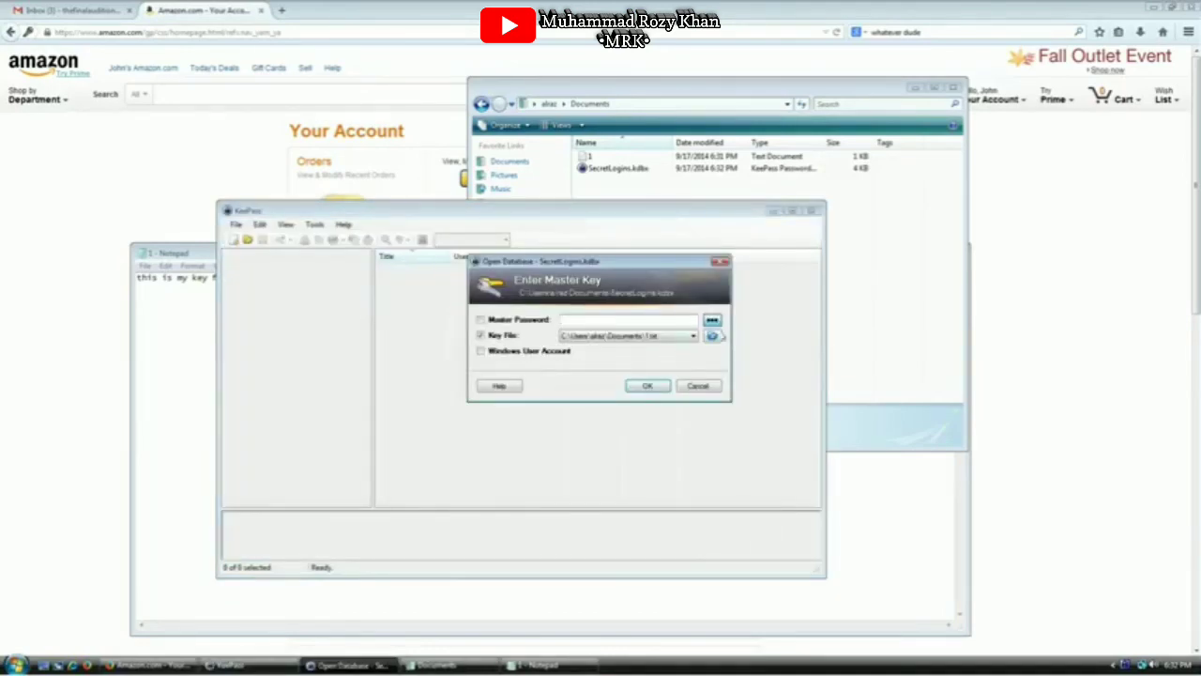
Try unlocking with the master password and a Sample Music file as key file
left_click(715, 321)
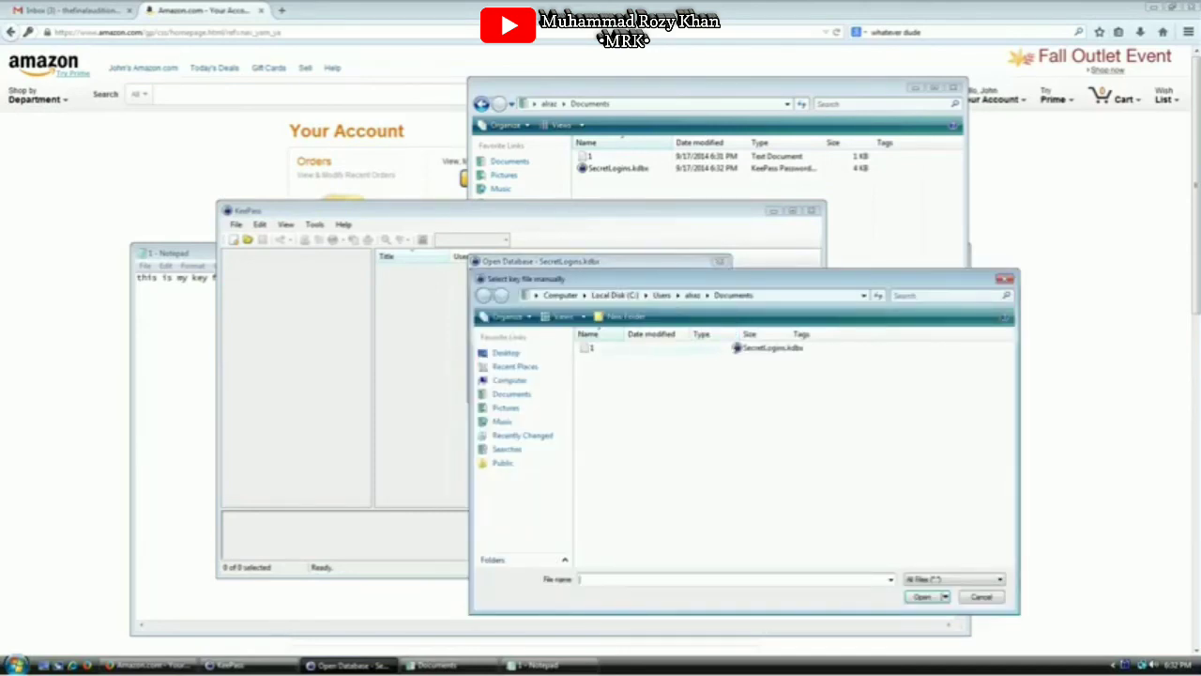
left_click(550, 421)
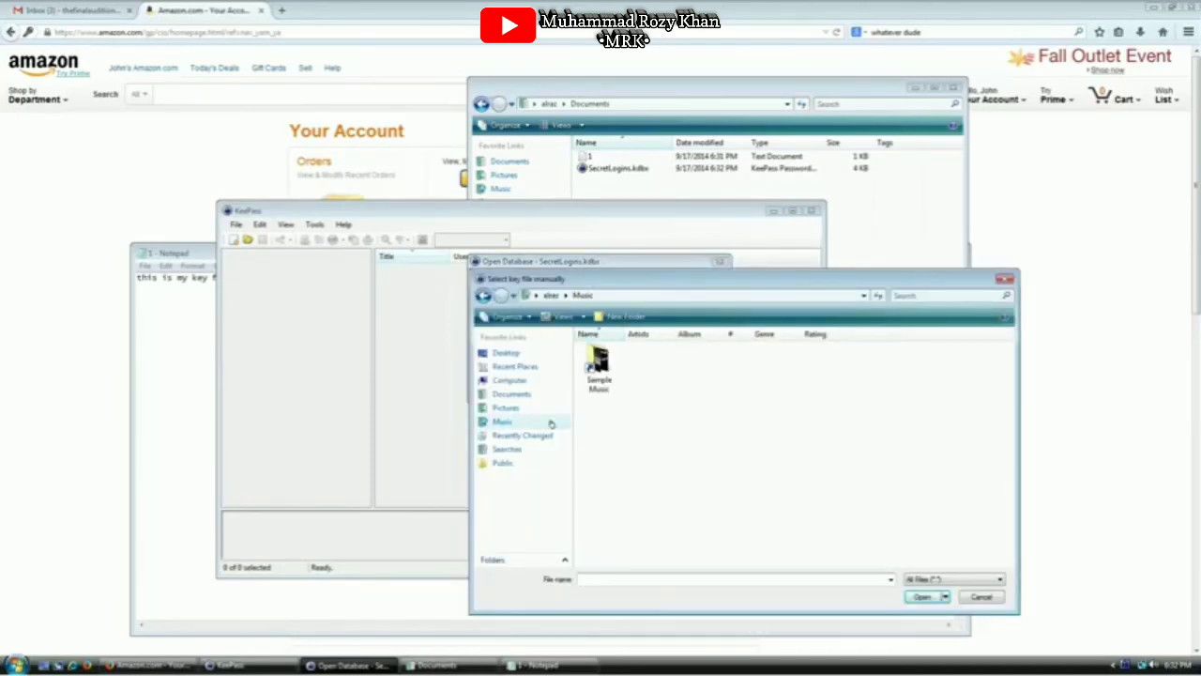
double_click(611, 386)
double_click(622, 384)
left_click(607, 318)
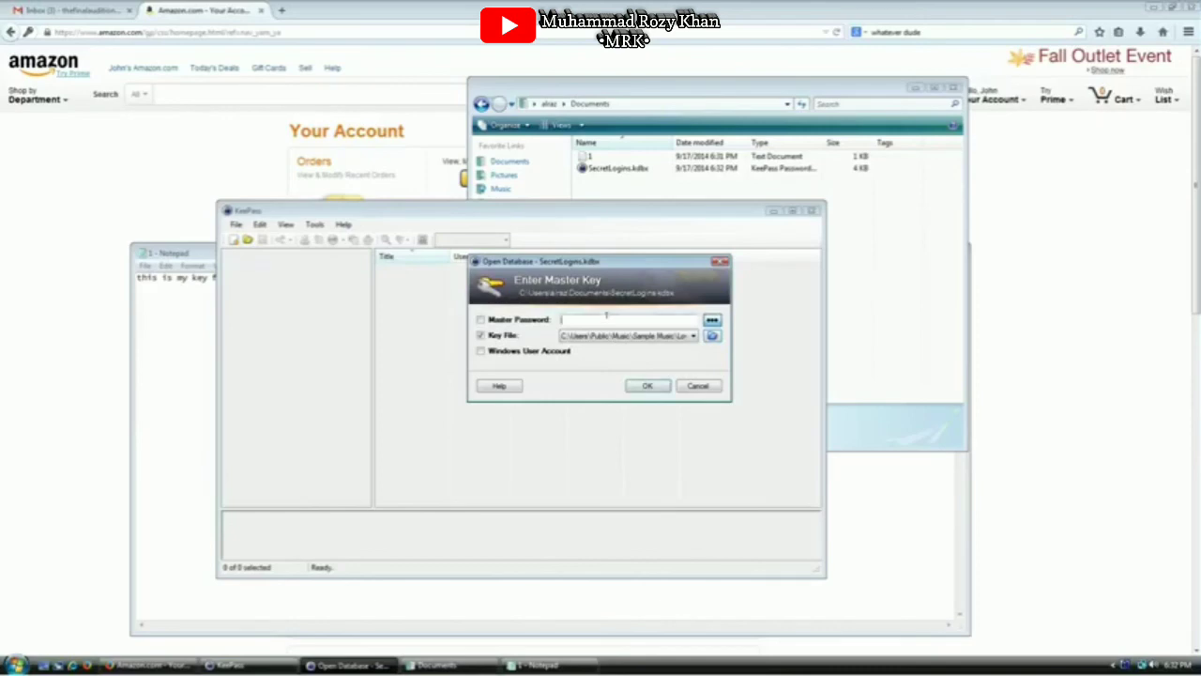
type("•••••••")
left_click(648, 384)
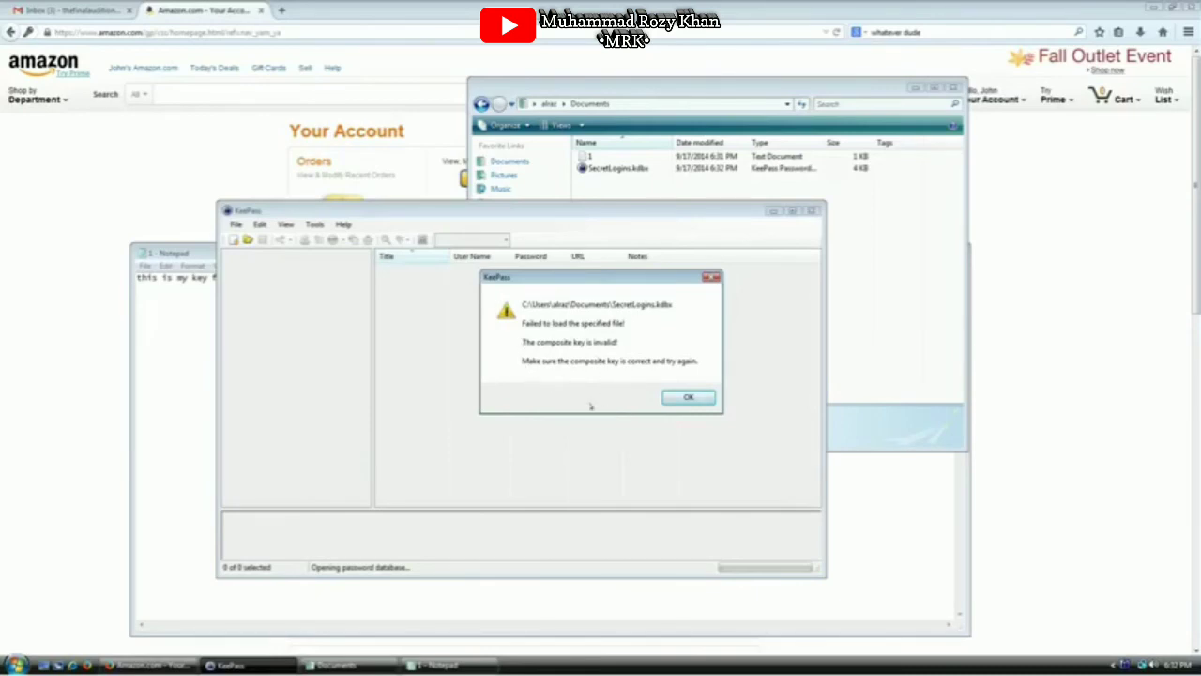
Dismiss the invalid composite key error and reselect 1.txt as the key file
left_click(679, 398)
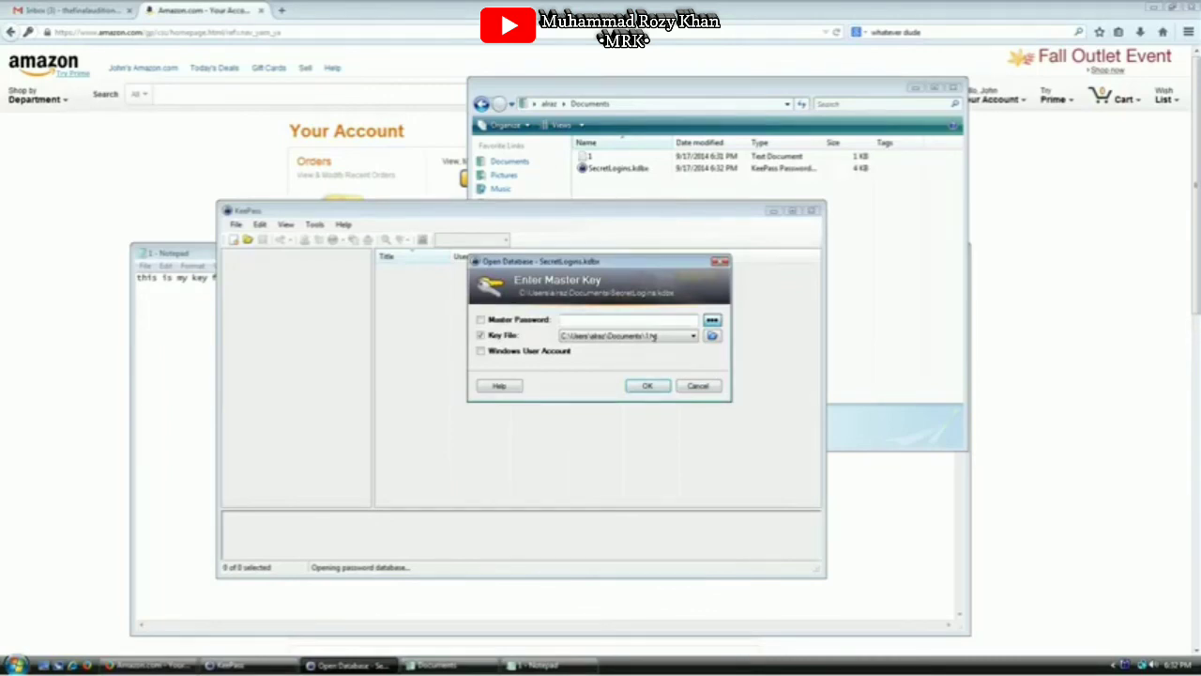
left_click(693, 336)
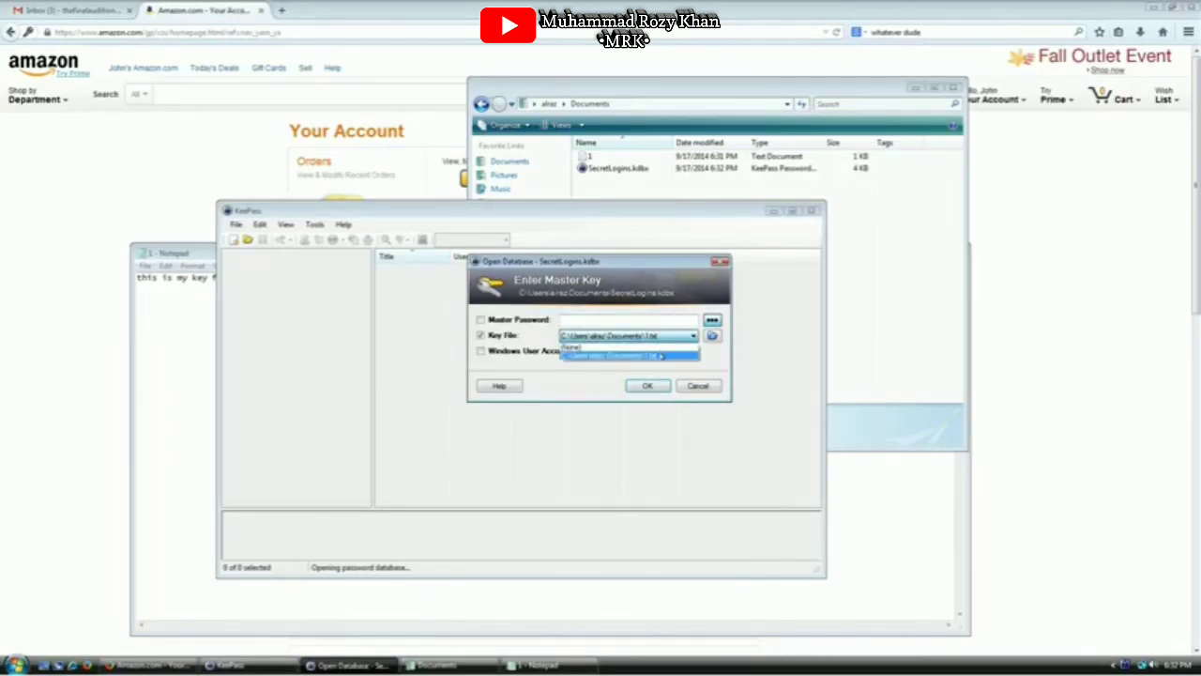
left_click(661, 356)
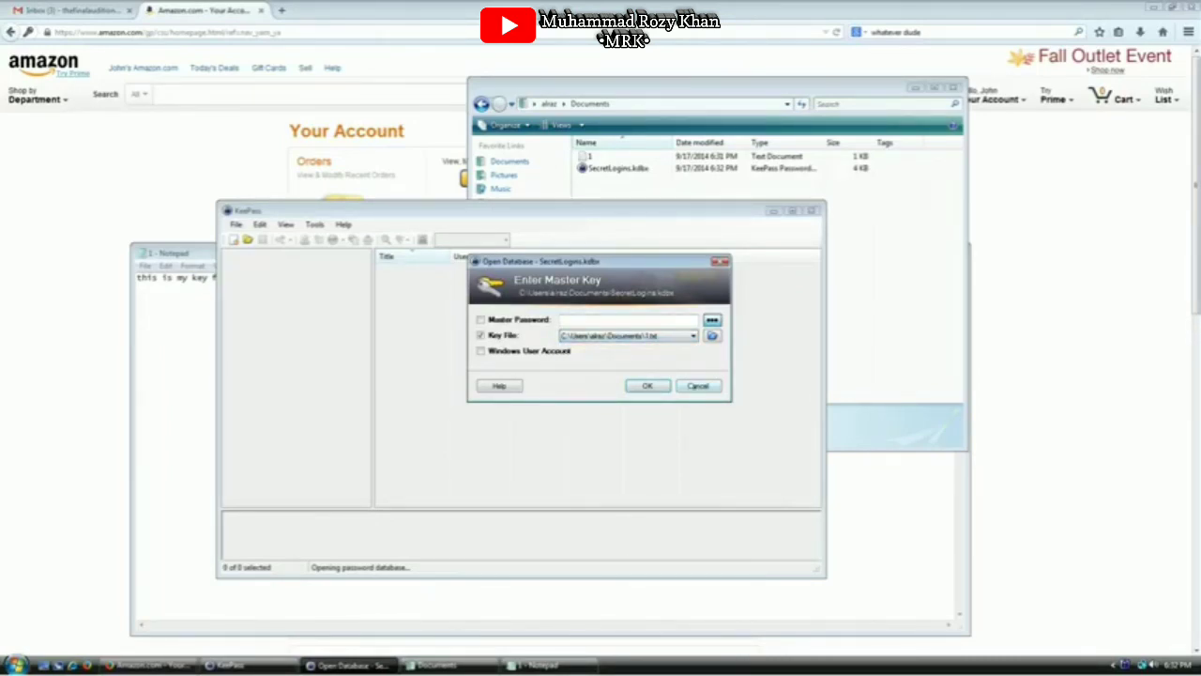
left_click(193, 328)
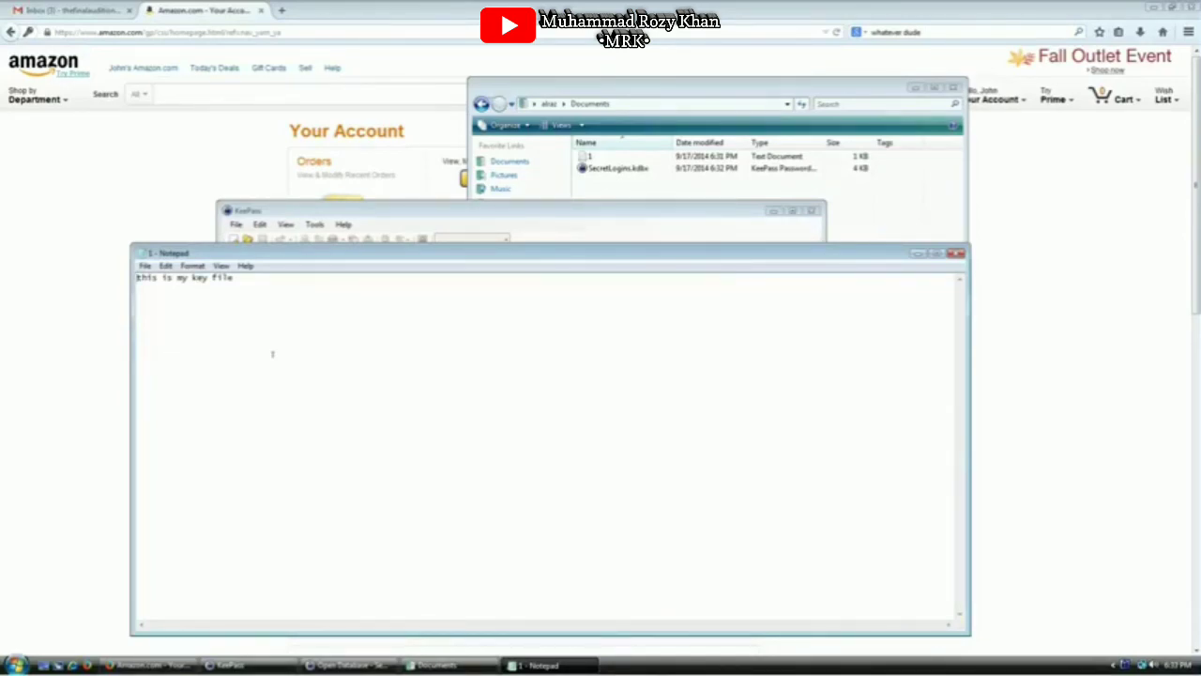
Change 'is' to 'Is' in the Notepad key file and save it
key("Right")
key("Right")
key("Delete")
type("I")
left_click(146, 265)
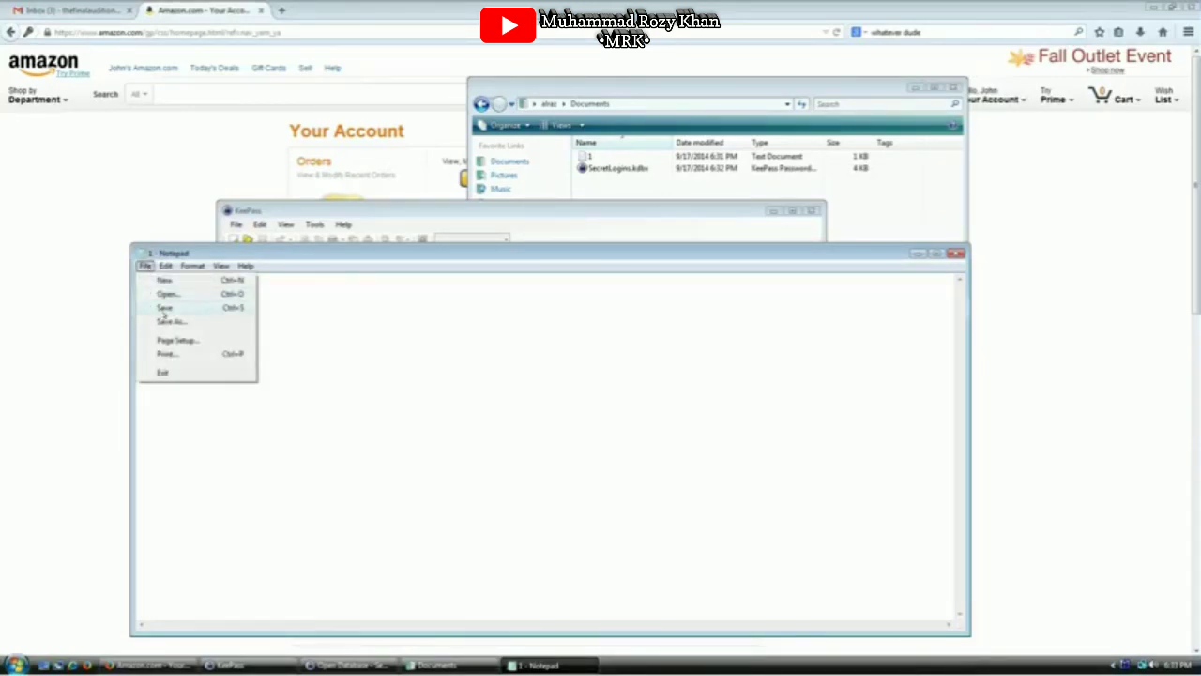
left_click(164, 307)
Retry unlocking SecretLogins with the password, dismiss the invalid key error, then undo the Notepad edit
left_click(544, 220)
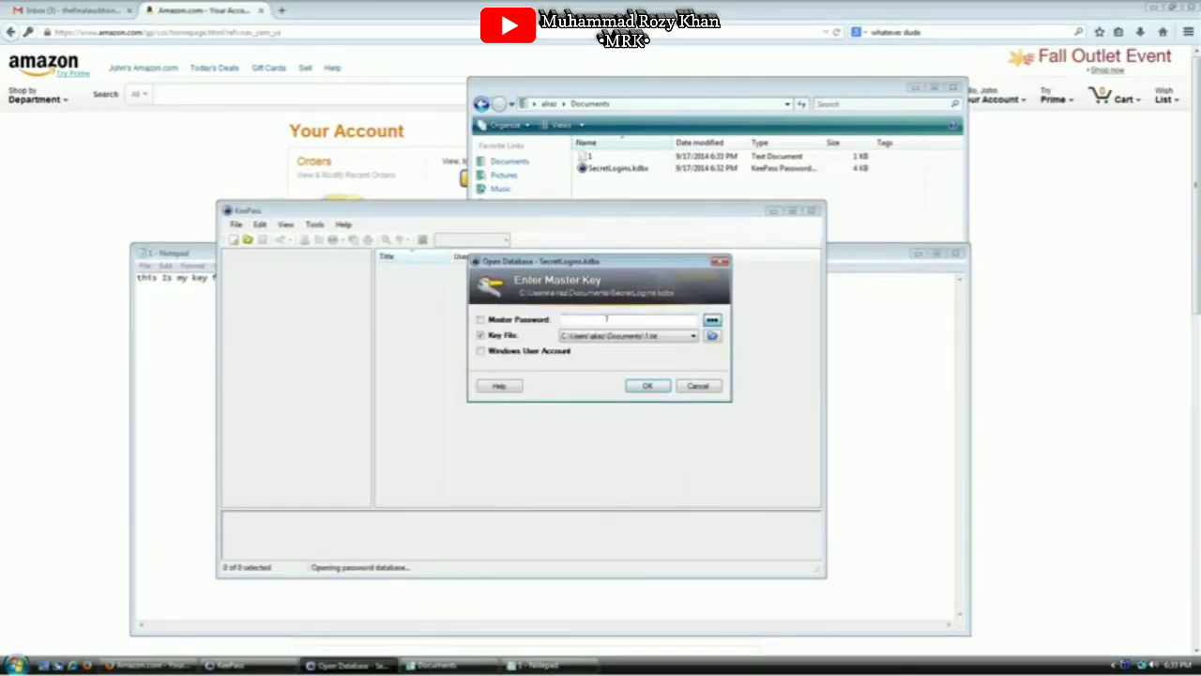
type("******")
left_click(648, 390)
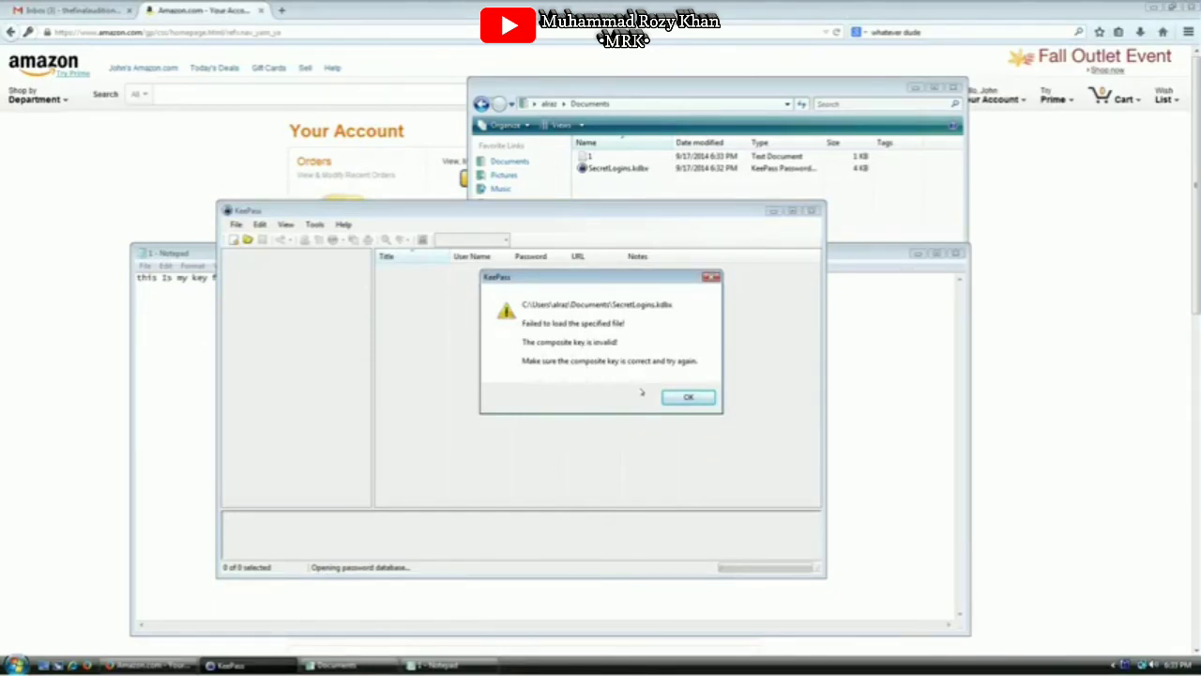
left_click(690, 399)
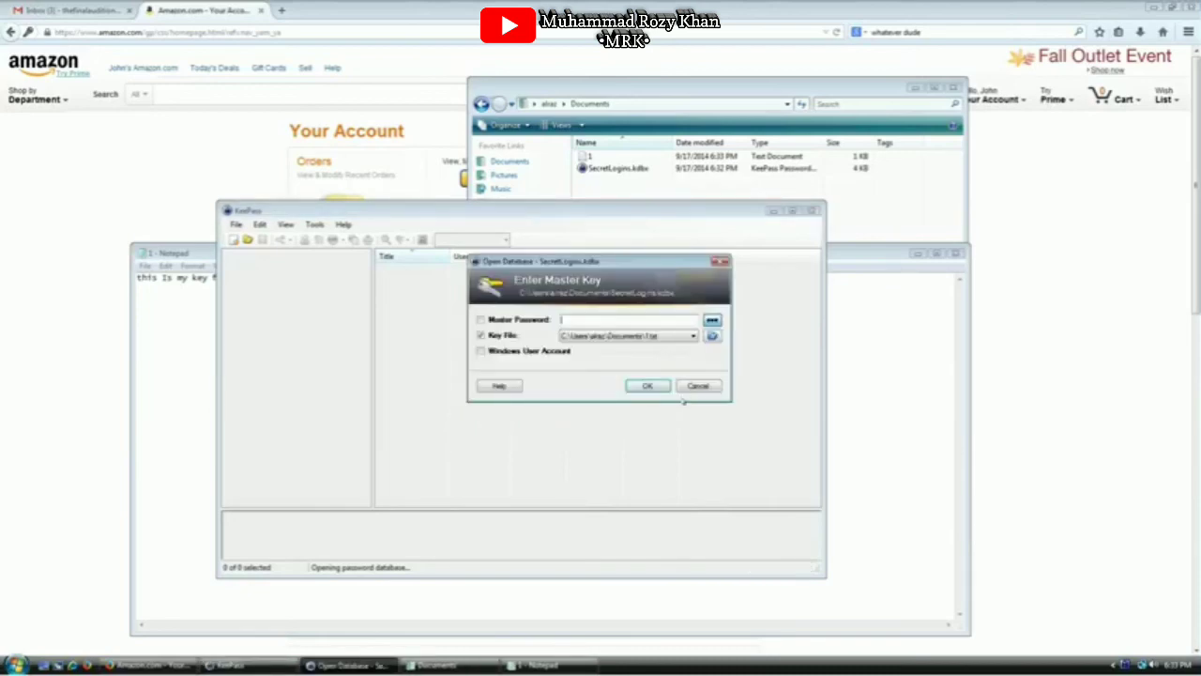
left_click(190, 367)
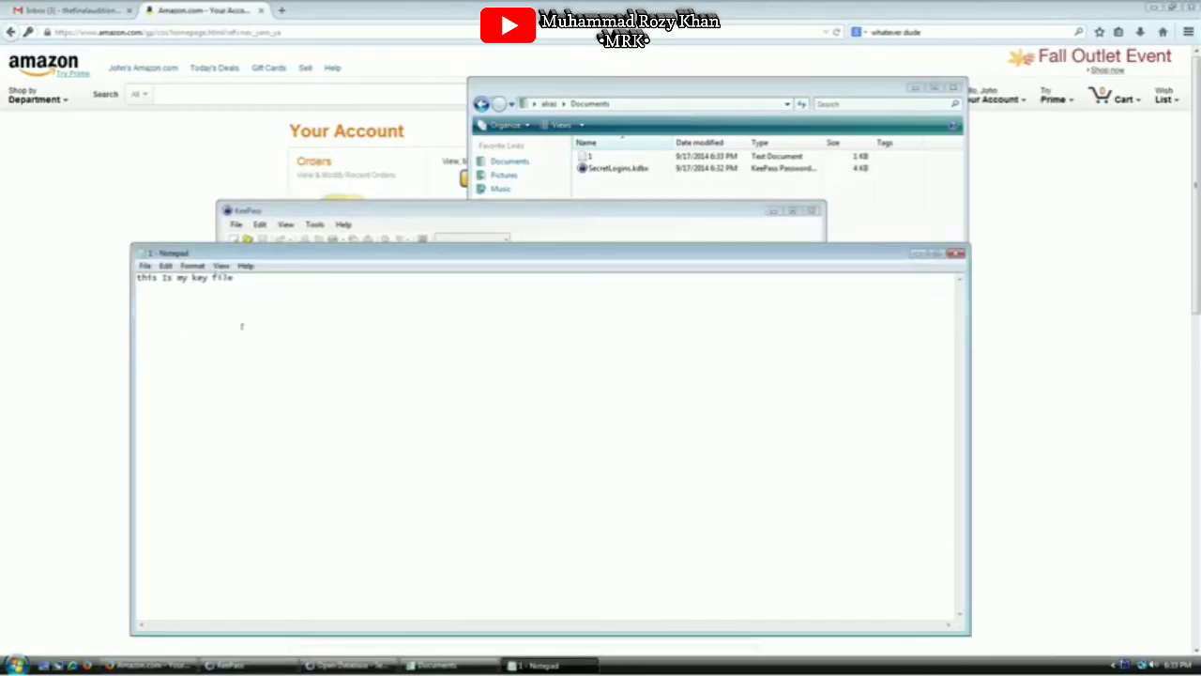
key("ctrl+z")
left_click(470, 226)
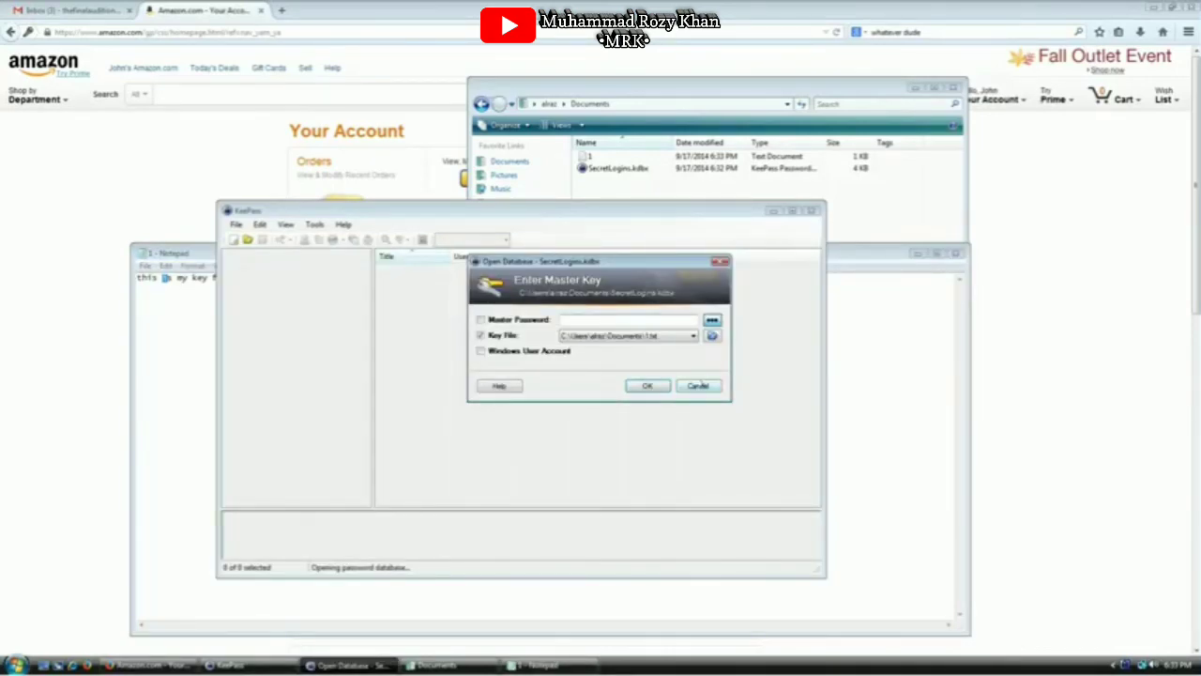